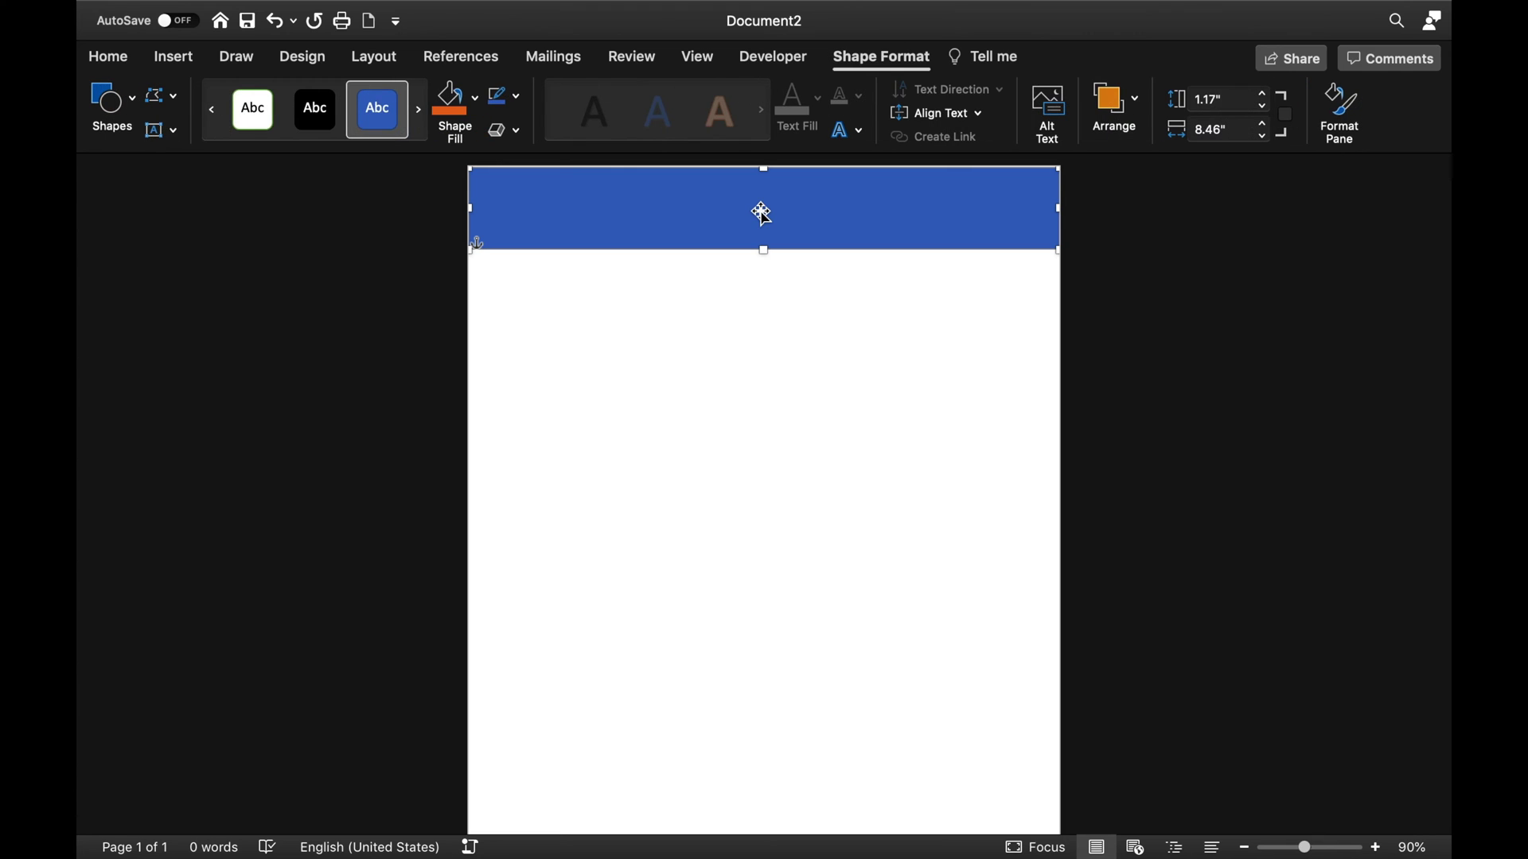
Add the text "Office Monk" inside the blue banner shape at the head of the page
right_click(764, 213)
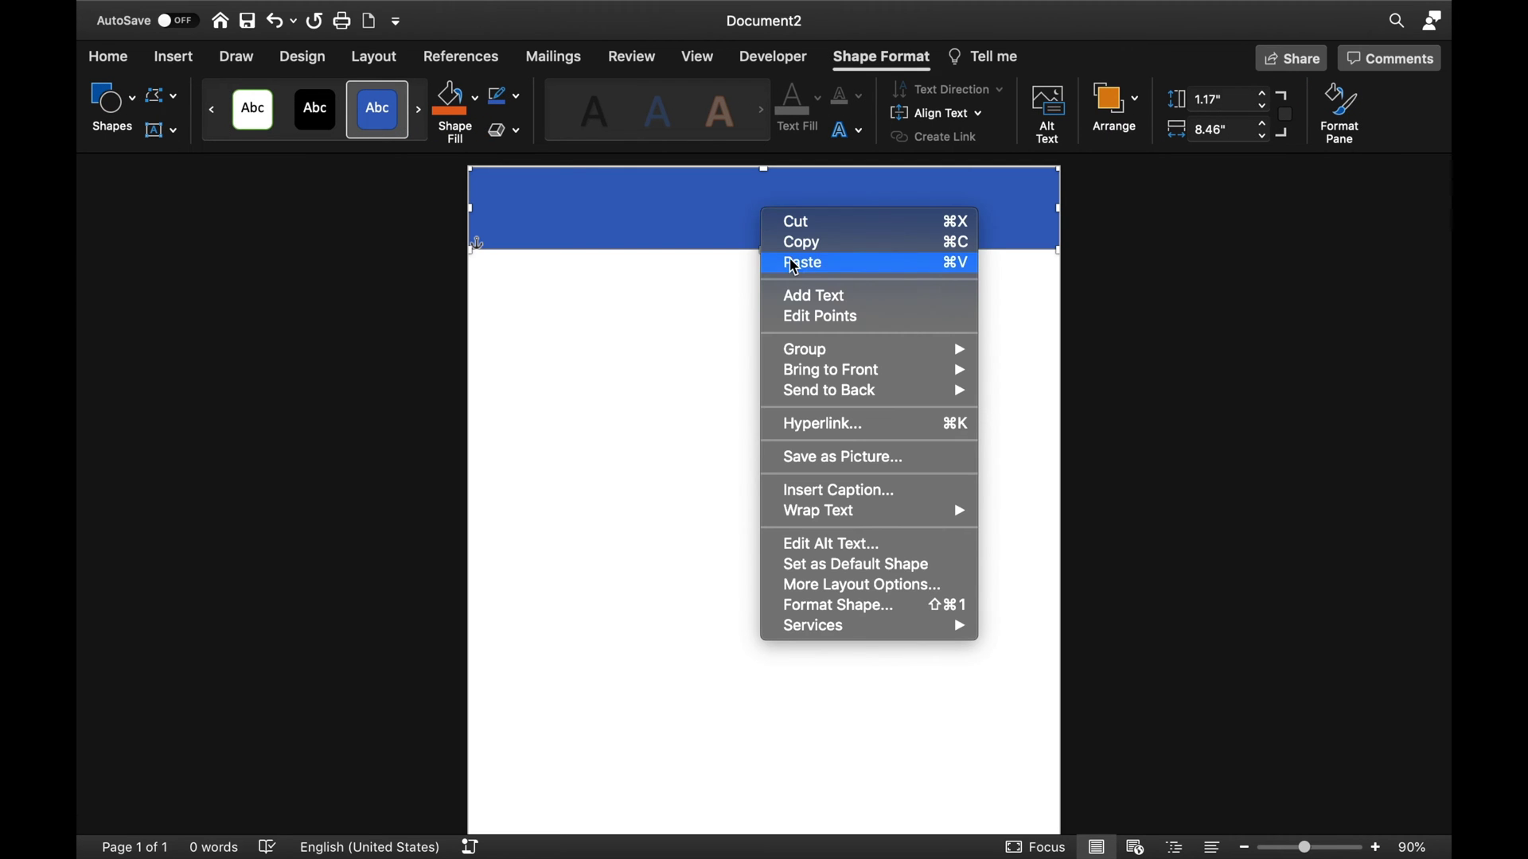
left_click(817, 295)
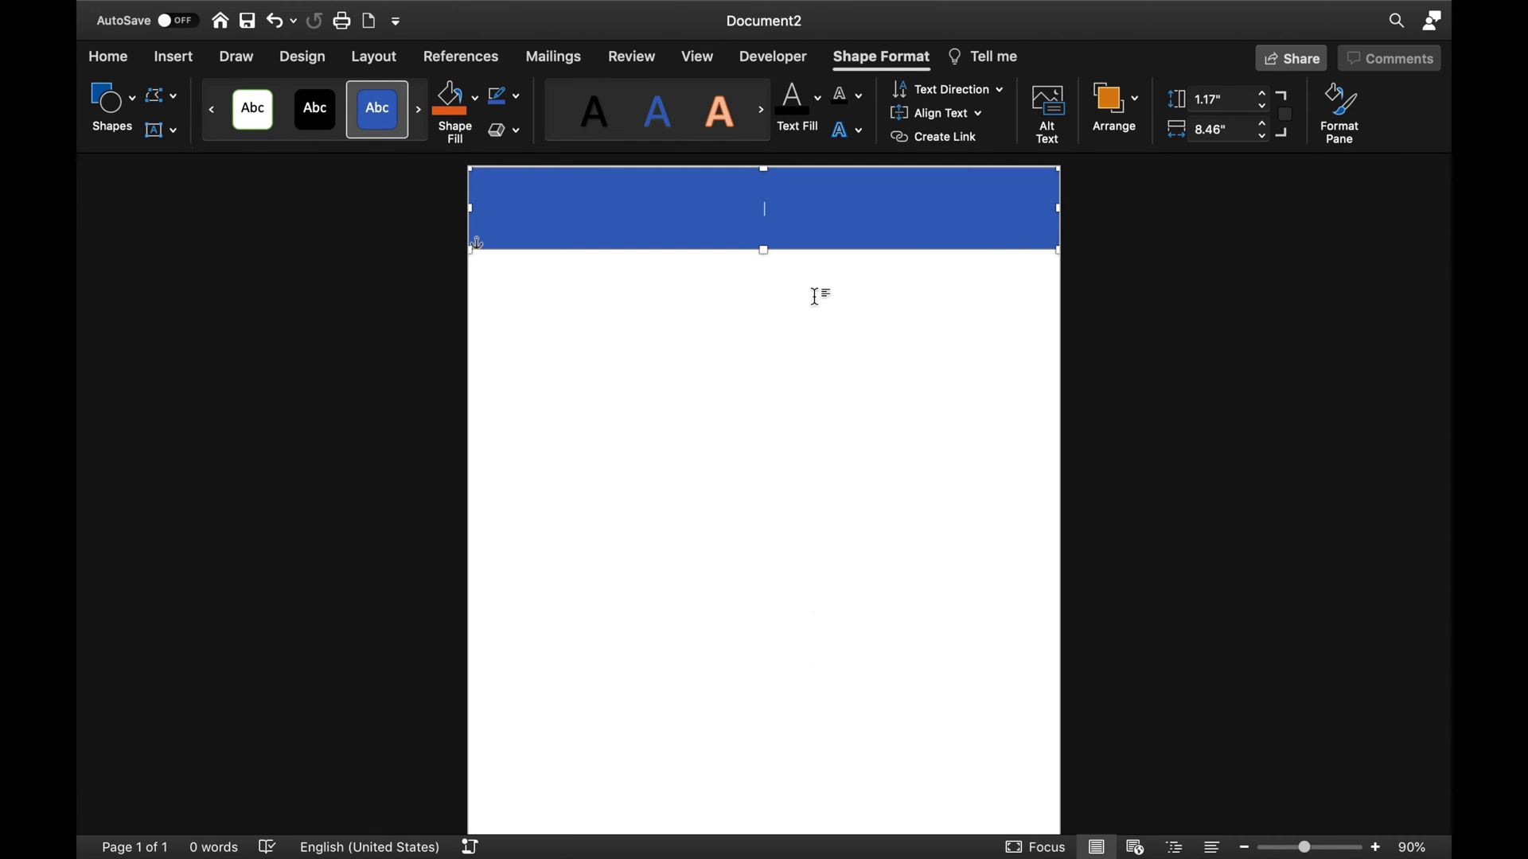
type("Office Monk")
left_click(849, 265)
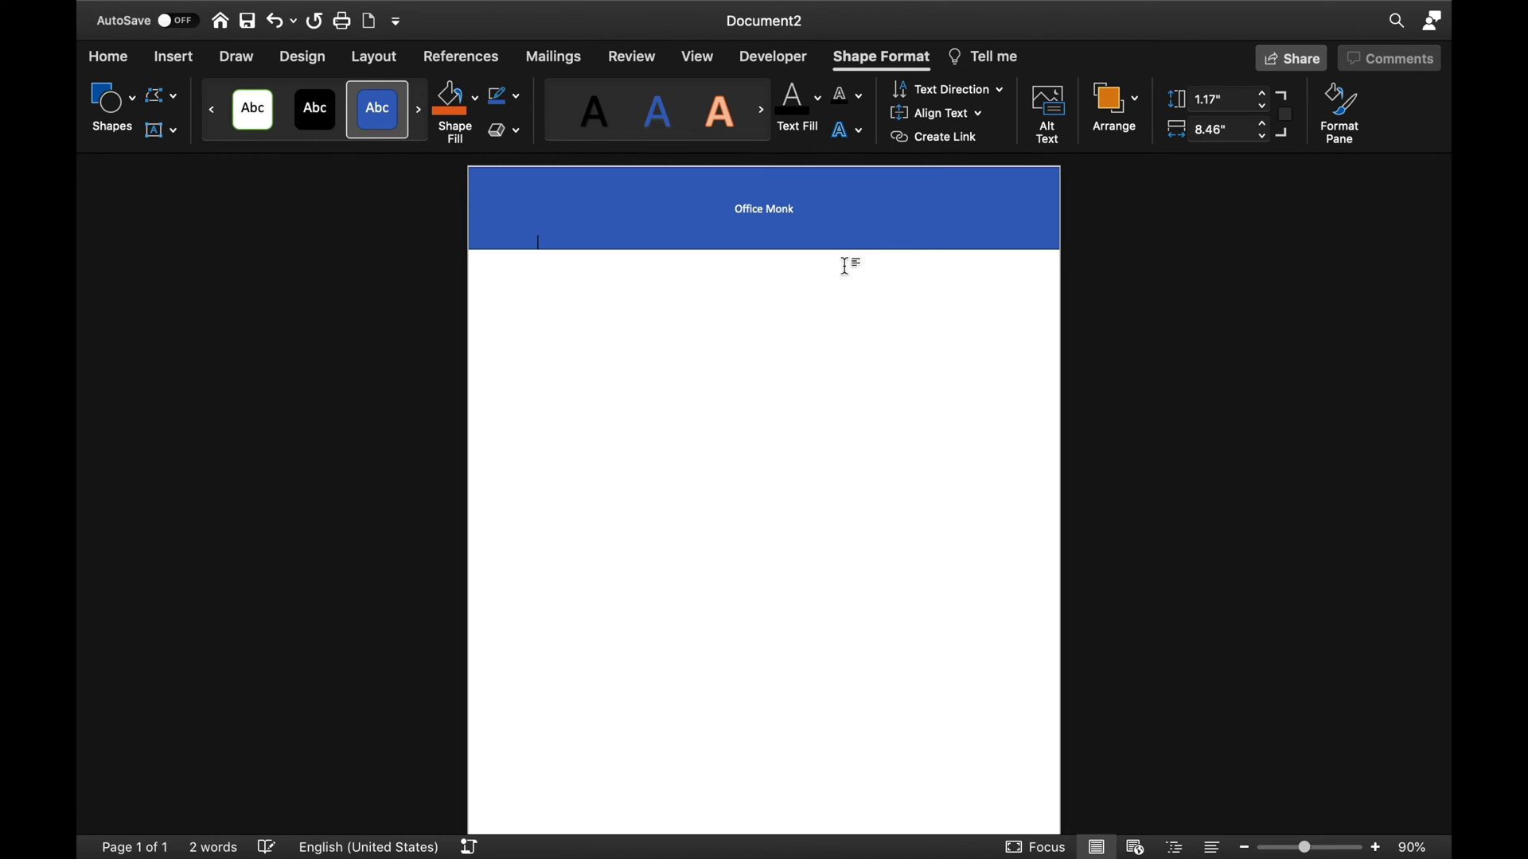
Set the banner text to the Impact font and enlarge it until it nearly fills the banner's height
left_click(867, 249)
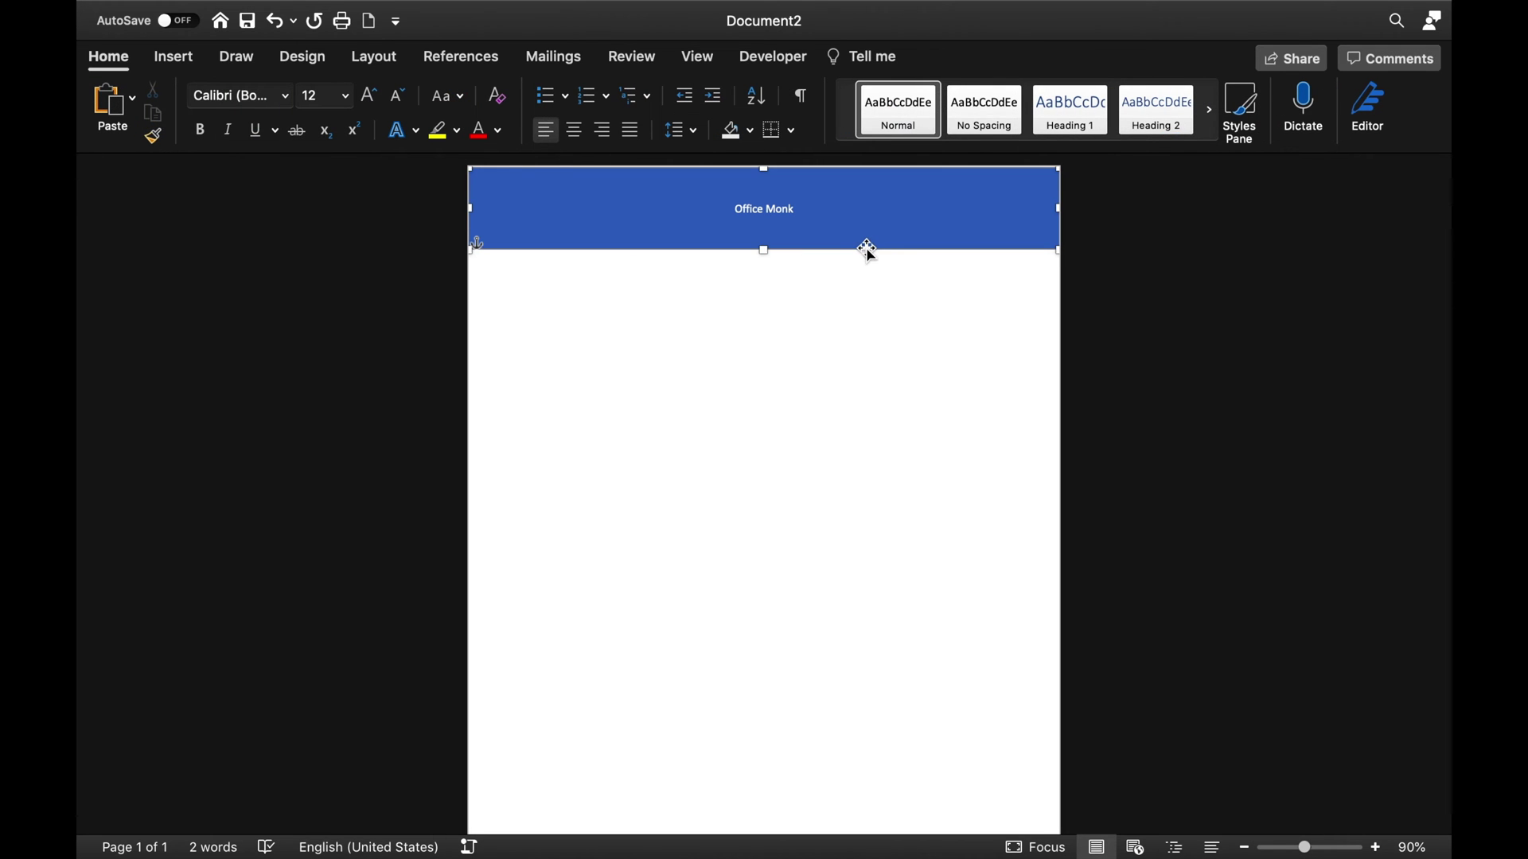
left_click(119, 56)
left_click(369, 96)
left_click(368, 96)
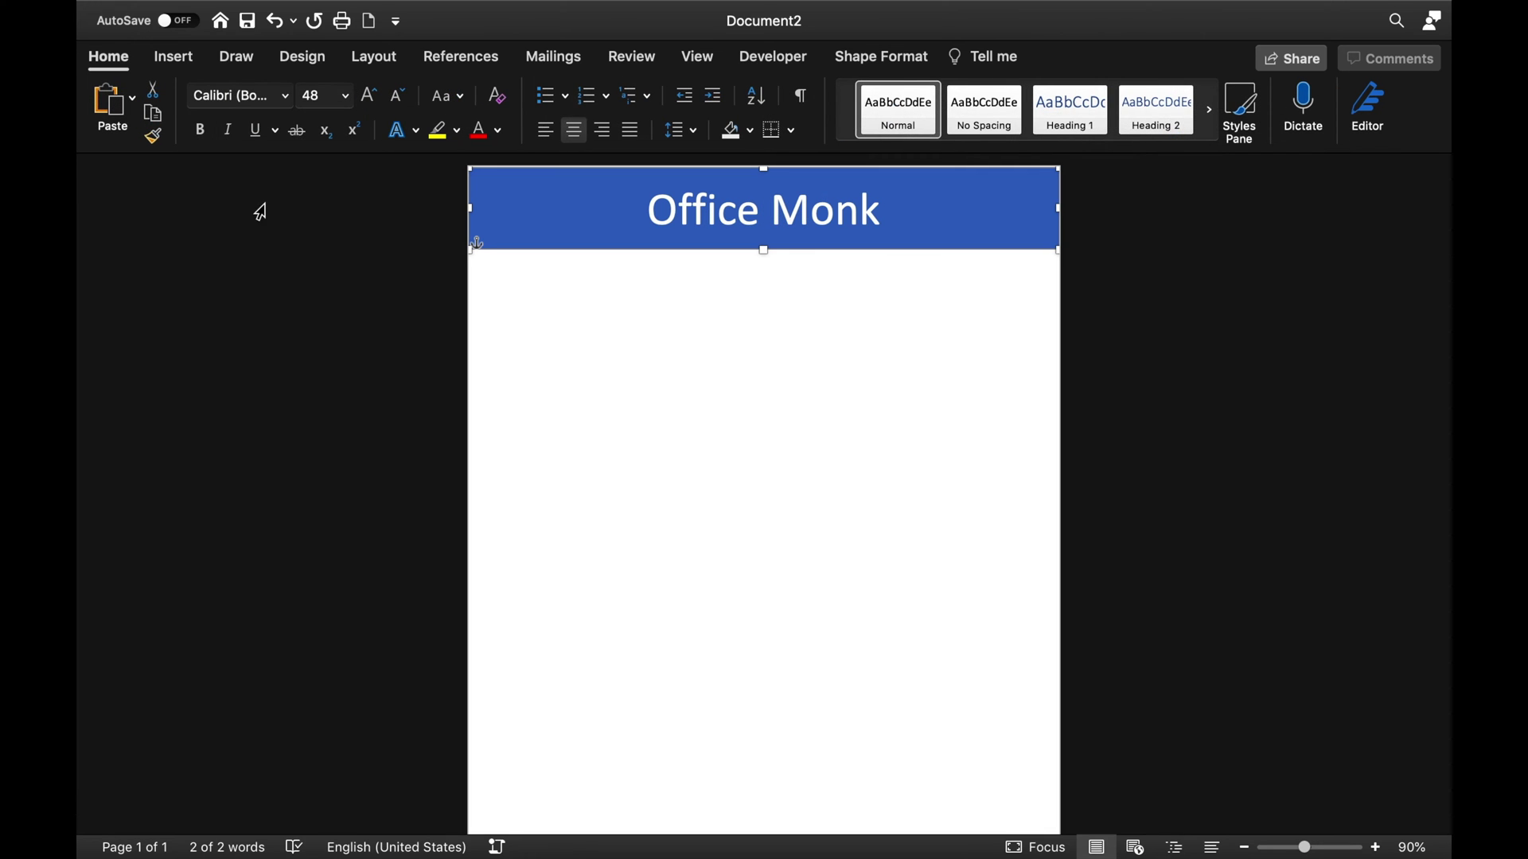
left_click(286, 95)
left_click(326, 388)
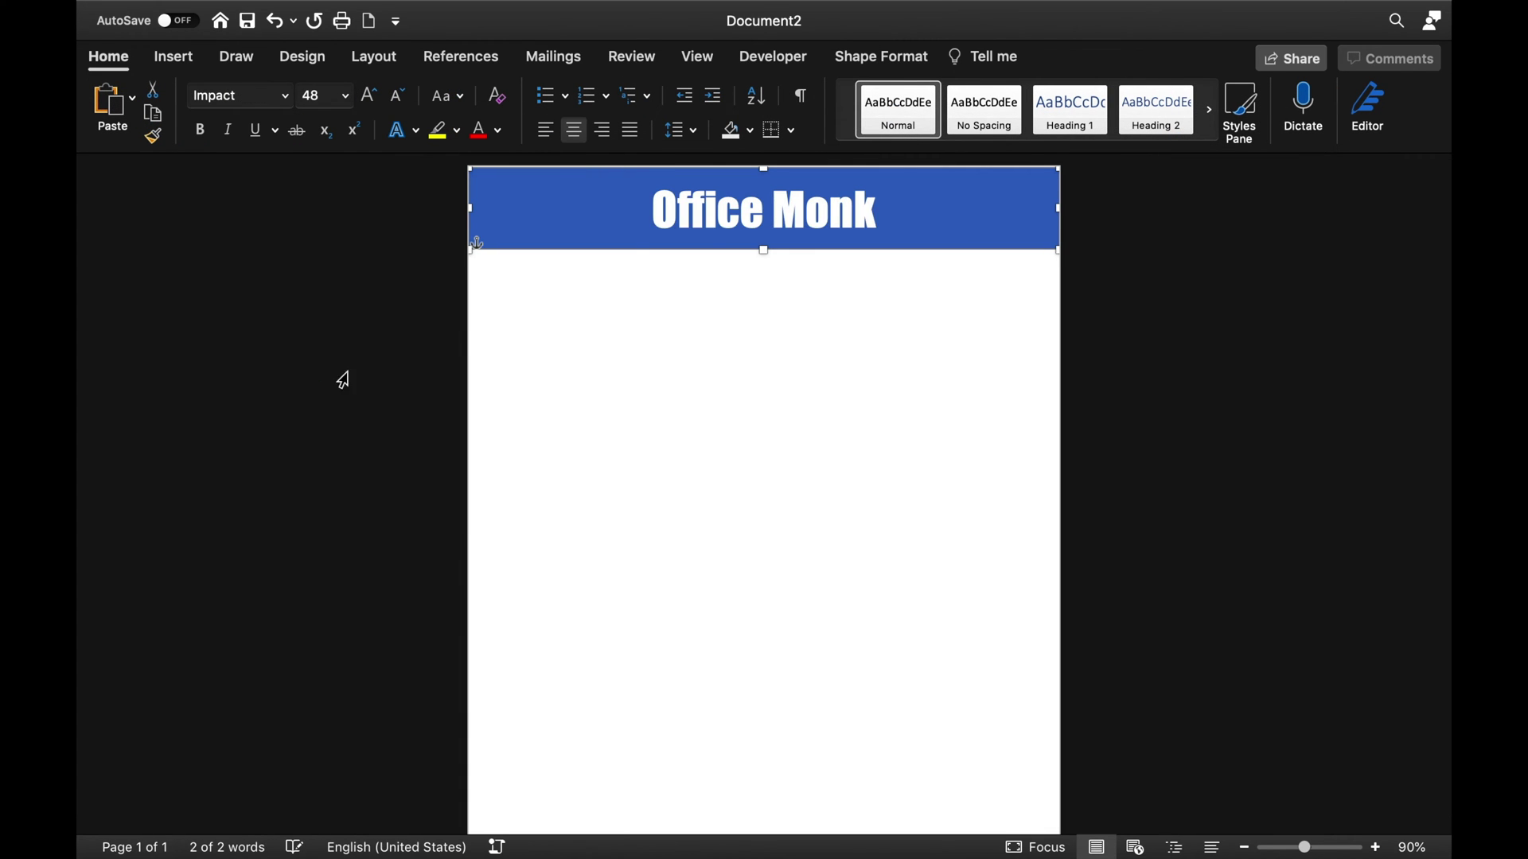
key("super+shift+period")
left_click(665, 310)
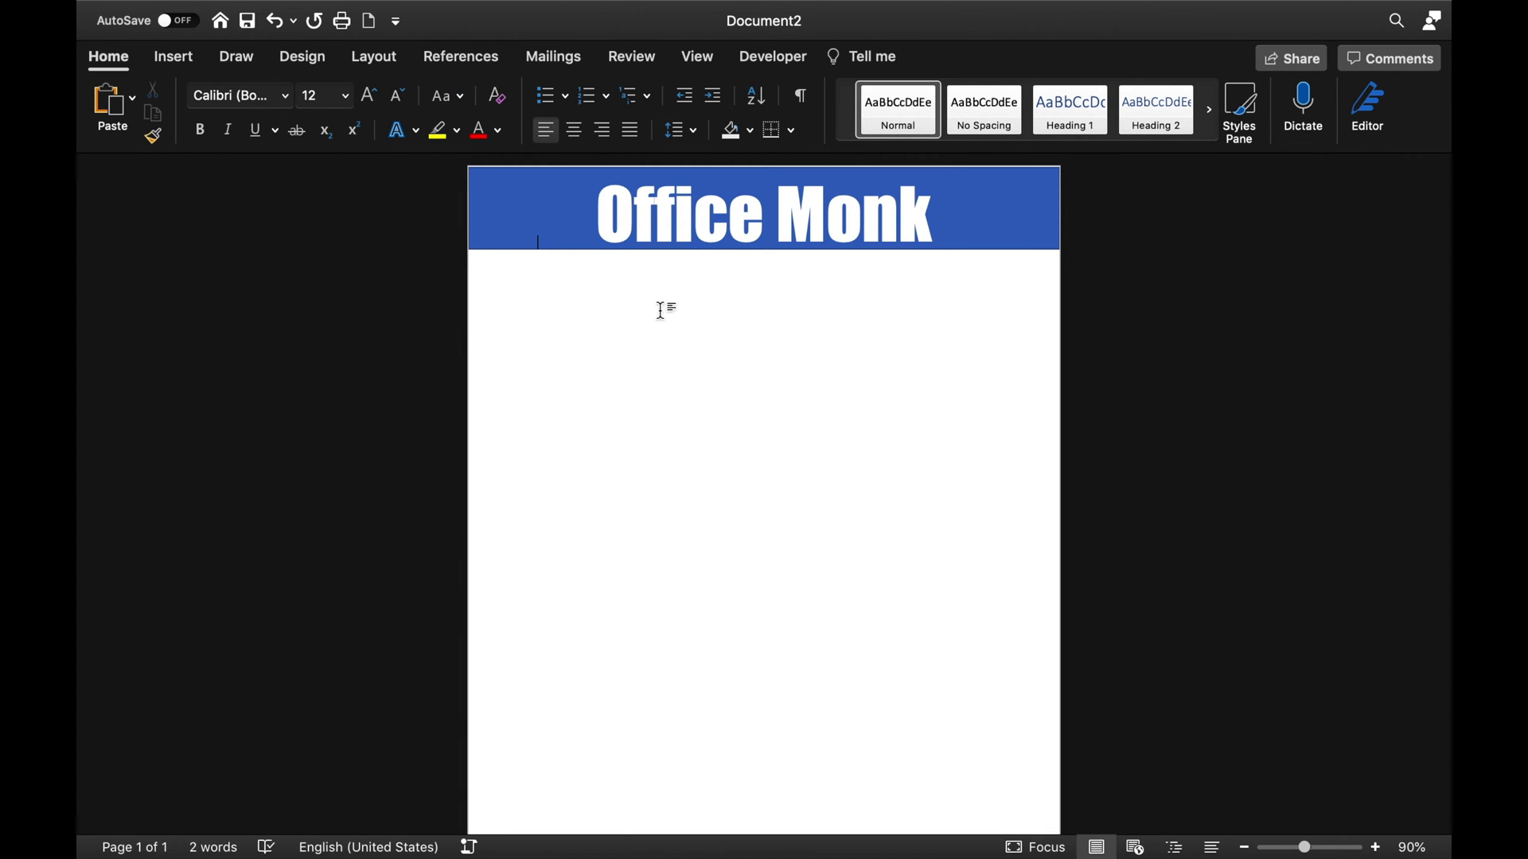
Insert the picture OM.png from the Salary Slip Creation folder
left_click(549, 222)
left_click(173, 57)
left_click(509, 105)
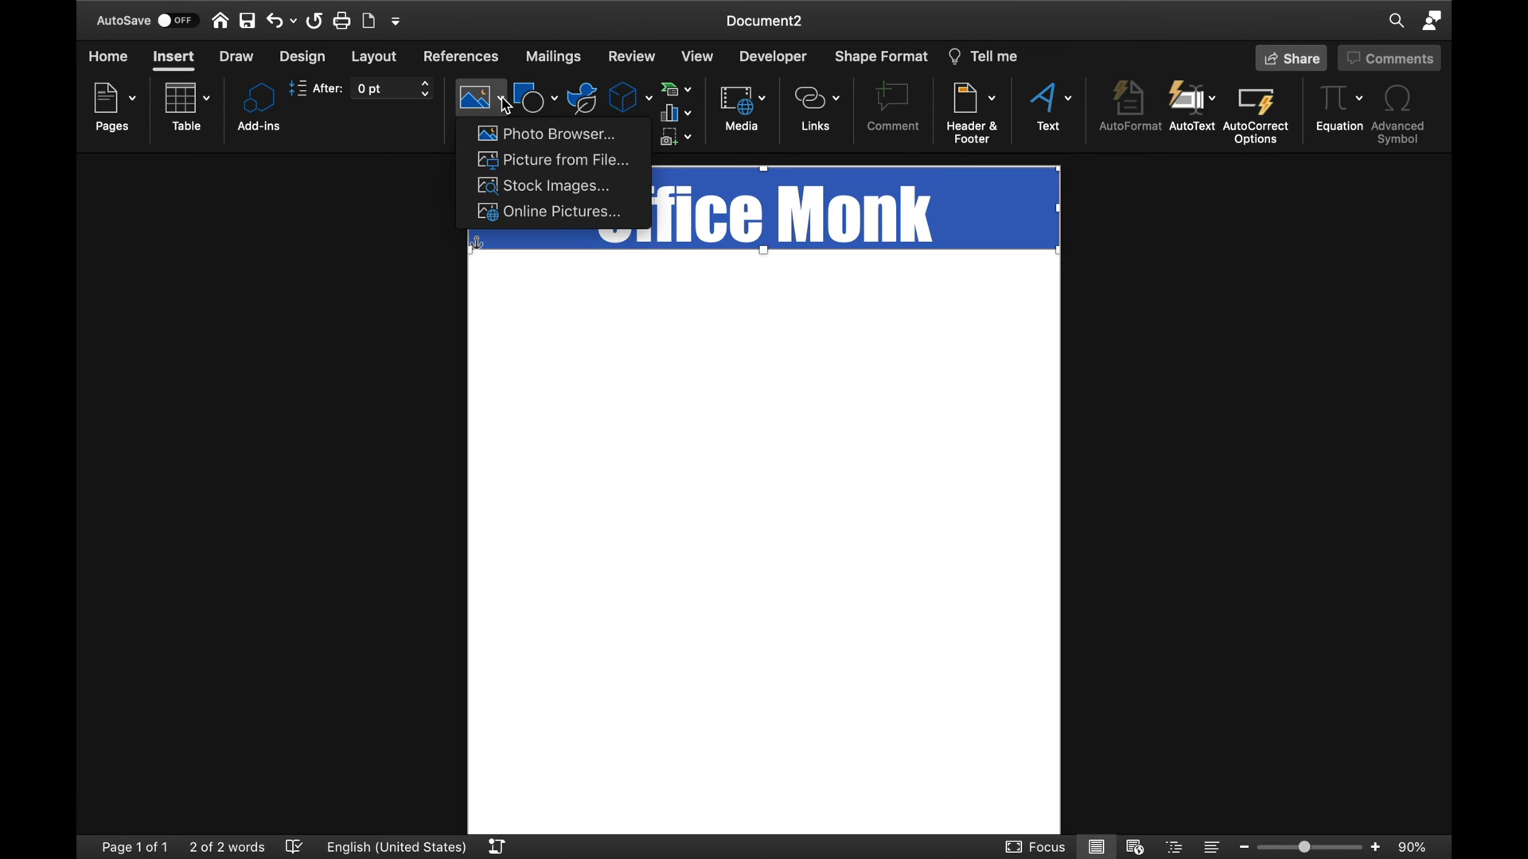
left_click(557, 158)
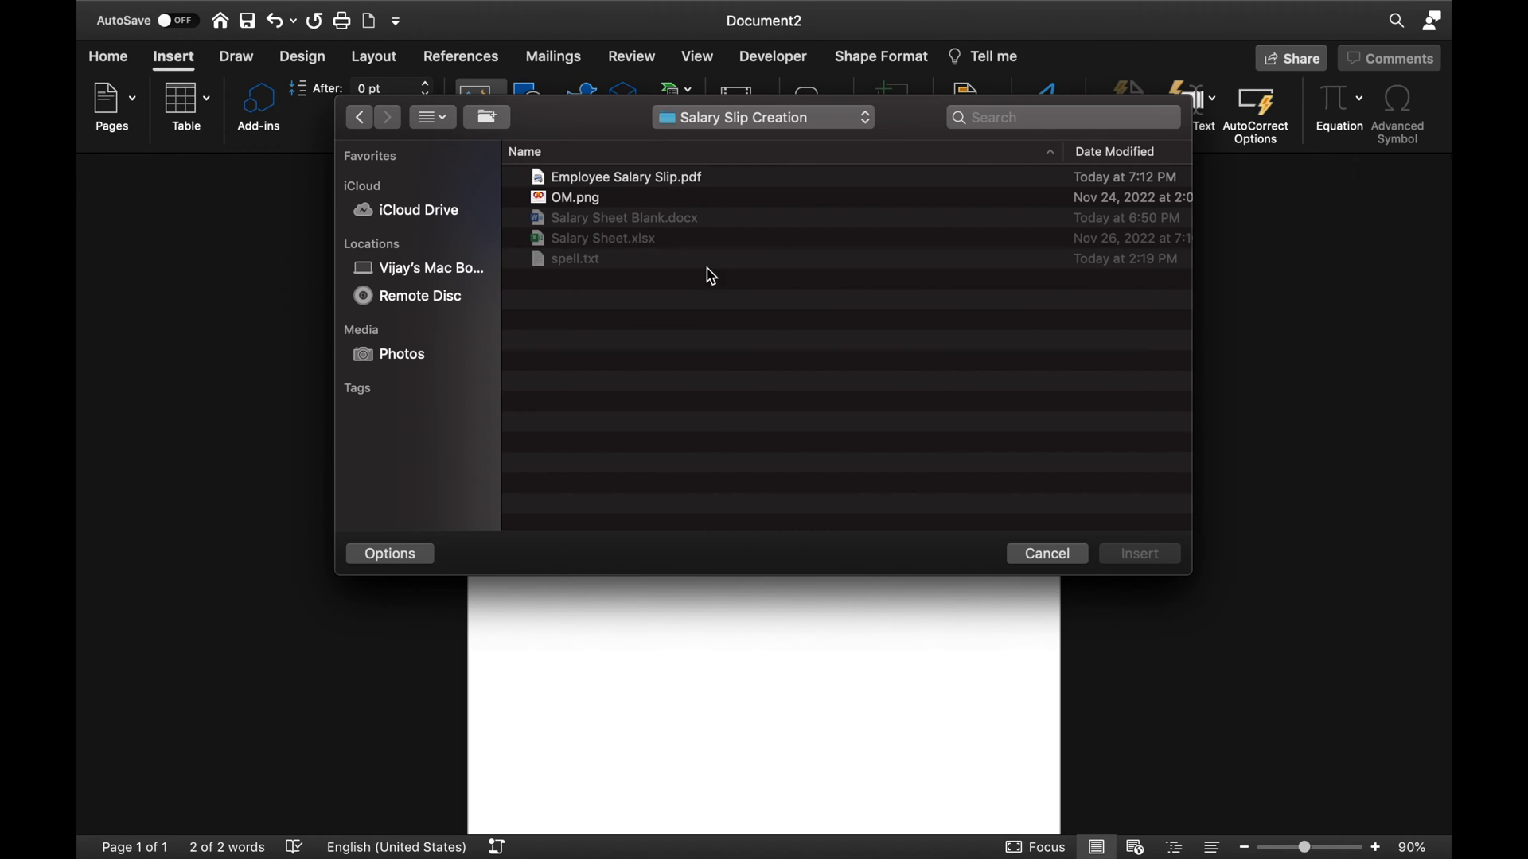
left_click(649, 201)
left_click(1135, 556)
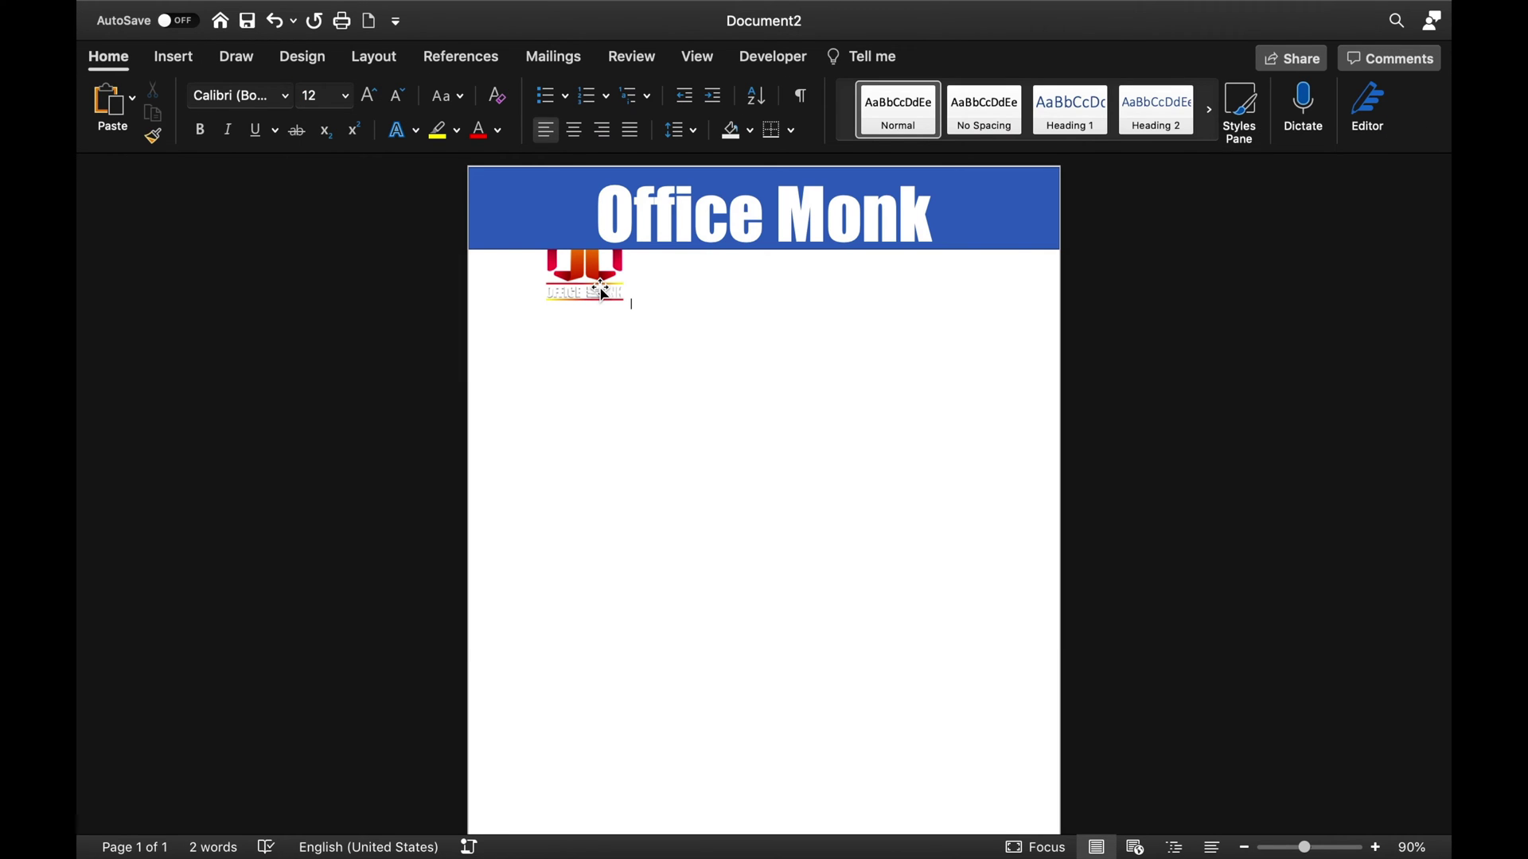
Set the logo's text wrapping to In Front of Text and move it onto the banner, left of the Office Monk title
left_click(602, 294)
right_click(602, 286)
mouse_move(700, 552)
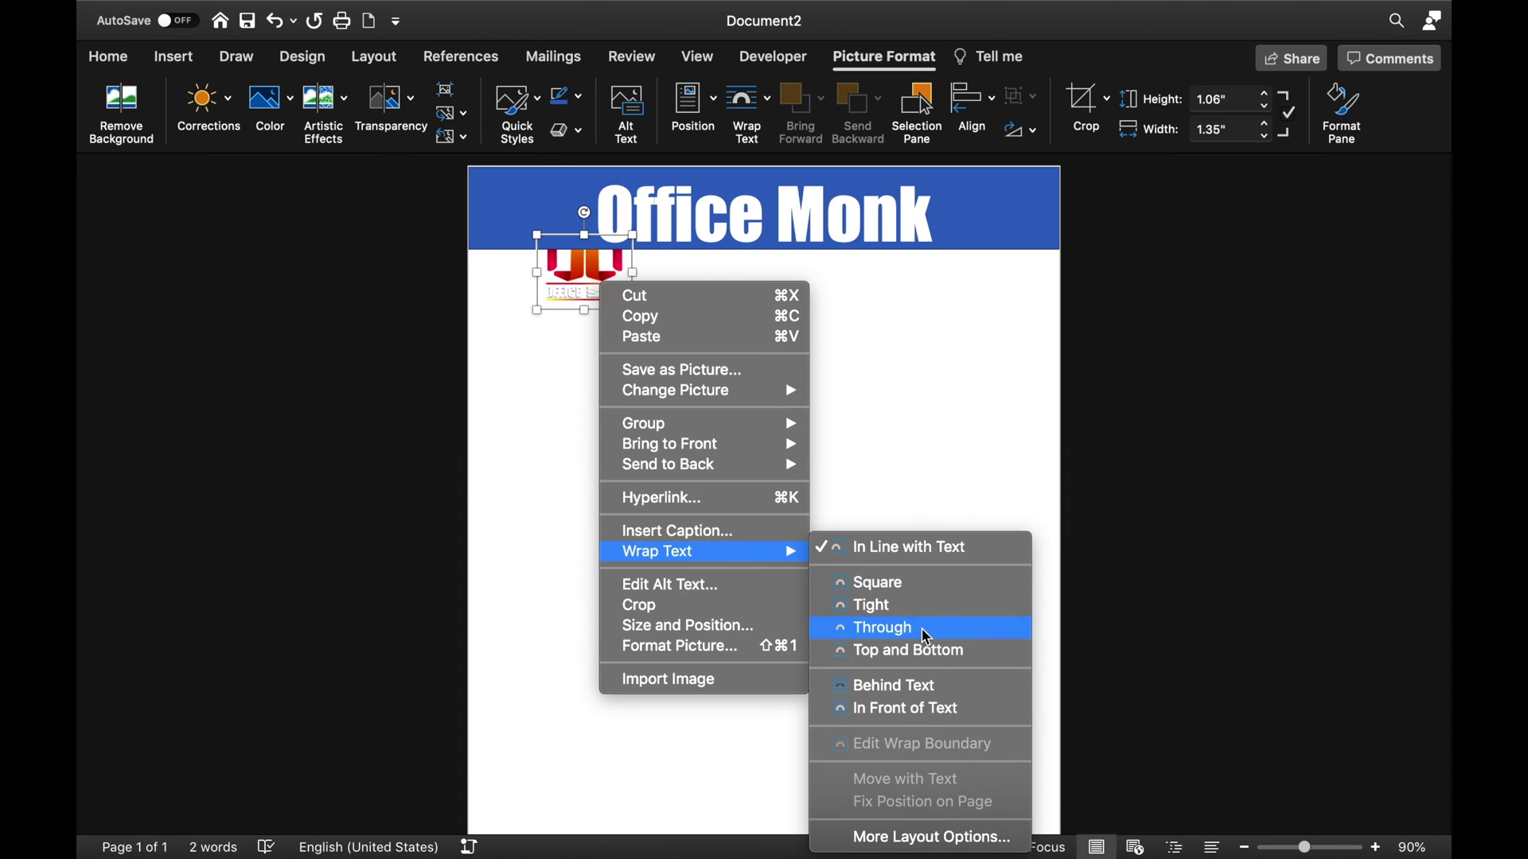
left_click(951, 708)
left_click_drag(619, 312, 551, 220)
left_click(622, 338)
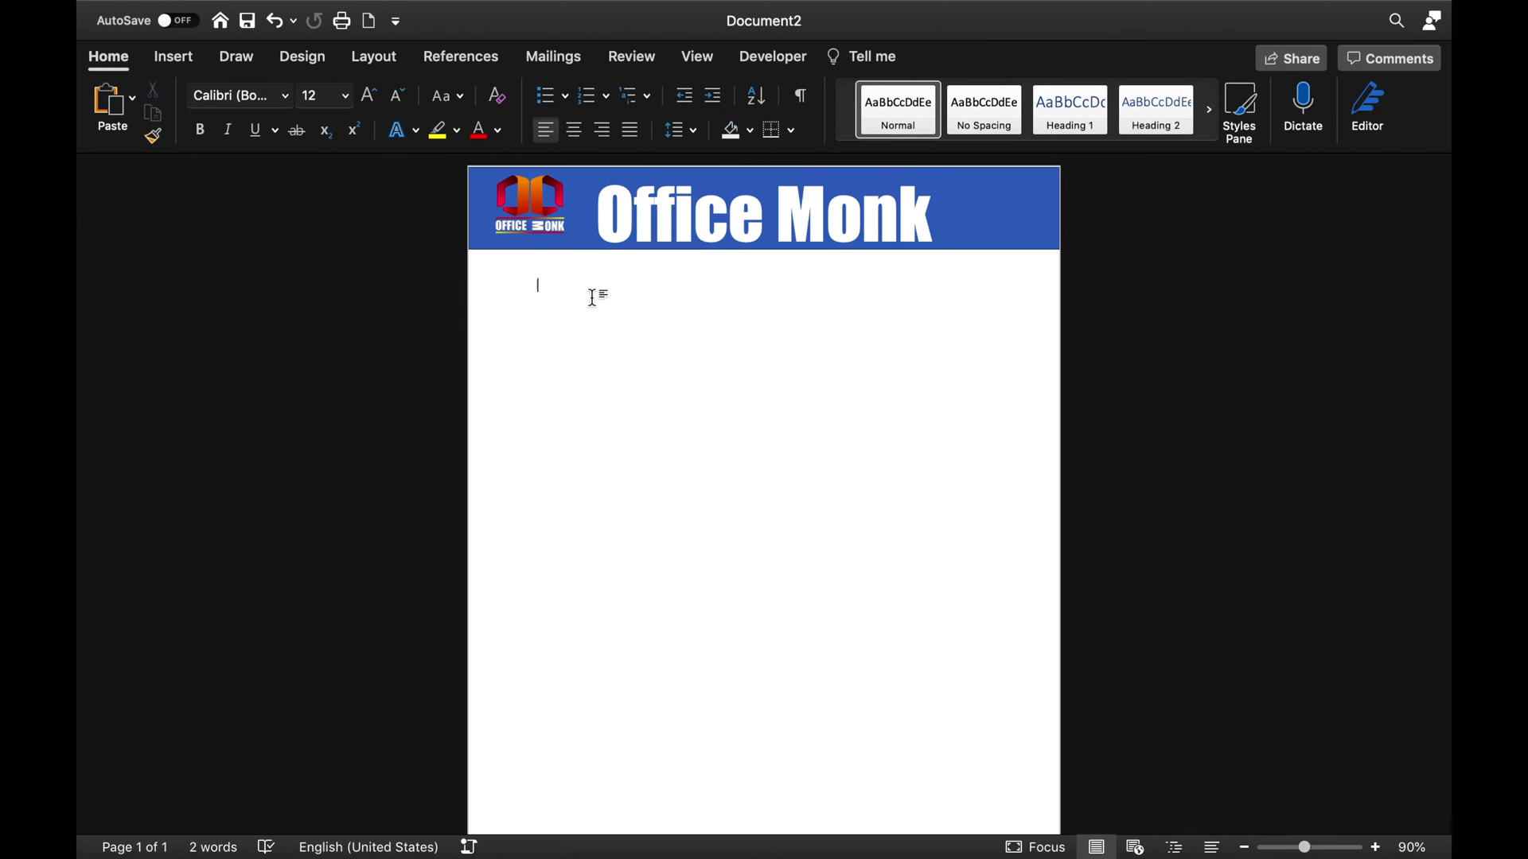
Apply Narrow page margins and realign the banner and logo at the head of the page
left_click(367, 55)
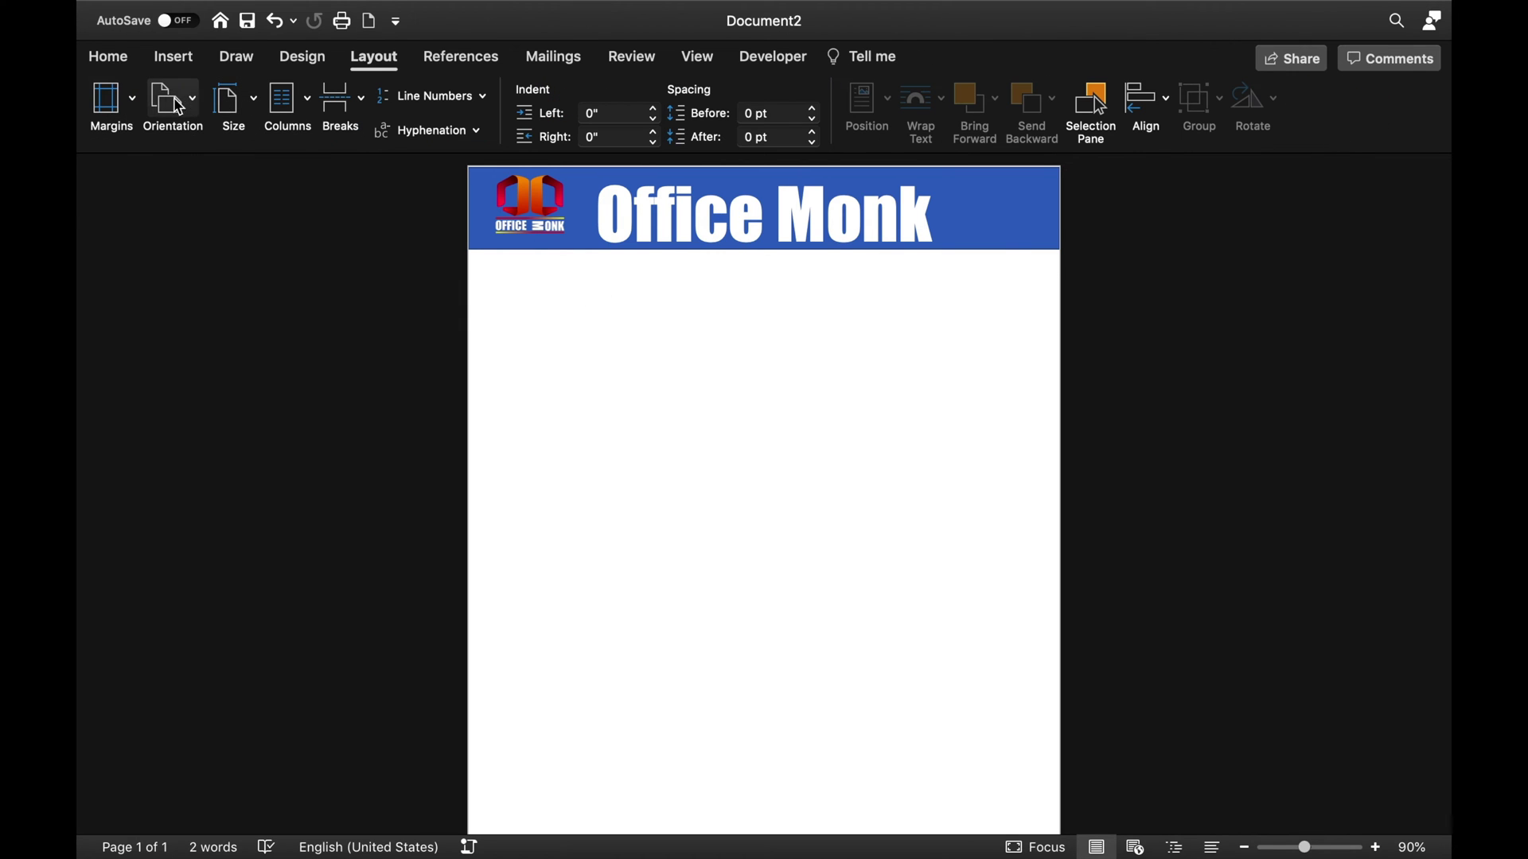
left_click(132, 102)
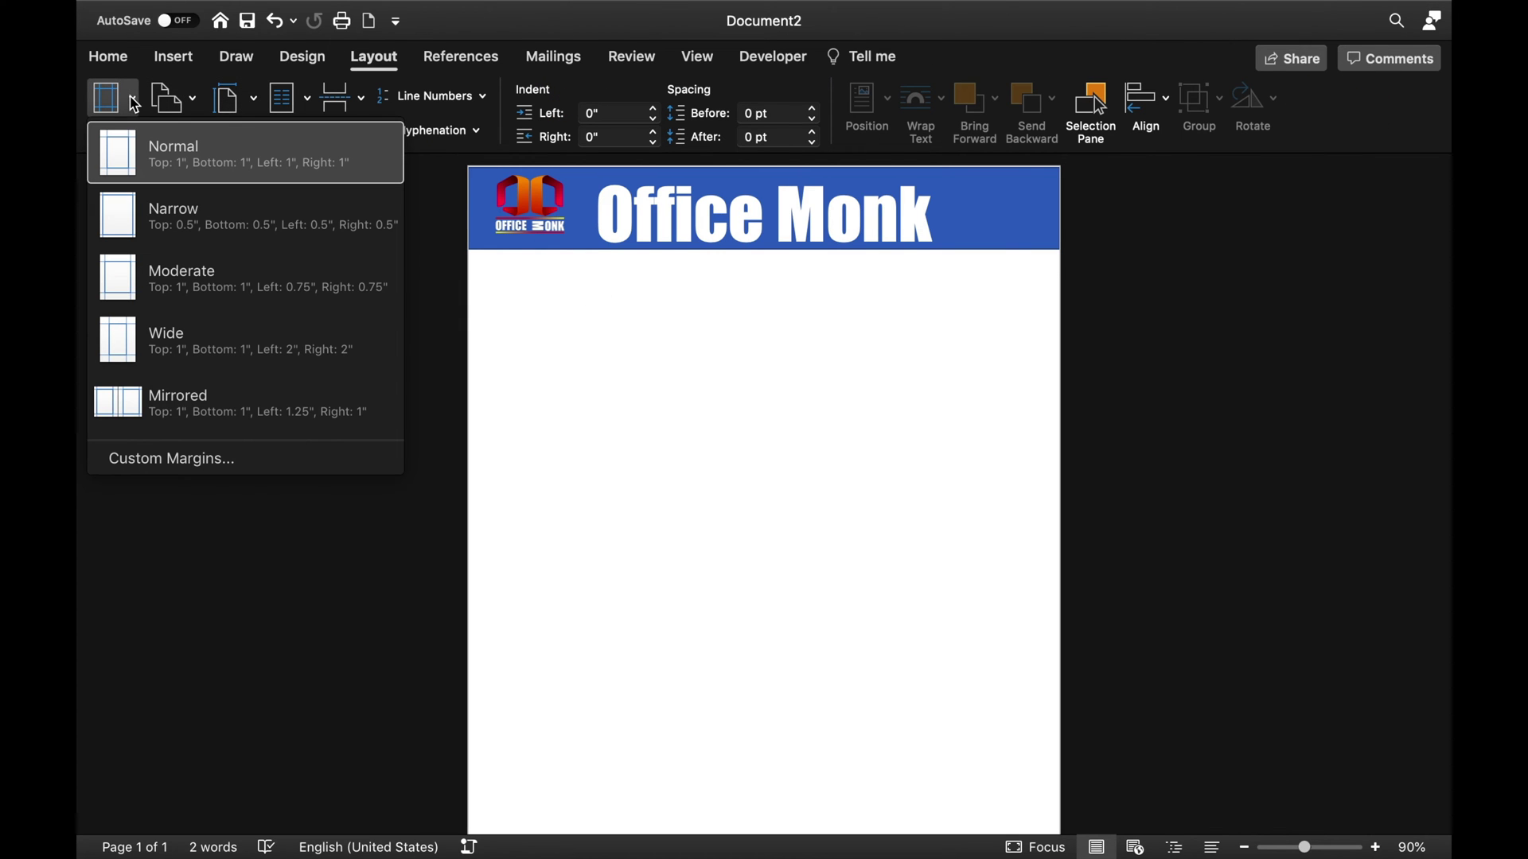
left_click(178, 219)
left_click_drag(958, 211, 992, 242)
left_click(518, 189)
Enter the lines "Employee Name:", "Salary for the month of:" and "Work Location:" below the banner, followed by a blank line
left_click(507, 283)
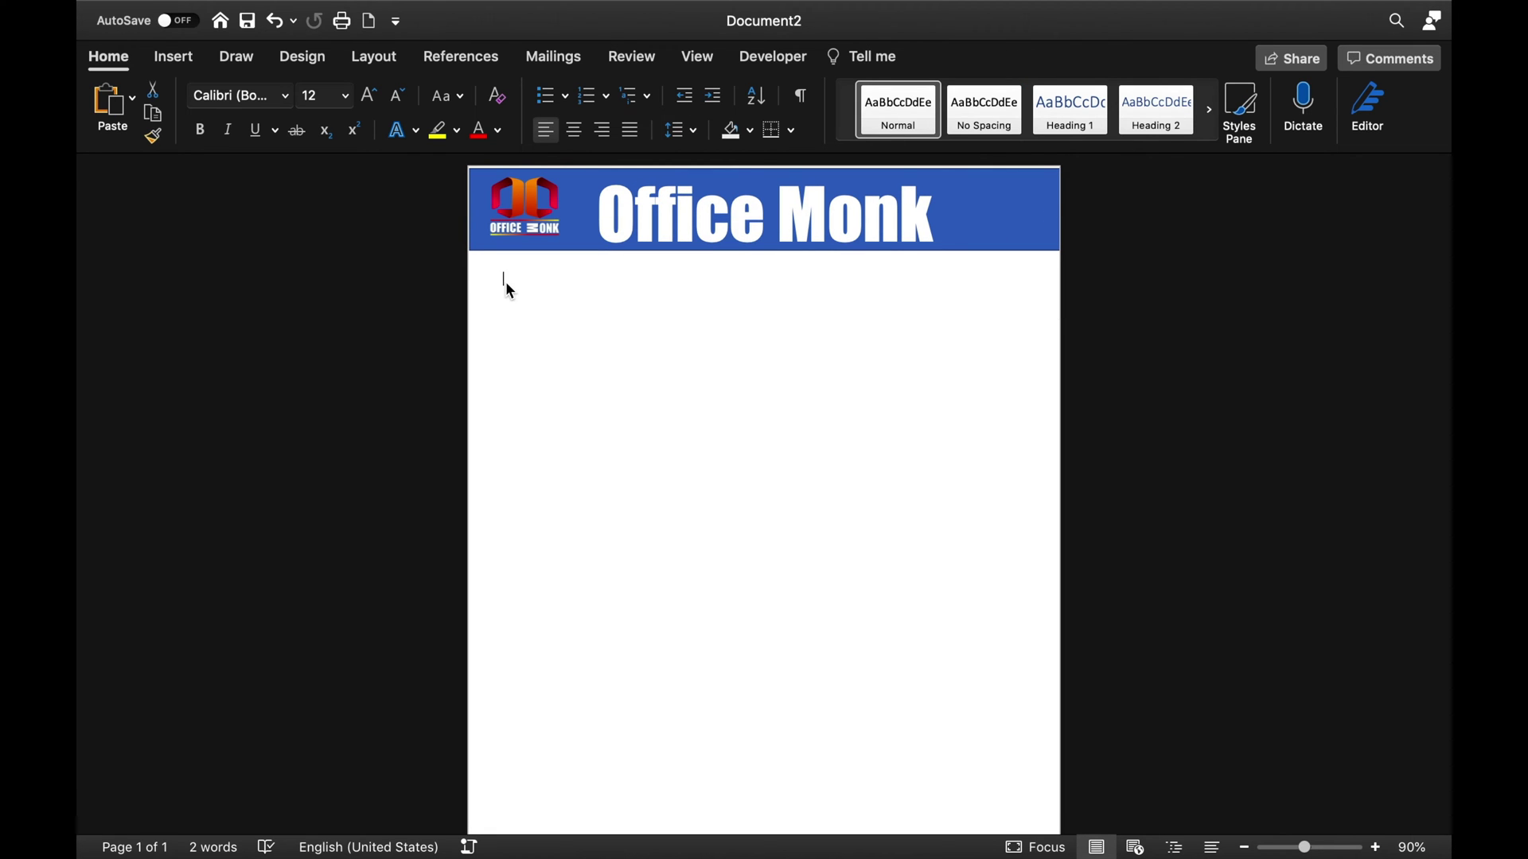
type("Employee Name:")
key("Return")
type("Salary for the month of:")
key("Return")
type("Work Location:")
key("Return")
key("Return")
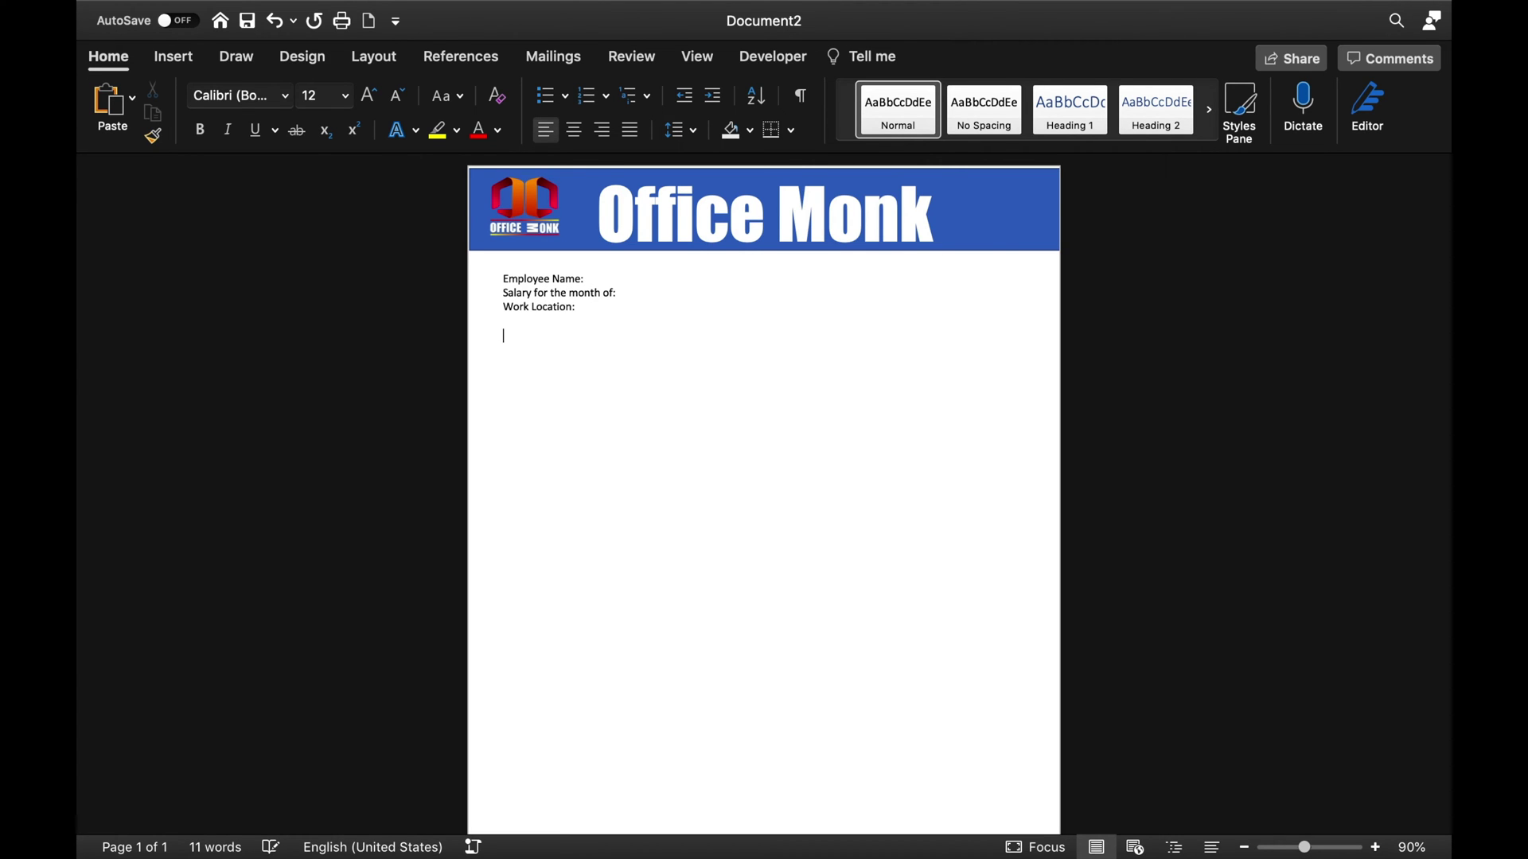
Insert a table with two columns and four rows below the employee lines
left_click(182, 64)
left_click(205, 101)
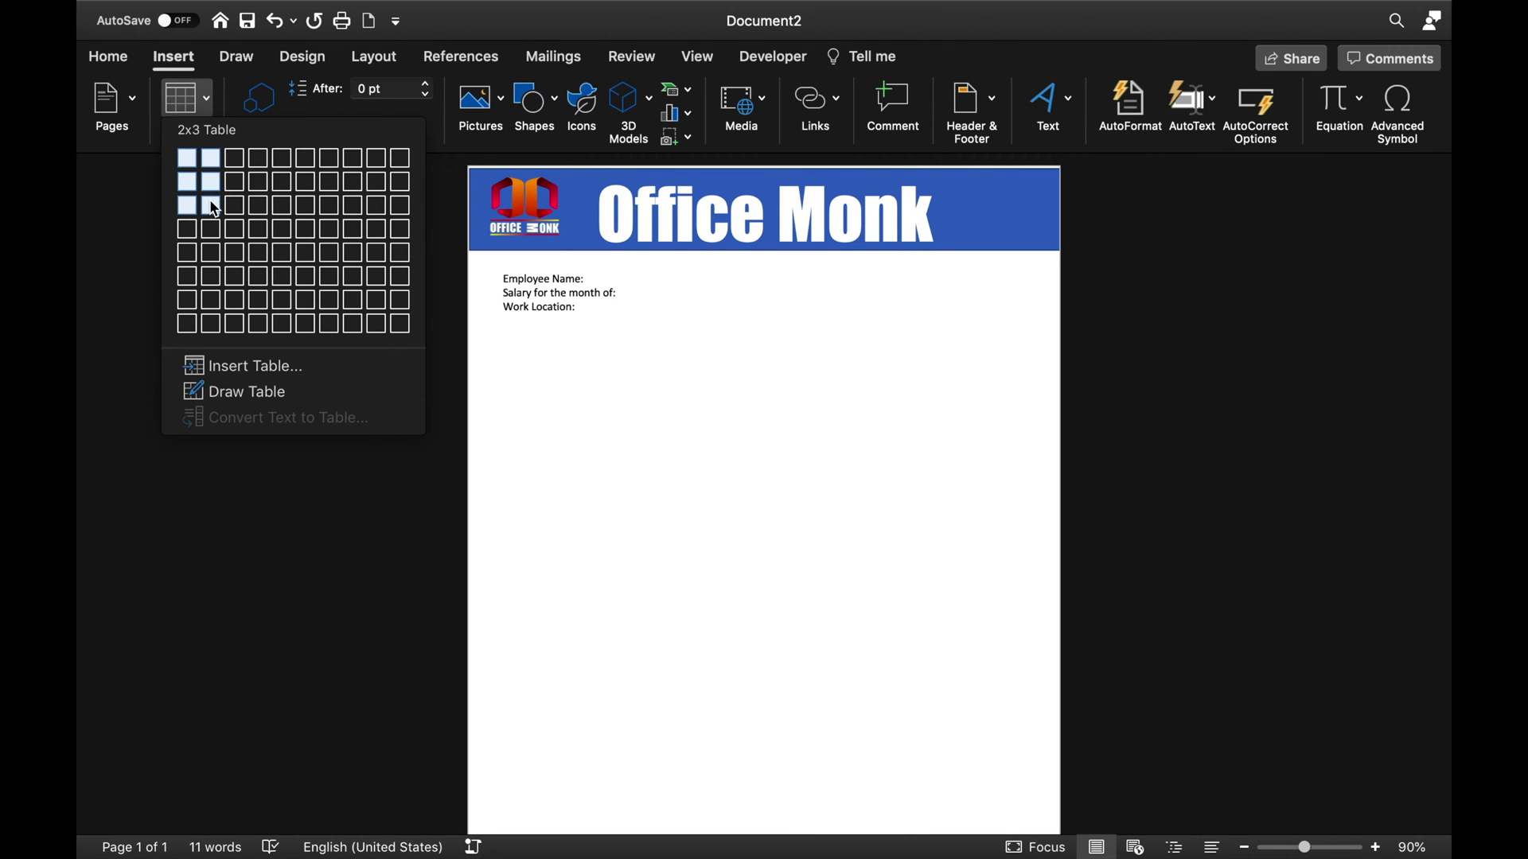
left_click(211, 229)
Fill the table's first column with "Emp. ID:", "Designation:", "Department:" and "Pending Leaves:"
type("Emp. ID ")
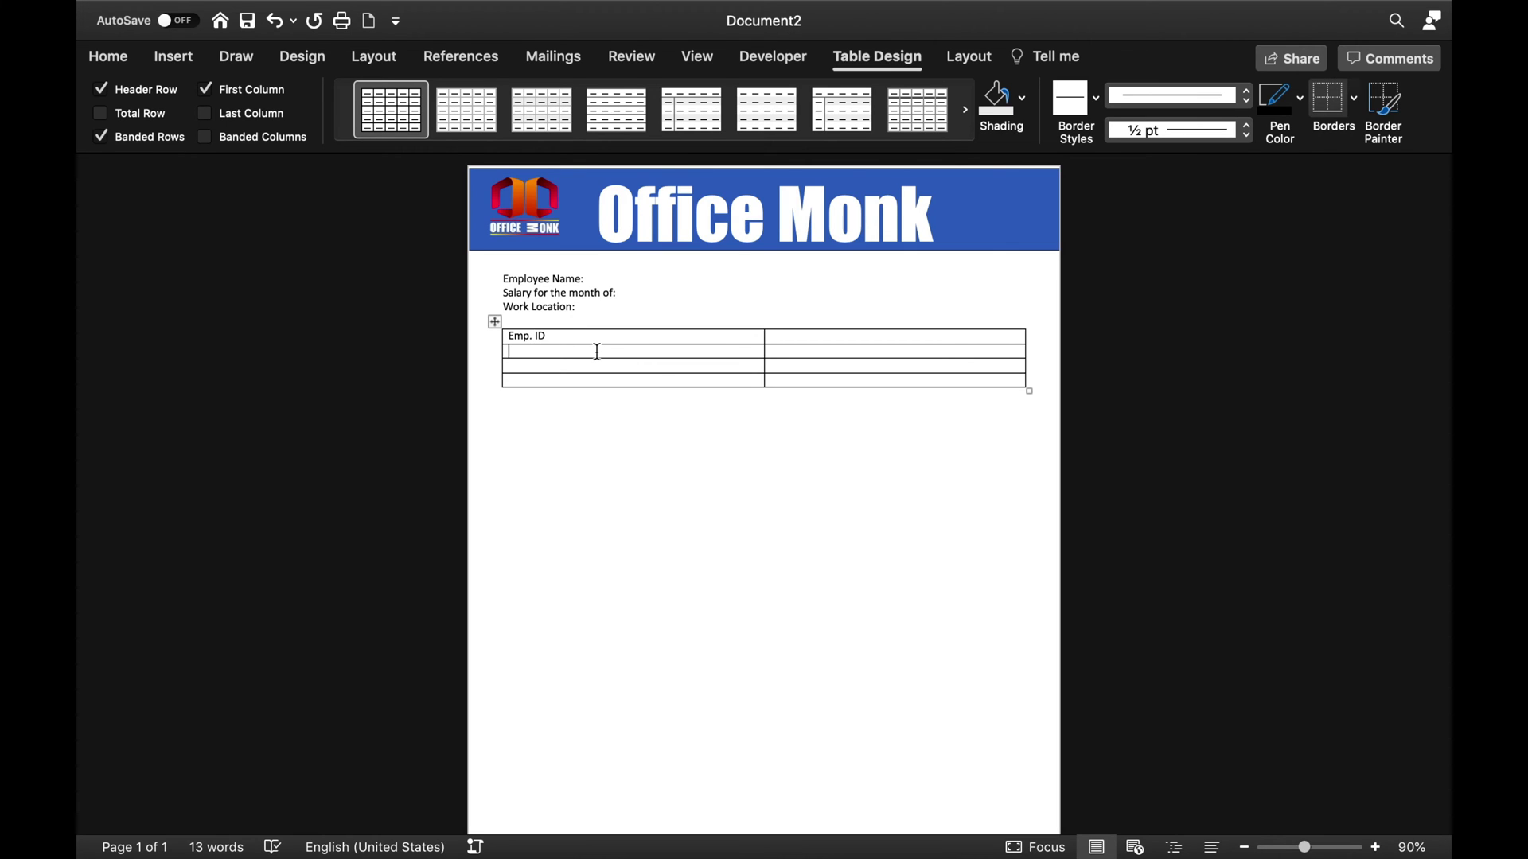
type("Designation")
left_click(624, 365)
type("Department")
type("Pending Leaves")
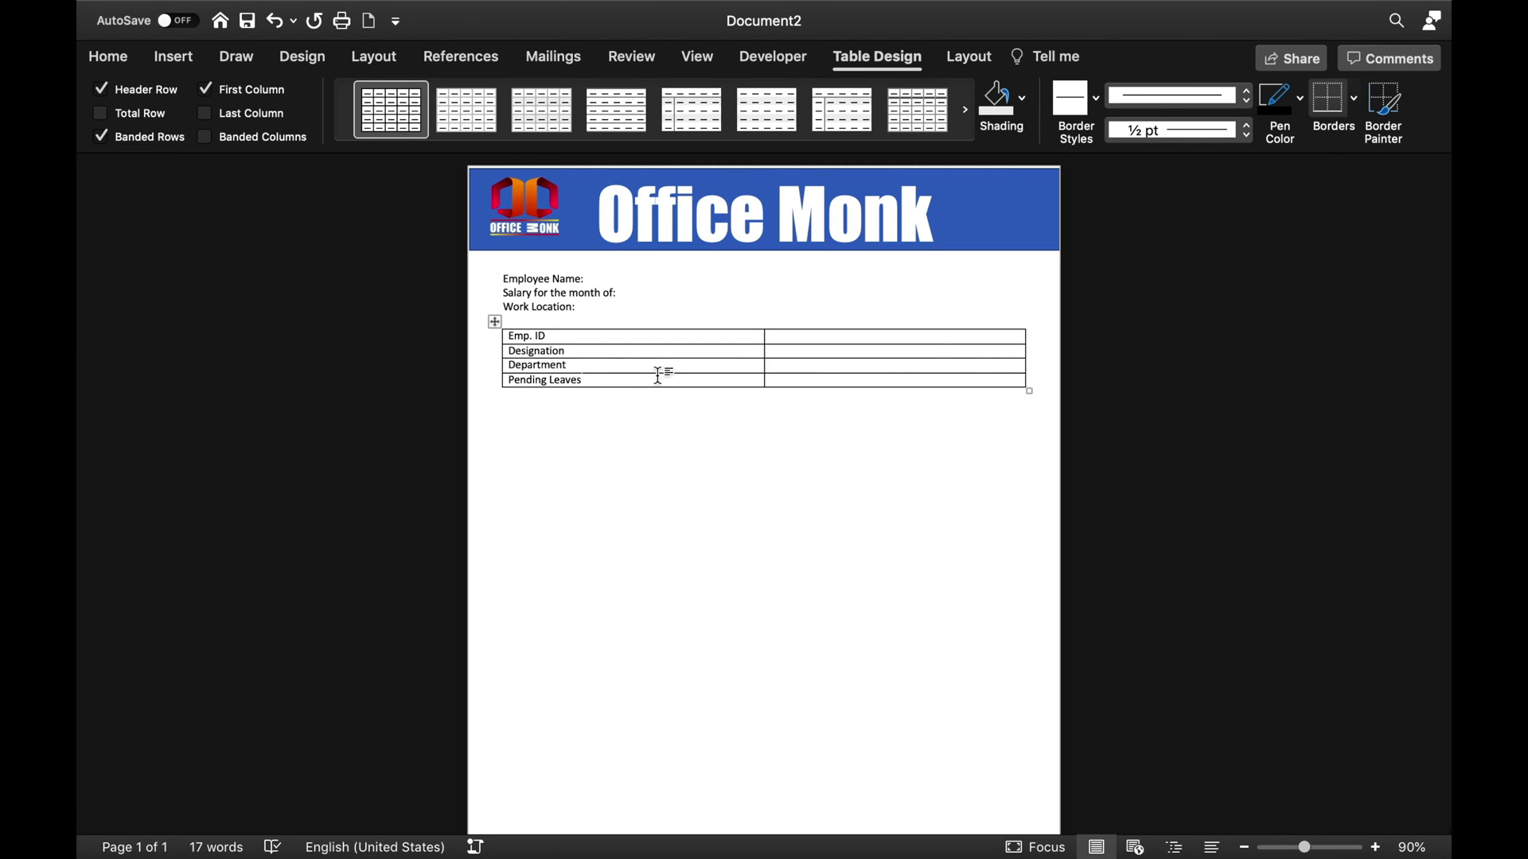
type("::")
key("Up")
type(":")
key("Up")
type(":")
Fill the table's second column with "PF No.", "UAN No.", "ESIC / Medical No." and "Pan No."
left_click(827, 339)
type("PF No. ")
type("UAN No.")
key("Down")
type("ESIC")
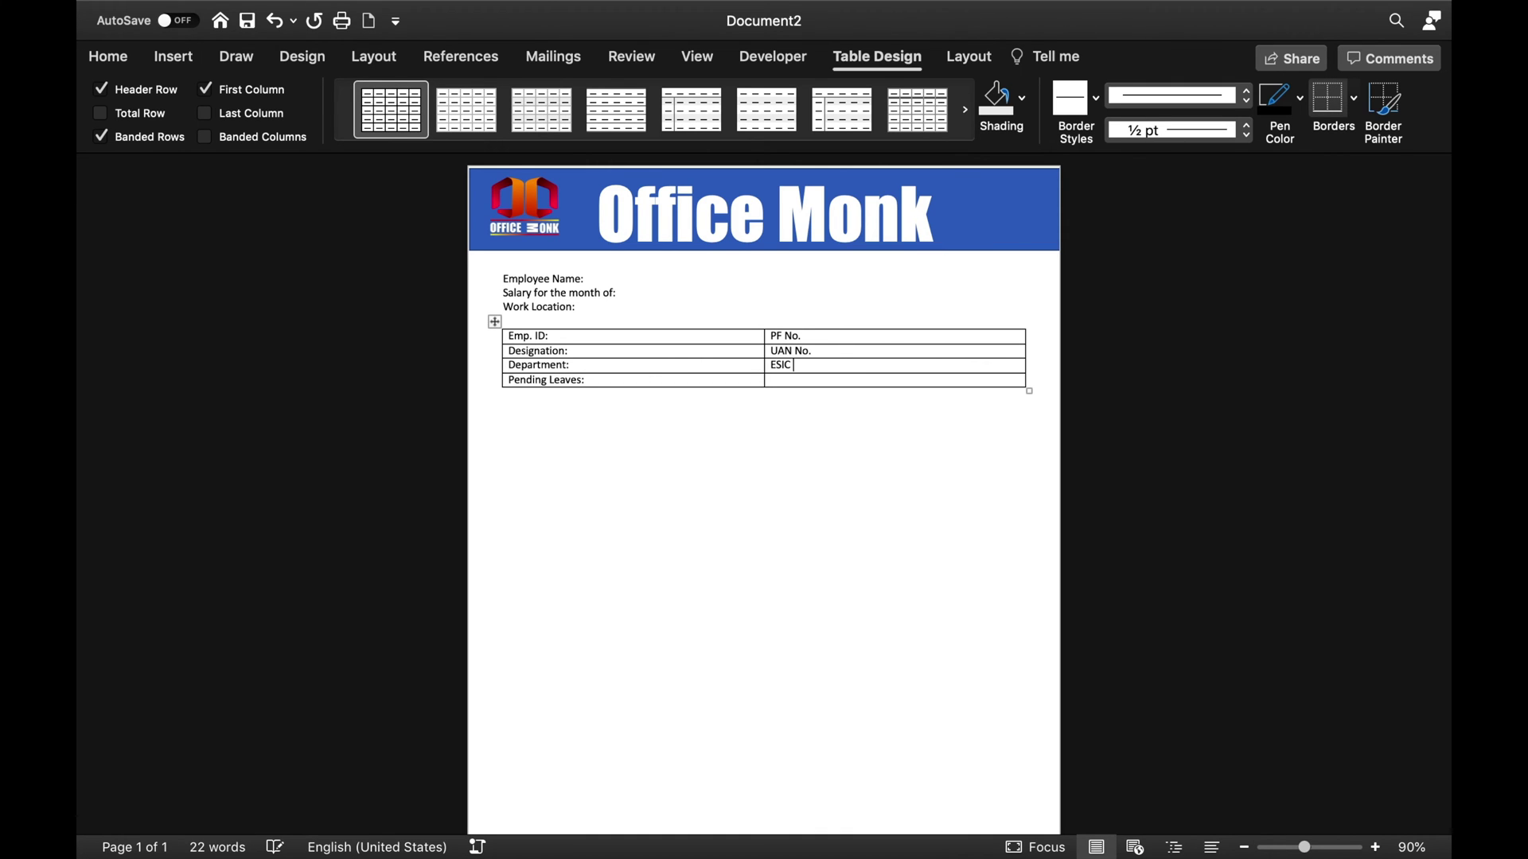
type(" / Medical No.")
key("Down")
type("Pan No.")
Insert a table with four columns and eight rows below the first table, adding a blank line above it
left_click(825, 420)
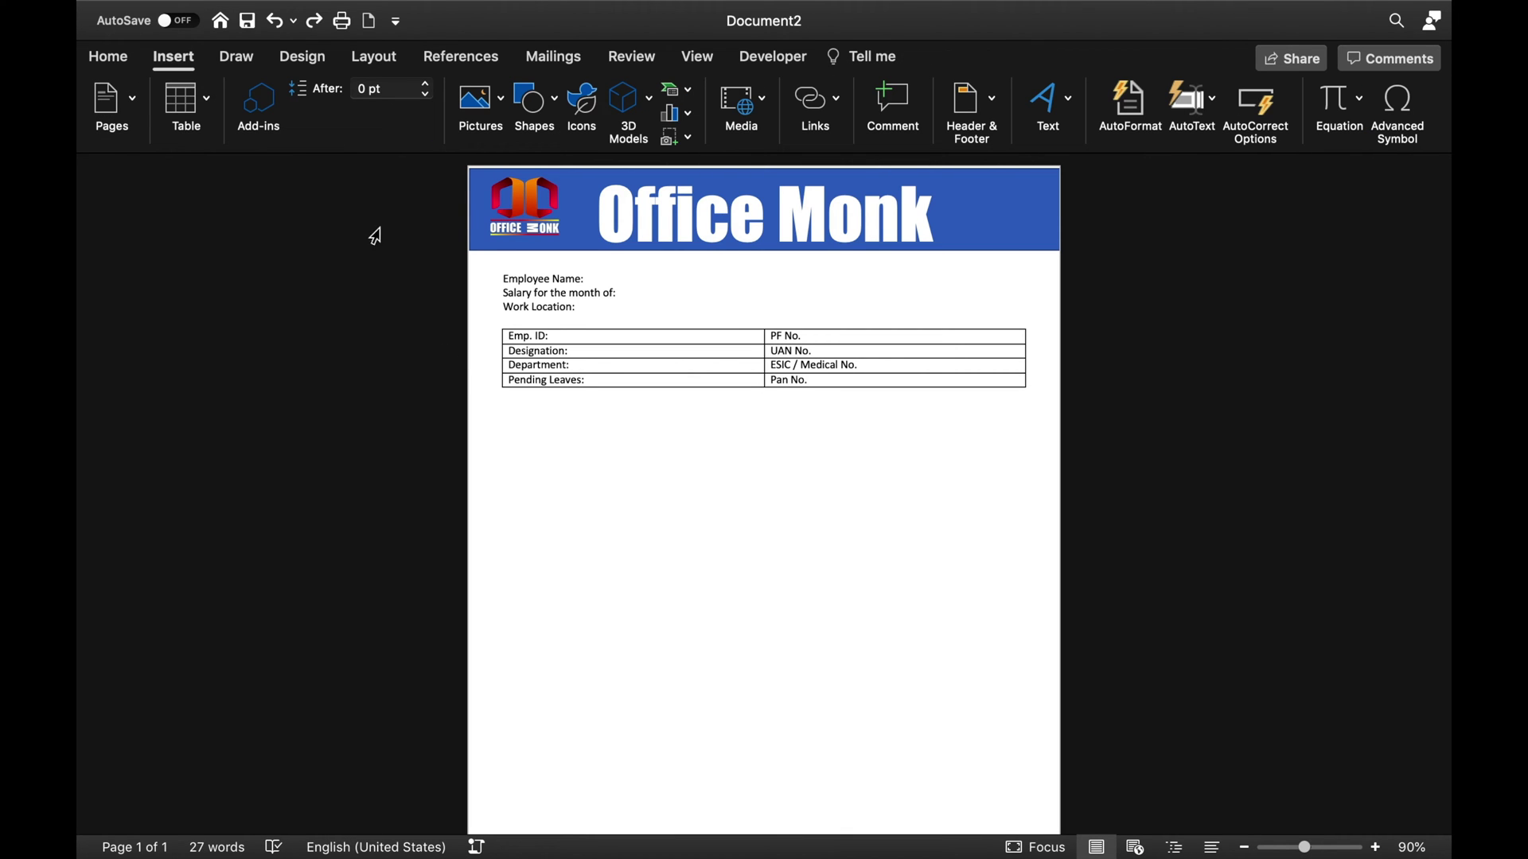
left_click(211, 103)
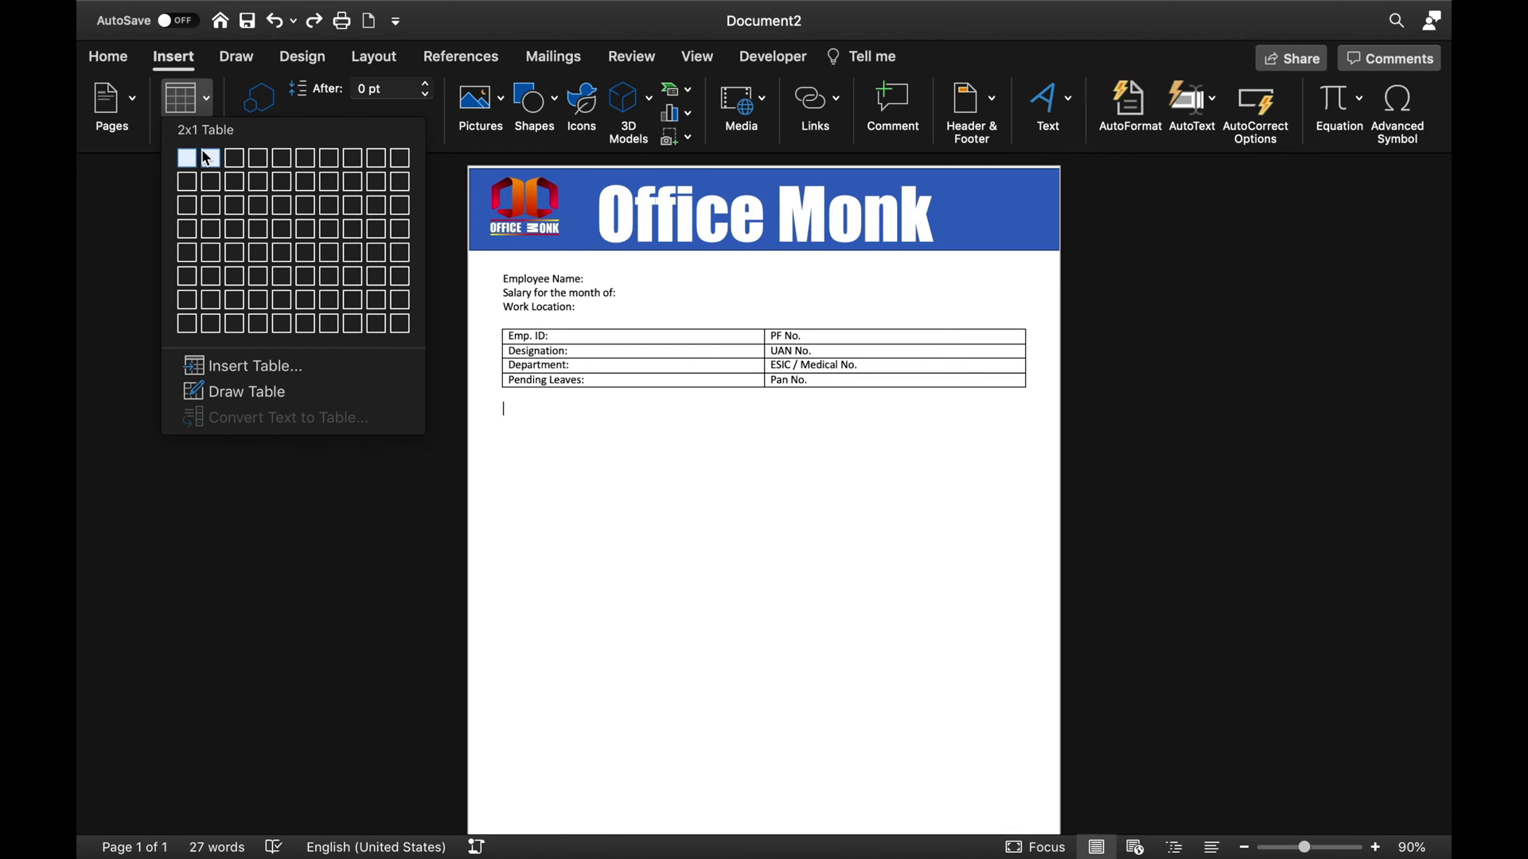
left_click(264, 326)
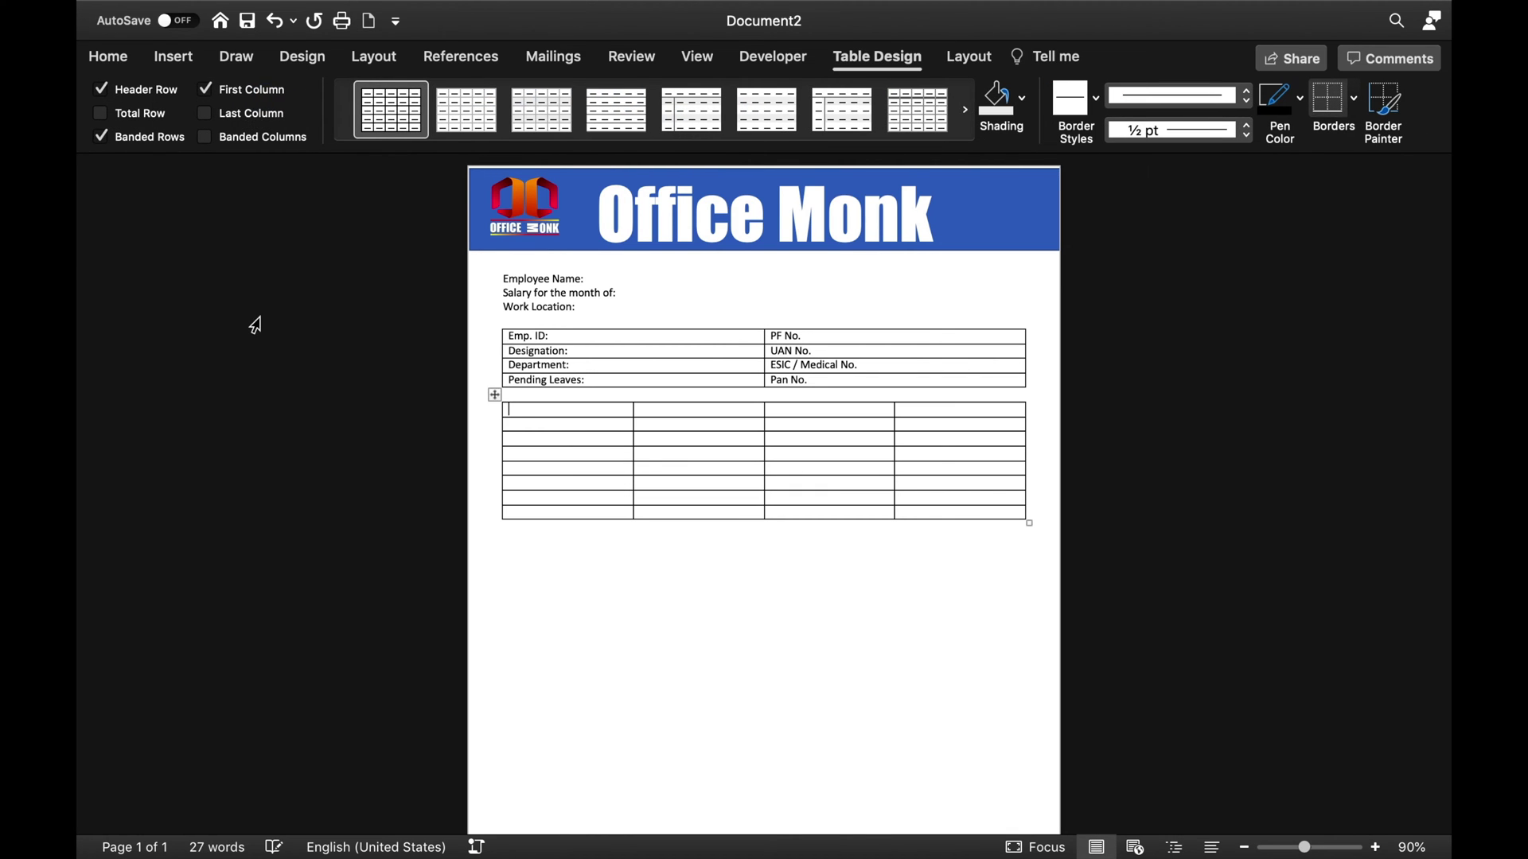
key("Up")
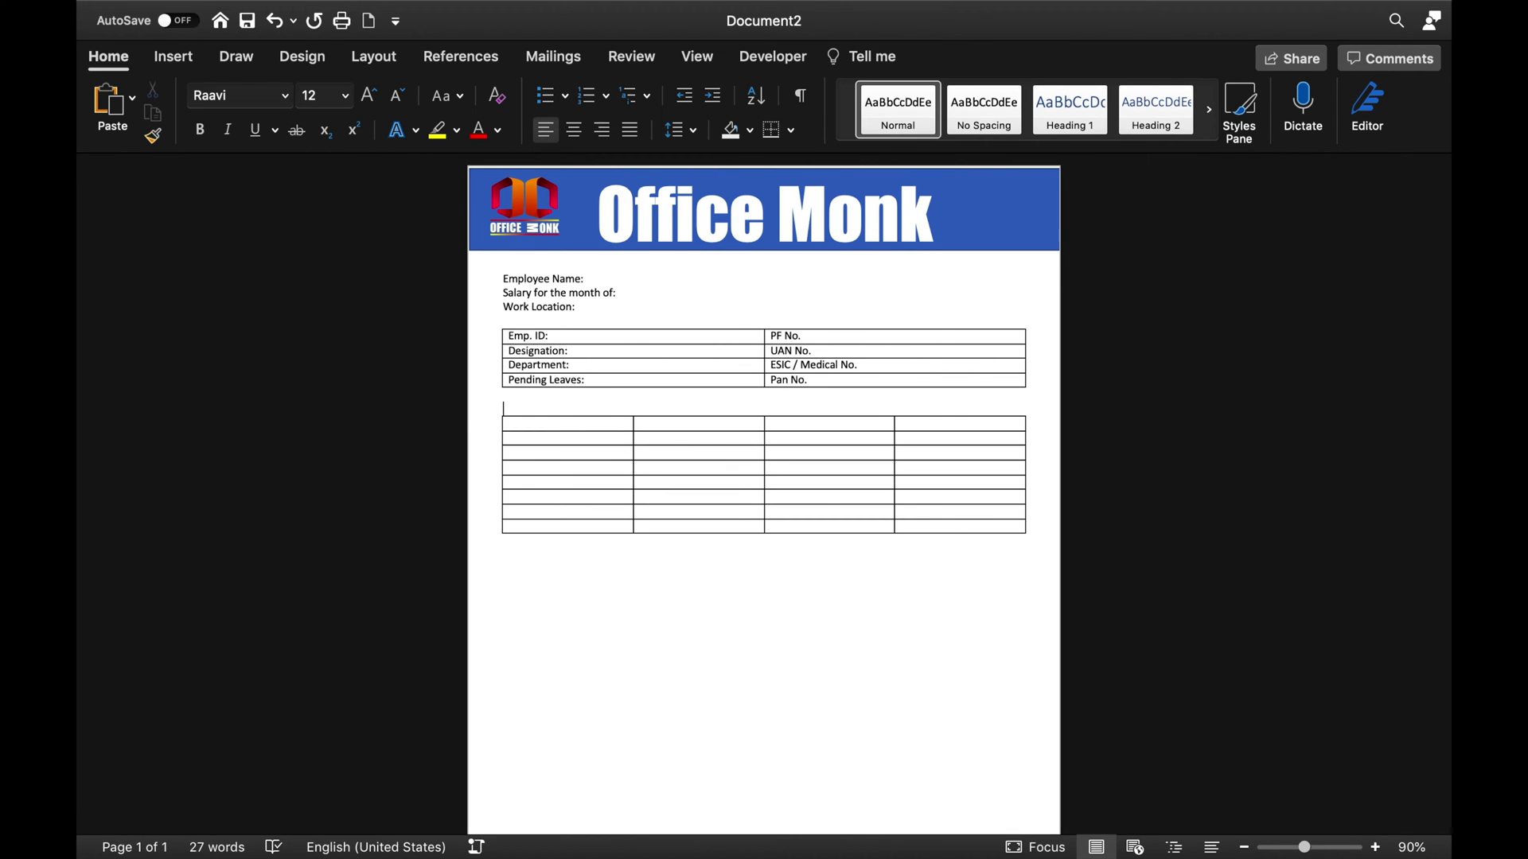
Enter the second table's column headings "Pay & Allowance", "Amount Rs.", "Deductions" and "Amount Rs."
left_click(574, 423)
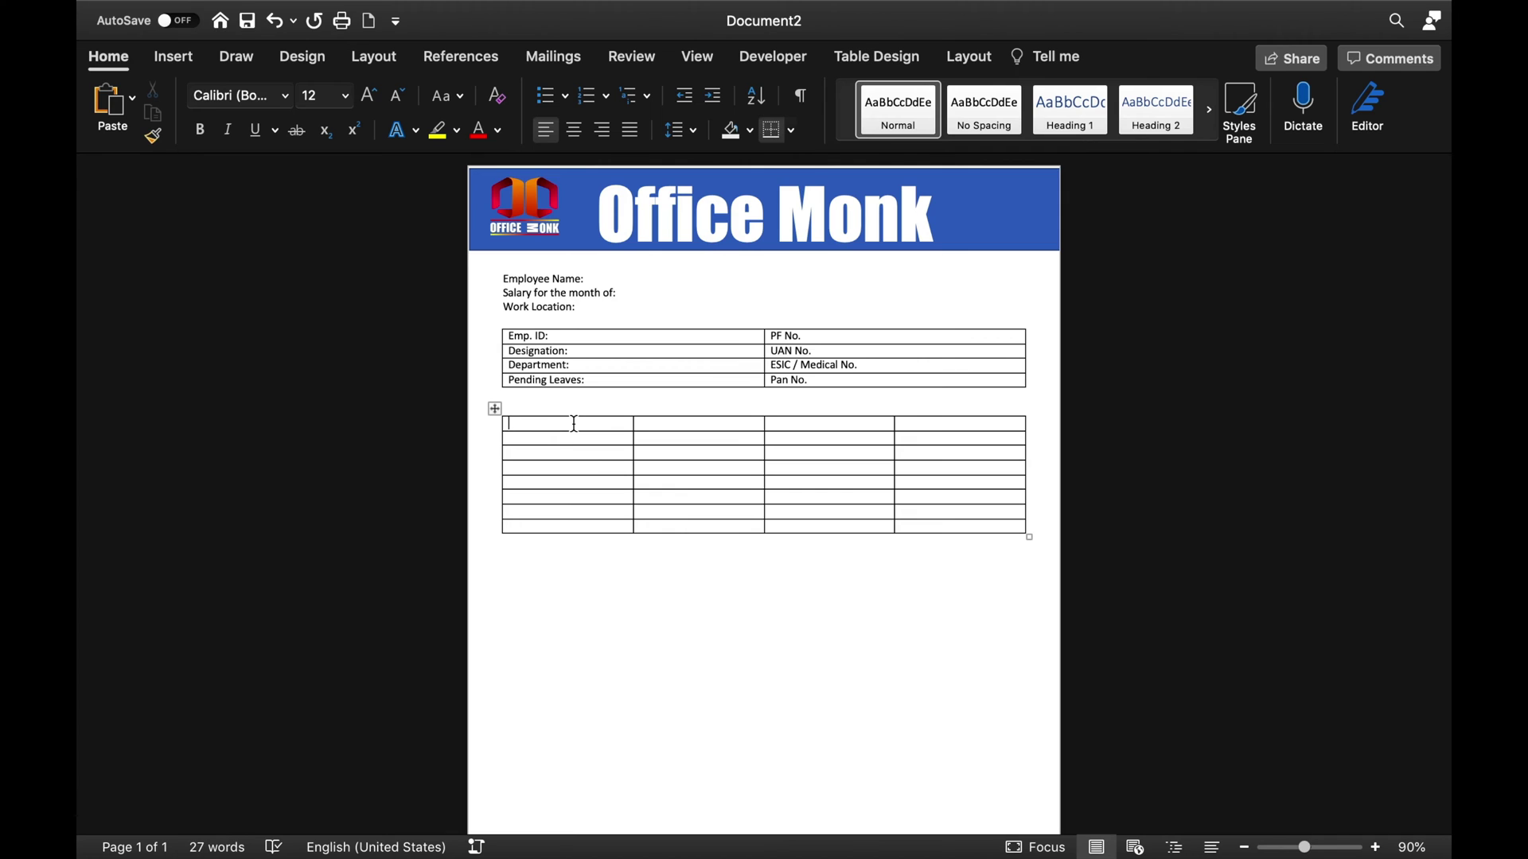
type("Pay & Allowance")
left_click(690, 426)
type("Amount Rs.")
left_click(828, 420)
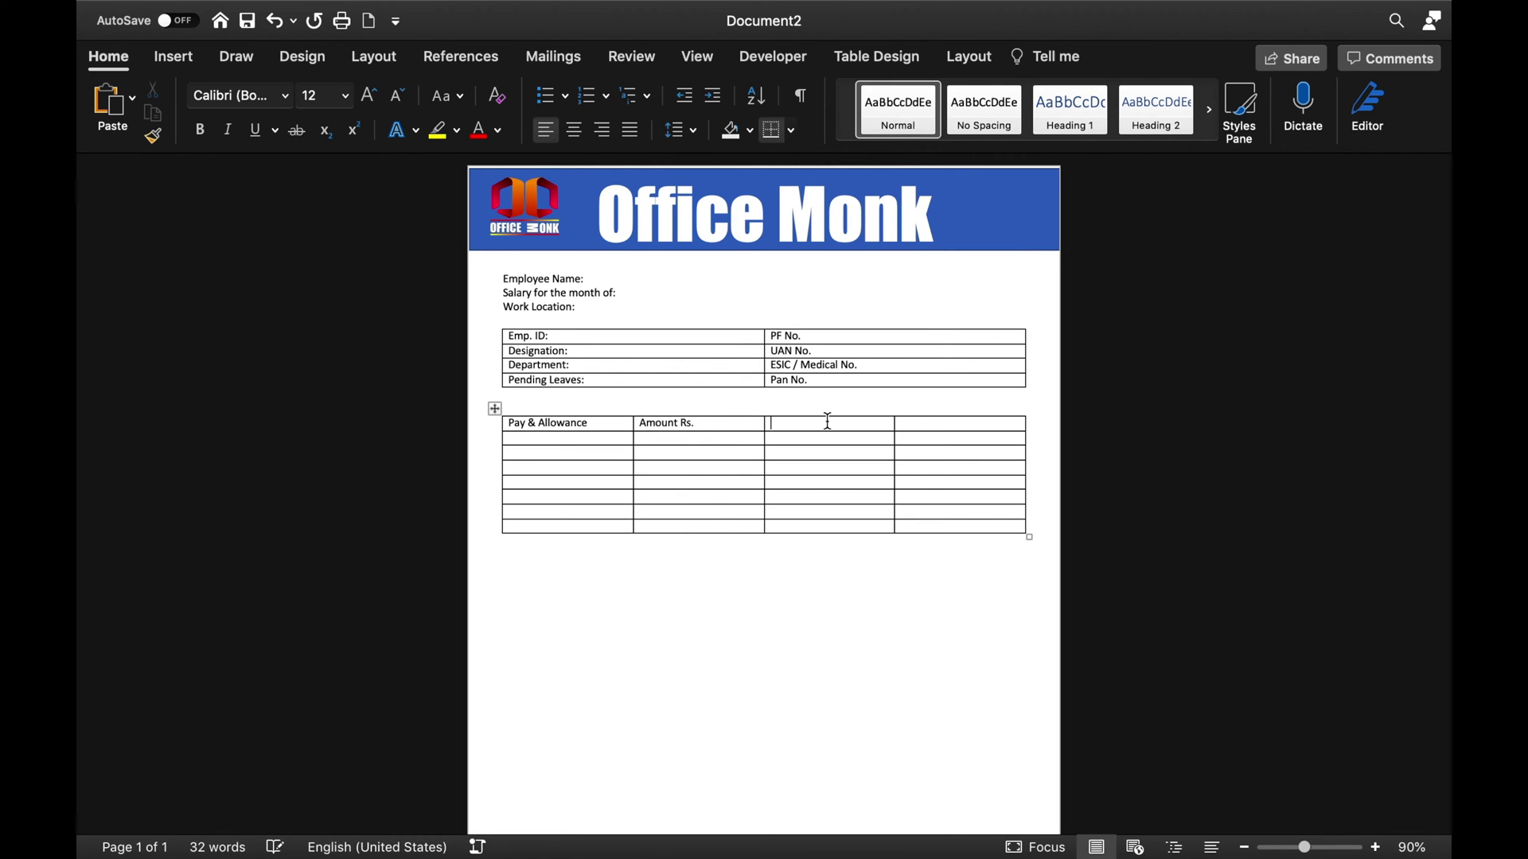
type("Deductions")
left_click_drag(696, 424, 640, 424)
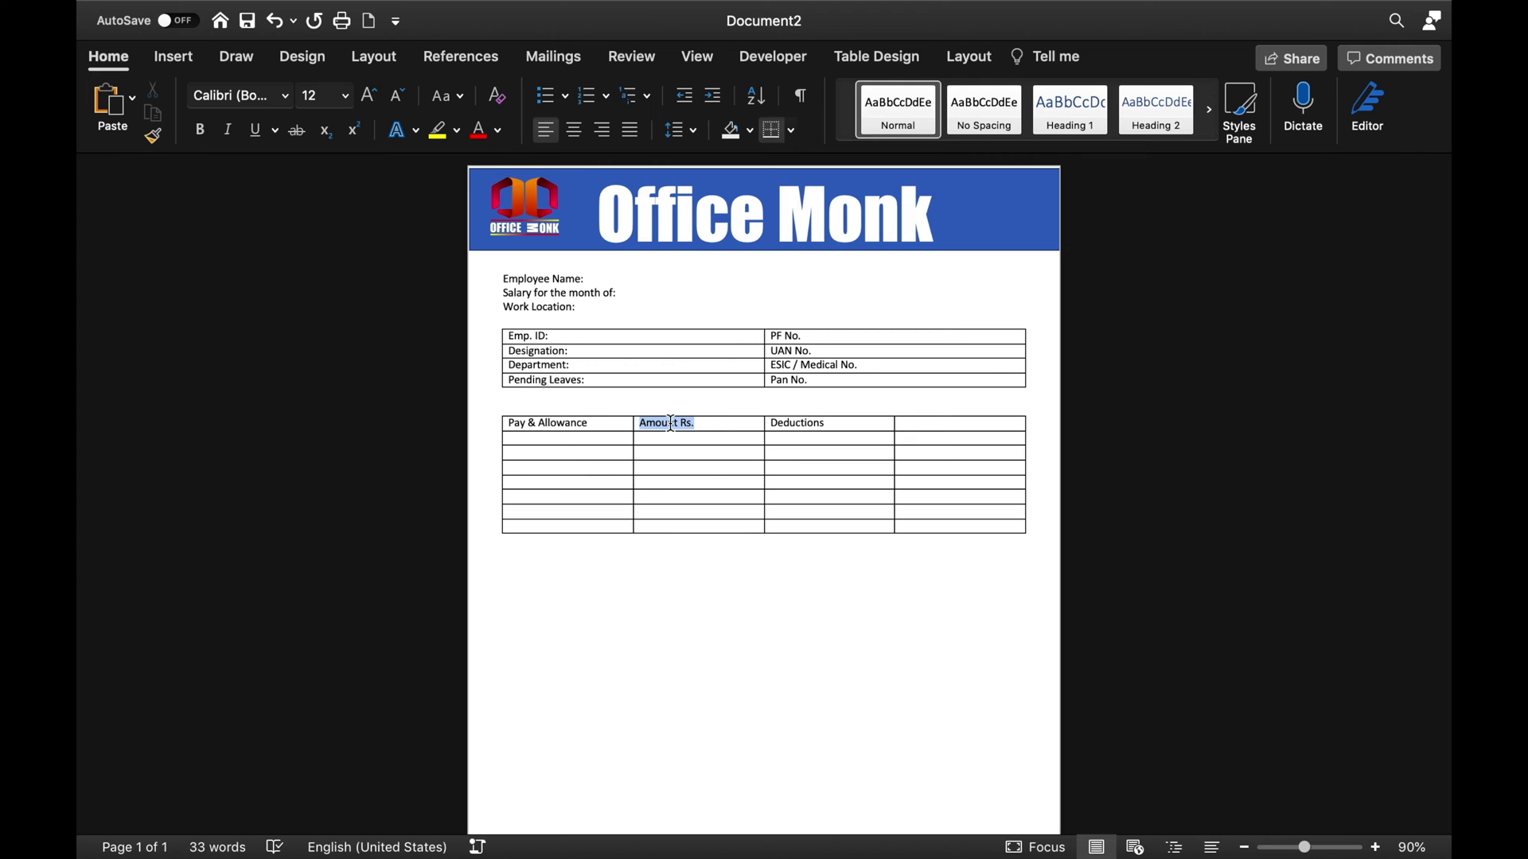
key("ctrl+c")
left_click(915, 423)
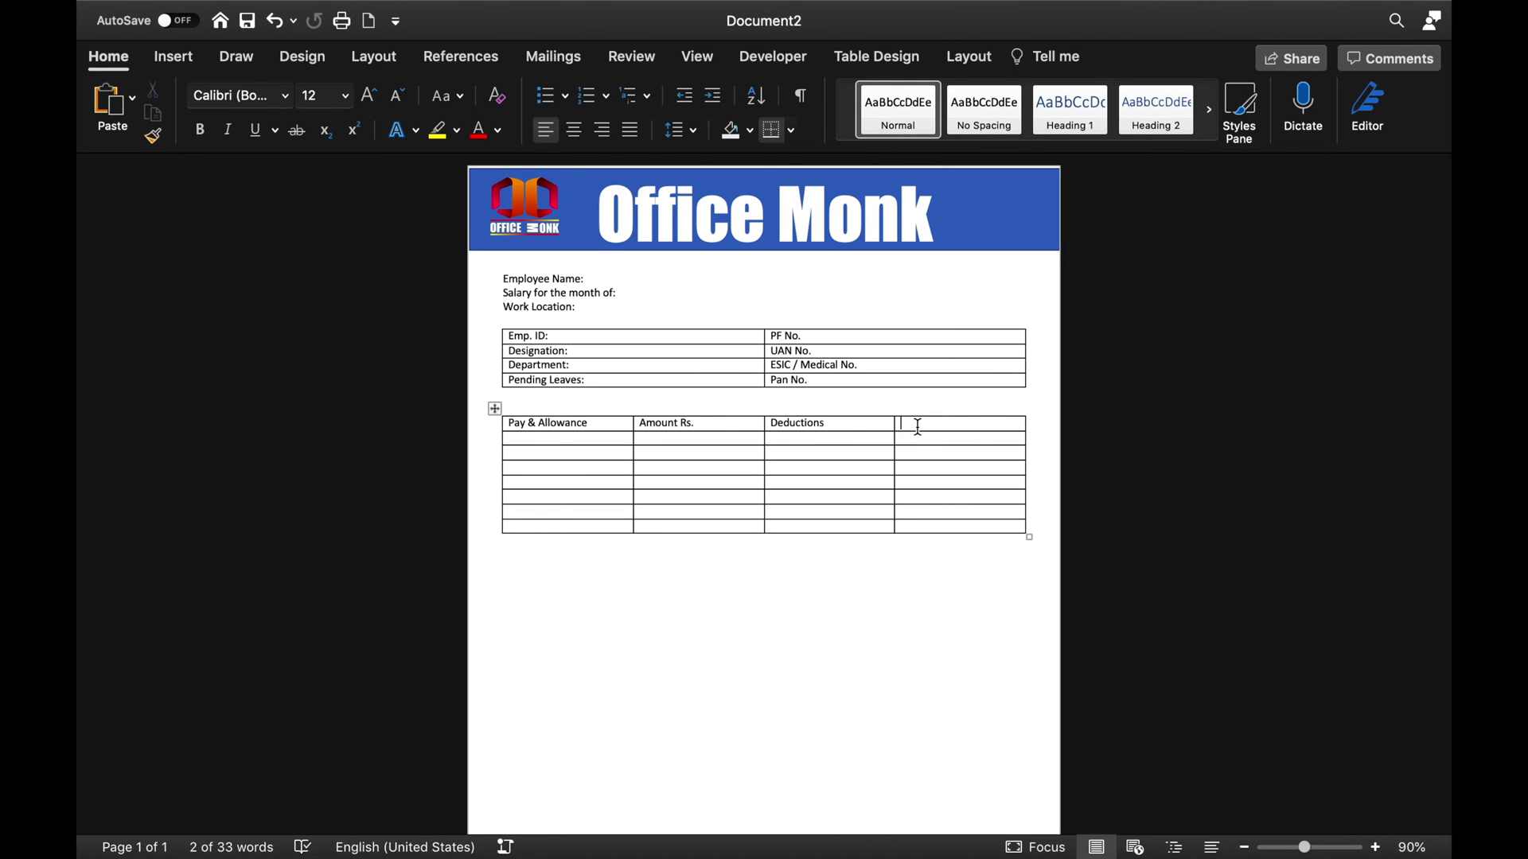
key("ctrl+v")
Center the four column headings of the second table and make them bold
left_click_drag(952, 424, 564, 422)
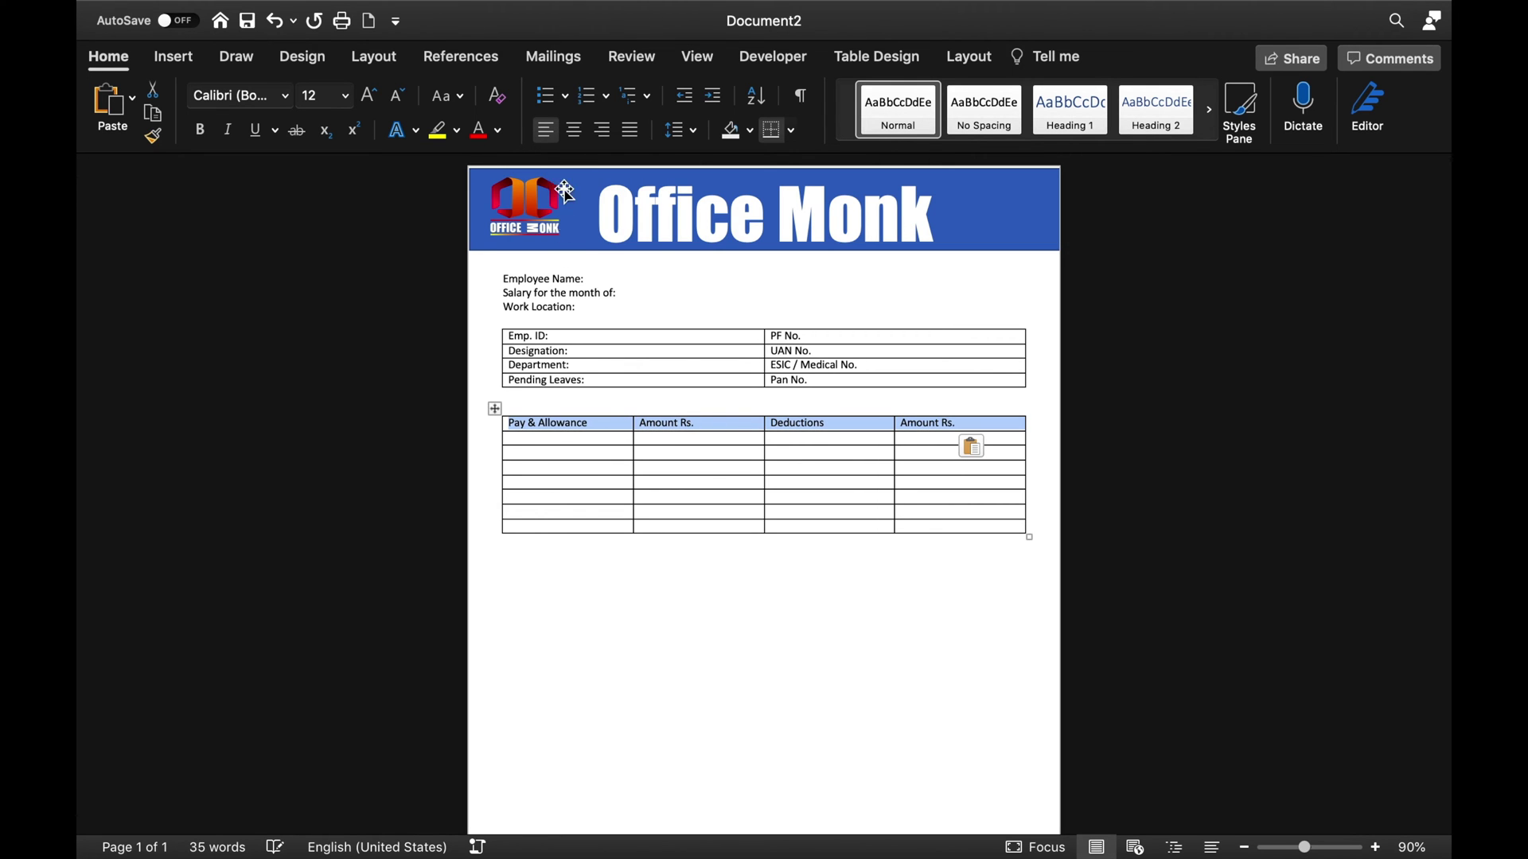
left_click(575, 130)
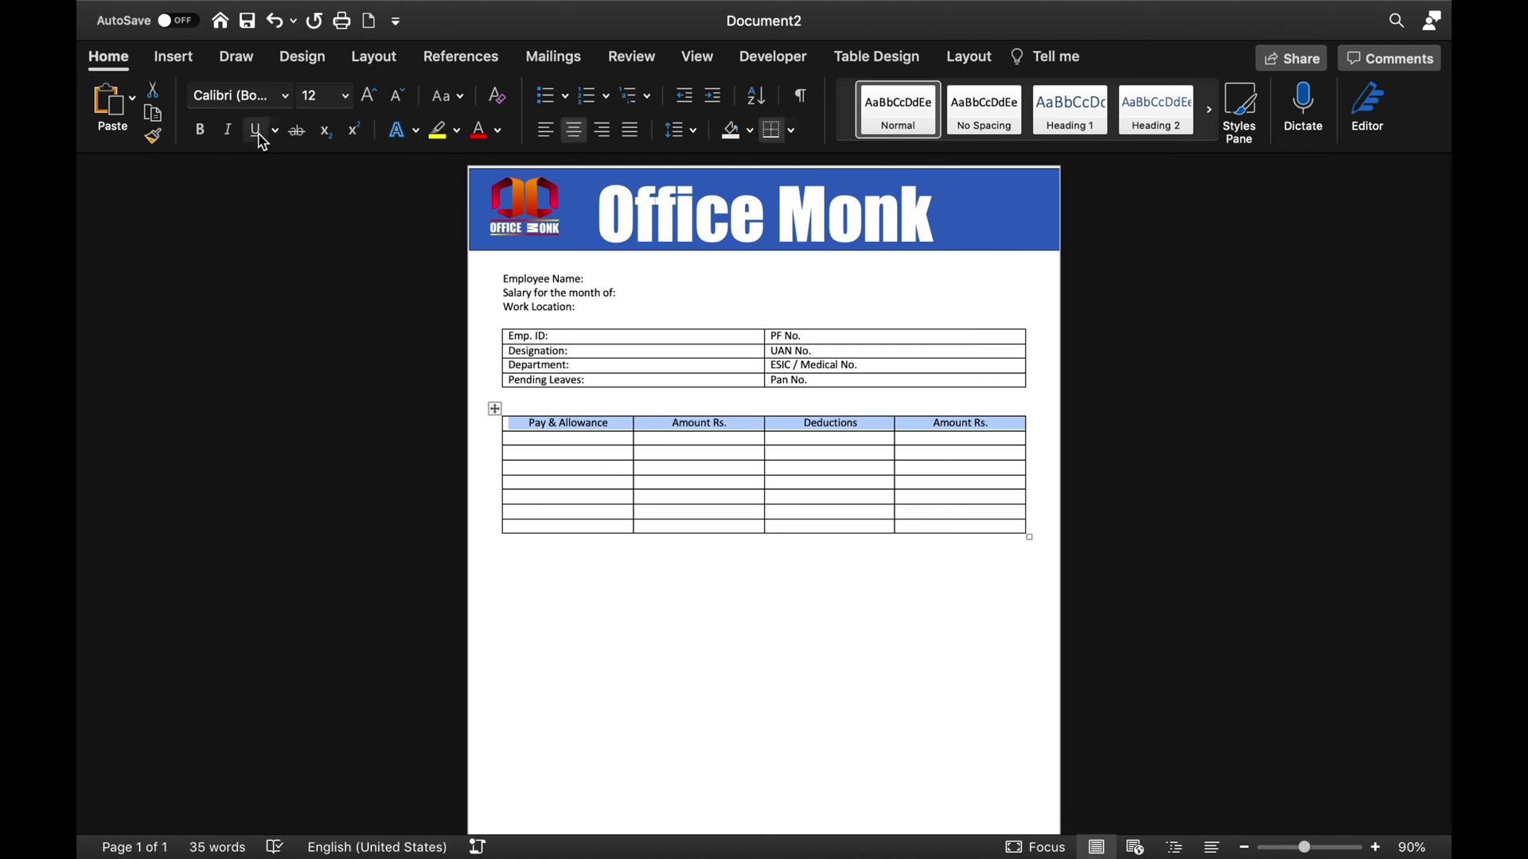
left_click(200, 129)
Change all body text and both tables to Times New Roman and add a blank line above "Employee Name:"
key("ctrl+a")
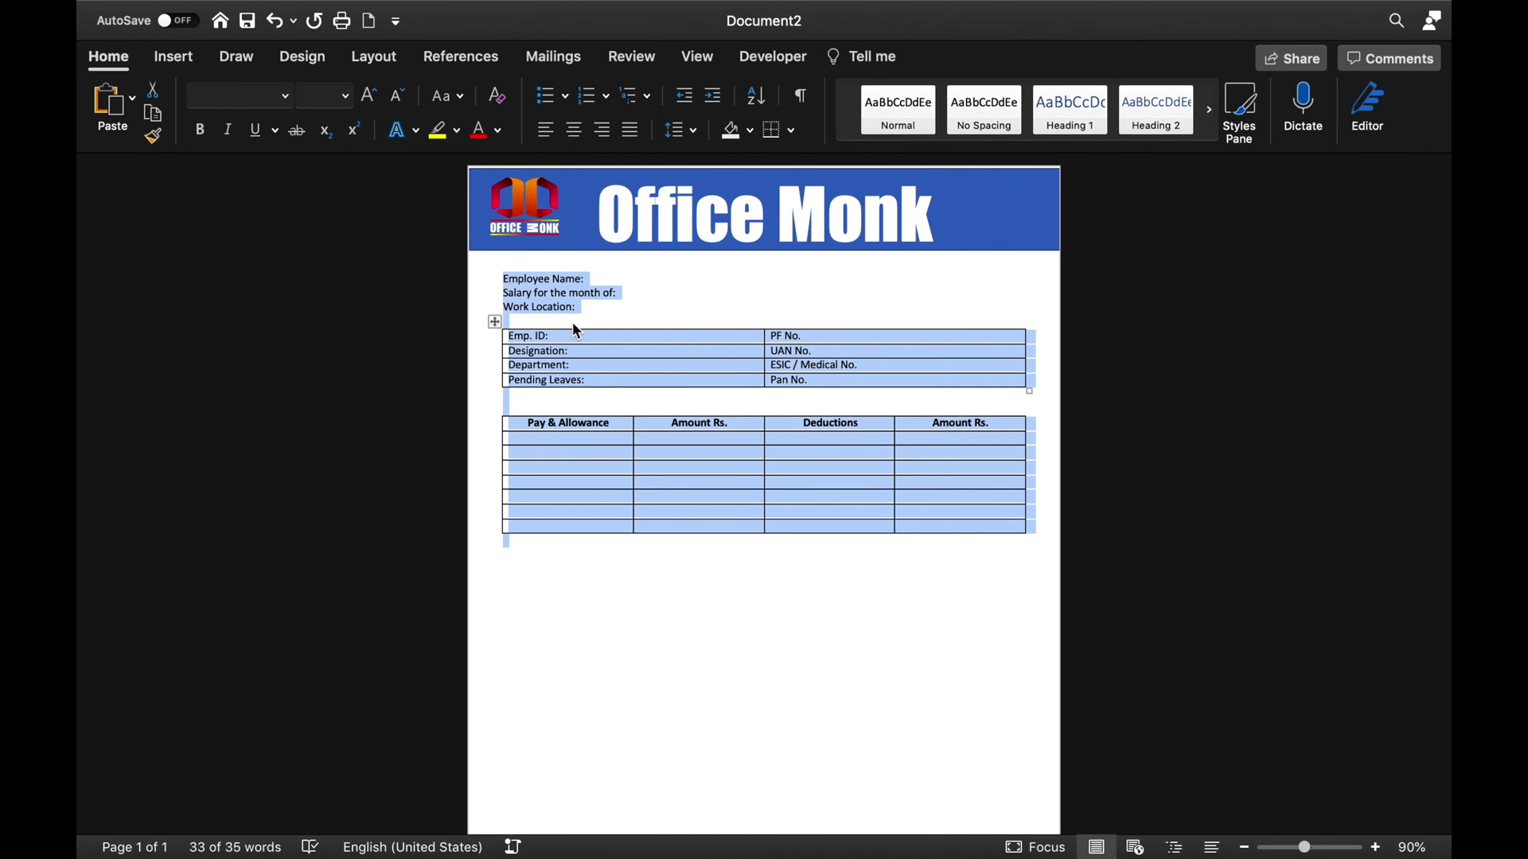
left_click(285, 97)
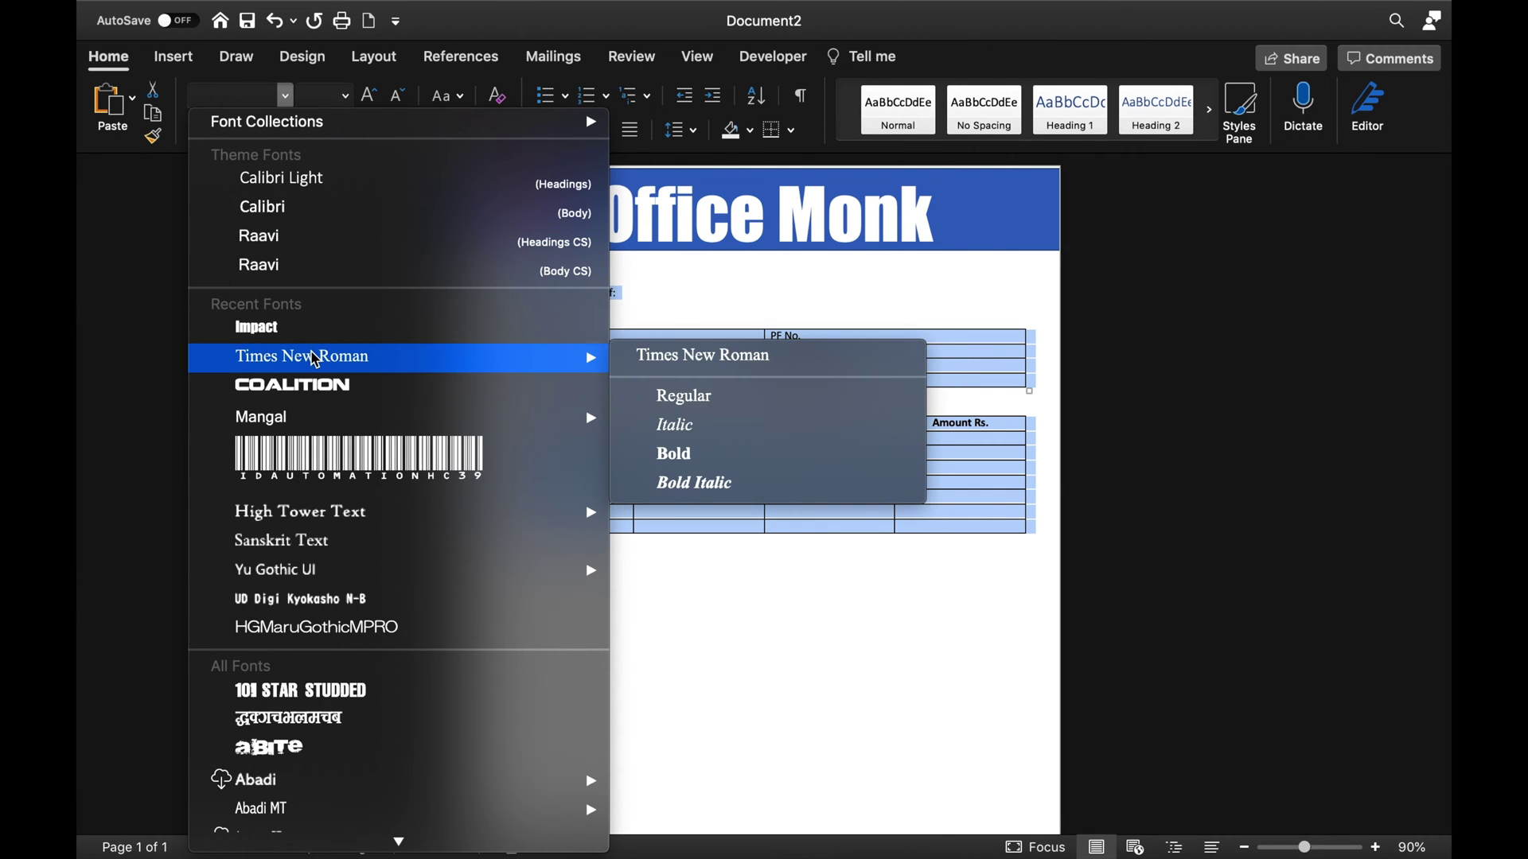
left_click(275, 356)
key("Right")
left_click(497, 280)
key("Return")
Fill the Pay & Allowance column with "Basic Salary", "Salary For (Days)", "Over Time Salary", "Gross Salary", "HRA" and "TA"
left_click(613, 459)
type("Basic Salary")
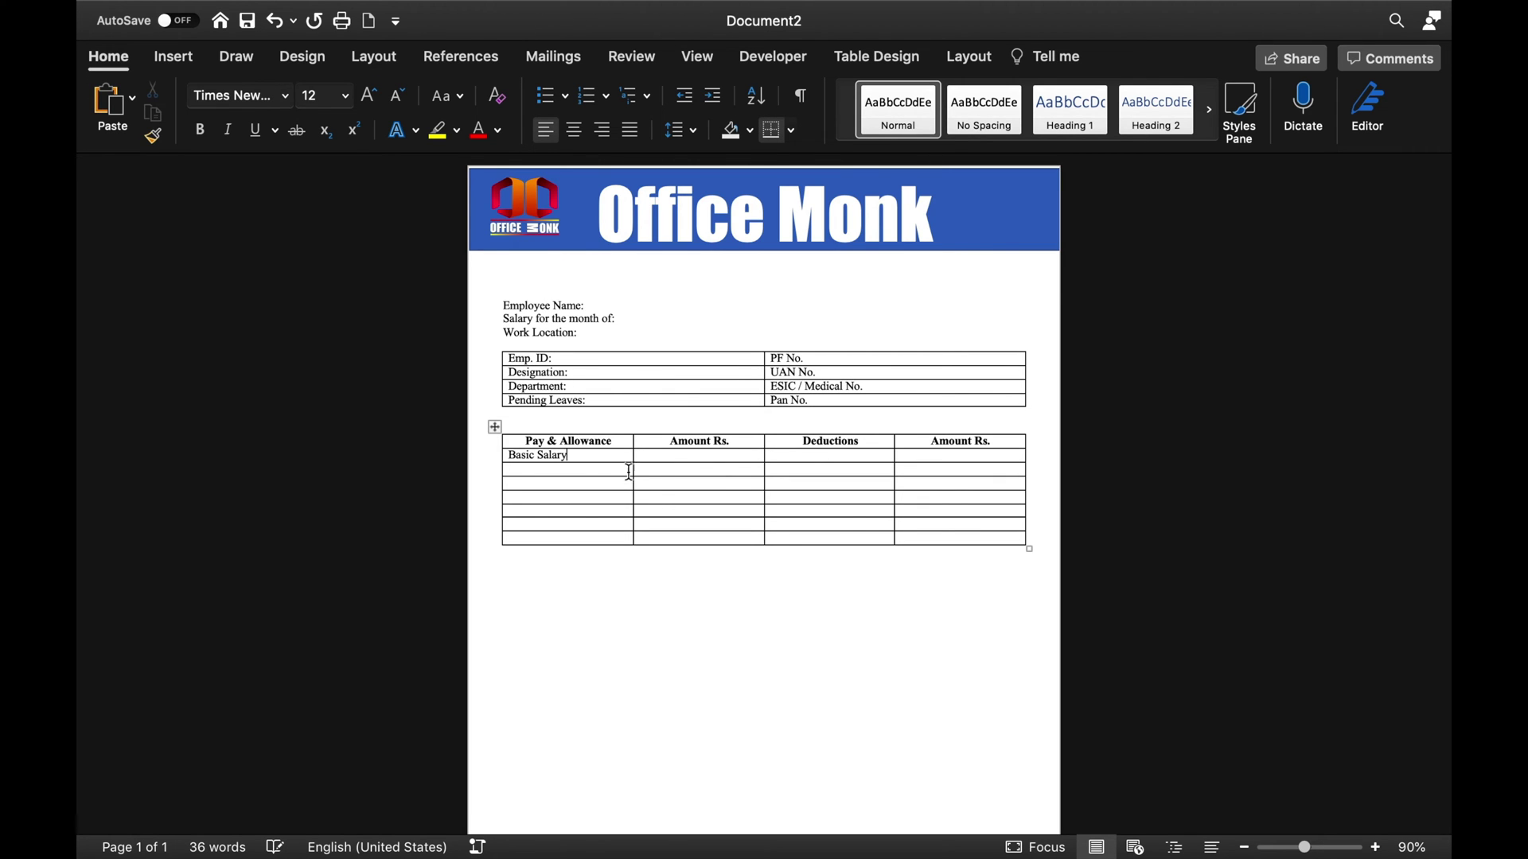
key("Down")
type("Salary For (Days)")
left_click(613, 483)
type("Over Time Salary")
left_click(615, 497)
type("Gross Salary")
left_click(617, 512)
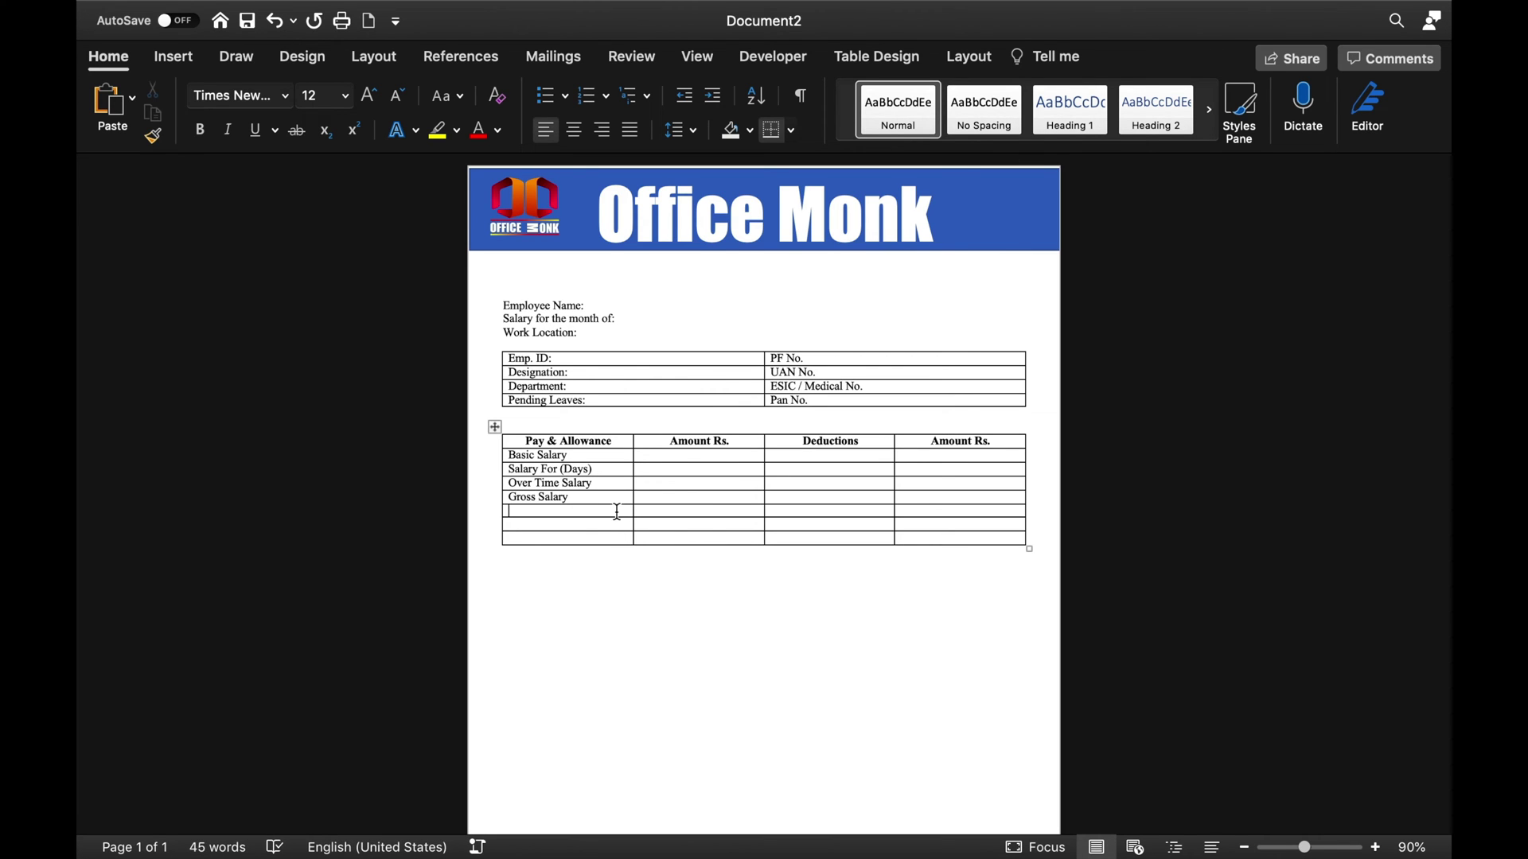
type("HRA")
left_click(597, 525)
type("TA")
Add two rows at the bottom of the second table and enter "DA" and "Other Allowance" below "TA"
left_click(592, 538)
right_click(592, 538)
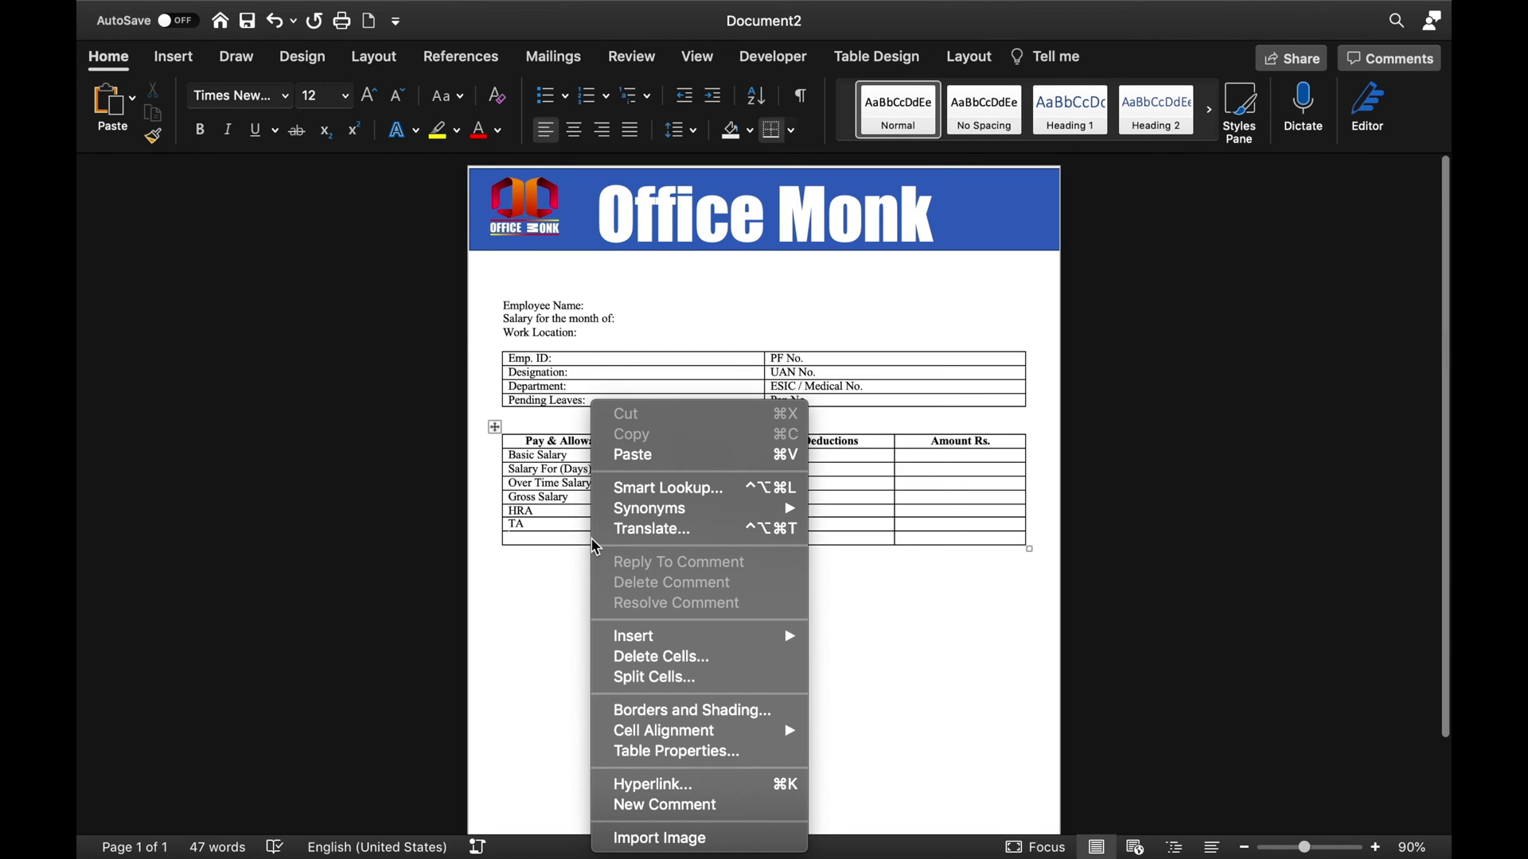
mouse_move(649, 646)
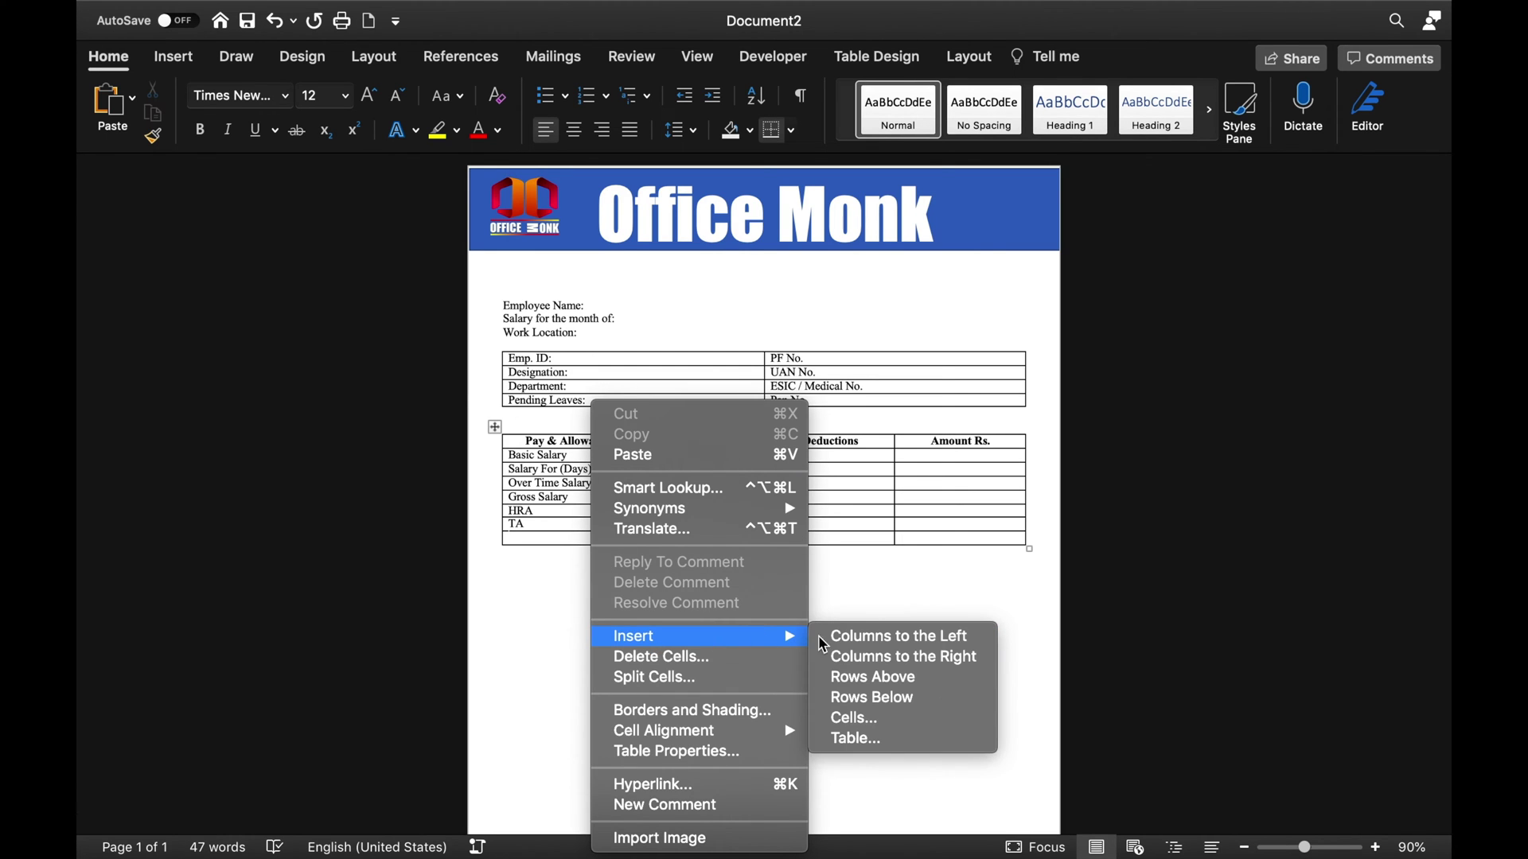
left_click(873, 698)
left_click(603, 551)
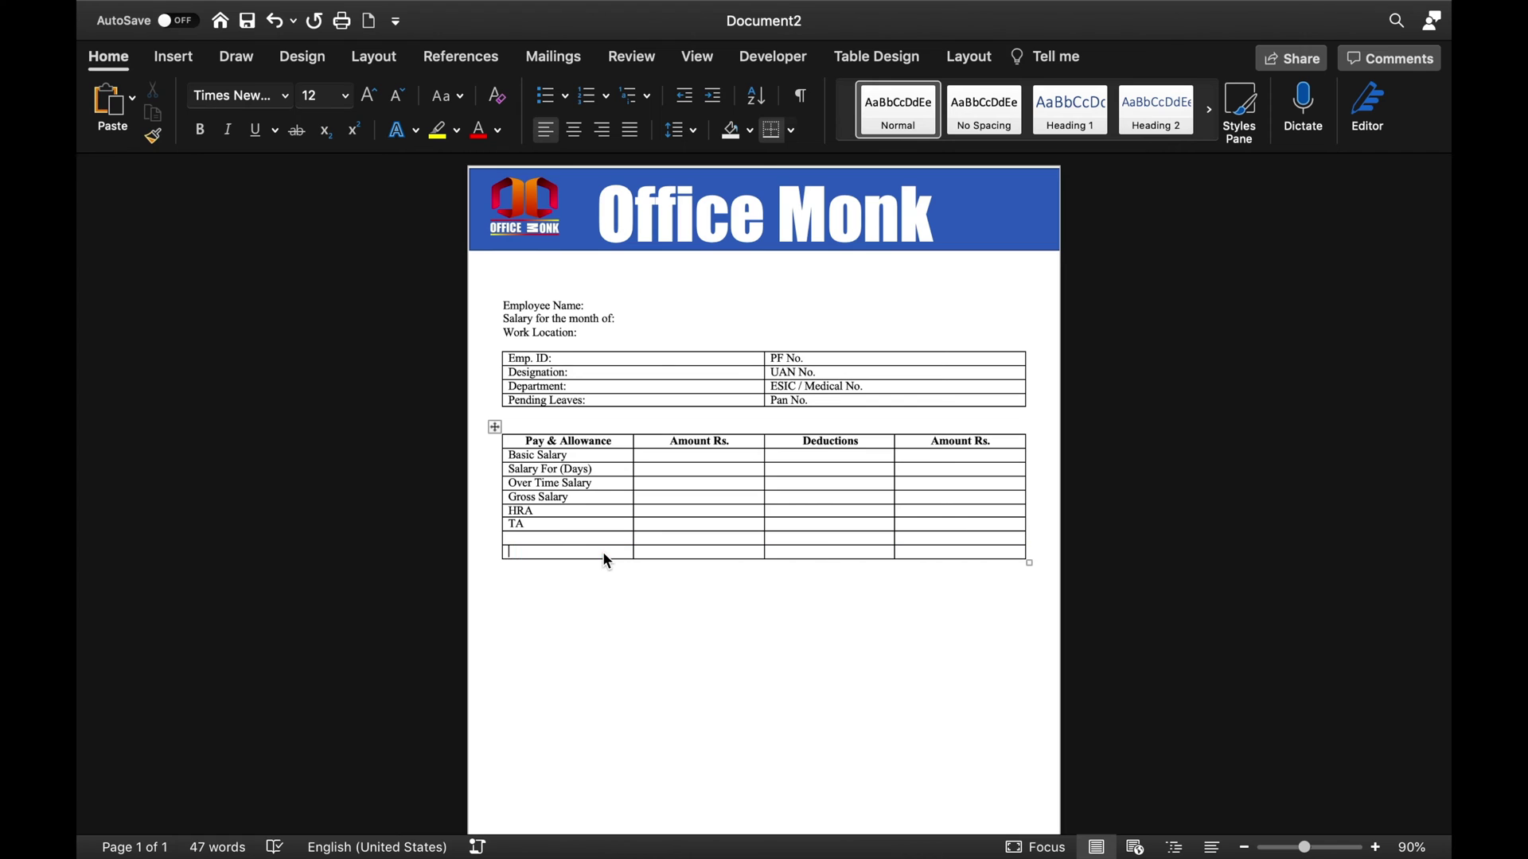
right_click(603, 551)
mouse_move(677, 636)
left_click(860, 697)
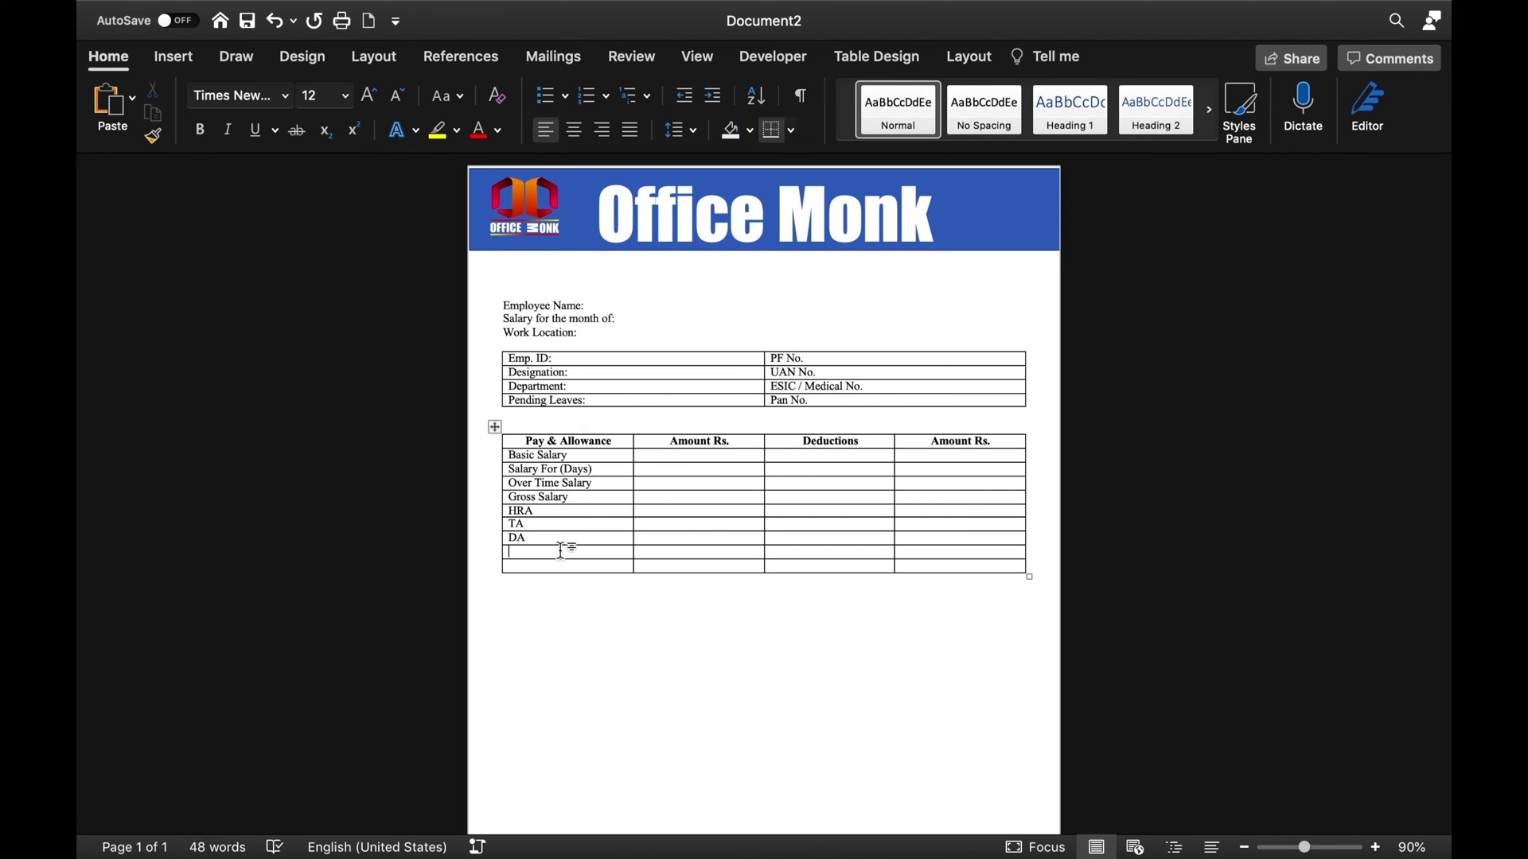
type("Other Allowance")
left_click(607, 567)
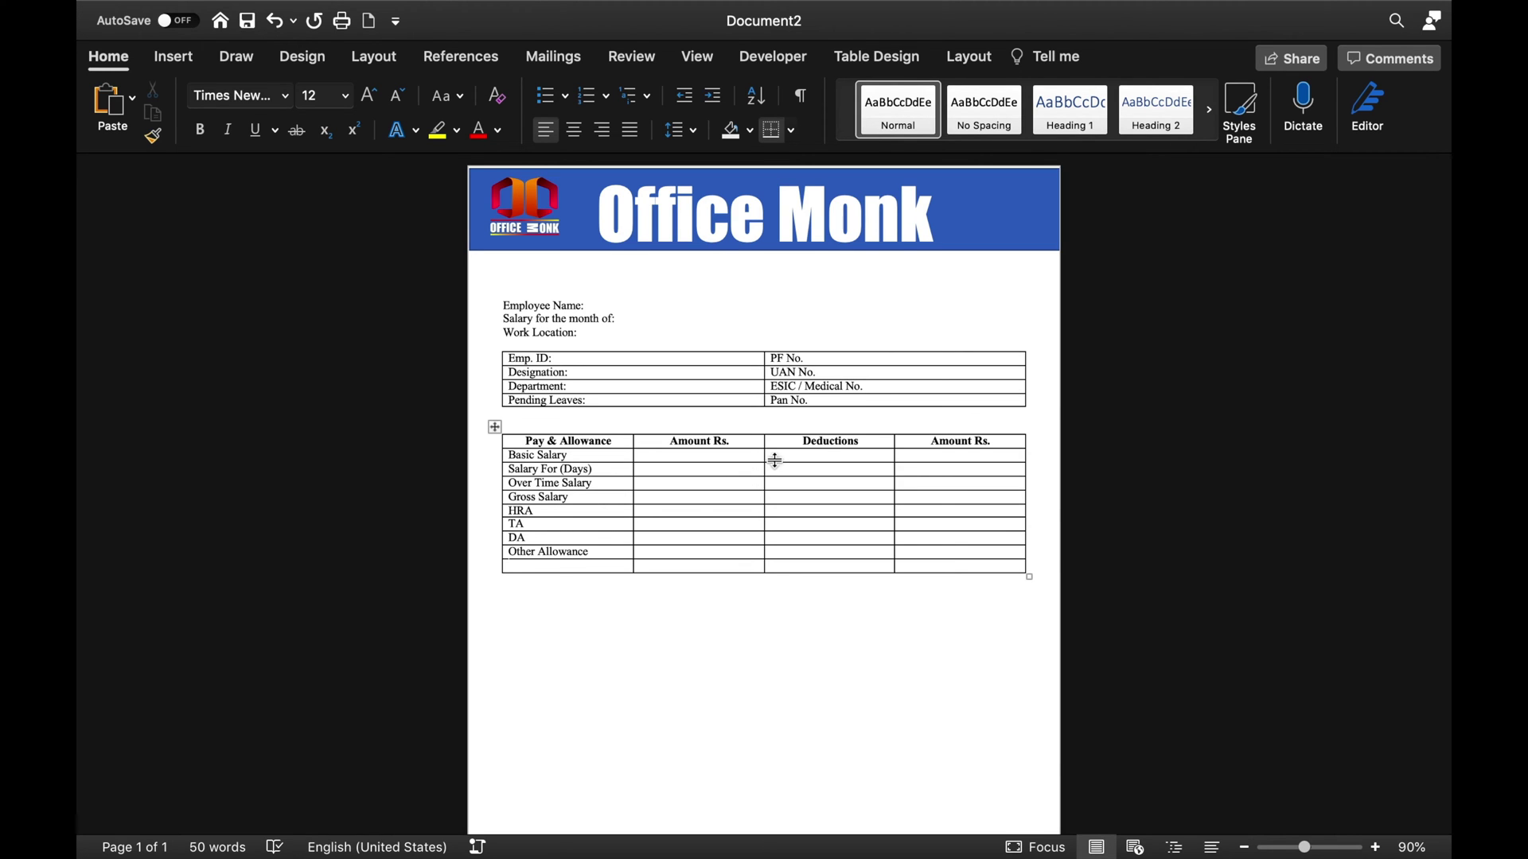
Fill the Deductions column with "PF", "ESIC", "Medical", "TDS" and "Professional Tax", and enter "Total Deductions" in its last row
left_click(820, 456)
type("PF ESIC")
left_click(800, 482)
type("Medical")
left_click(828, 499)
type("TDS")
left_click(830, 511)
type("Professional Tax")
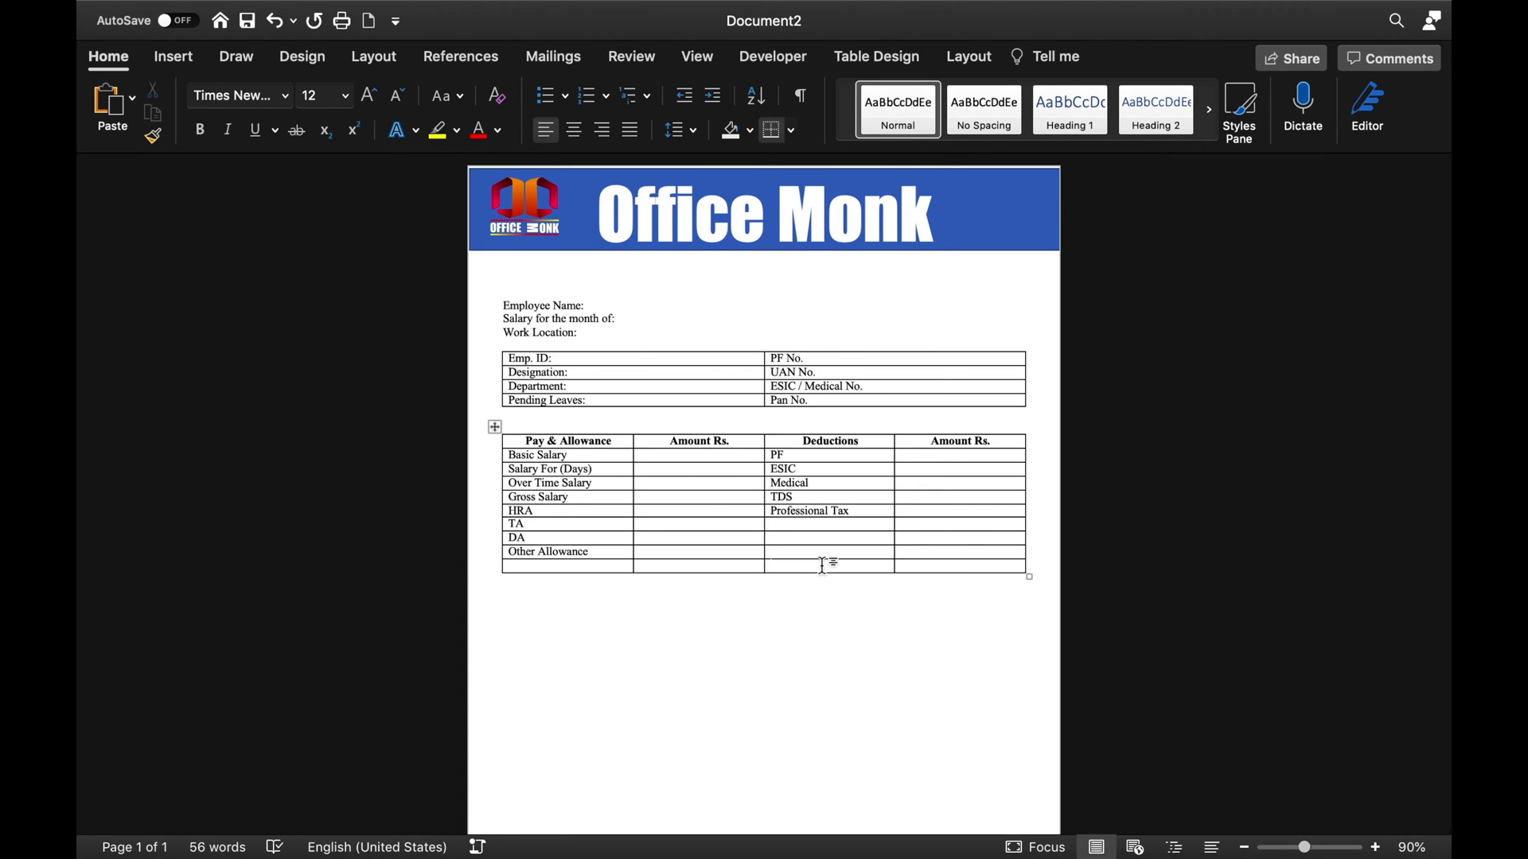
type("Total Deductions")
Insert a single-cell table below the second table containing "Ney Pay:" and "In Words:", spaced by blank lines
left_click(676, 607)
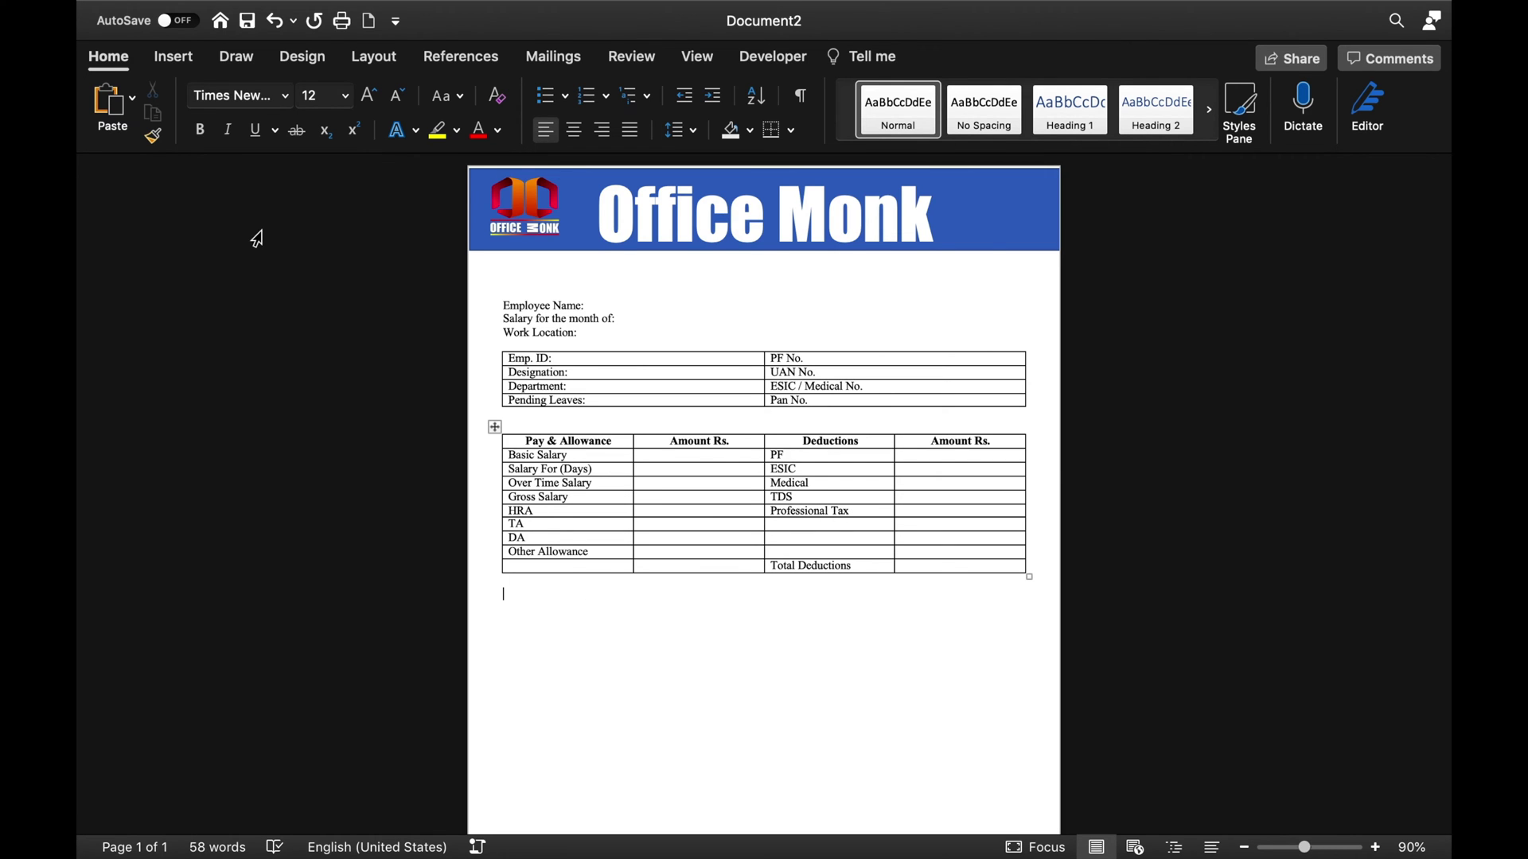
left_click(174, 56)
left_click(185, 98)
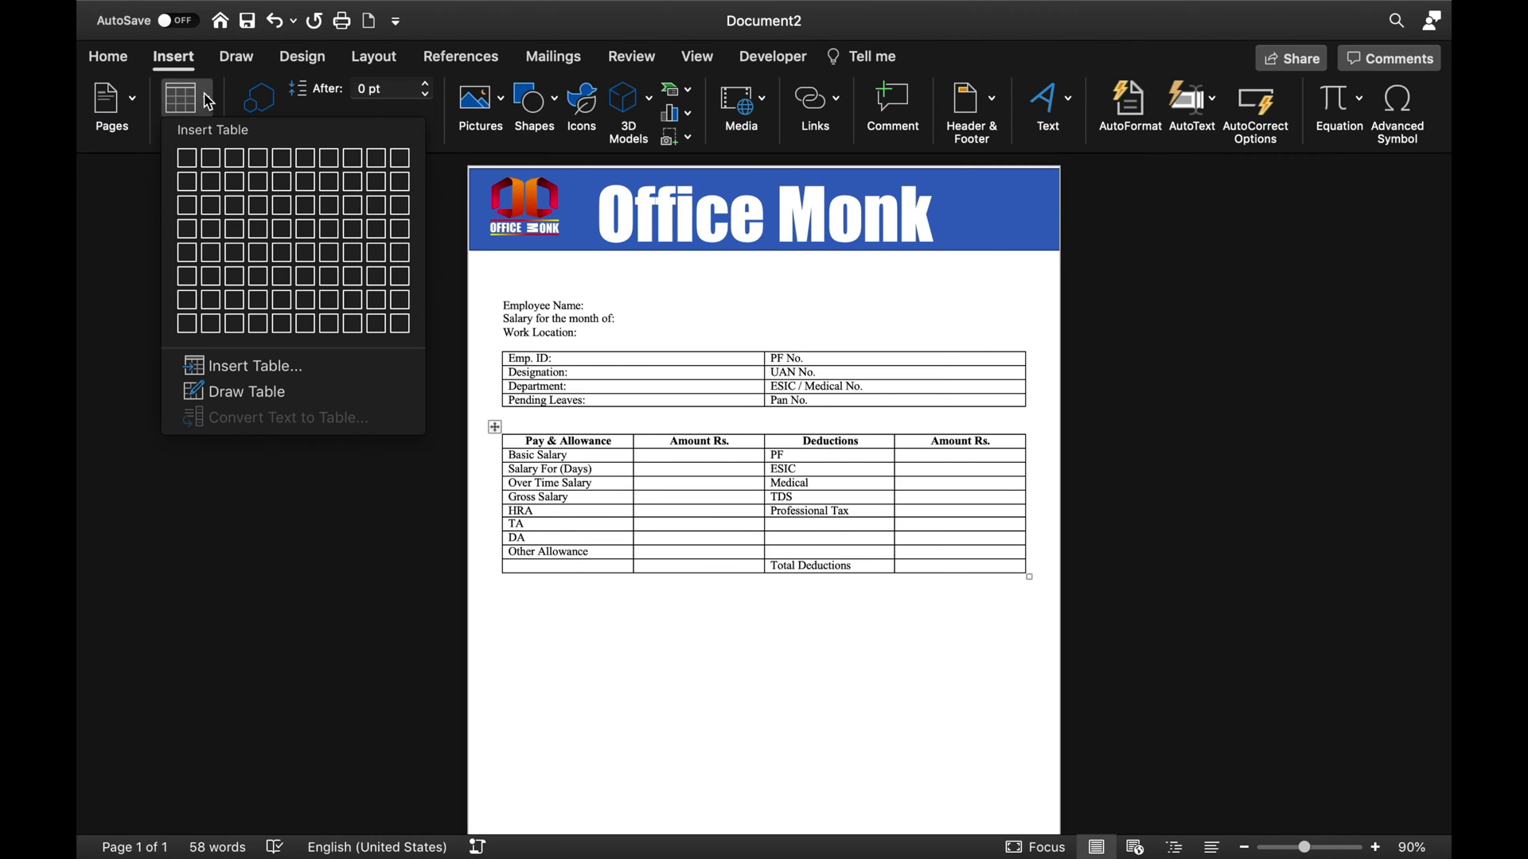
left_click(187, 160)
key("Return")
type("Ney Pay")
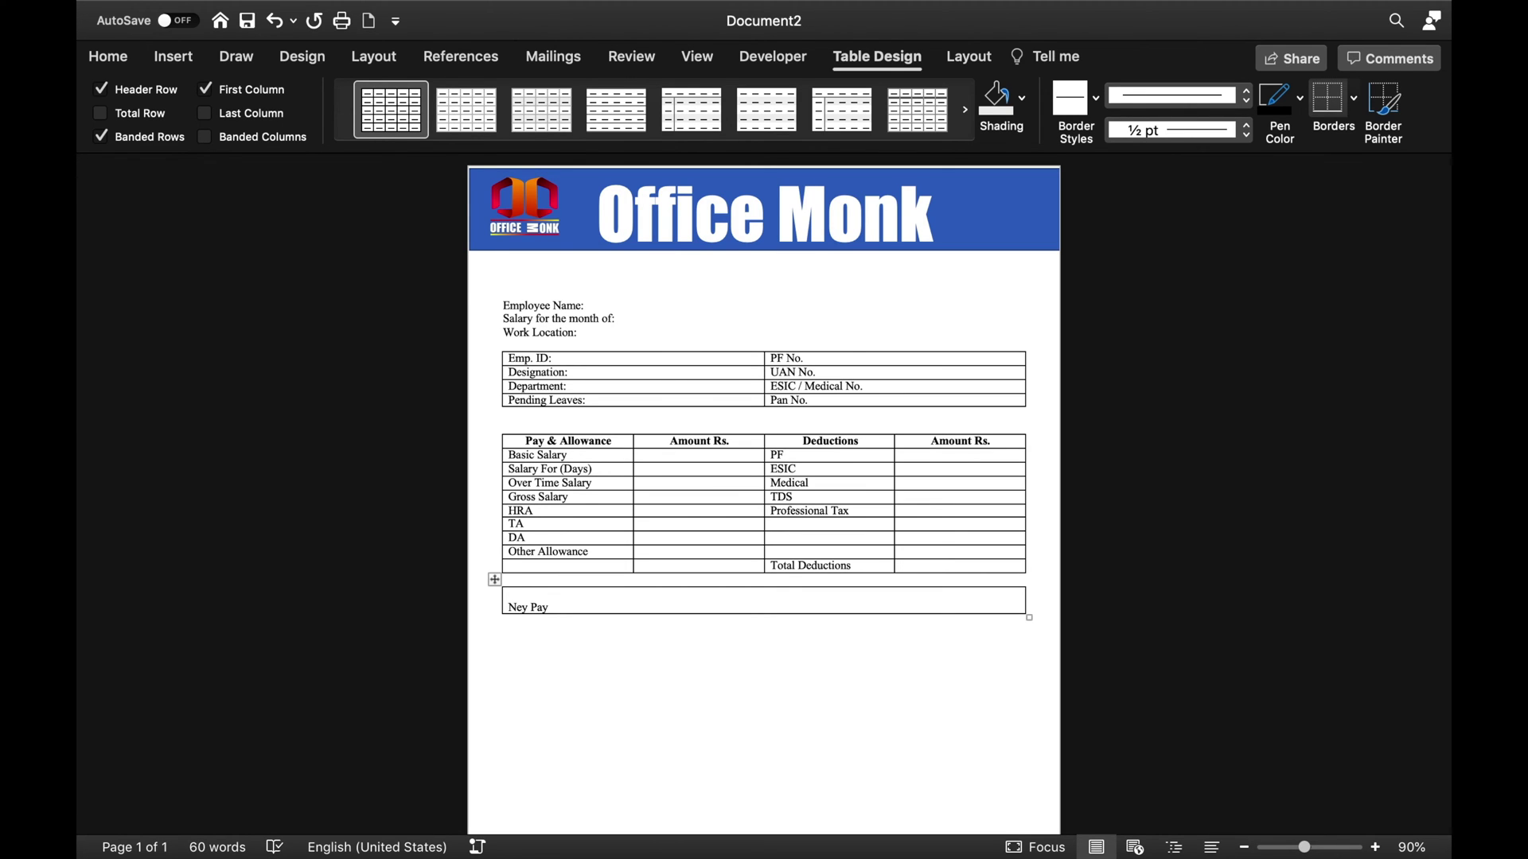
type(":")
key("Return")
type("In Wo")
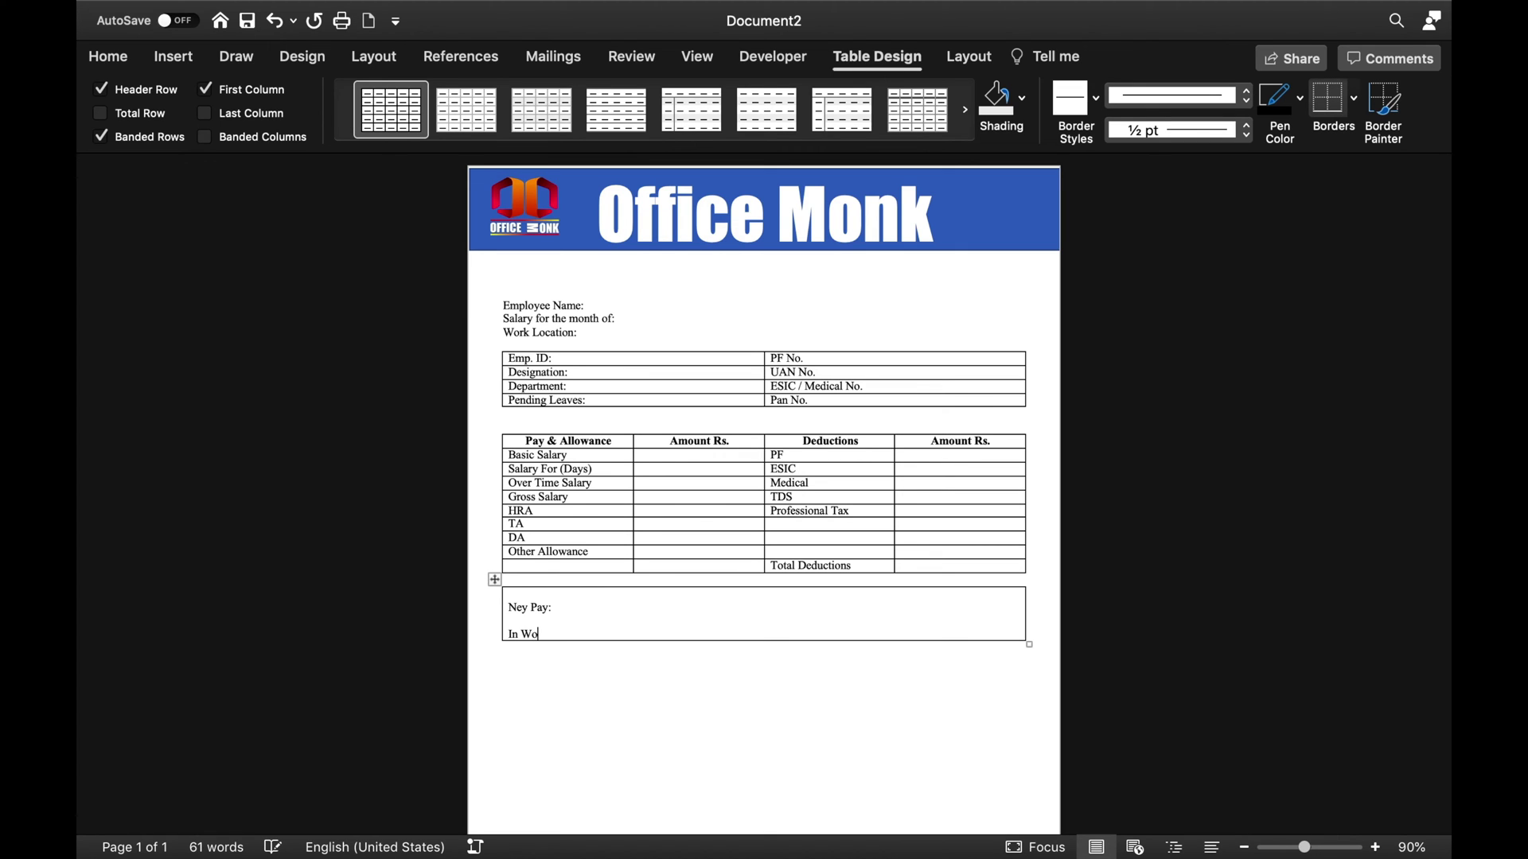
type("rds:")
key("Return")
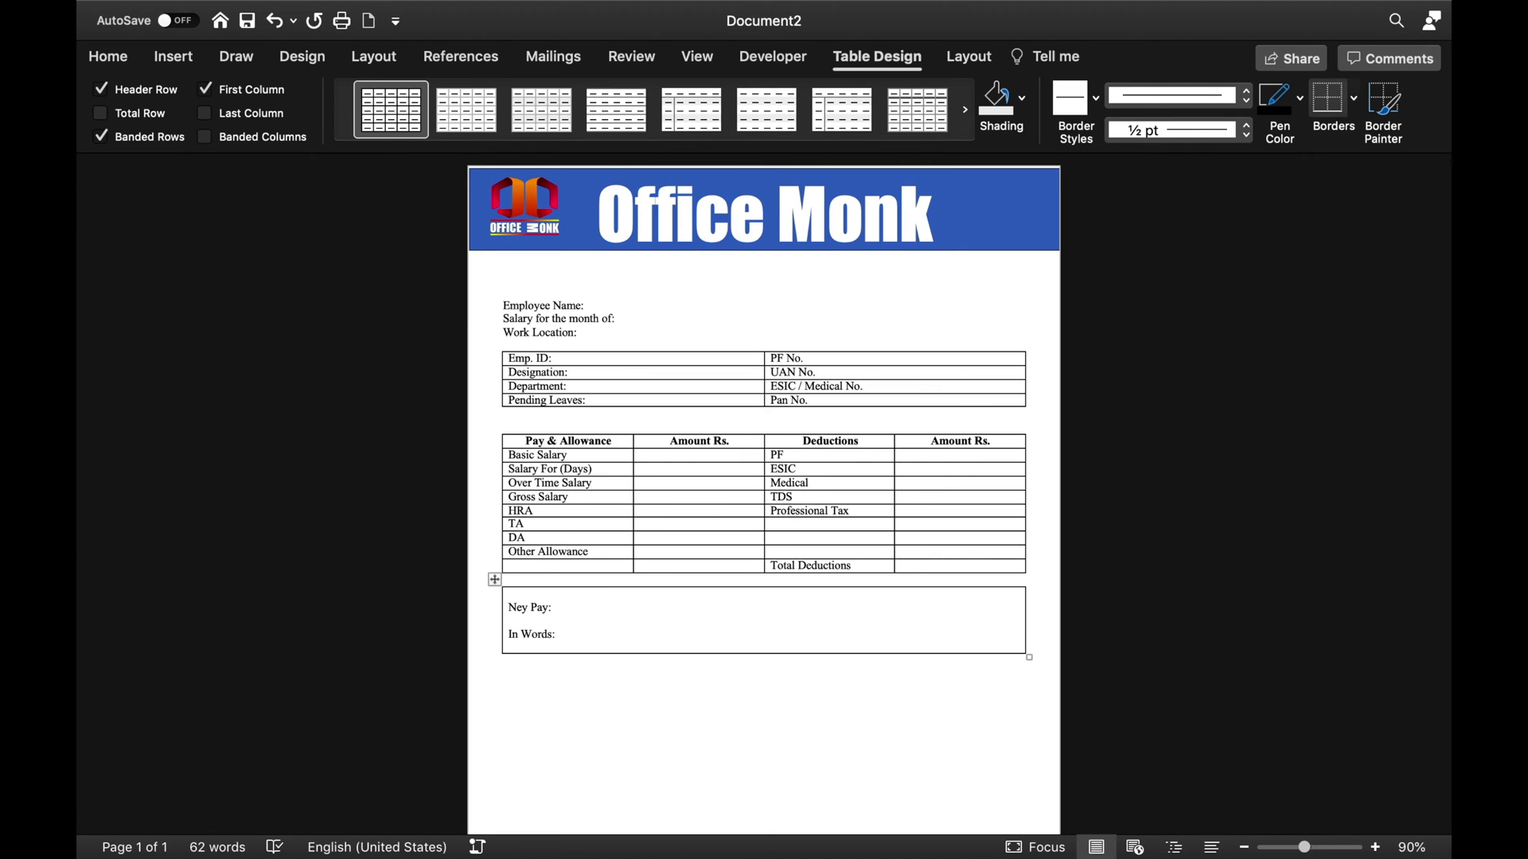
Below the net pay box, write "This is a system generated Salary Slip / Document and no digital or manual signature is required."
left_click(545, 669)
type("This i")
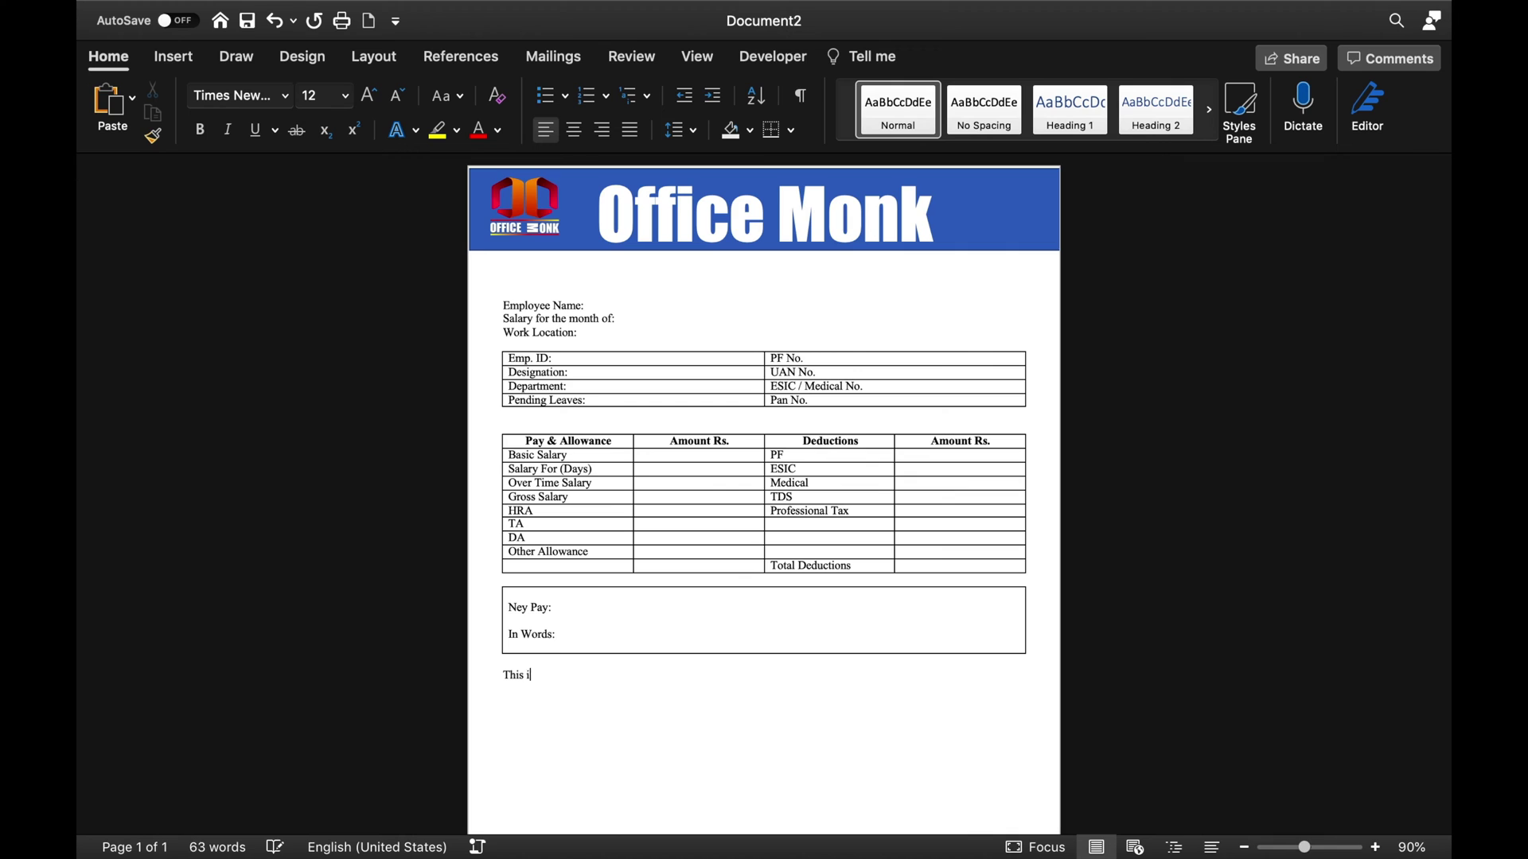
type("s a system generated Salary Slip / Document and")
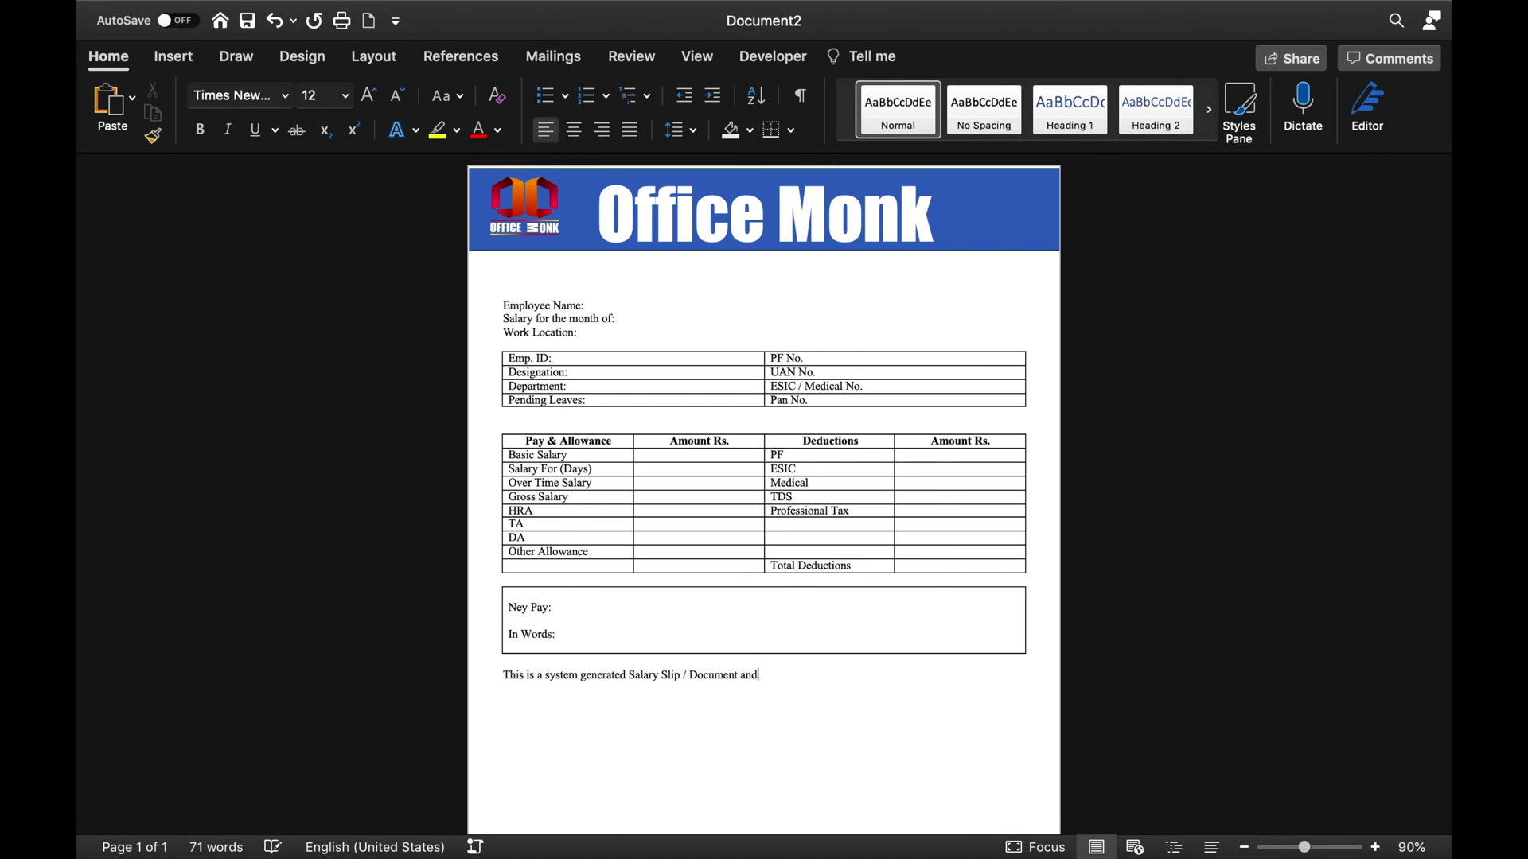
type(" no digital or manual signature is required.")
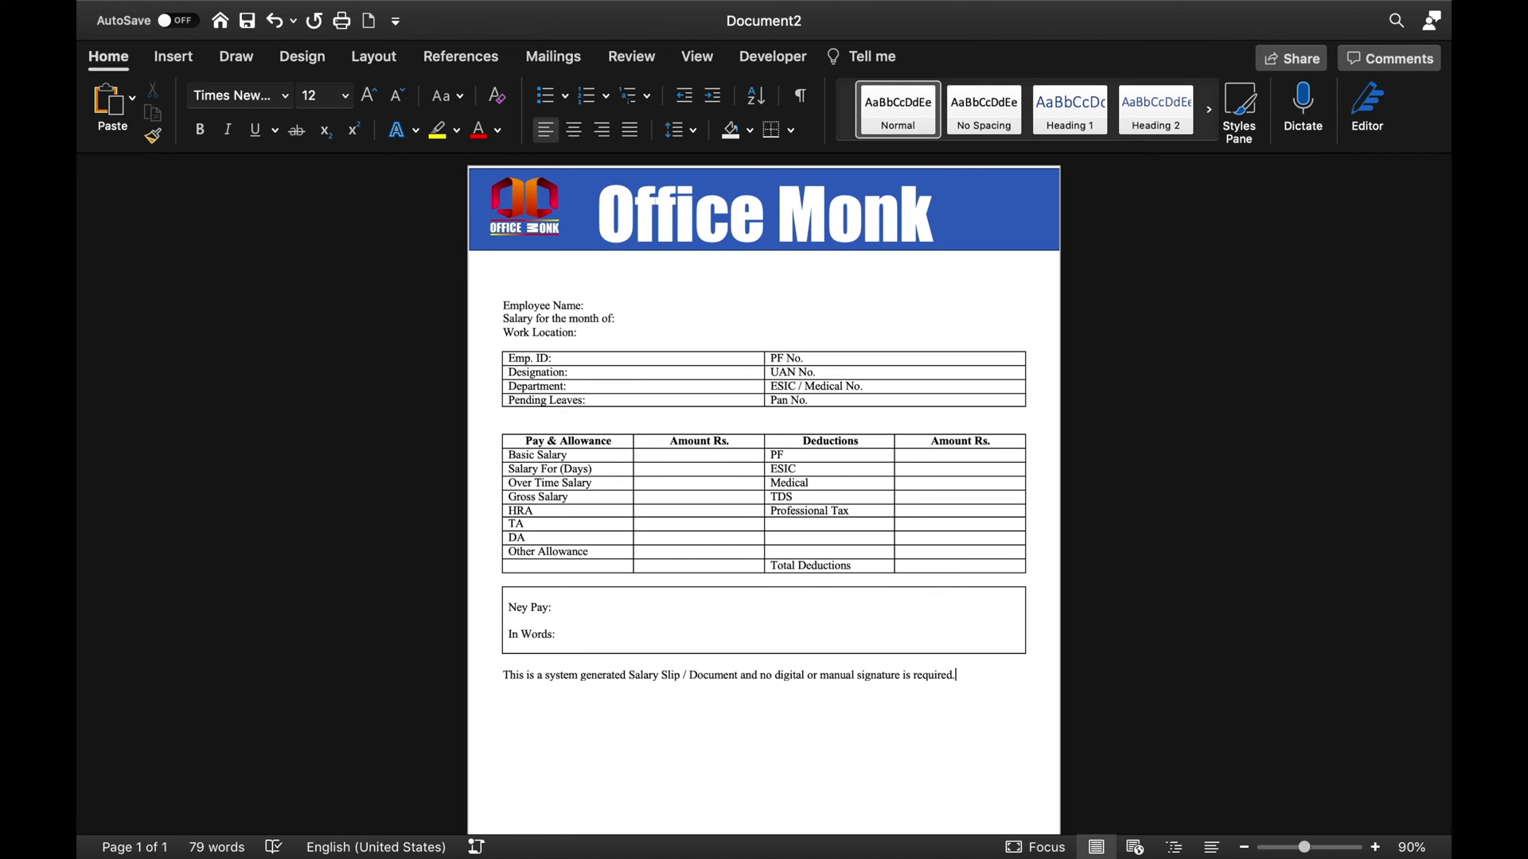
key("Return")
Insert the signature picture from file, change its text wrapping, shrink it to about 0.64" by 0.86" and place it below the note
left_click(177, 57)
left_click(482, 98)
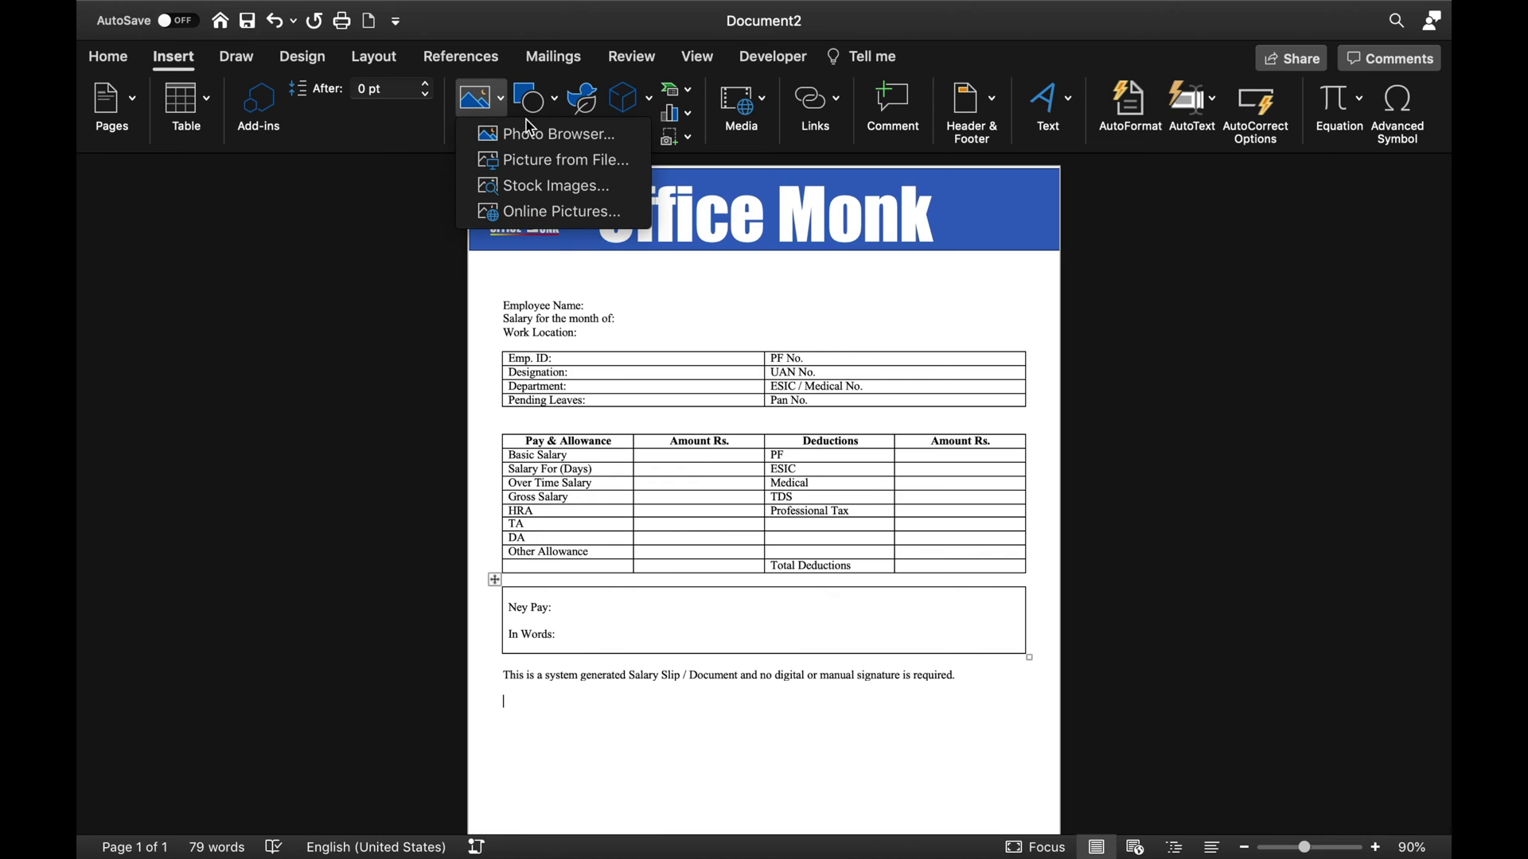
left_click(568, 162)
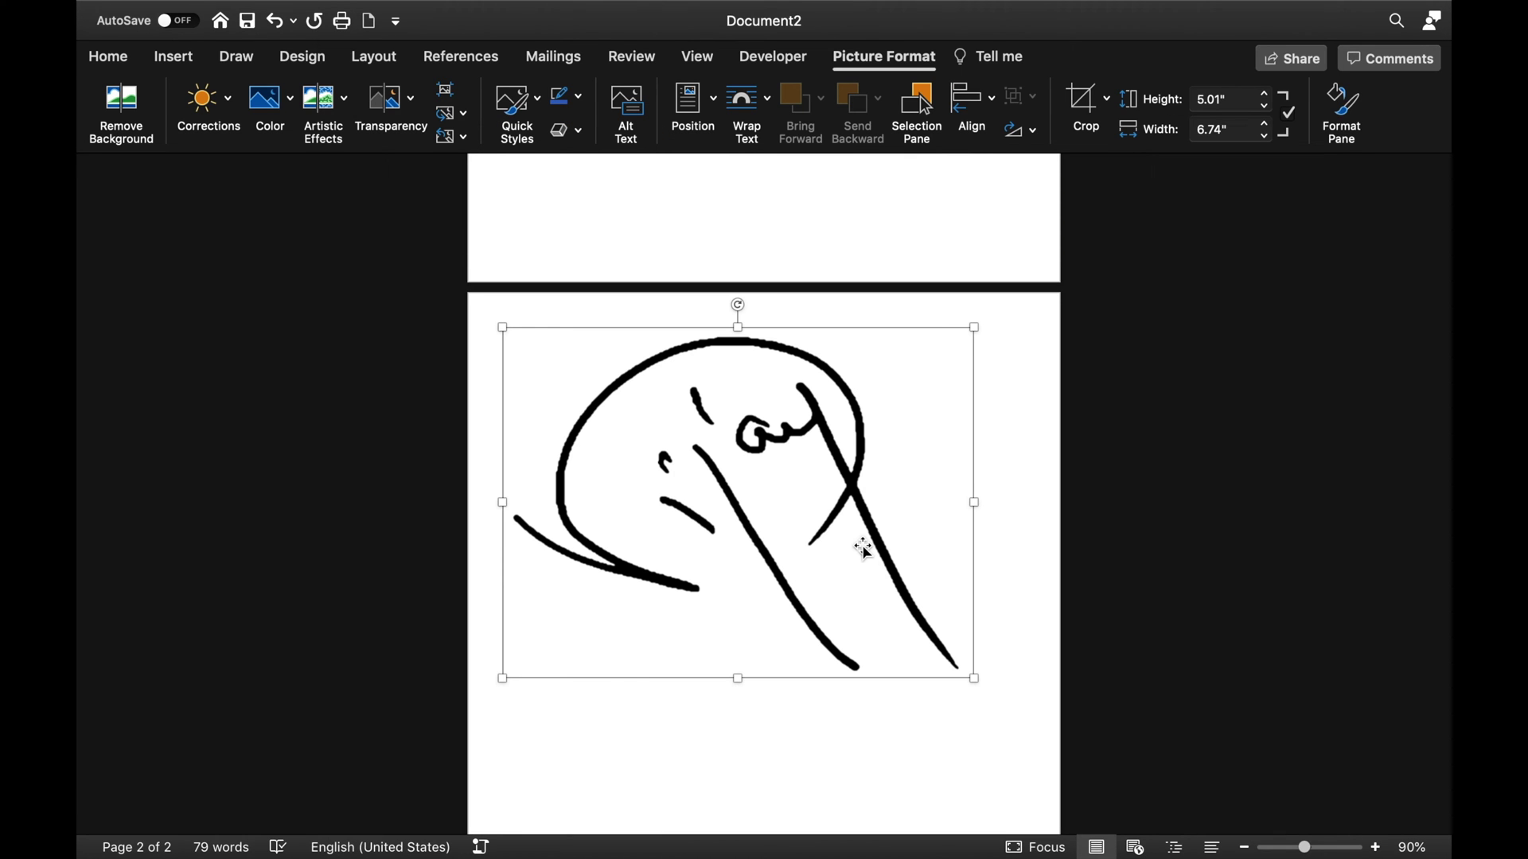
right_click(865, 549)
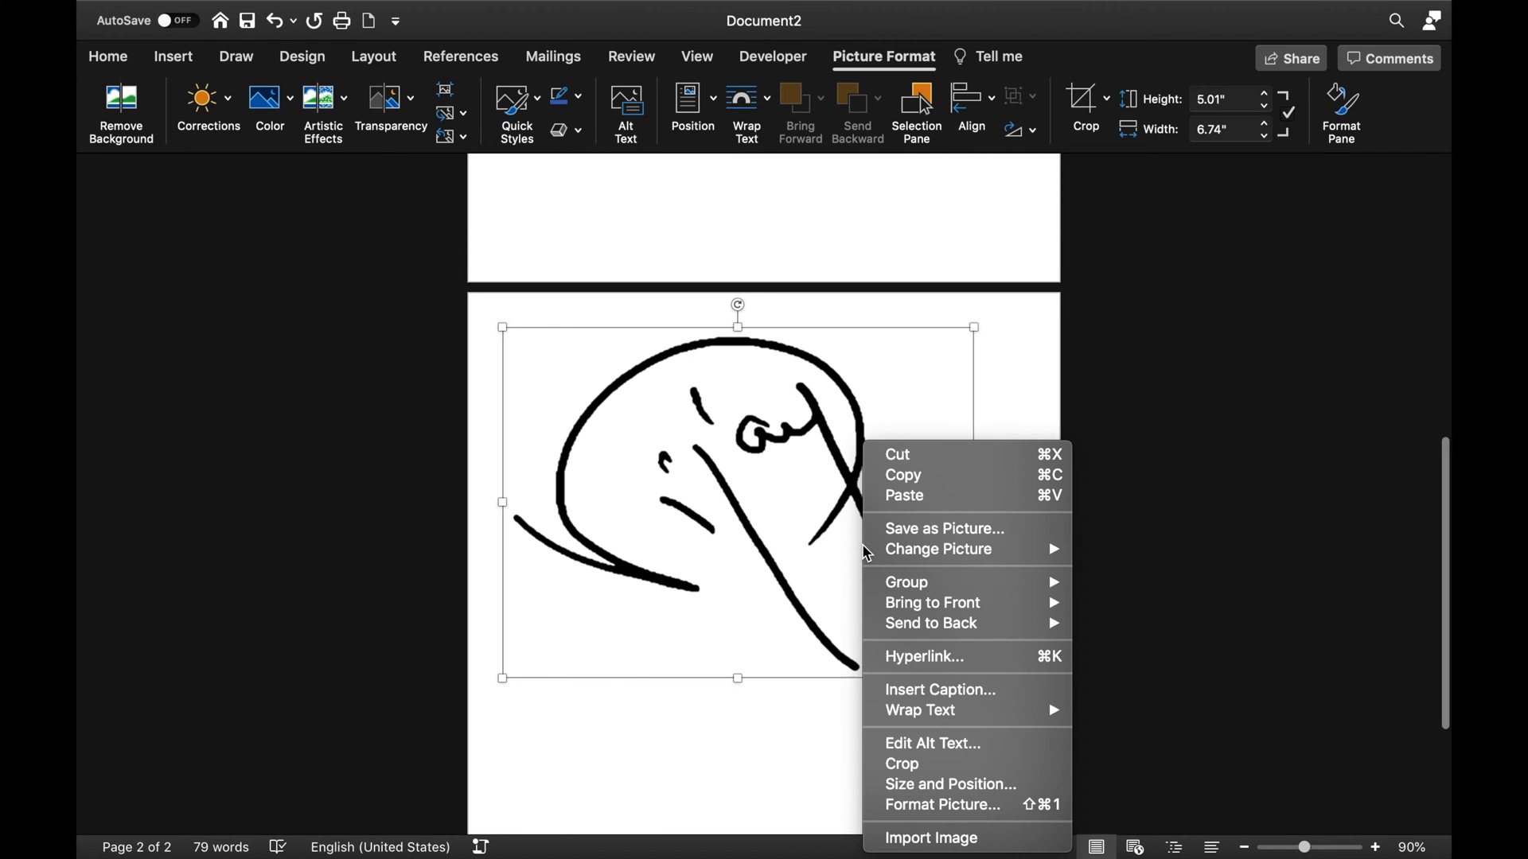
mouse_move(966, 716)
left_click(1159, 709)
left_click_drag(972, 585, 915, 605)
left_click_drag(708, 716, 768, 618)
mouse_move(852, 720)
left_mouse_down()
mouse_move(629, 542)
mouse_move(580, 702)
left_mouse_up()
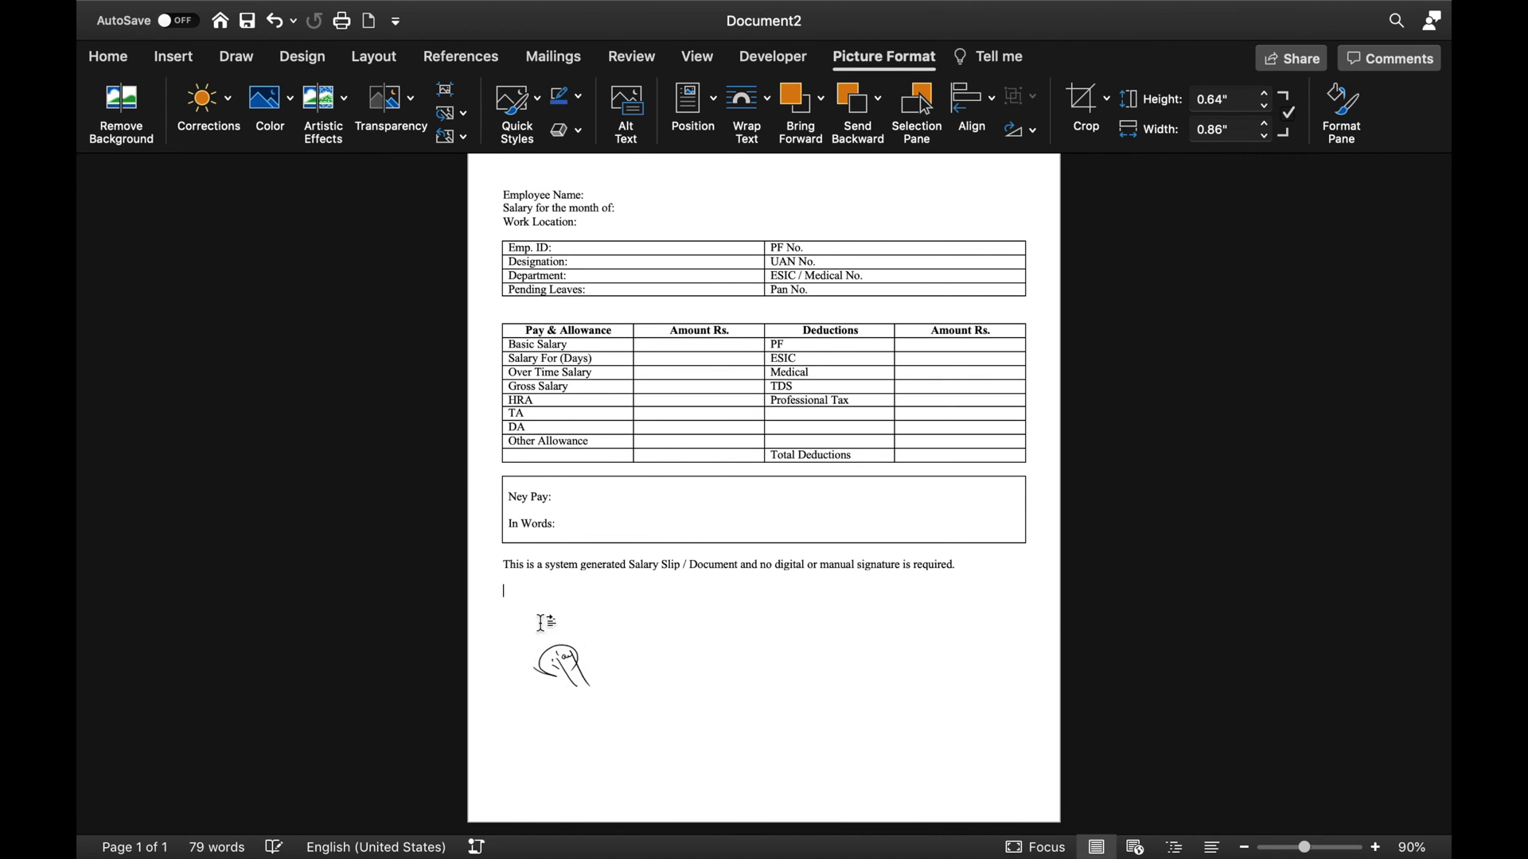
Add "Signature:" with an underscore line beneath it below the note, and move the signature picture onto the line
left_click(525, 619)
type("Signa")
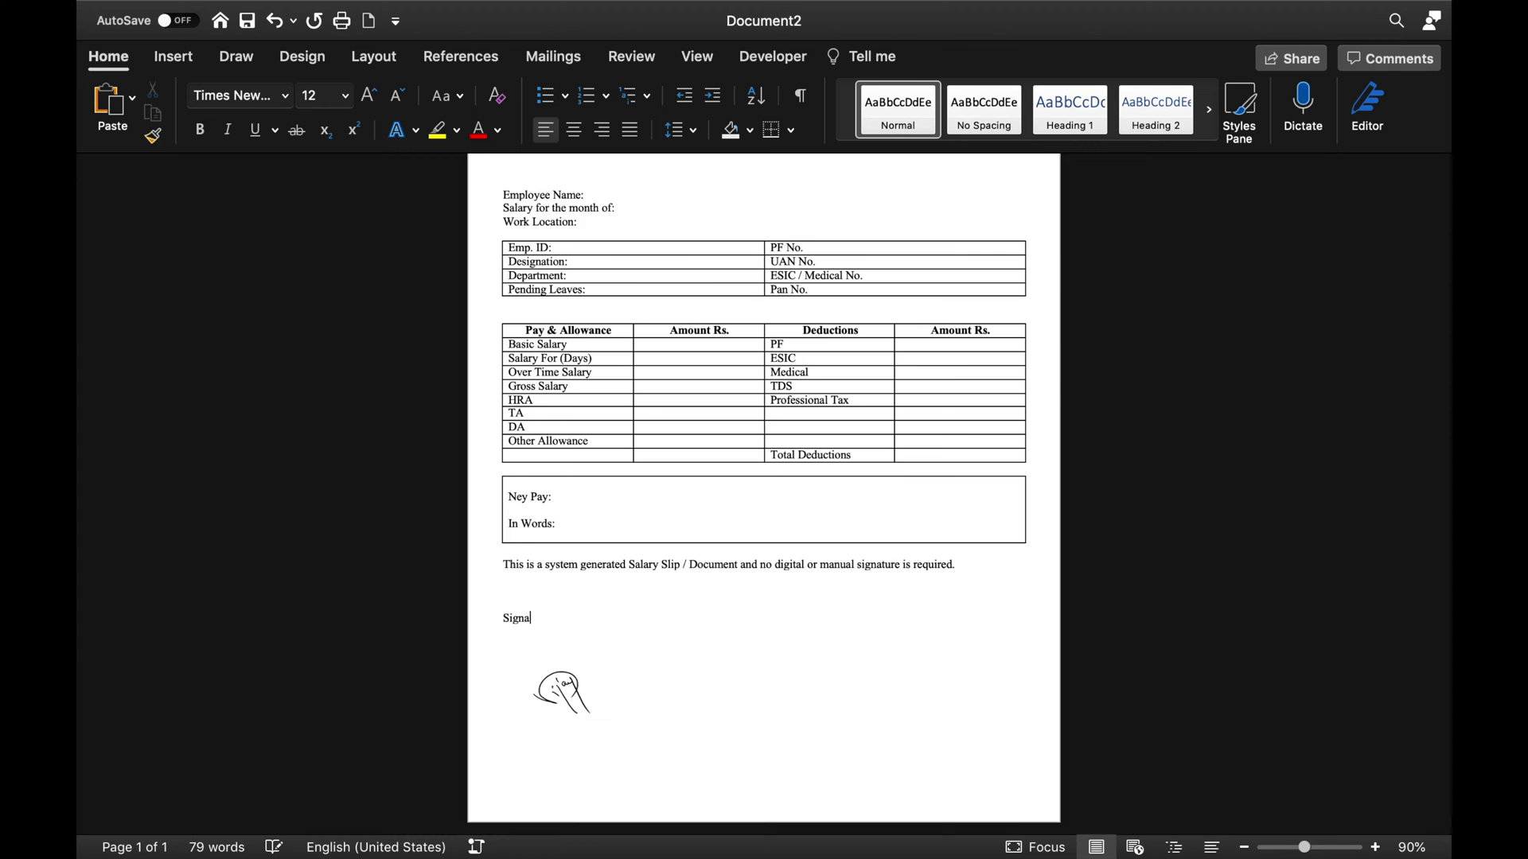
type("ture: _____________________")
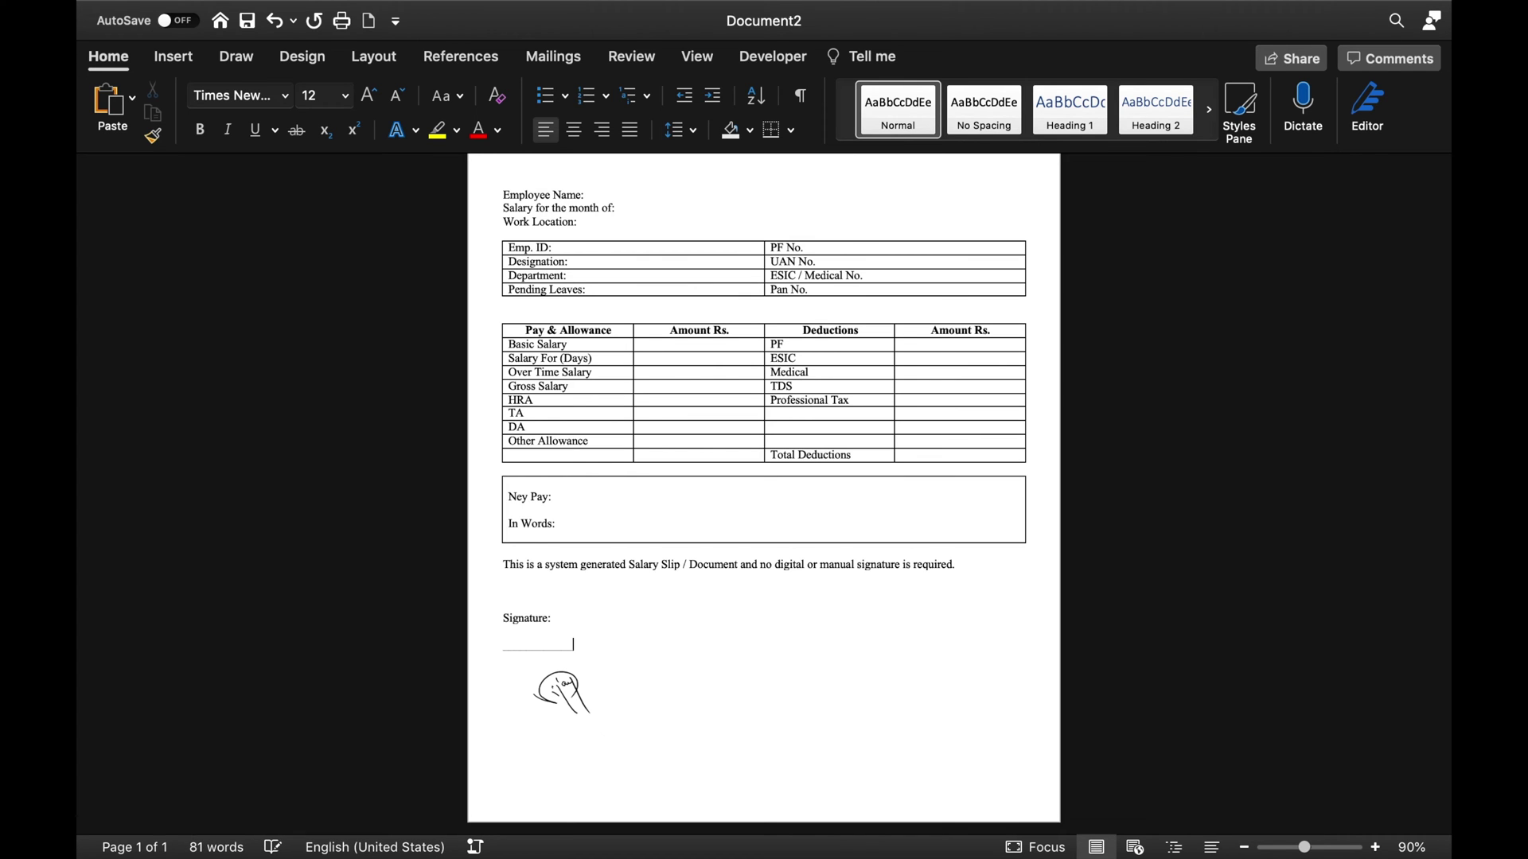
left_click(562, 692)
mouse_move(563, 692)
left_mouse_down()
mouse_move(546, 631)
mouse_move(580, 634)
left_mouse_up()
left_click(610, 732)
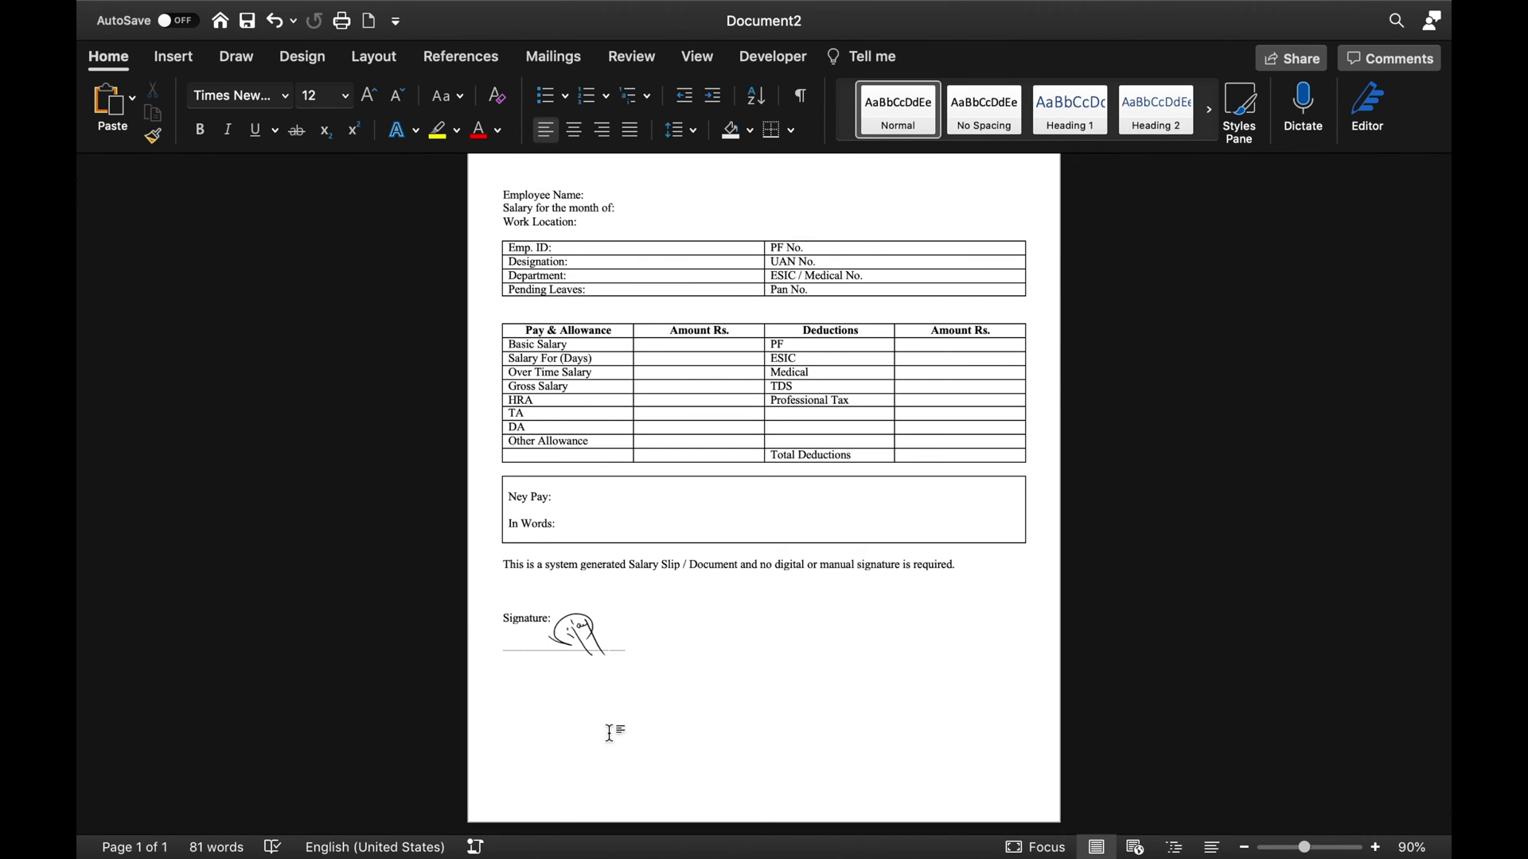
Add "Date: 29th Nov. 2022" below the signature line
key("super+z")
key("Return")
type("Date")
type(": 29th Nov. 2022")
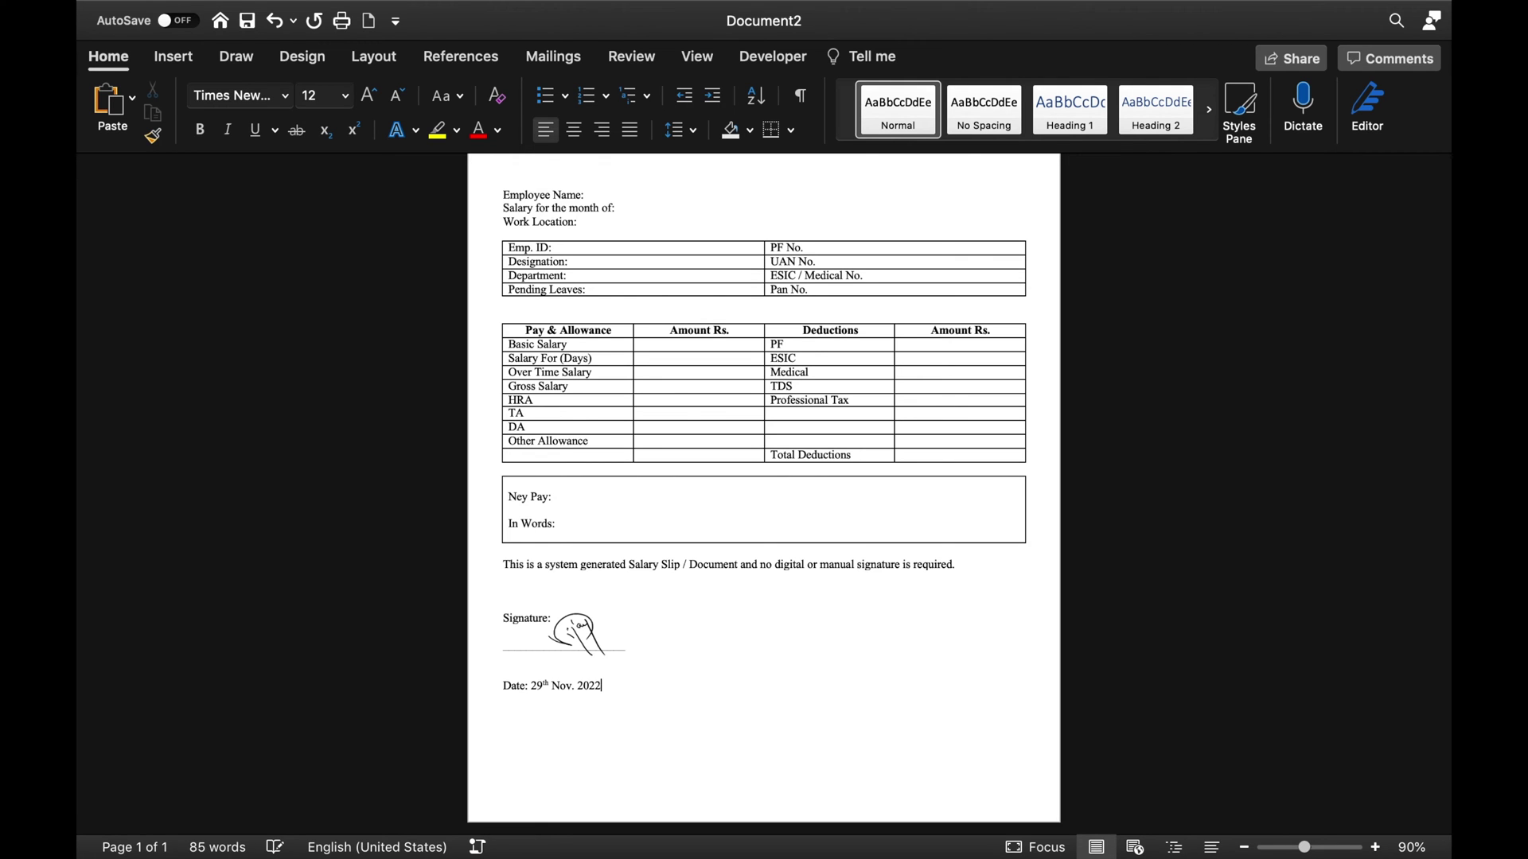
scroll(747, 691, "down", 2)
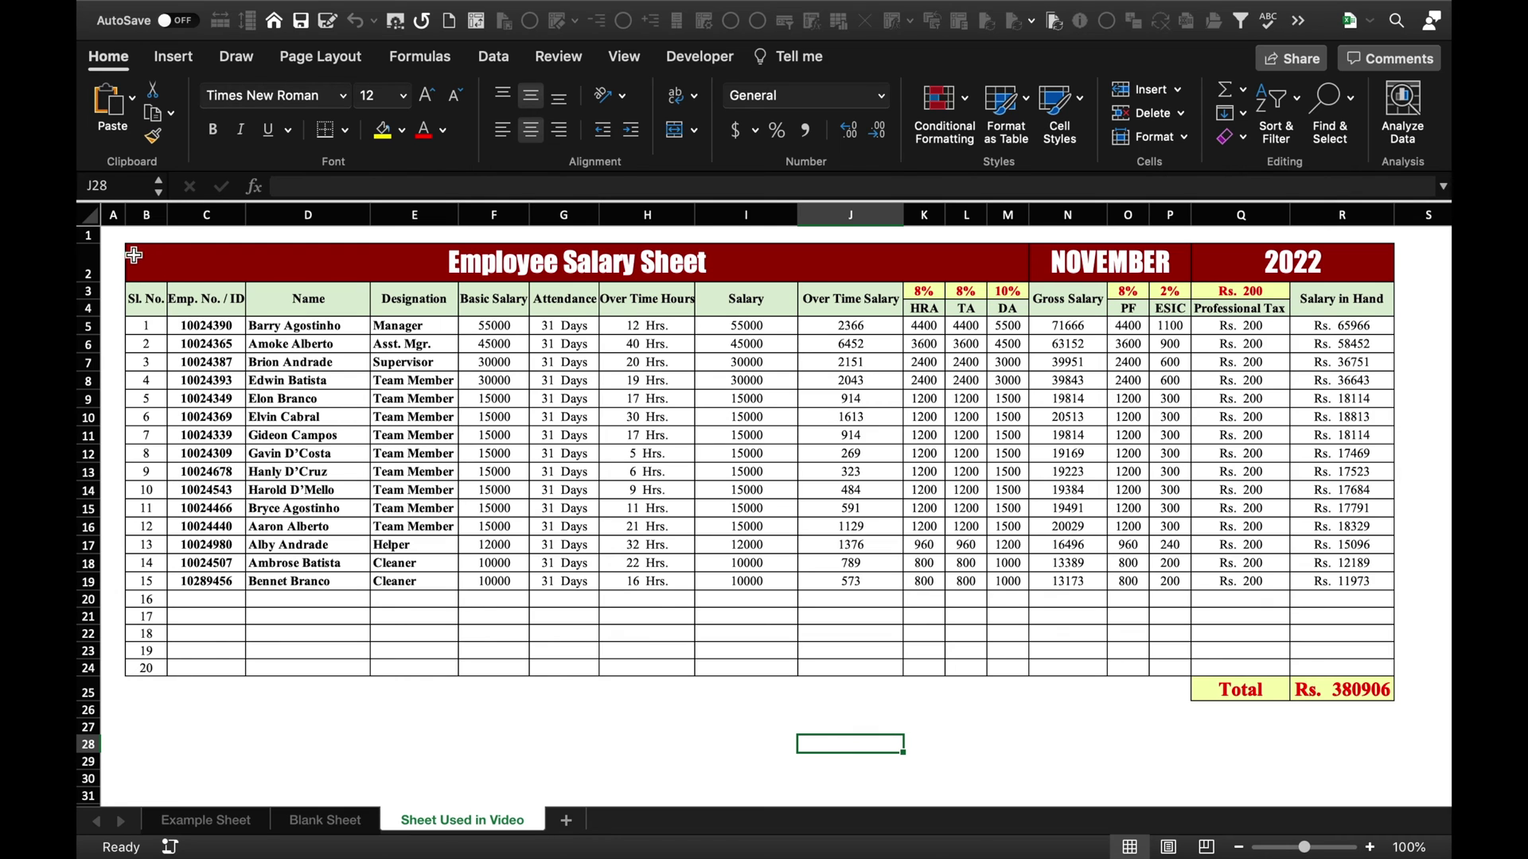
In Excel, copy the whole "Sheet Used in Video" sheet into a new sheet and rename the new sheet "Salary Slip Data"
left_click(89, 215)
key("ctrl+c")
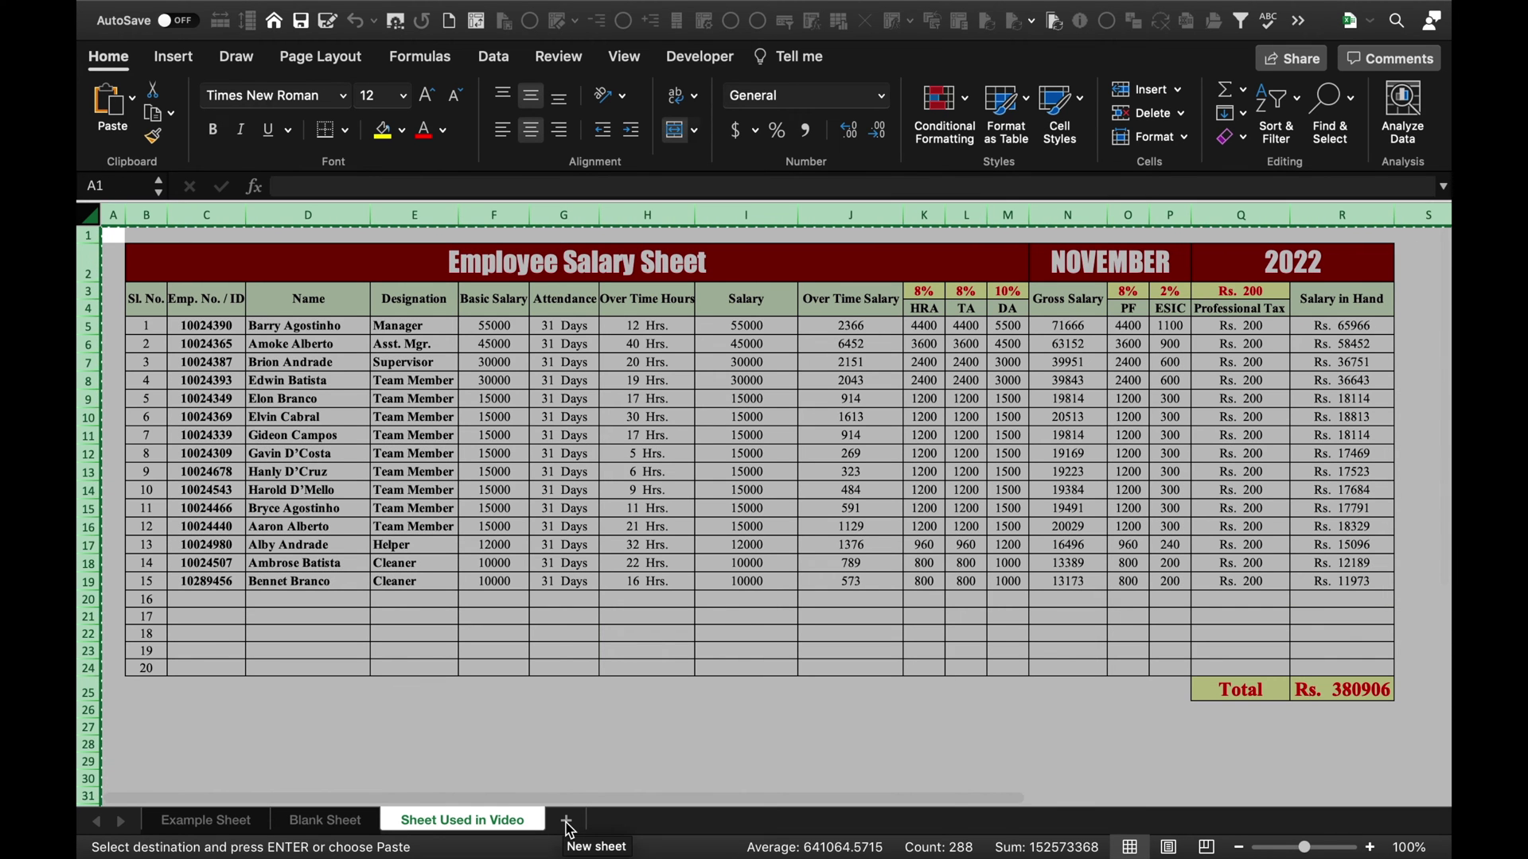
left_click(566, 820)
key("ctrl+v")
double_click(590, 820)
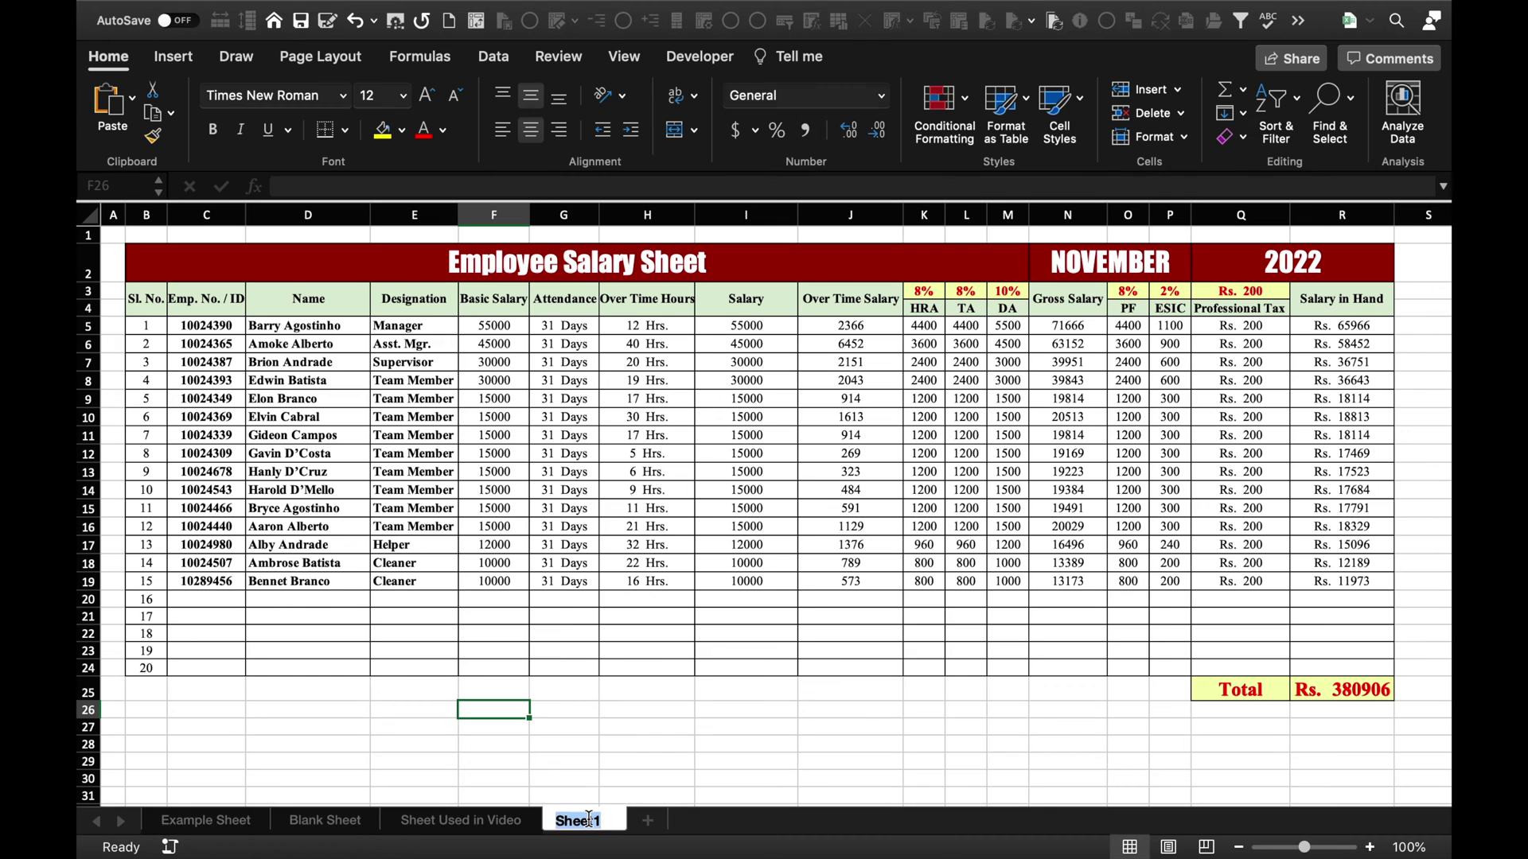
type("Salary Slip Data")
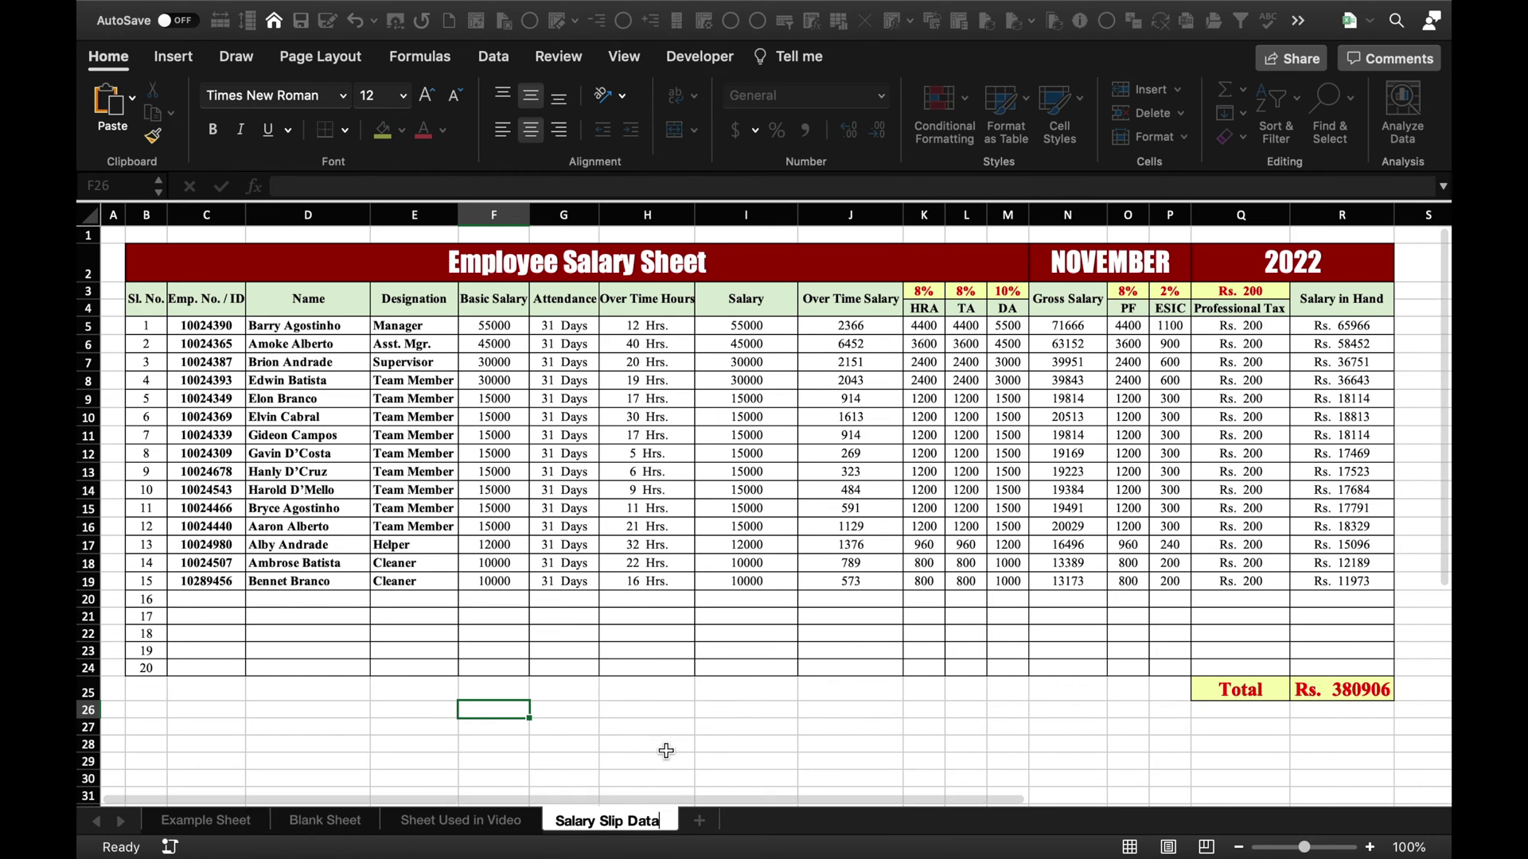
left_click(647, 362)
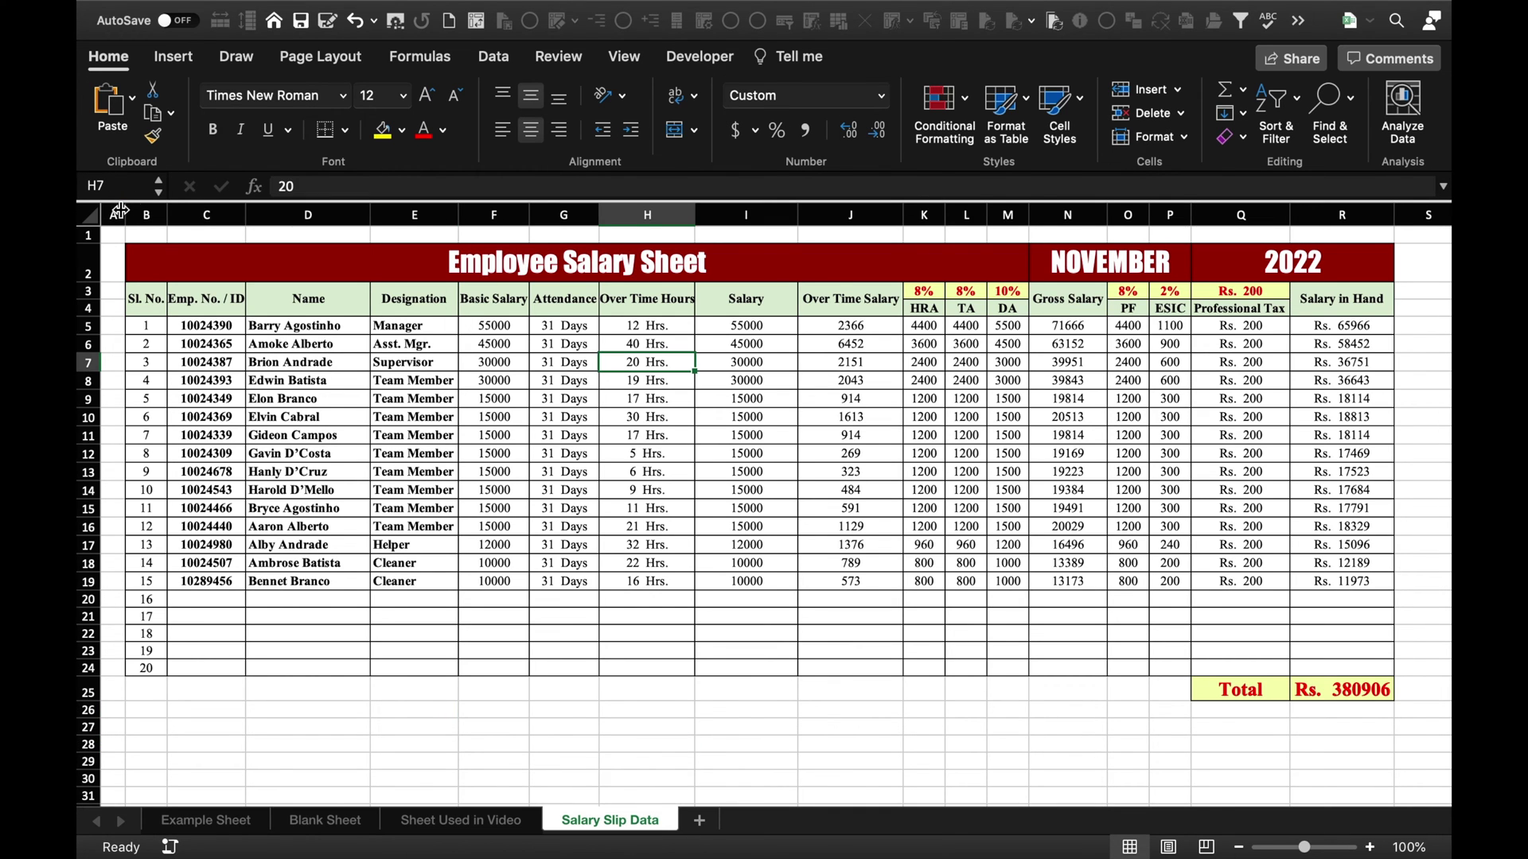
Unmerge all merged cells in the "Salary Slip Data" sheet
left_click(90, 213)
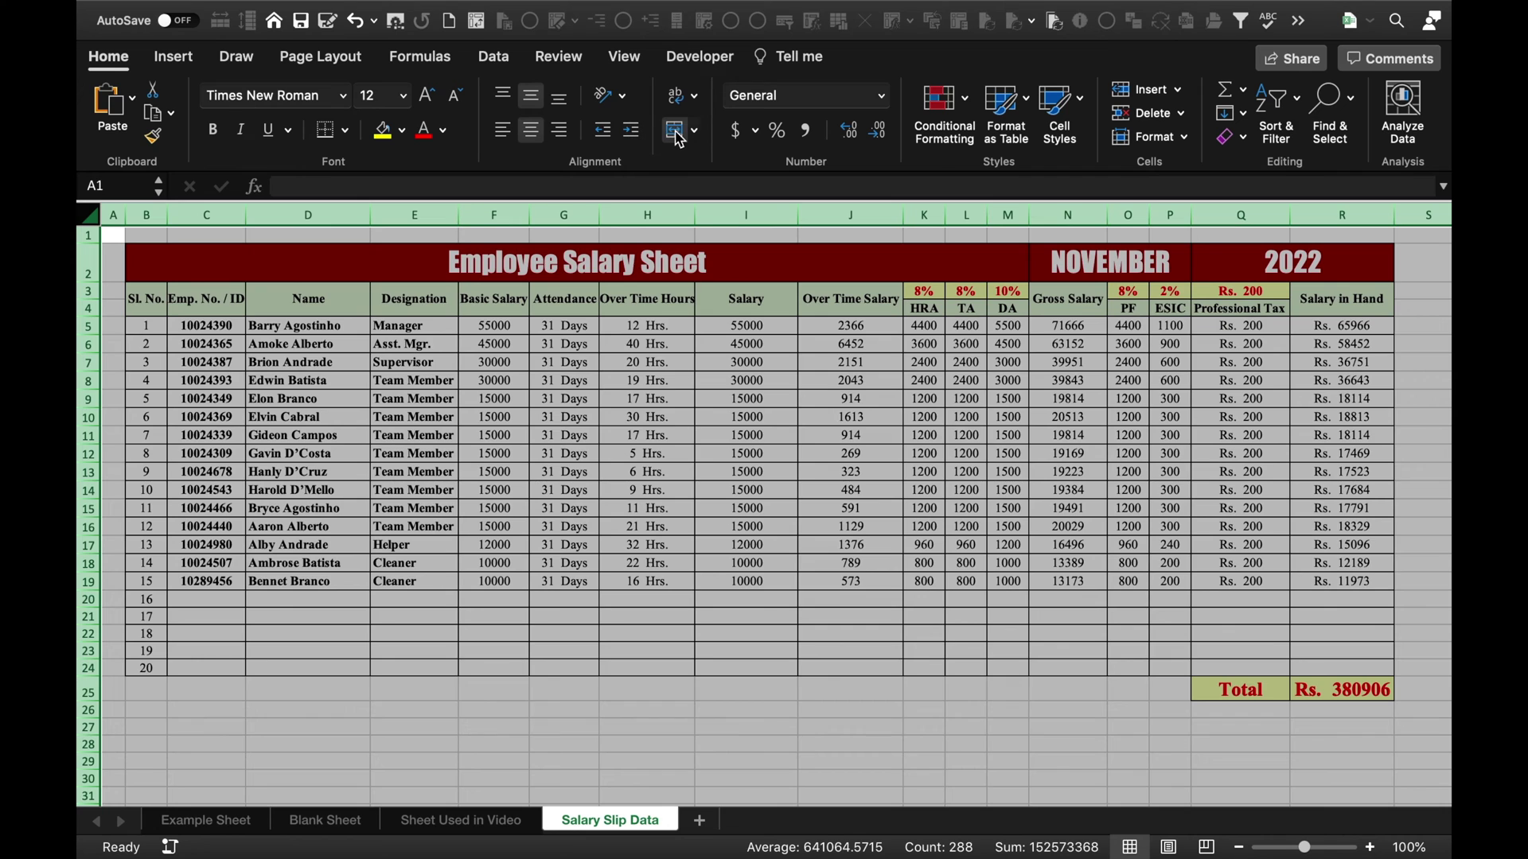
left_click(582, 413)
left_click(397, 264)
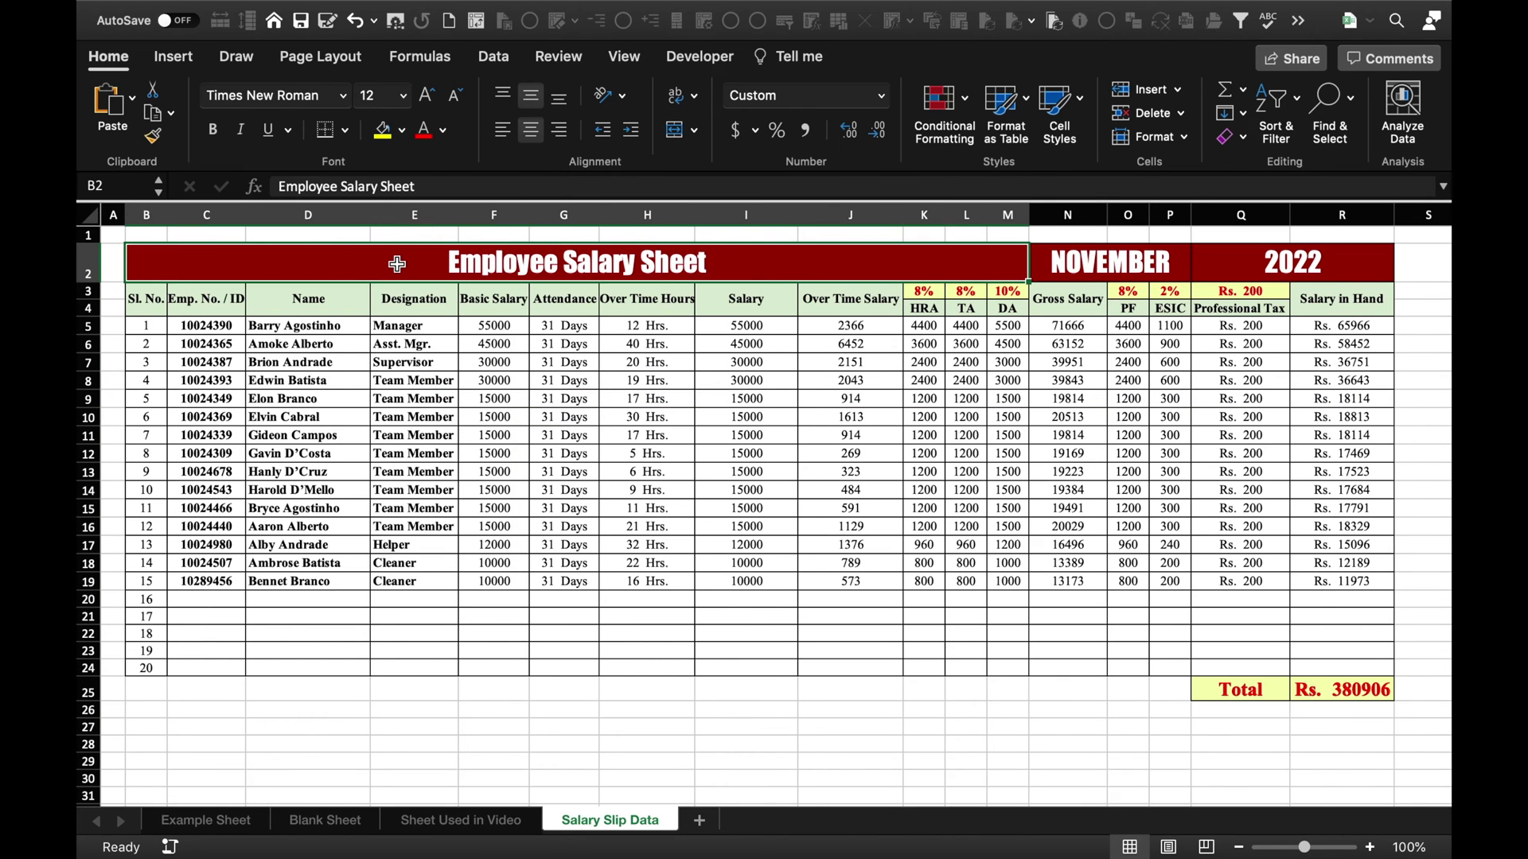
left_click(1158, 263)
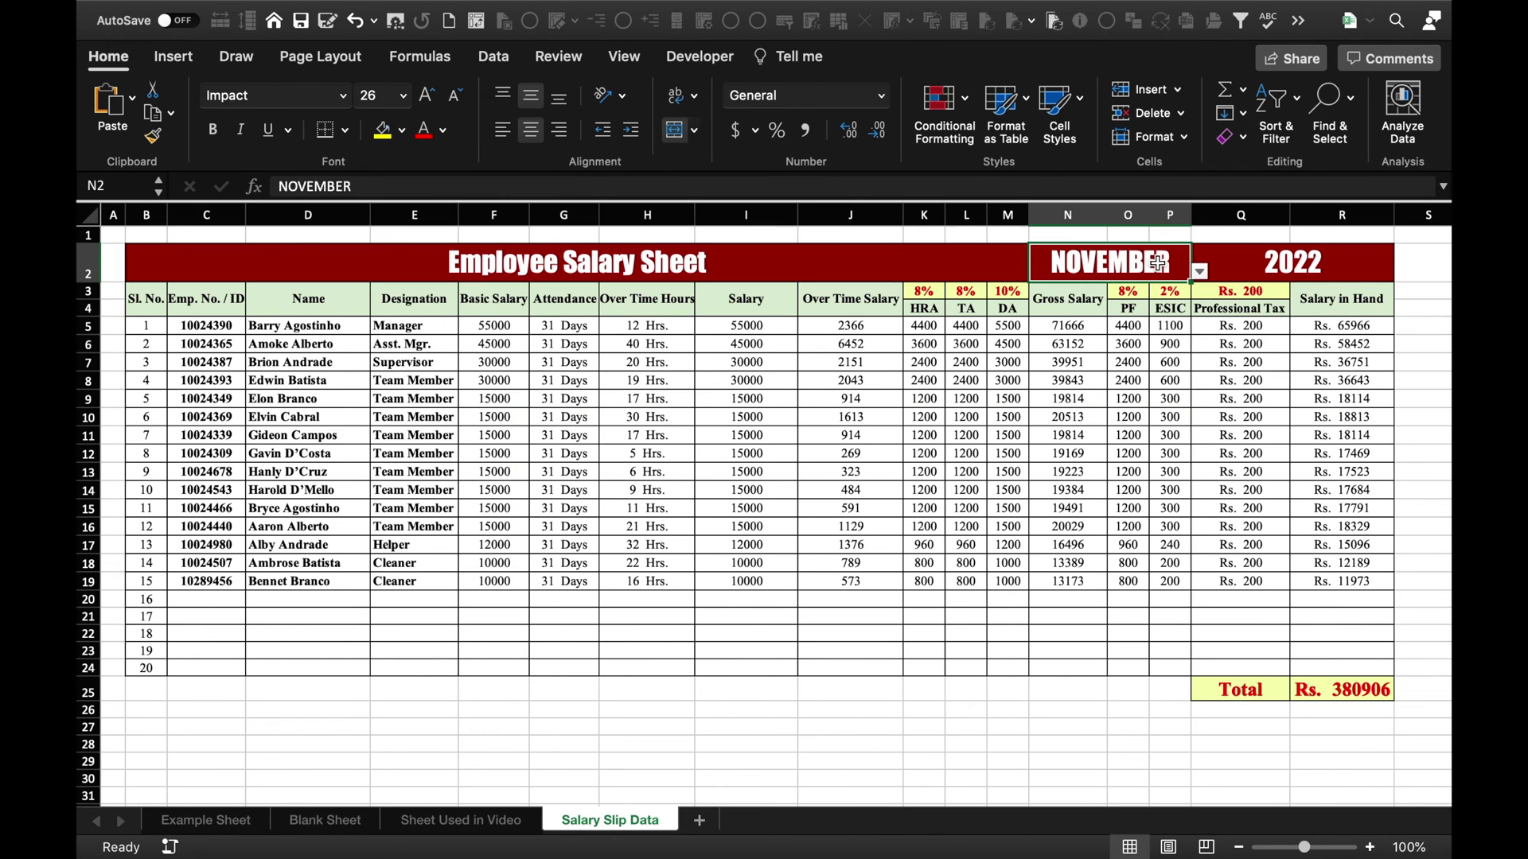
left_click(1289, 266)
left_click(850, 299)
left_click(86, 214)
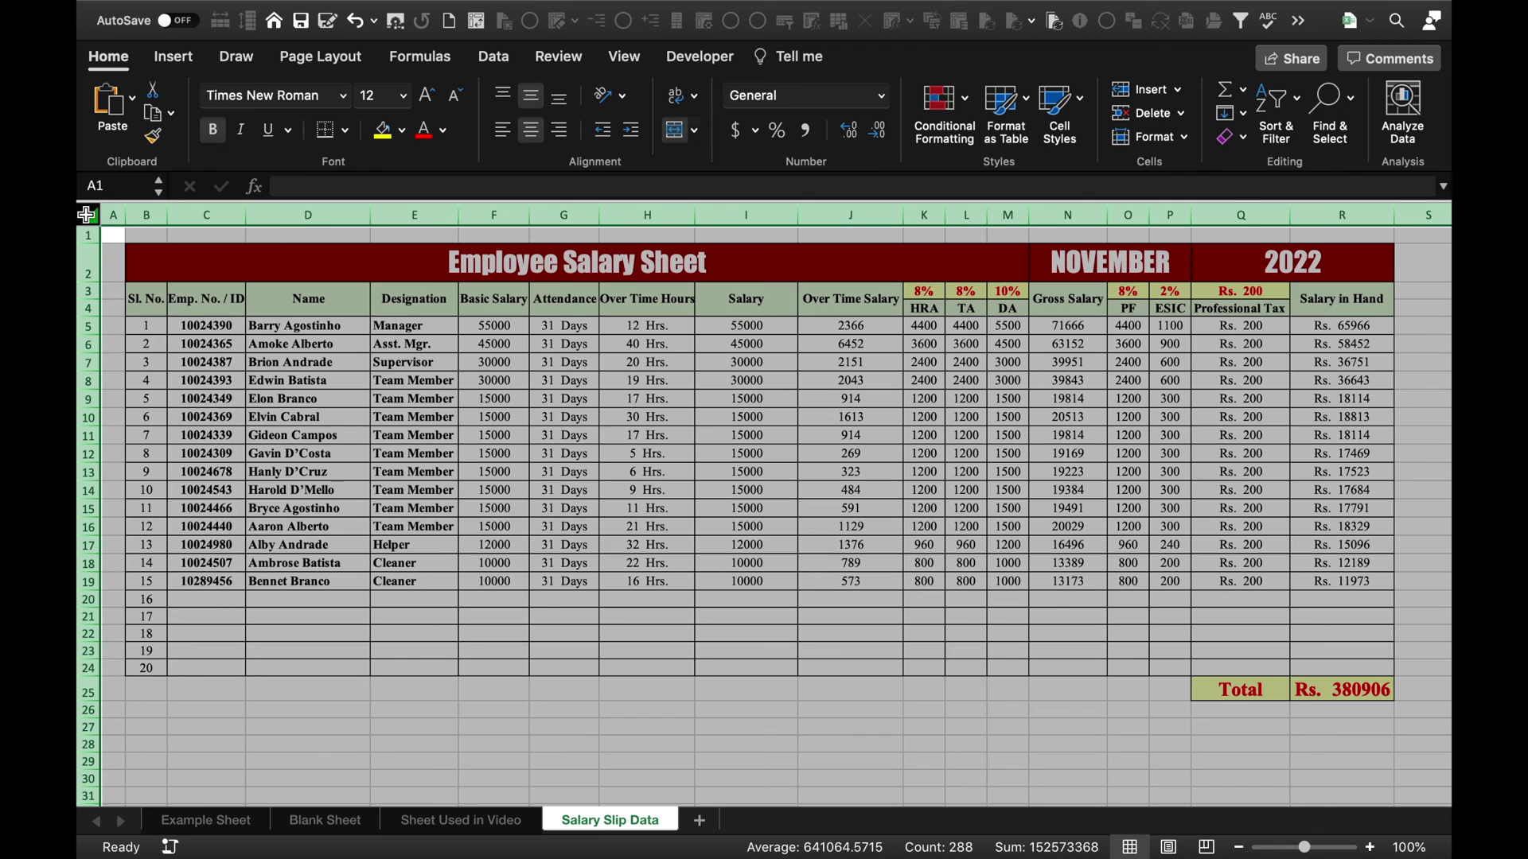
left_click(675, 129)
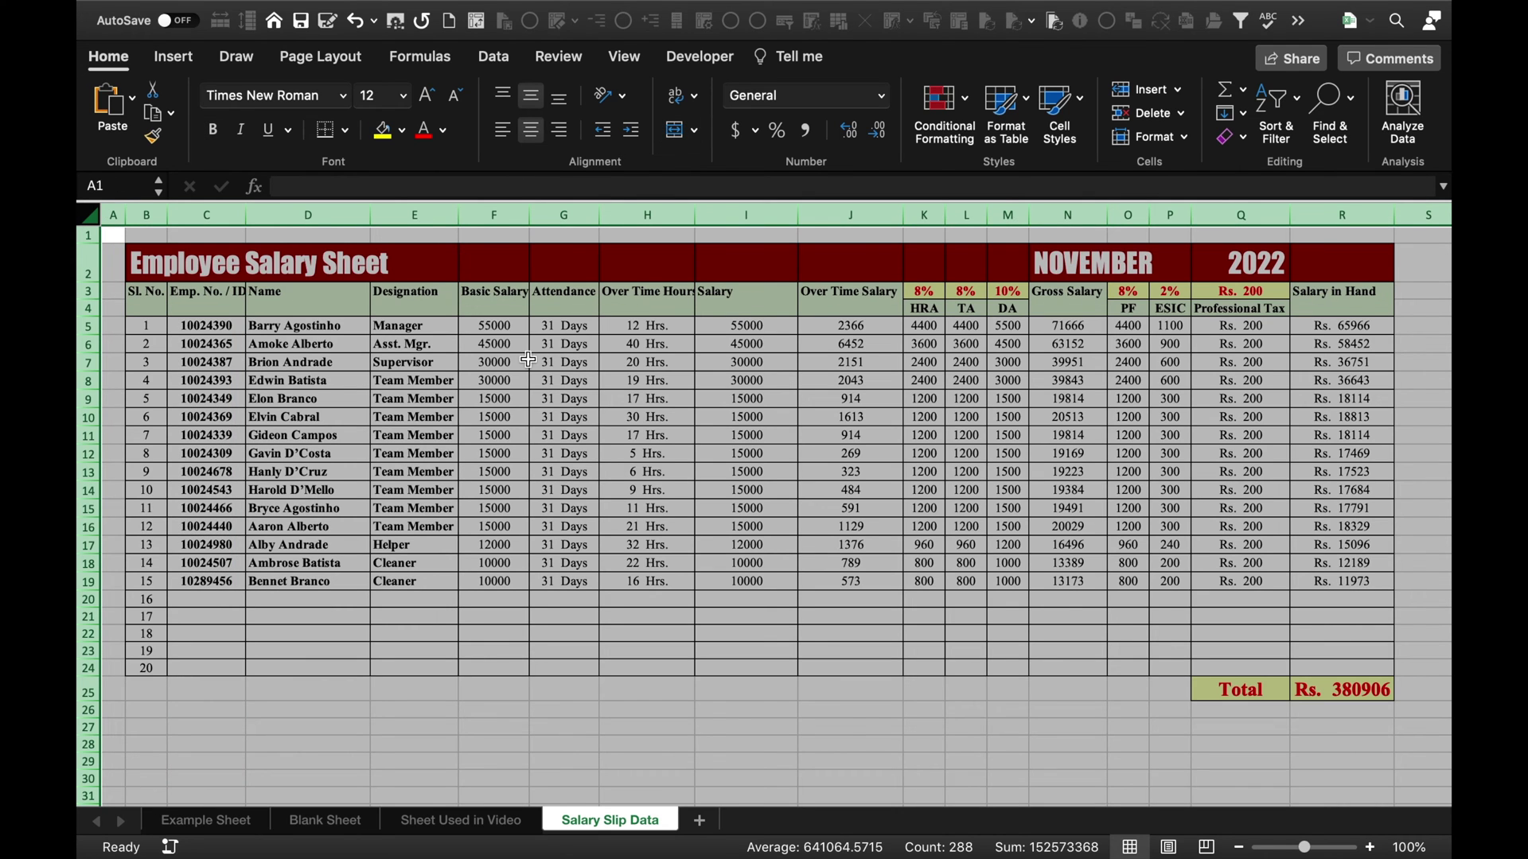
left_click(506, 417)
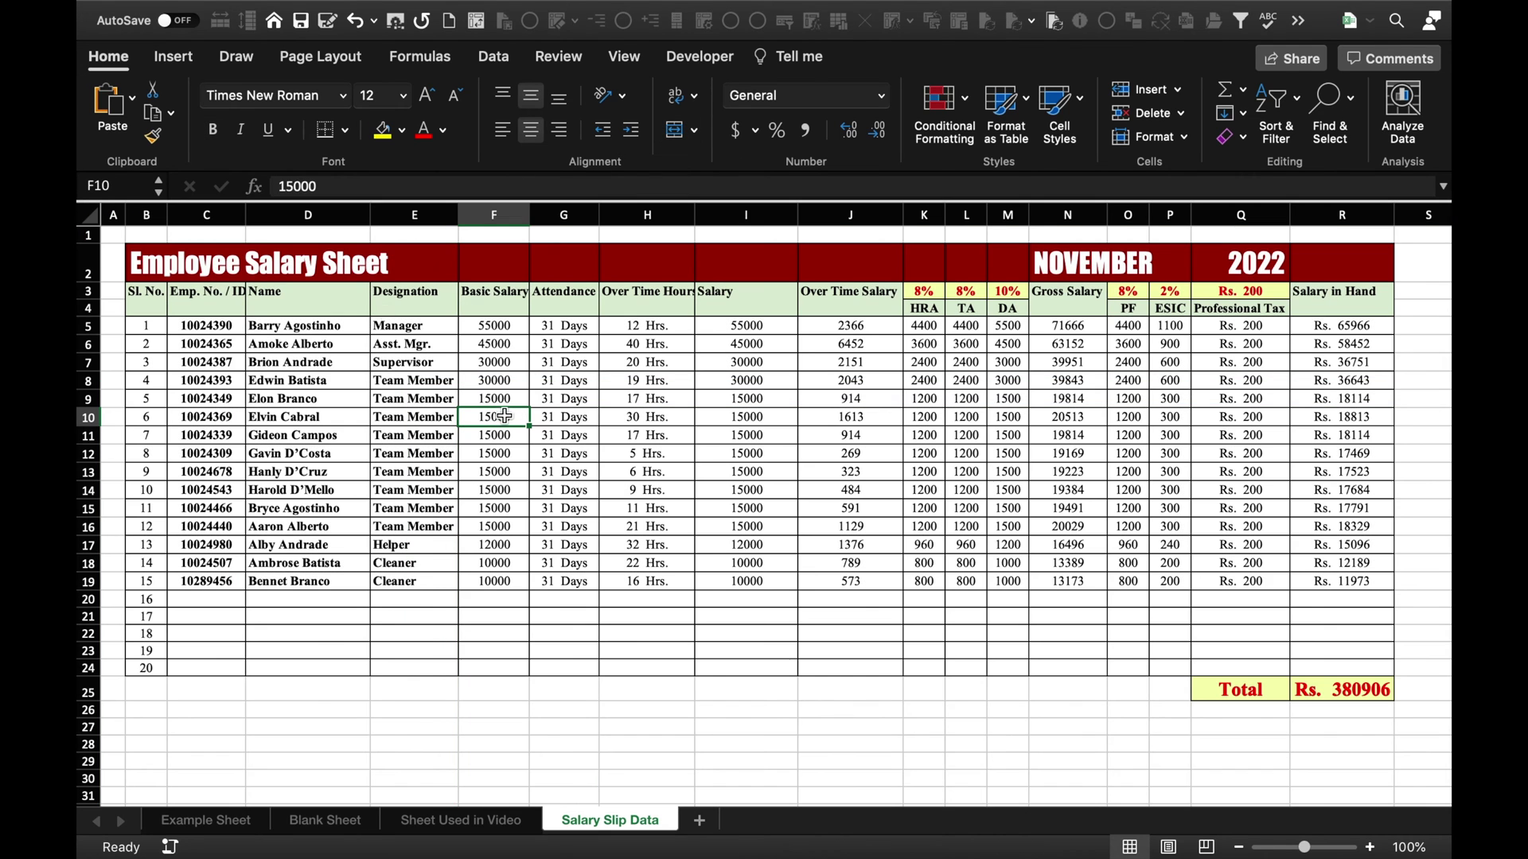
Delete row 2 with the "Employee Salary Sheet" title from the "Salary Slip Data" sheet
left_click(88, 264)
right_click(86, 266)
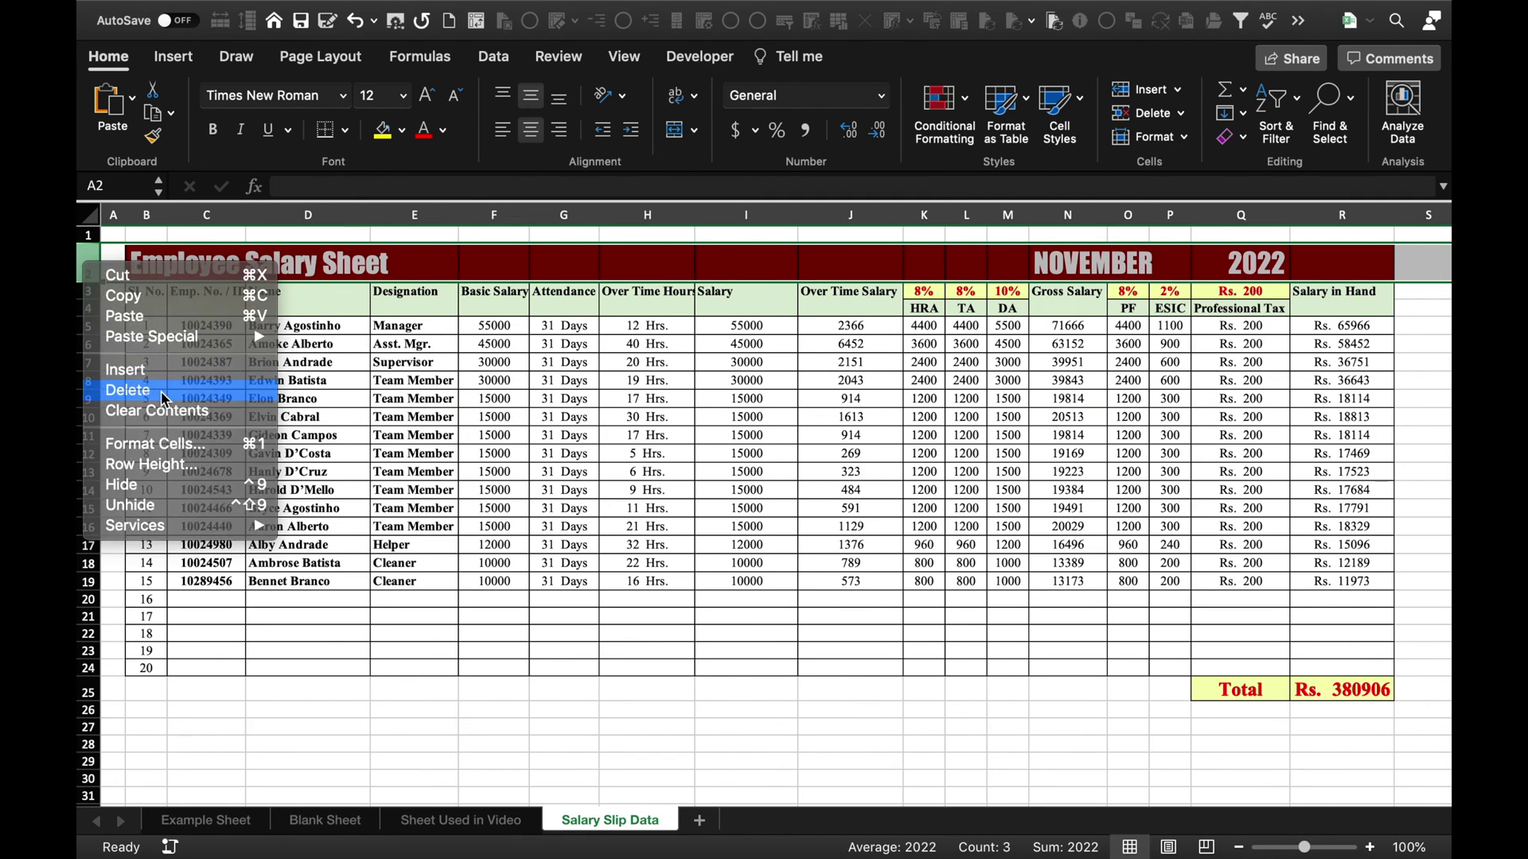
left_click(128, 390)
left_click(302, 360)
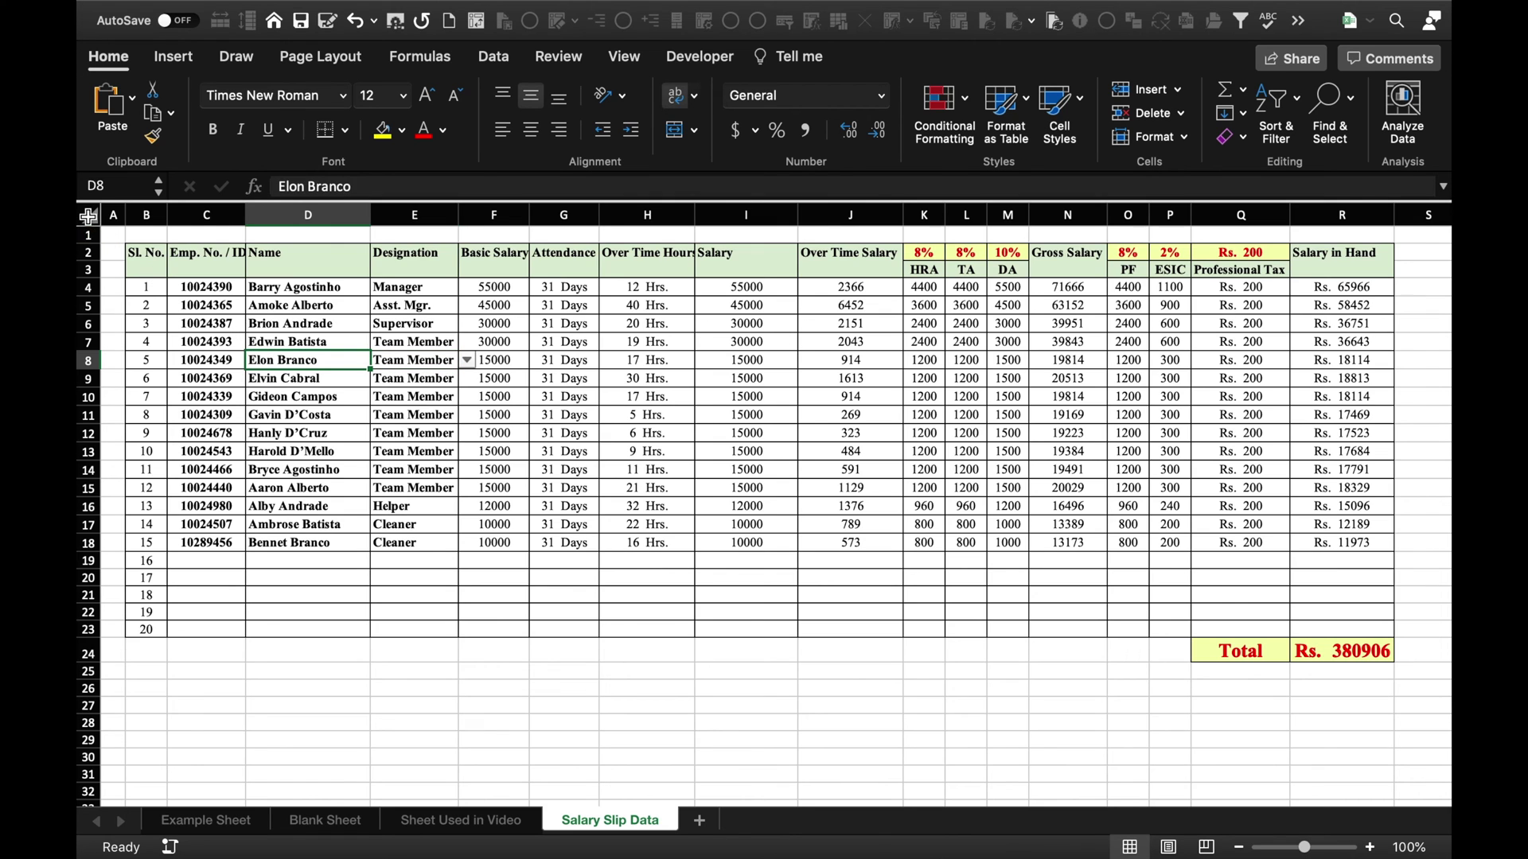
Replace all formulas in the "Salary Slip Data" sheet with their values by copying the whole sheet and pasting values only
left_click(88, 216)
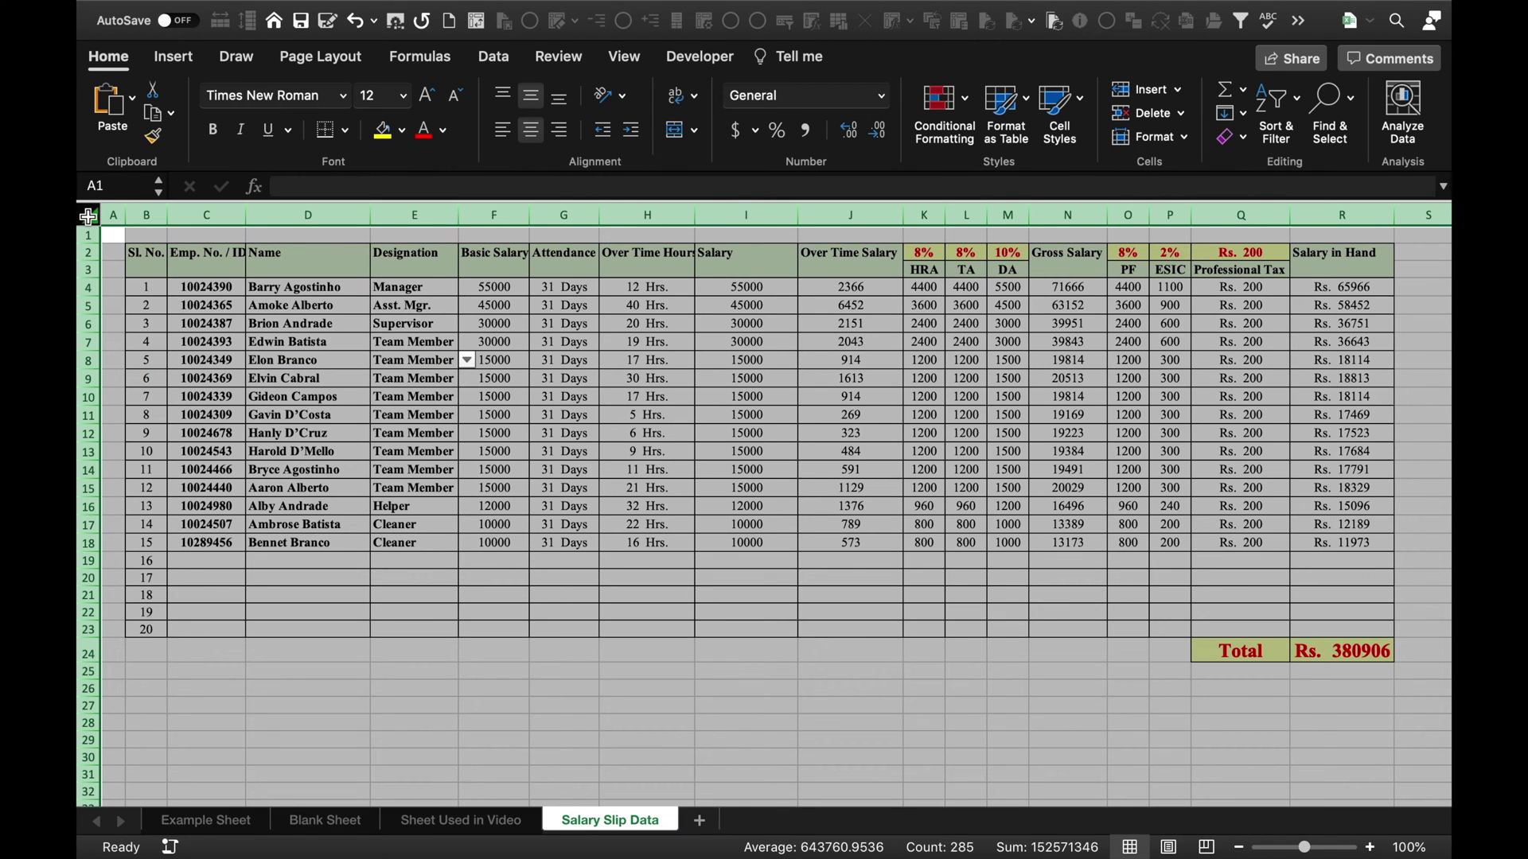
key("super+c")
right_click(88, 215)
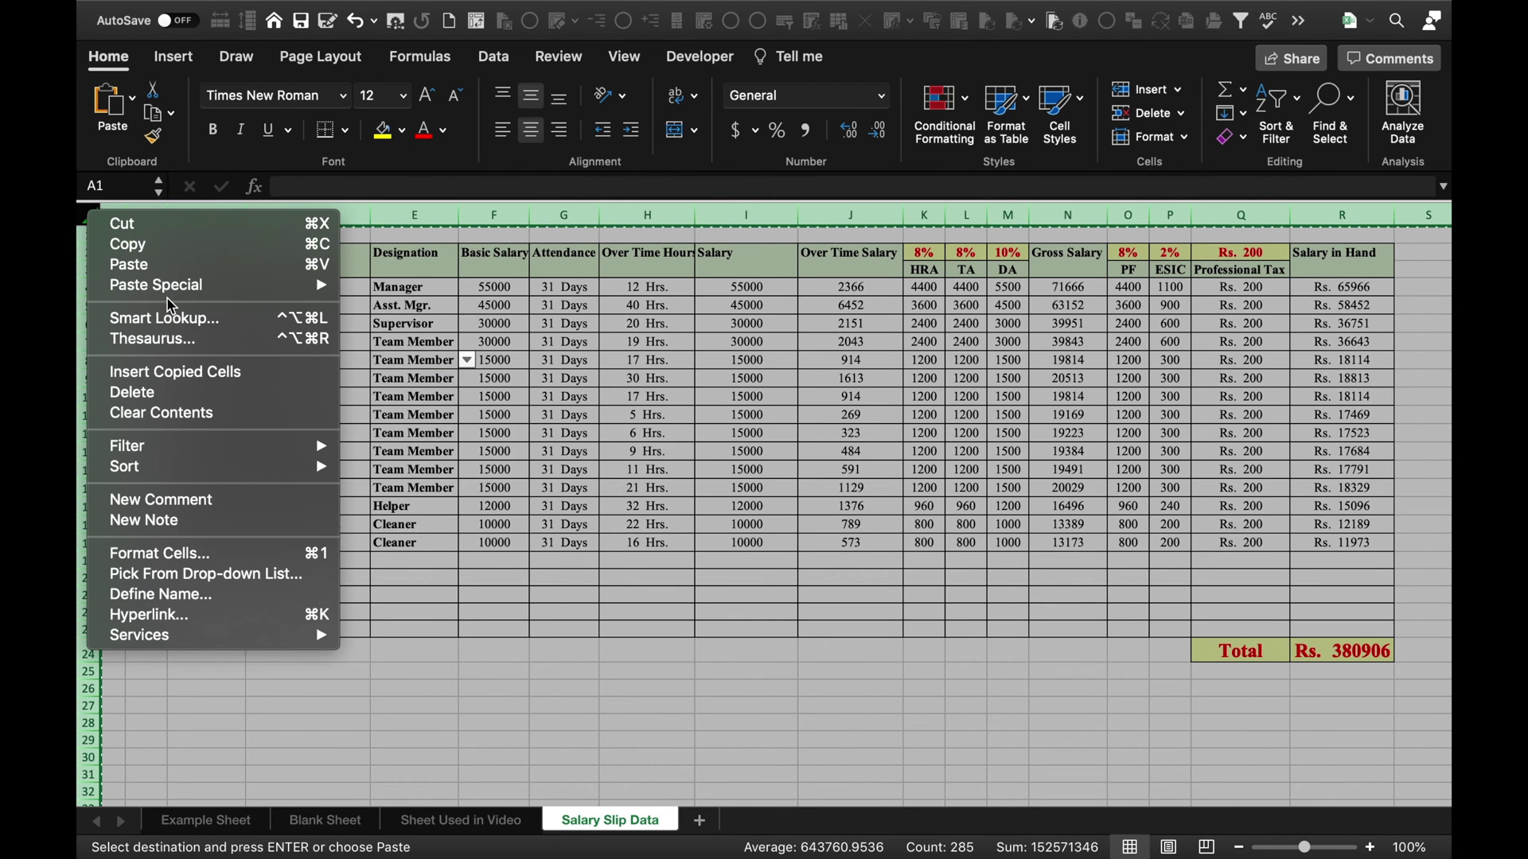
left_click(239, 288)
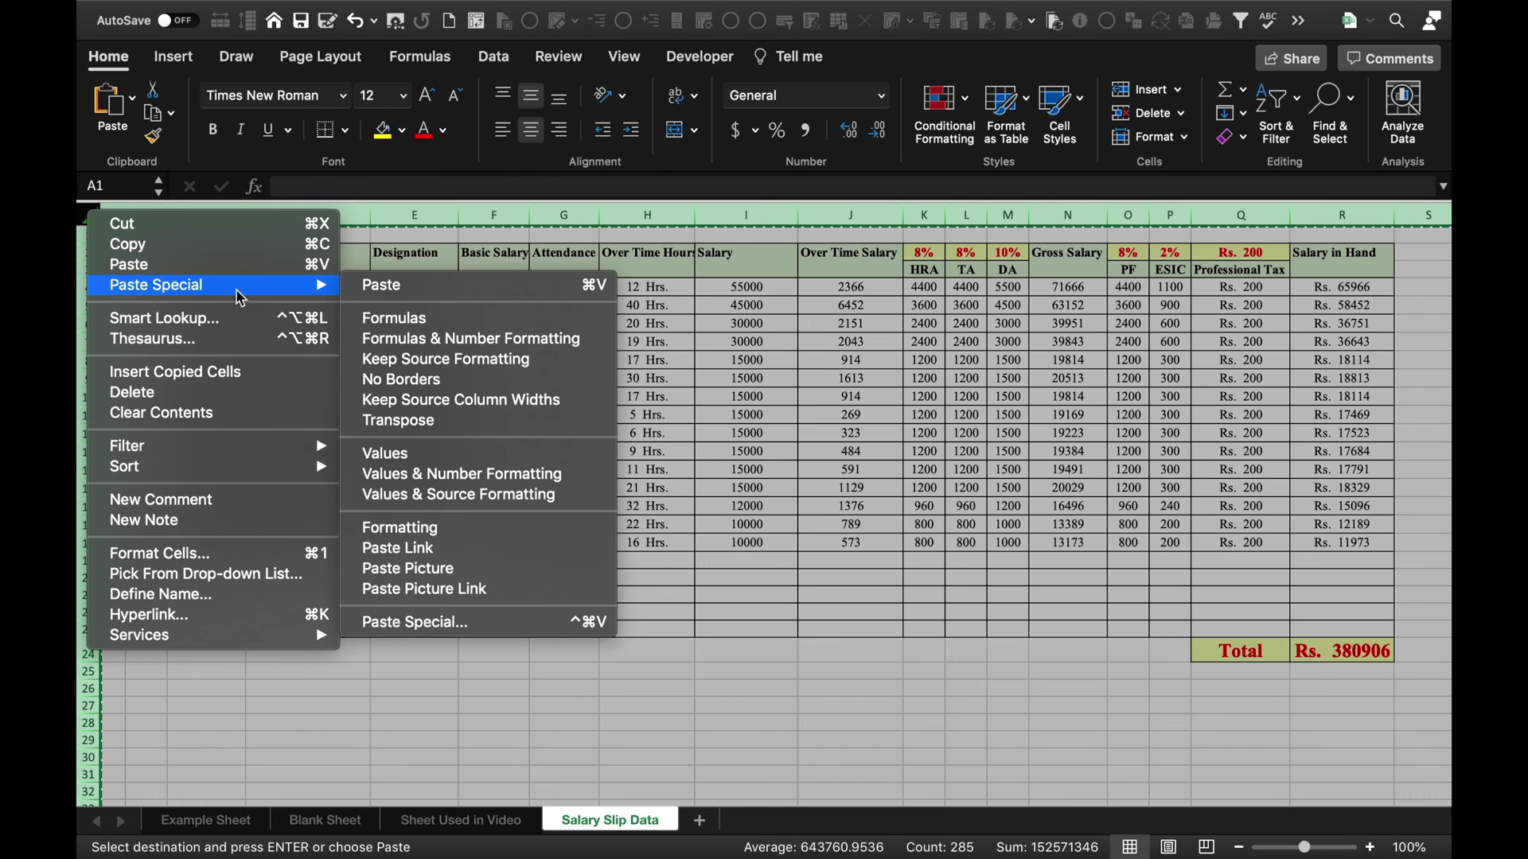
left_click(419, 458)
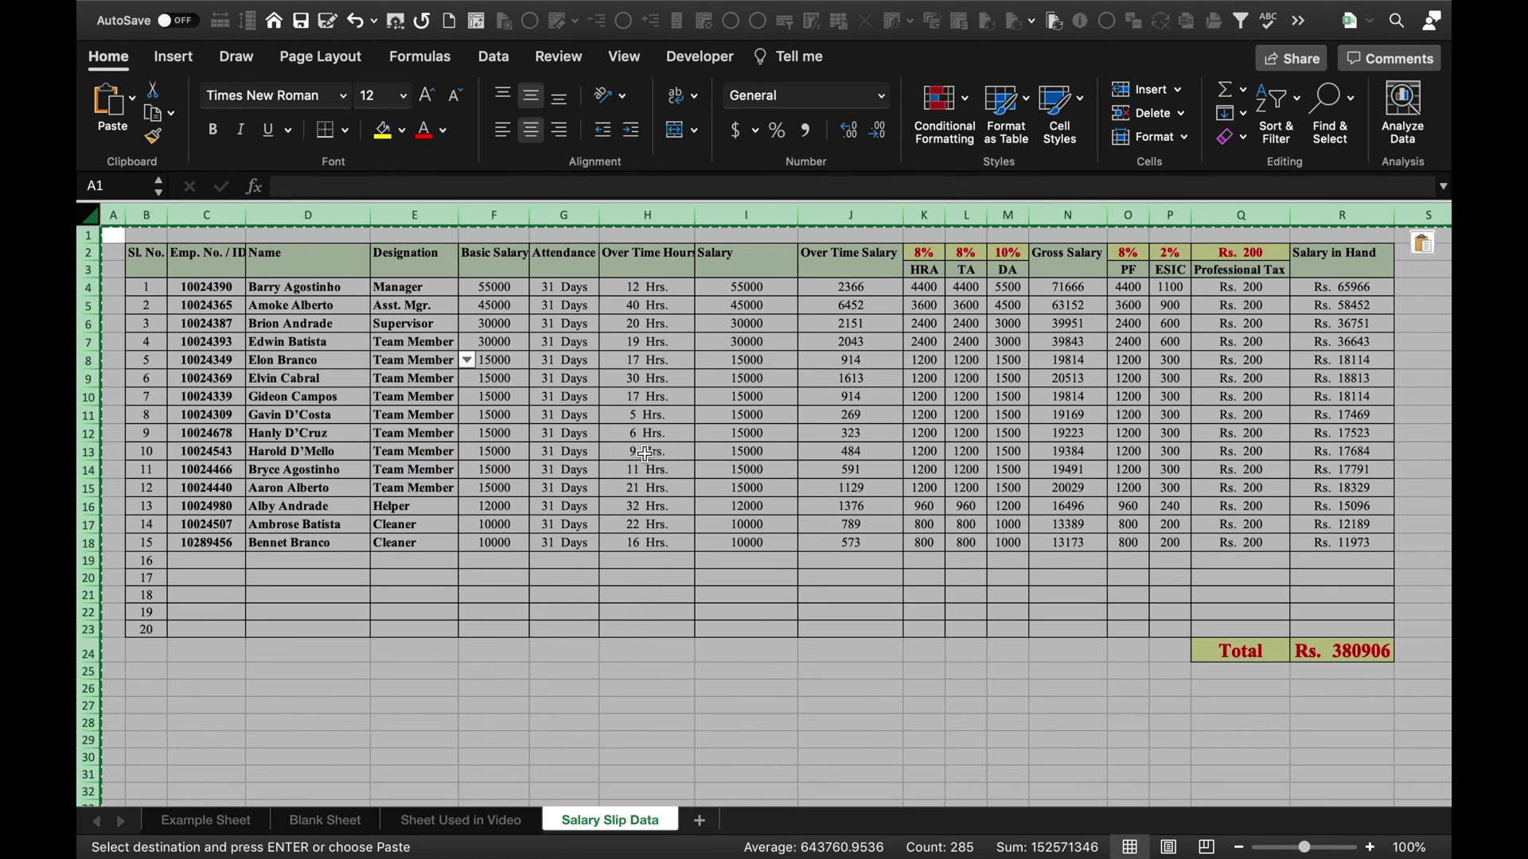
Clear the allowance percentages in K2:M2 and the deduction rates in O2:Q2
left_click_drag(923, 252, 993, 253)
key("Delete")
left_click_drag(1127, 253, 1242, 252)
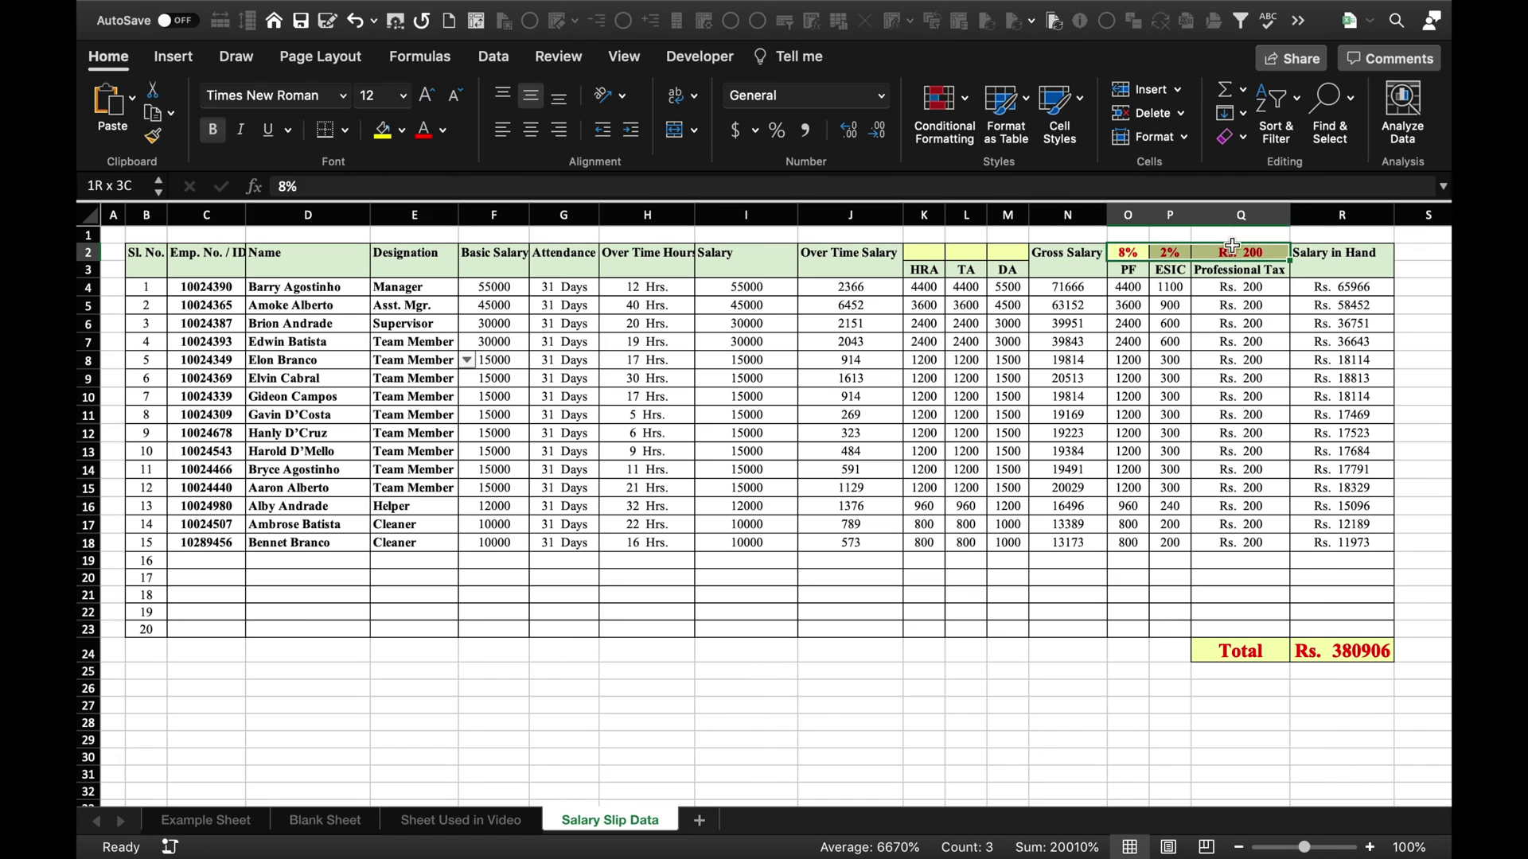
key("Delete")
Put the HRA, TA and DA headings from K3:M3 into K2:M2 and clear the originals in row 3
left_click_drag(923, 270, 1007, 270)
key("super+c")
left_click(935, 252)
key("super+v")
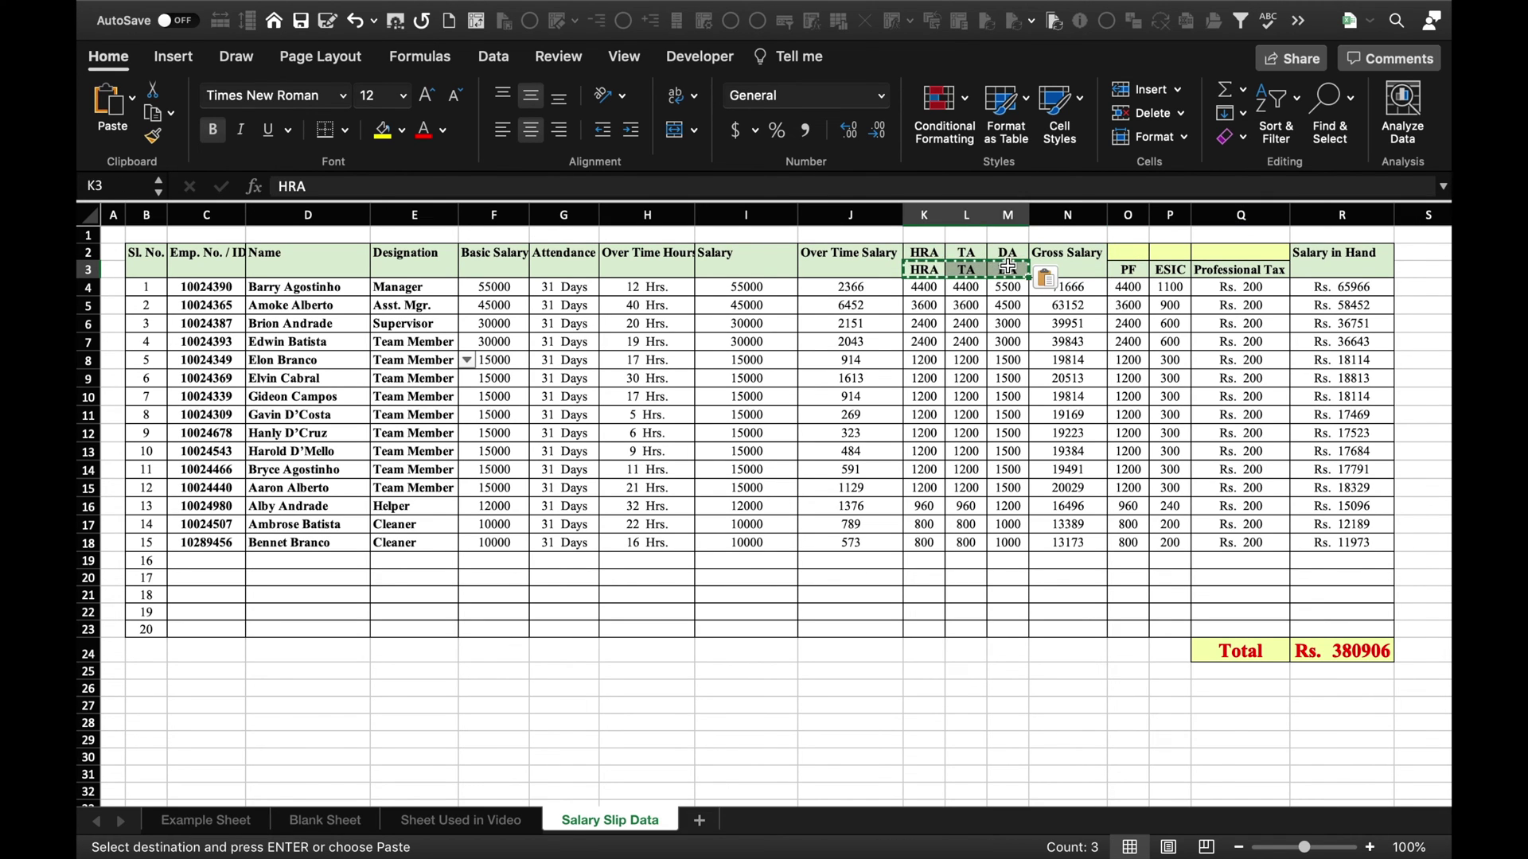
key("Delete")
Move the PF, ESIC and Professional Tax headings from O3:Q3 up to O2:Q2
left_click_drag(1128, 270, 1227, 269)
key("super+x")
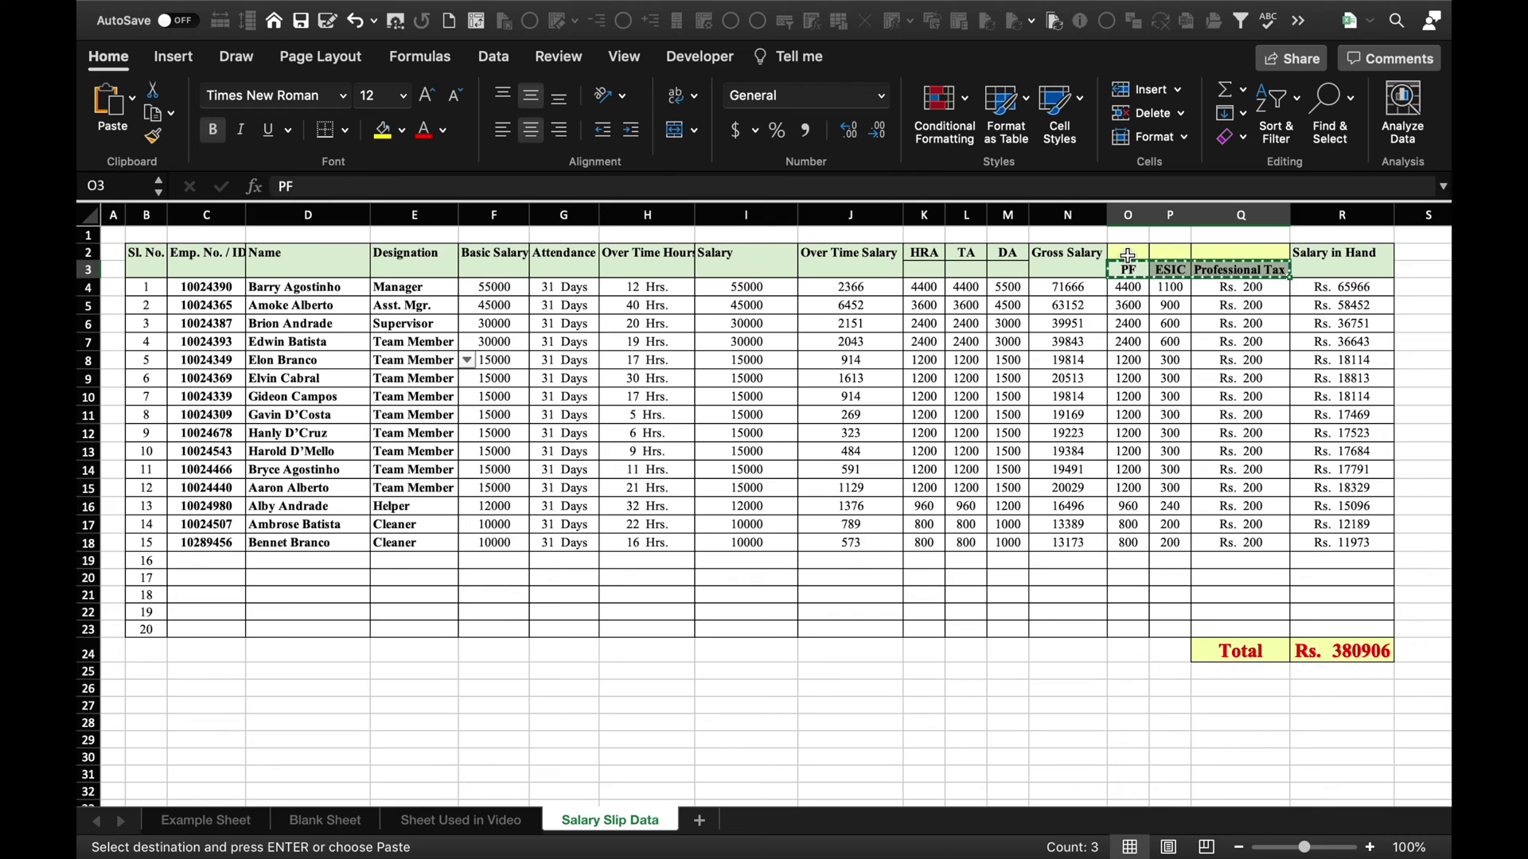
left_click(1128, 252)
key("super+v")
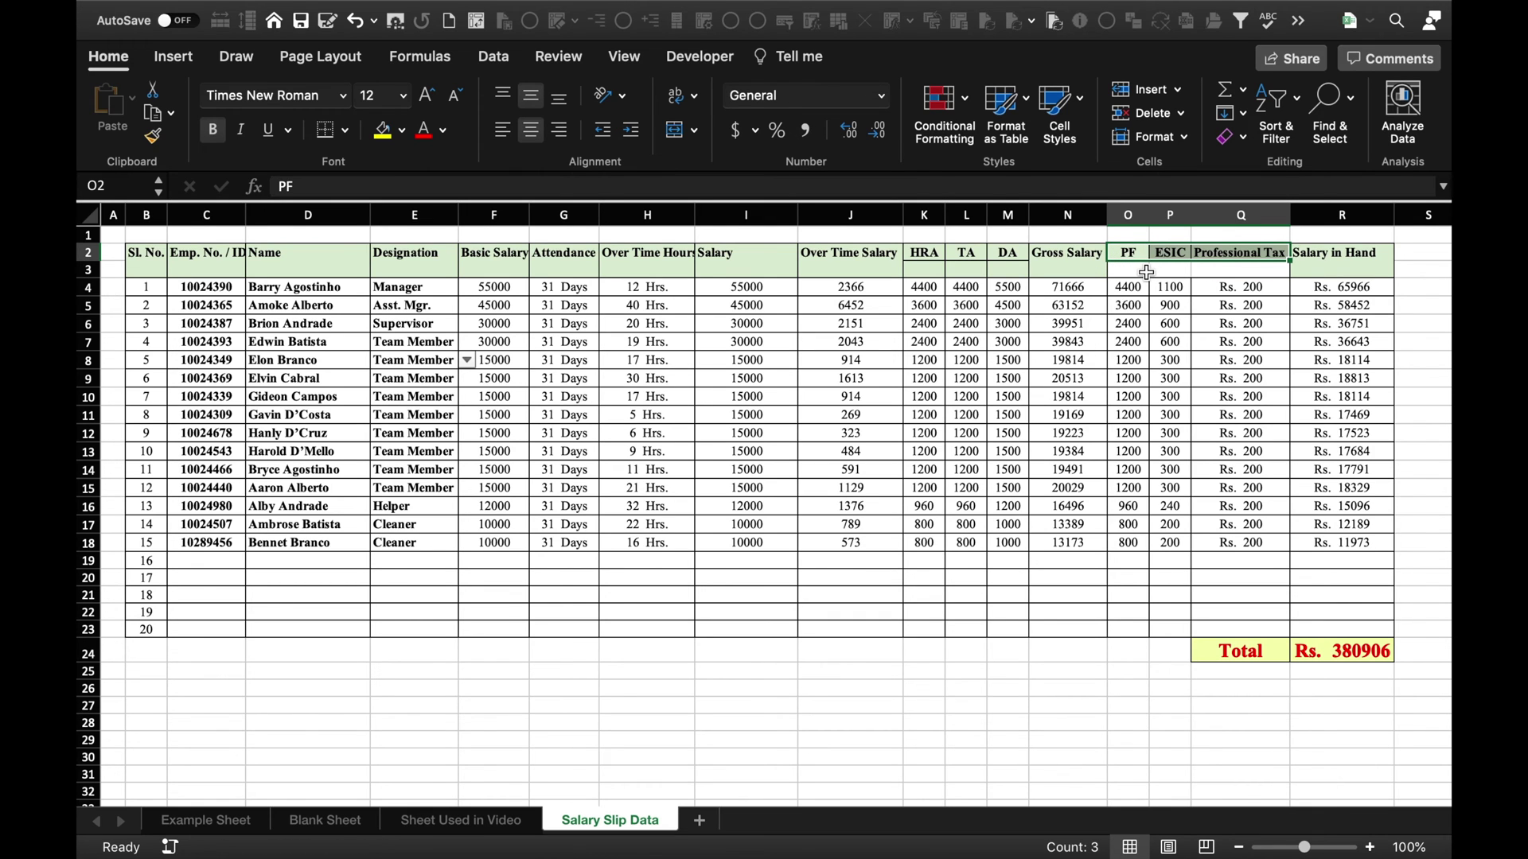
Delete the emptied header row 3 and all rows below the fifteenth employee, including the Total row
left_click(1145, 273)
left_click(90, 278)
right_click(89, 278)
left_click(119, 395)
left_click_drag(93, 544, 93, 732)
key("super+minus")
Remove the drop-down list data validation from the Designation cells E3:E17
left_click(415, 270)
left_click(466, 271)
key("Escape")
left_click(417, 435)
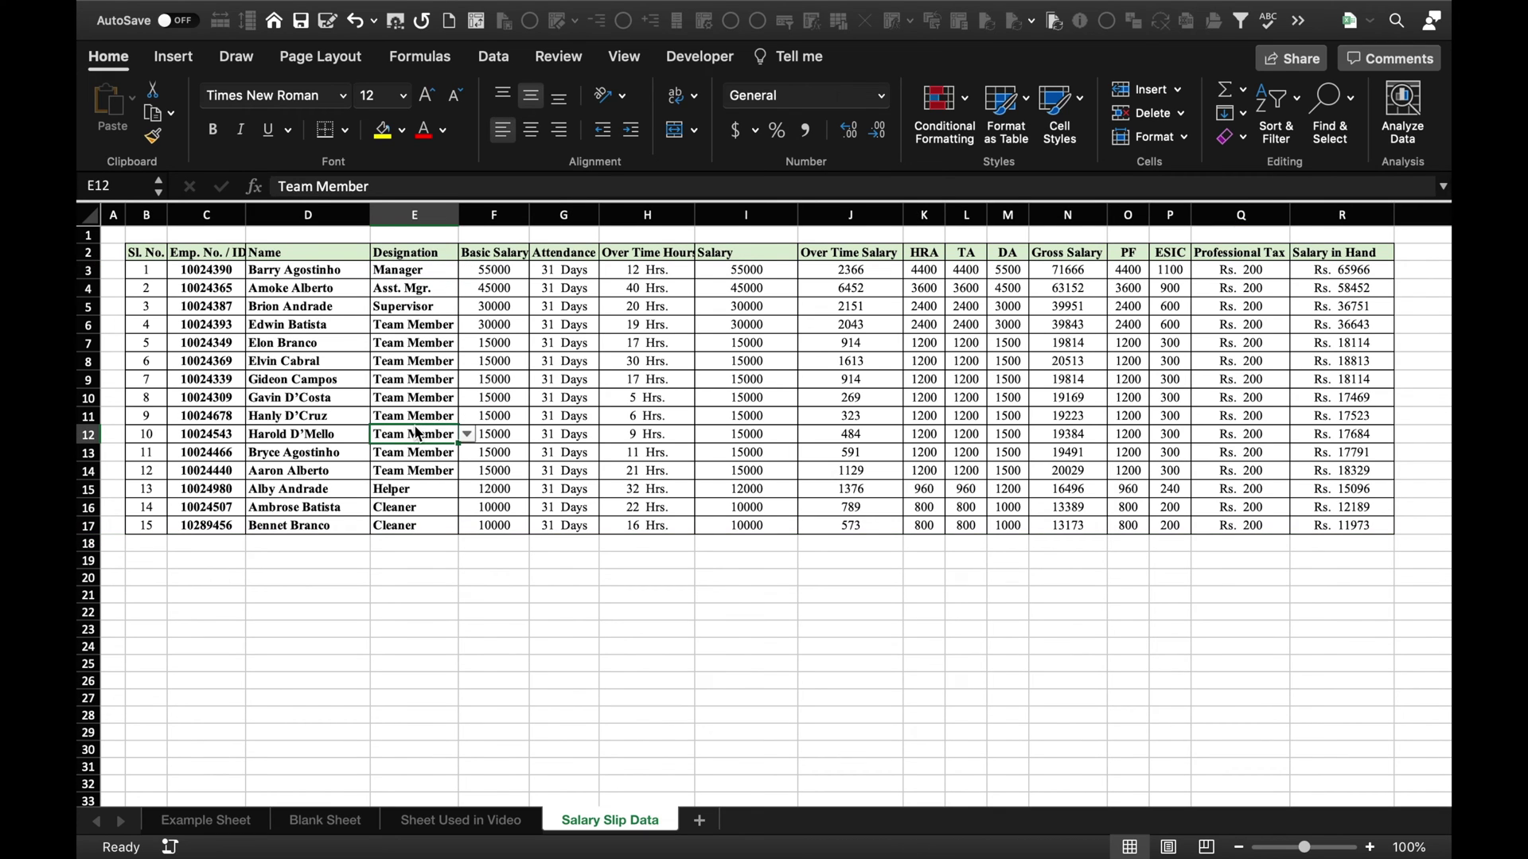
left_click(432, 271)
left_click_drag(434, 275, 421, 526)
left_click(493, 55)
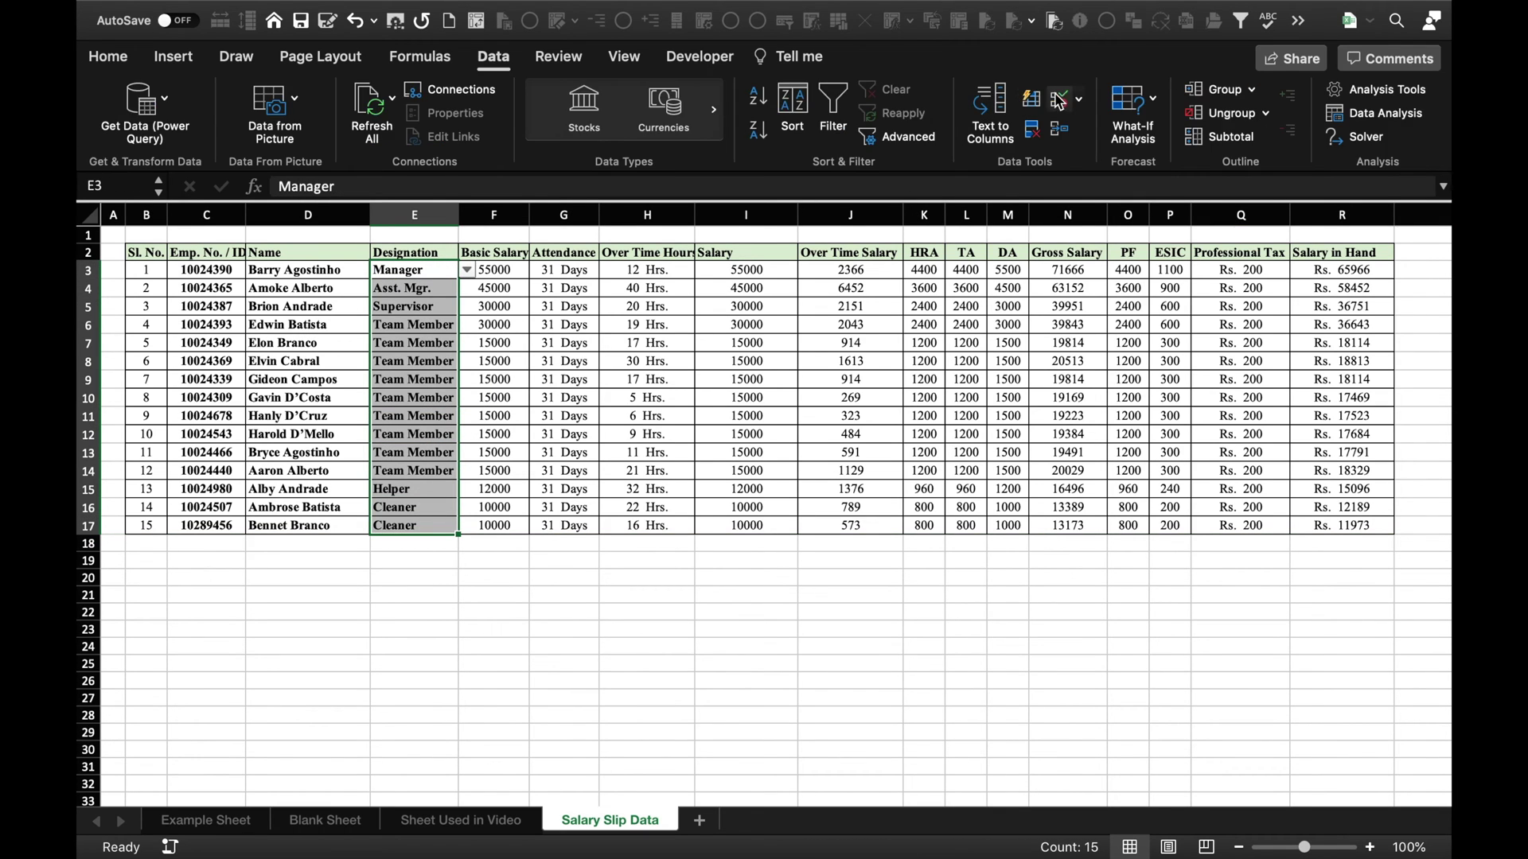
left_click(1070, 99)
left_click(1130, 124)
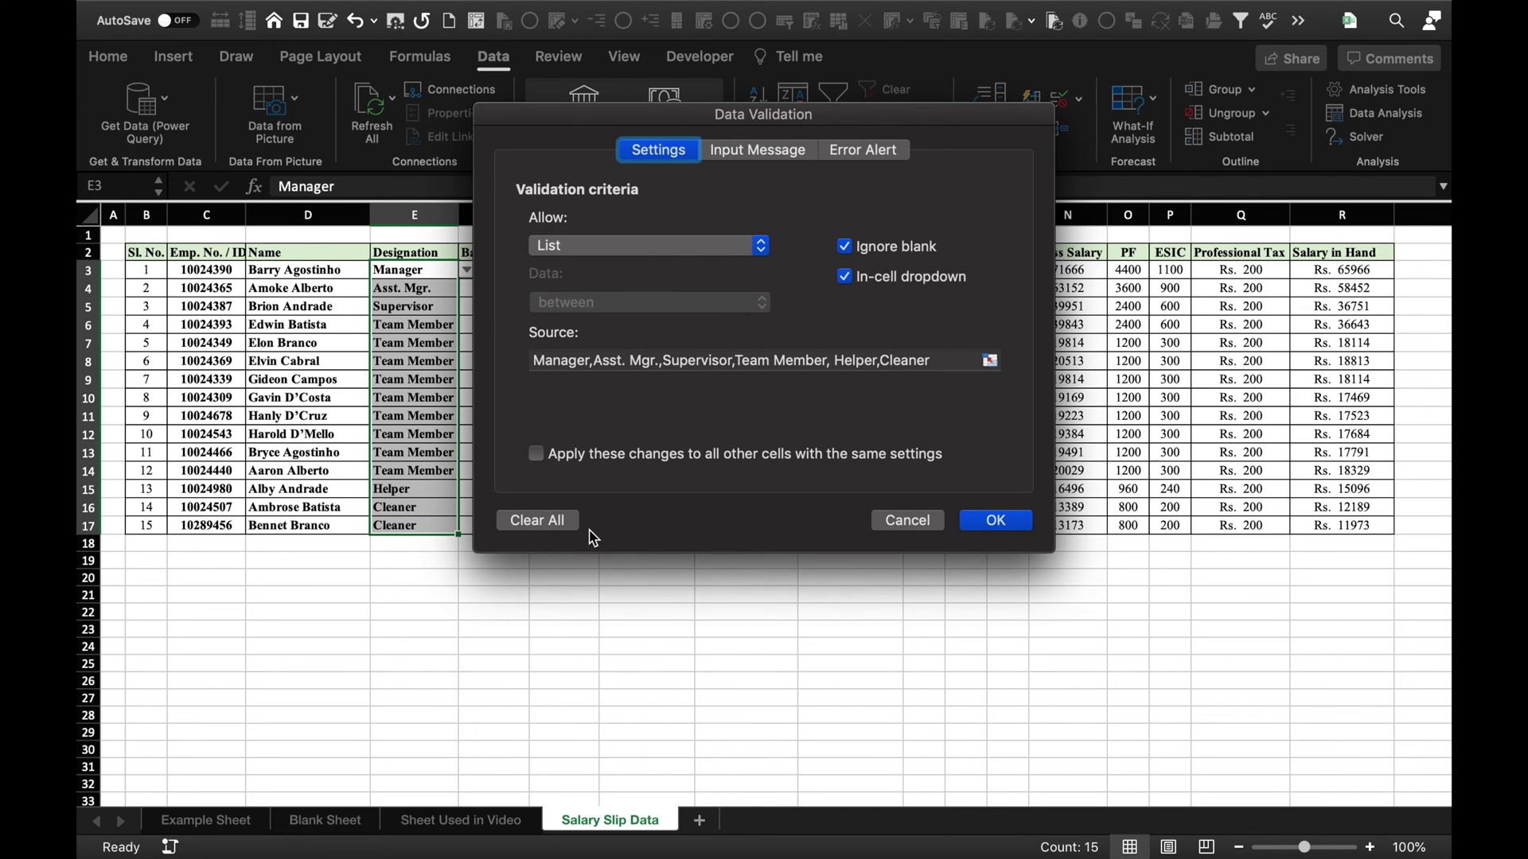
left_click(556, 521)
left_click(1015, 529)
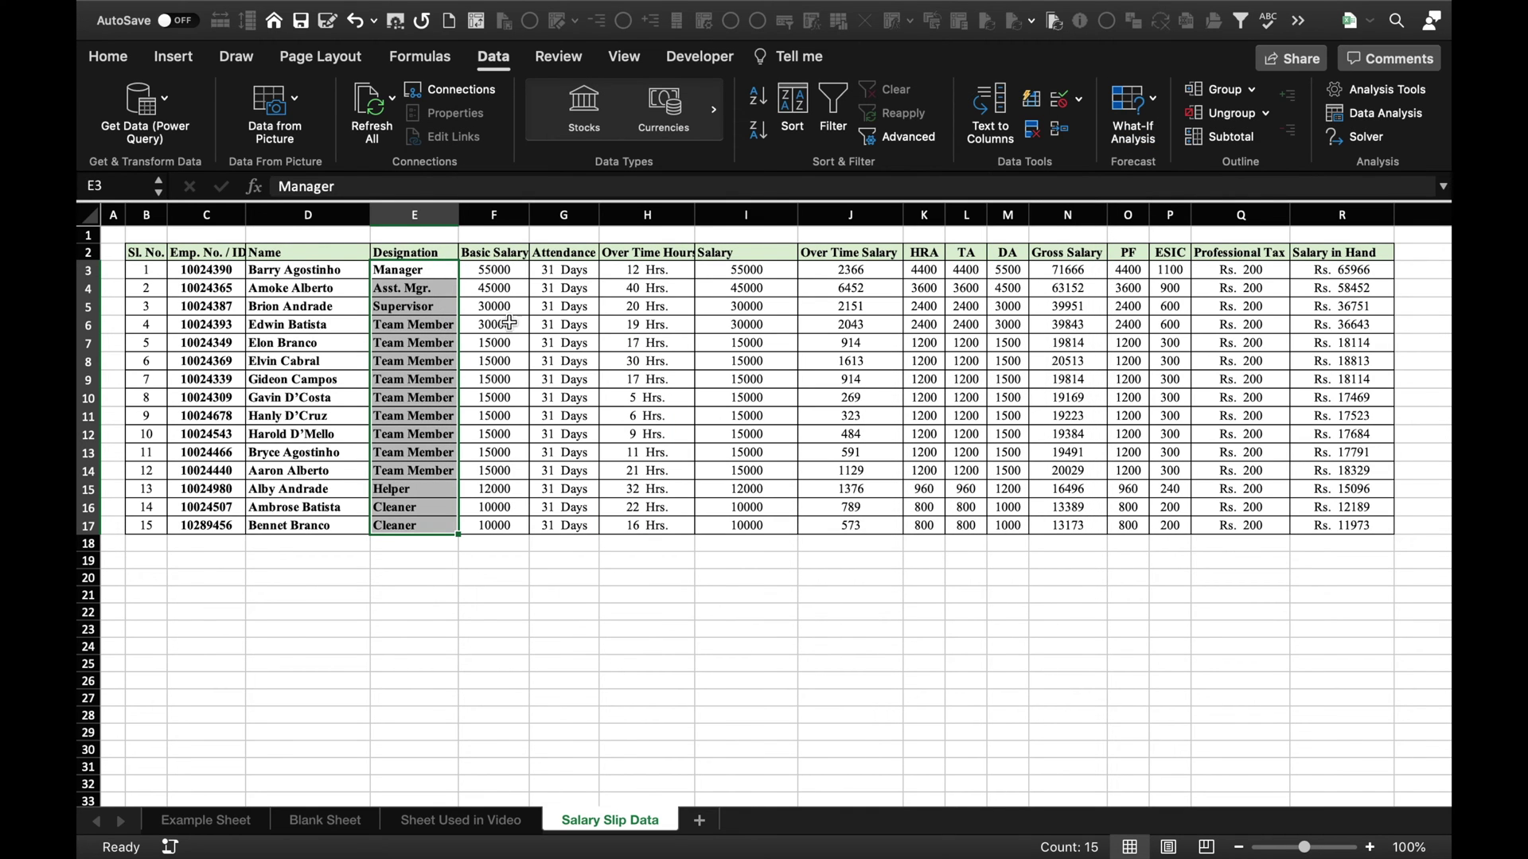
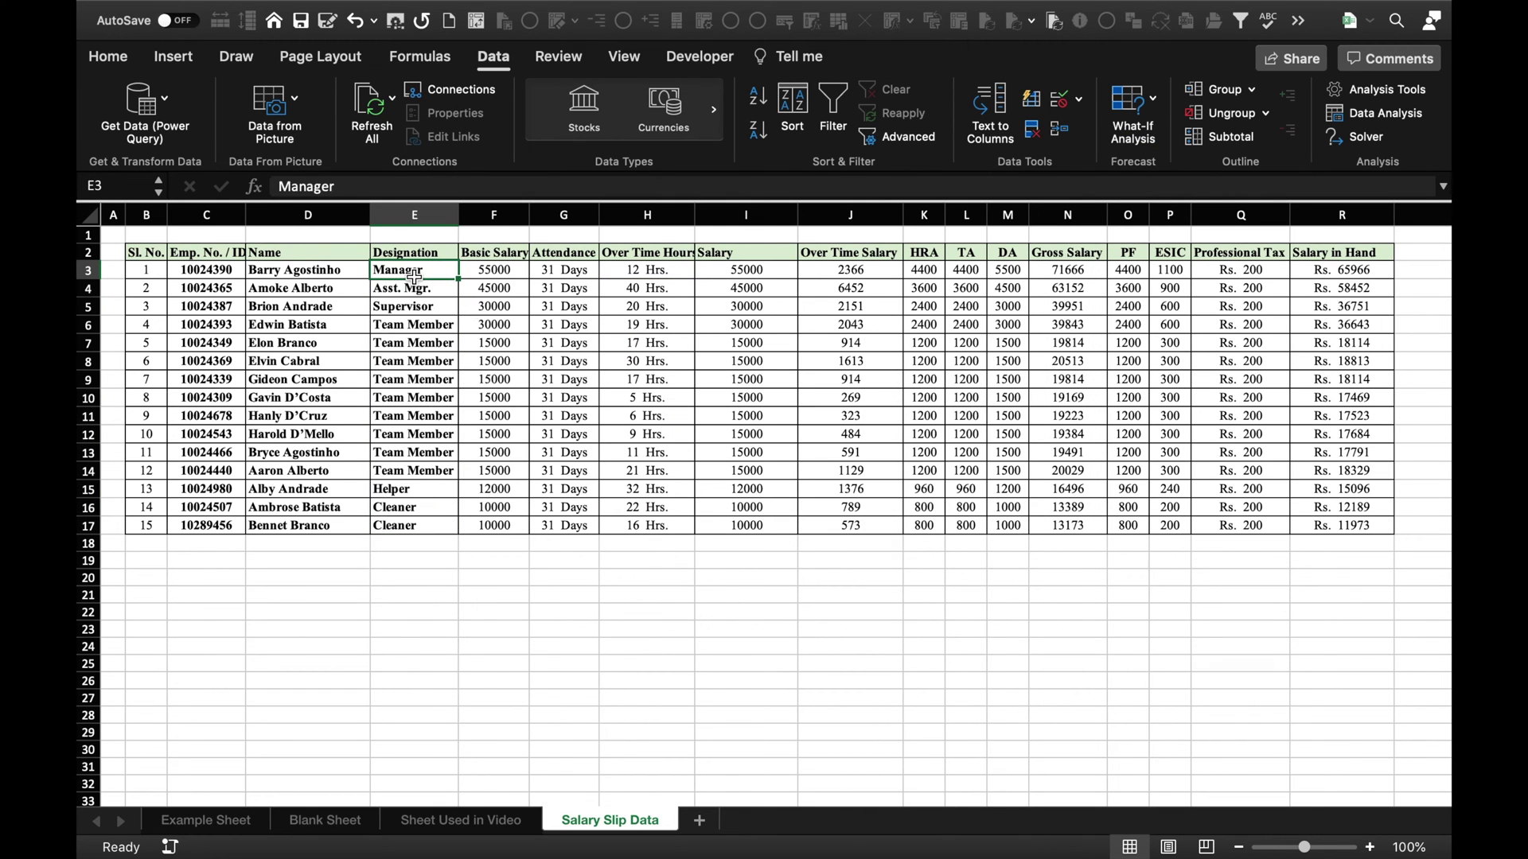
Go through the cells of row 3 from the Designation column onward to check their contents
key("Right")
key("Right")
key("Right")
key("Right")
key("Right")
key("Right")
key("Right")
key("Right")
key("Right")
key("Right")
key("Right")
key("Right")
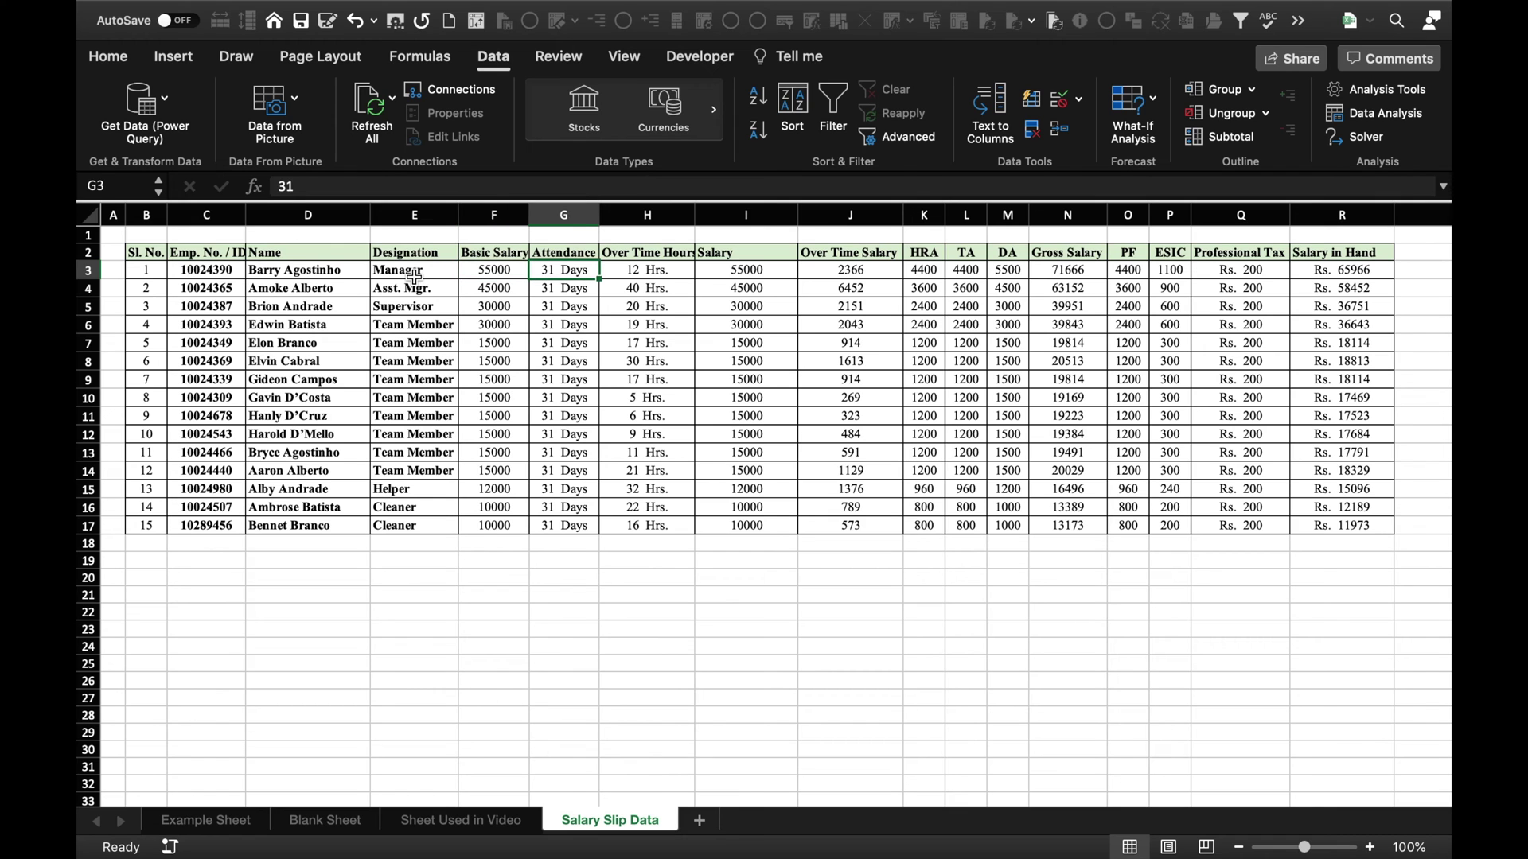
left_click(562, 646)
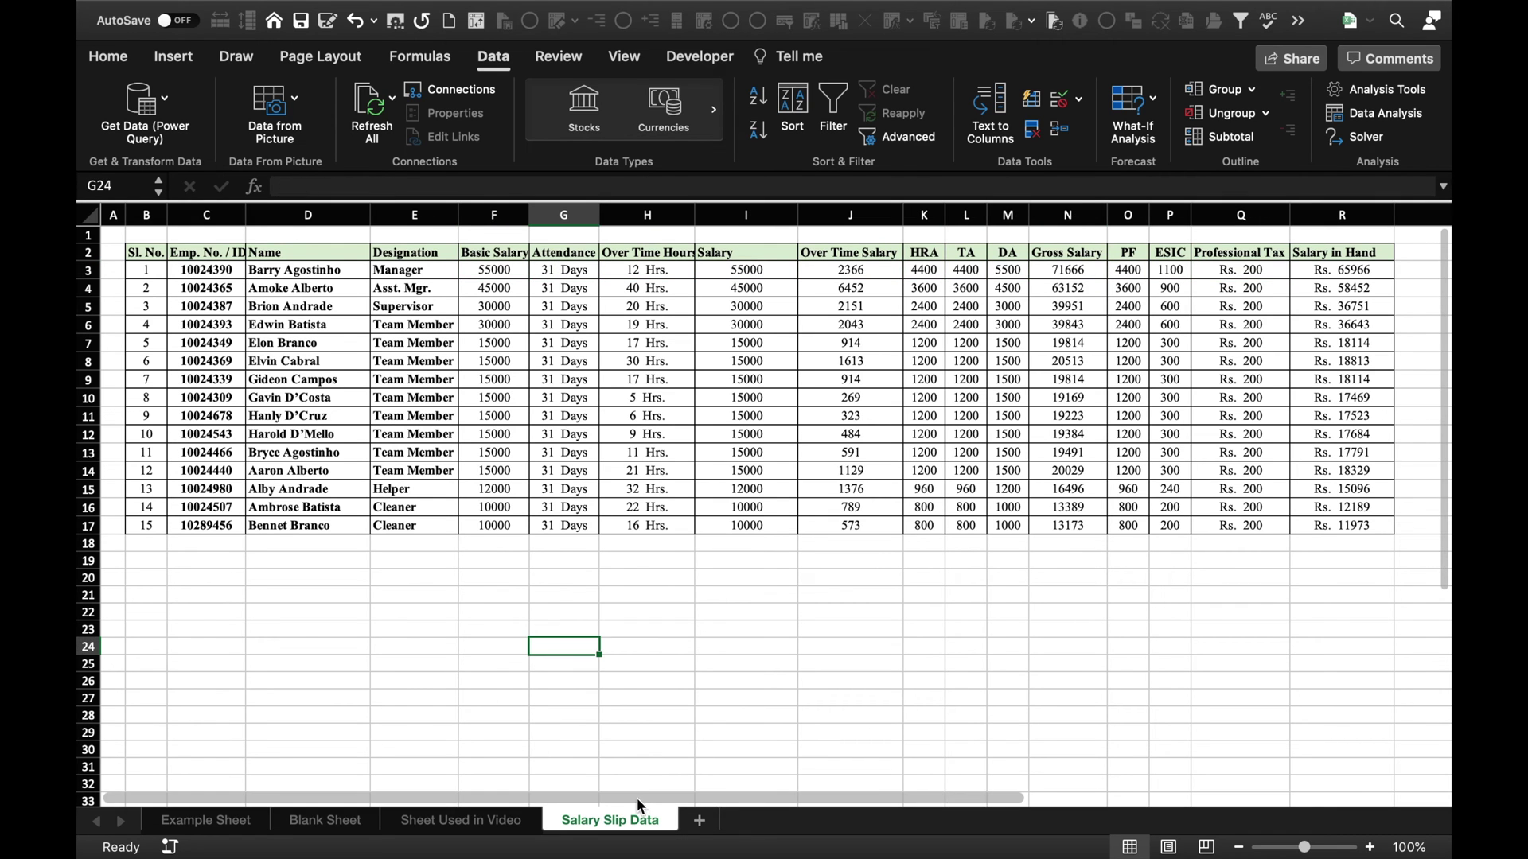
Add the column headings "Salary in Words" in S2, "PF No." in T2 and "ESIC No." in U2
scroll(563, 646, "right", 3)
left_click(860, 142)
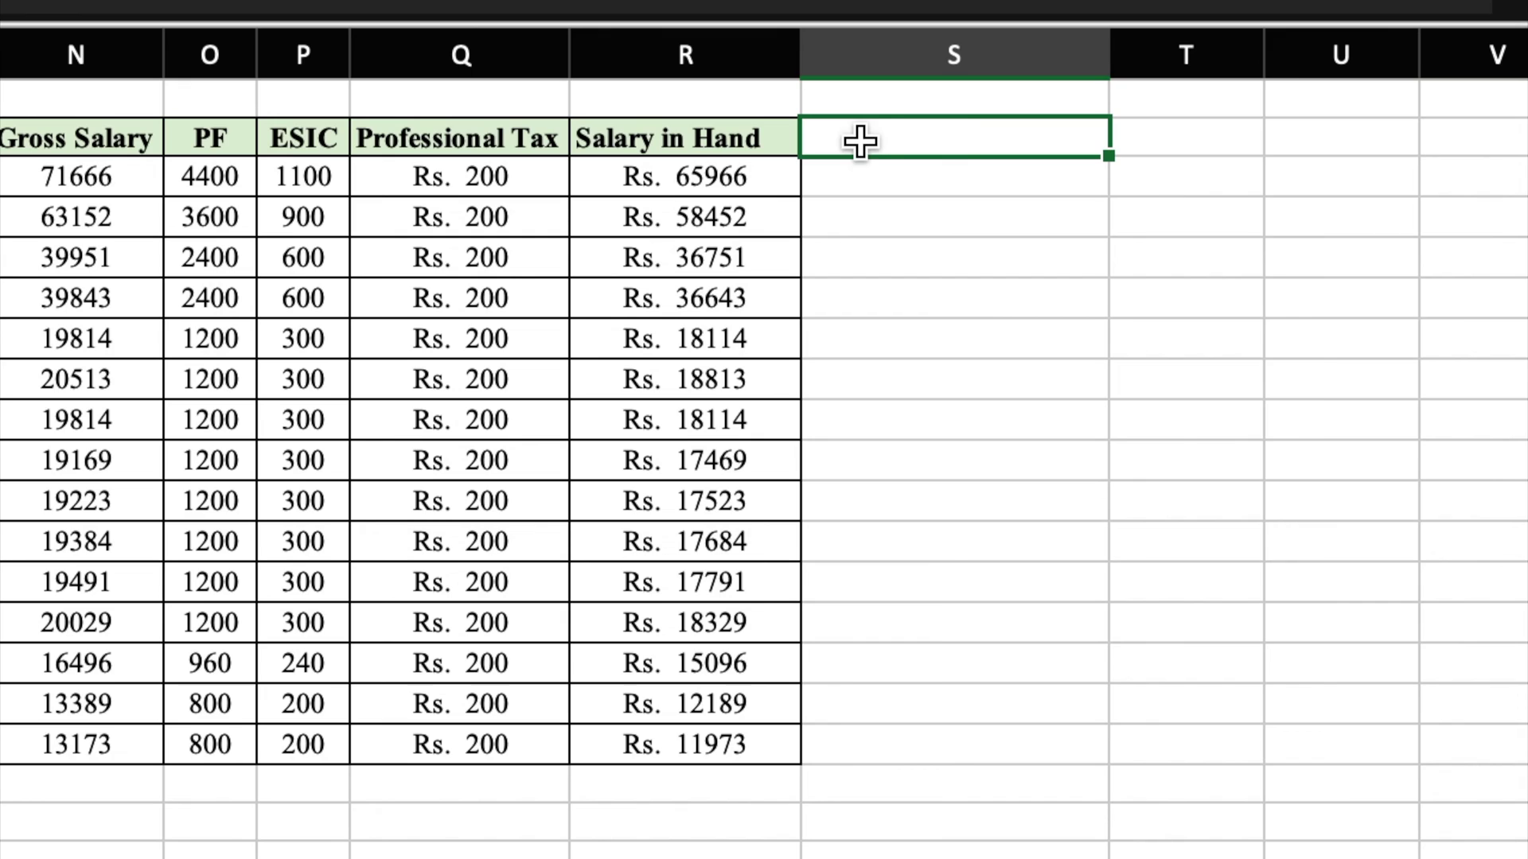
type("Salary in Words")
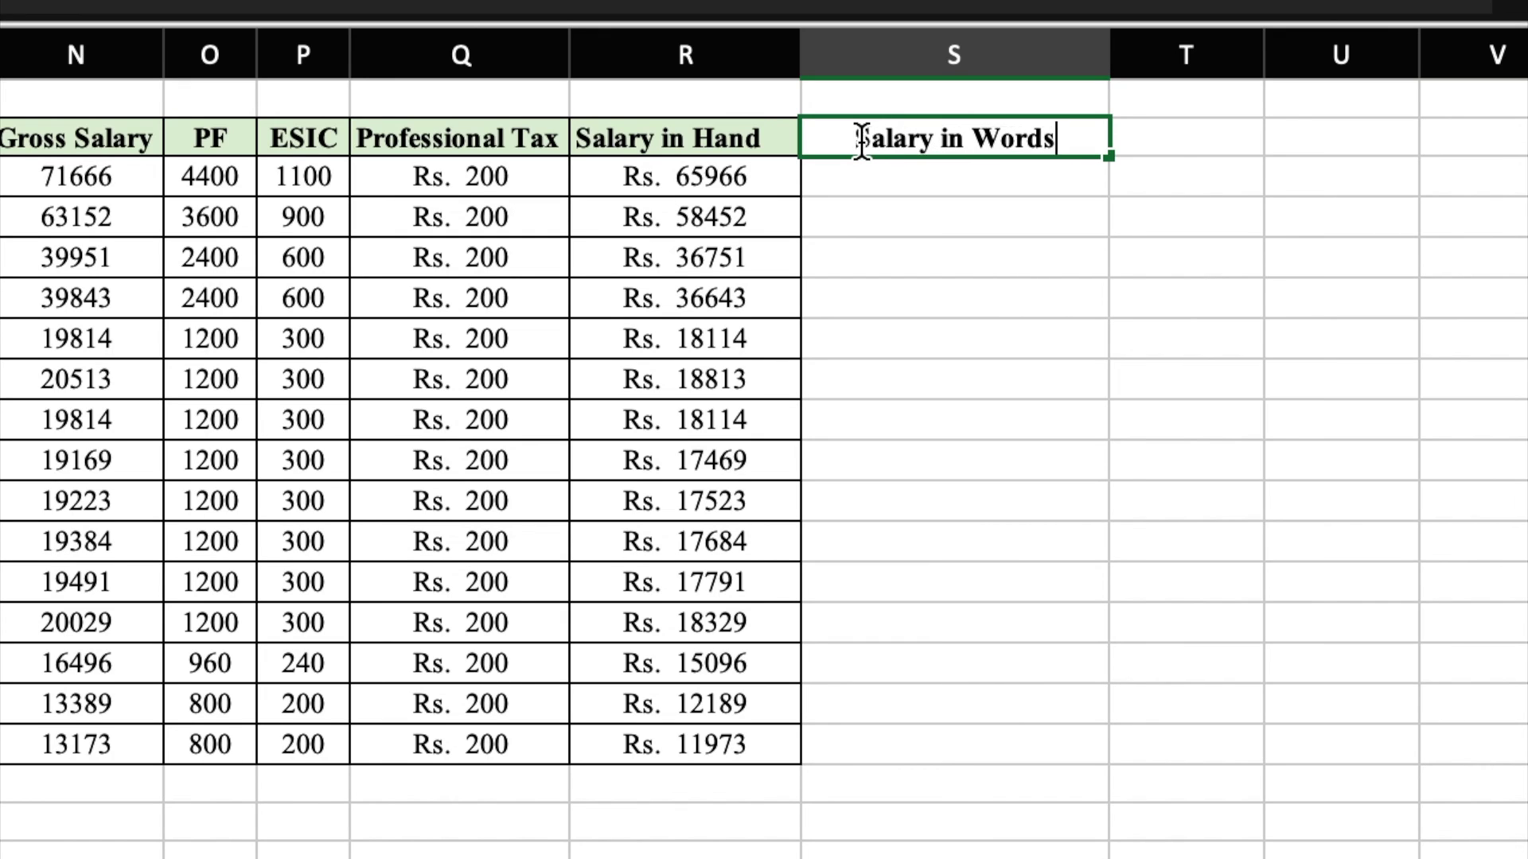
left_click(1197, 143)
type("PF No.")
left_click(1356, 135)
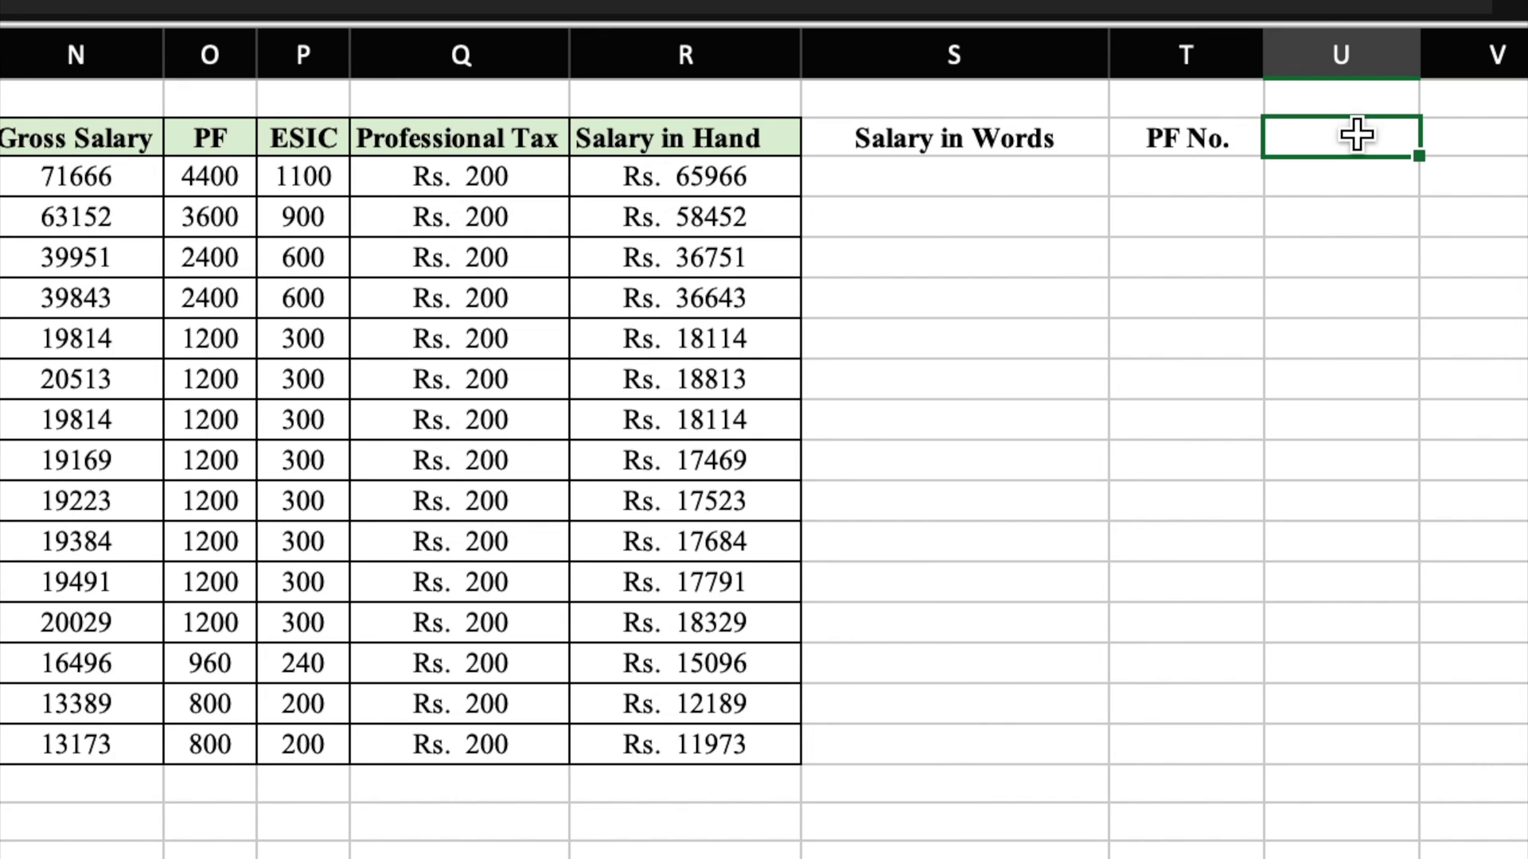
type("ESIC No.")
Enter the first employee's PF number in T3 and fill the series down to T17
left_click(1221, 183)
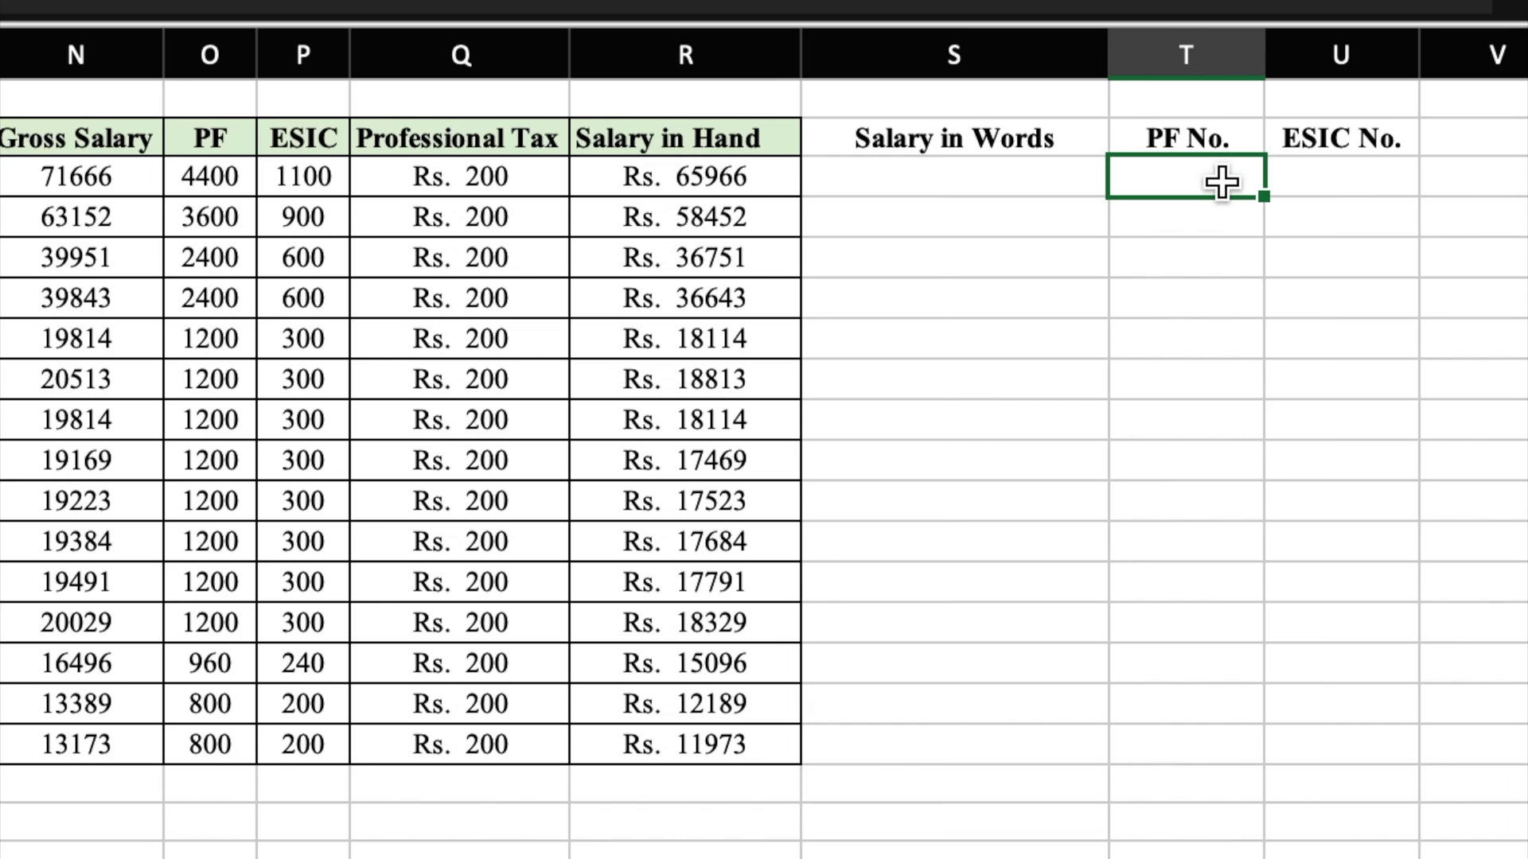
type("PF 001")
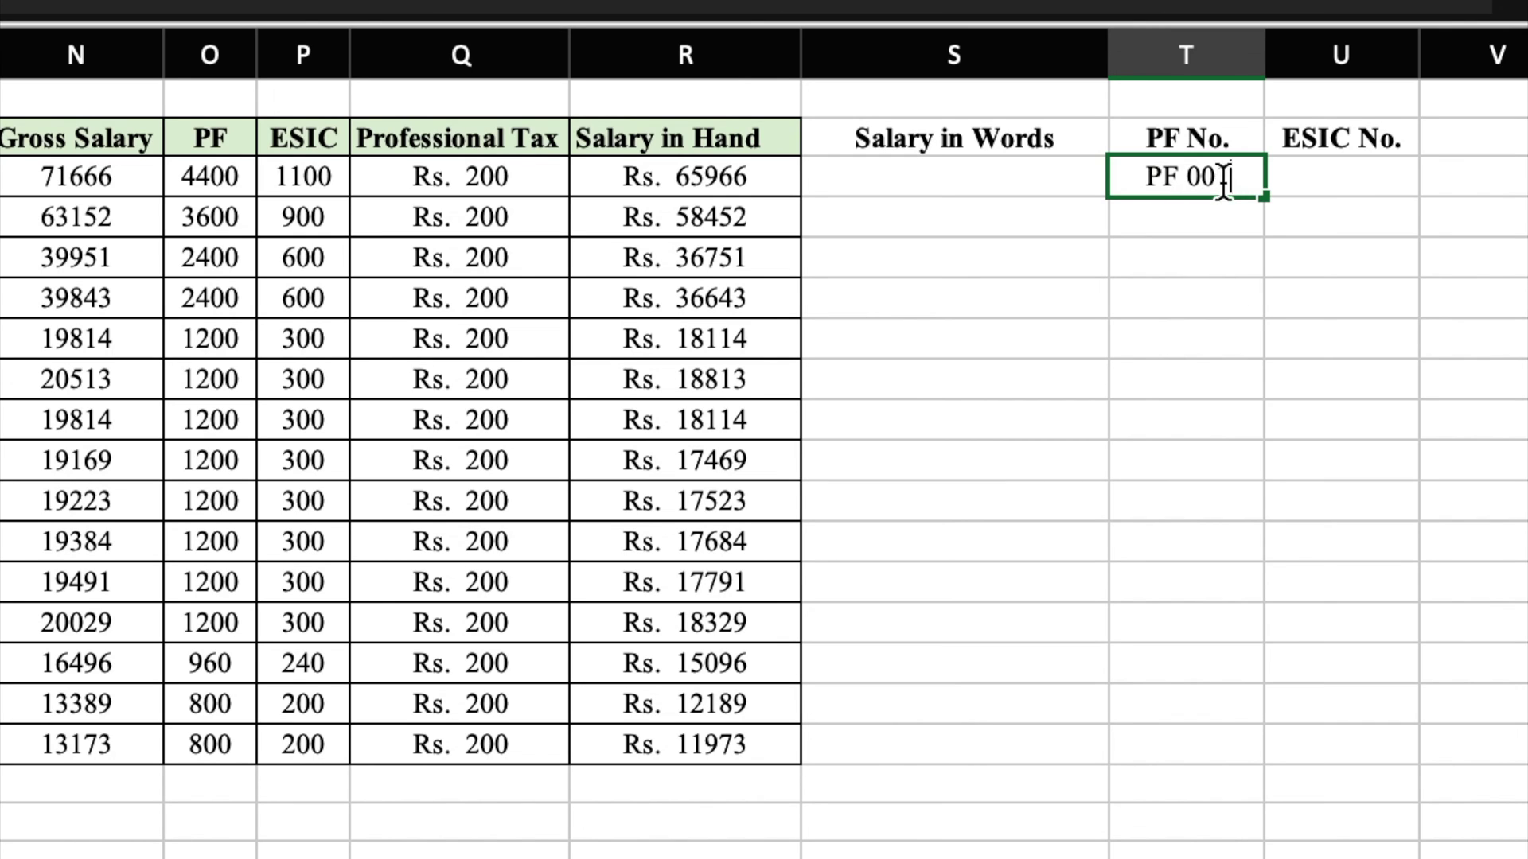
left_click_drag(1265, 195, 1265, 752)
Enter the first employee's ESIC number in U3 and fill the series down to U17
left_click(1361, 185)
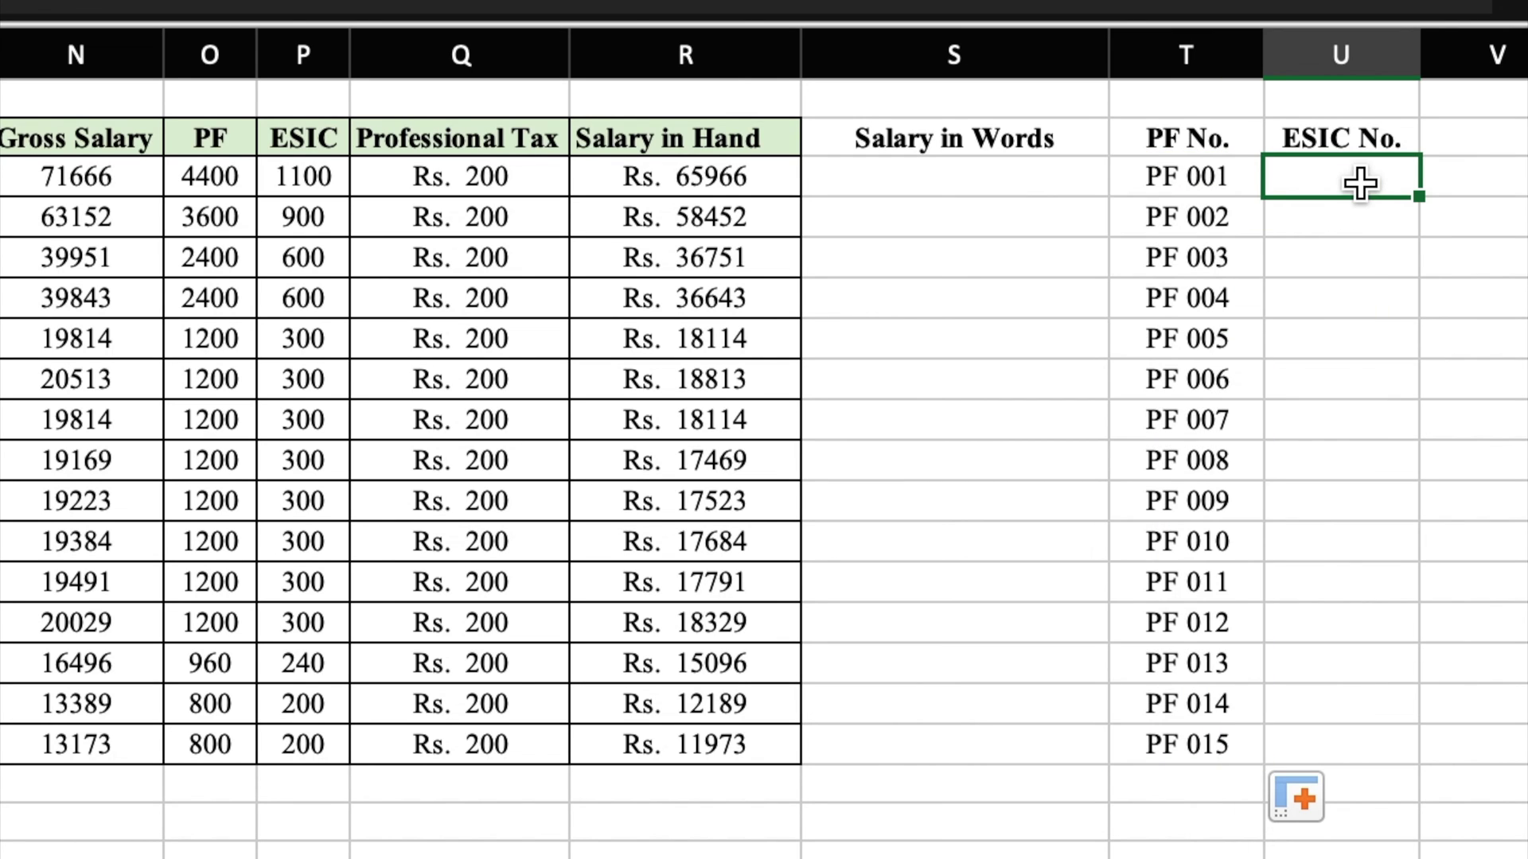
type("ES 015")
key("Tab")
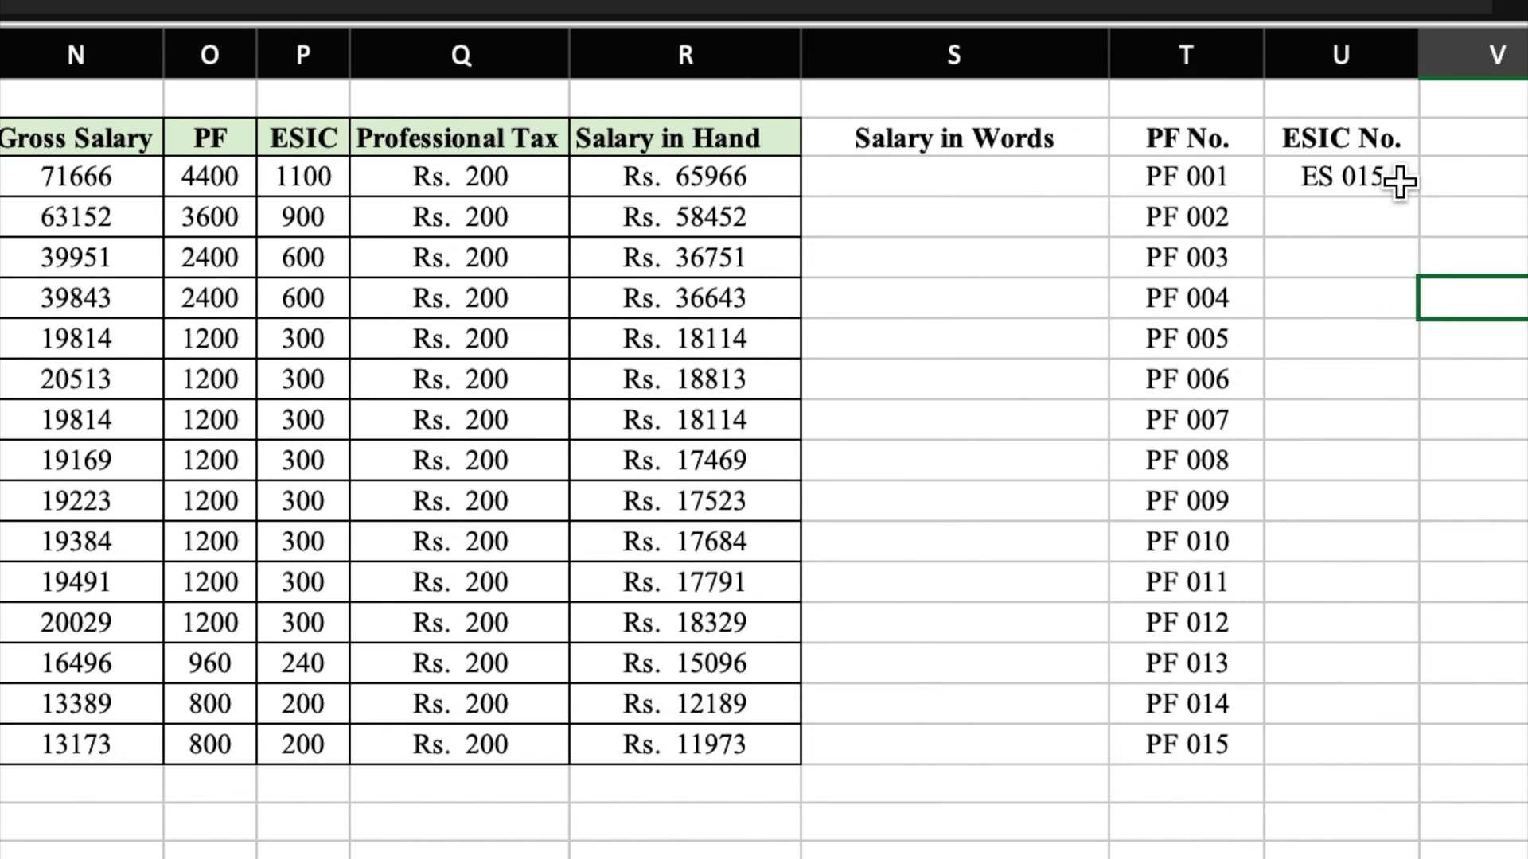
left_click(1371, 177)
left_click_drag(1418, 195, 1408, 747)
left_click(505, 457)
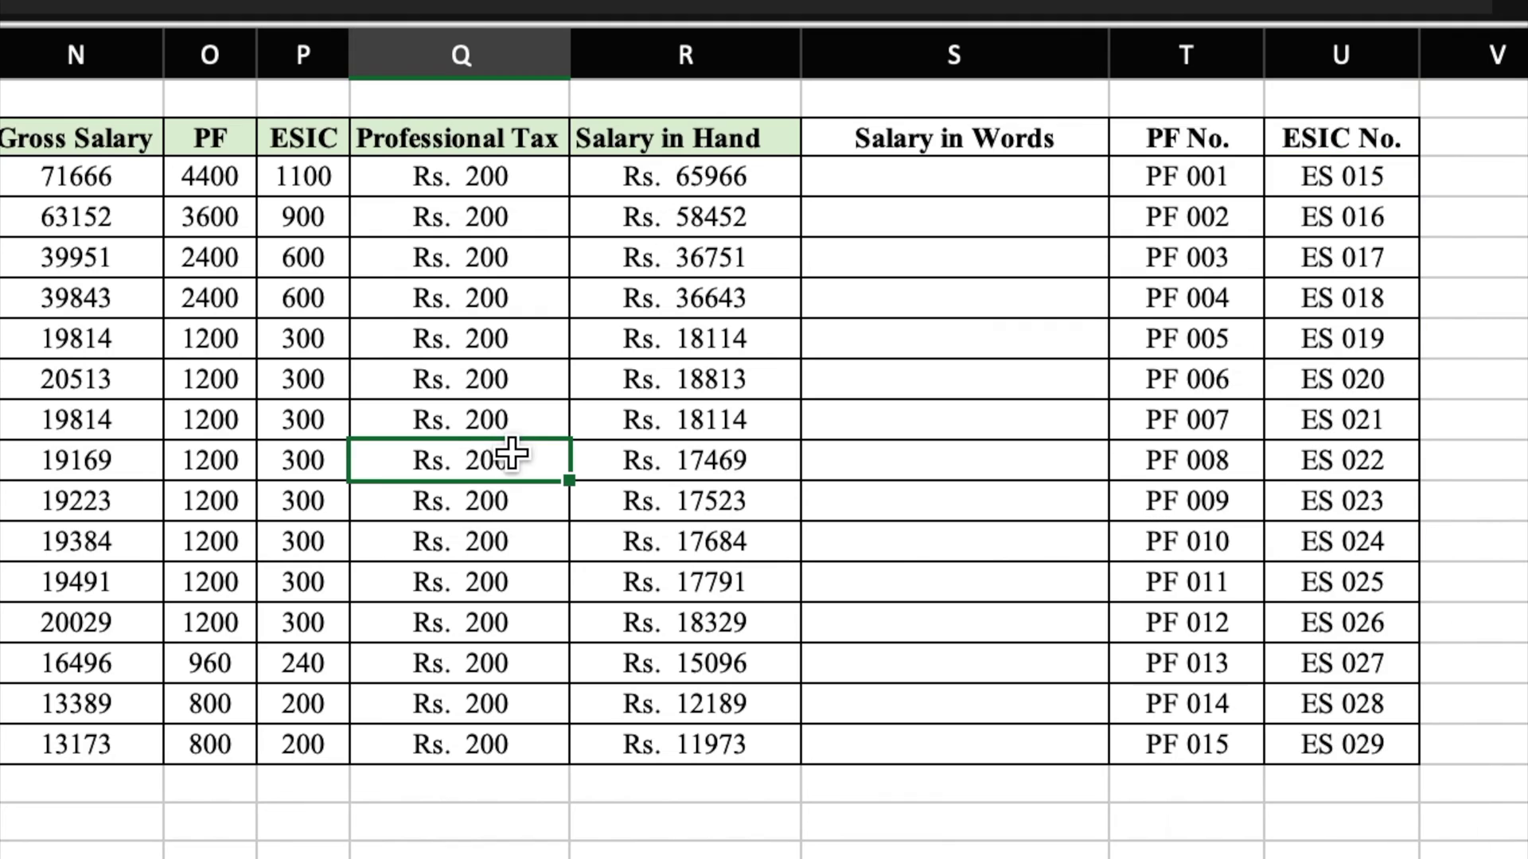
Try to spell out the first employee's salary in hand in S3 with the formula =spellnumber(R3)
left_click(981, 177)
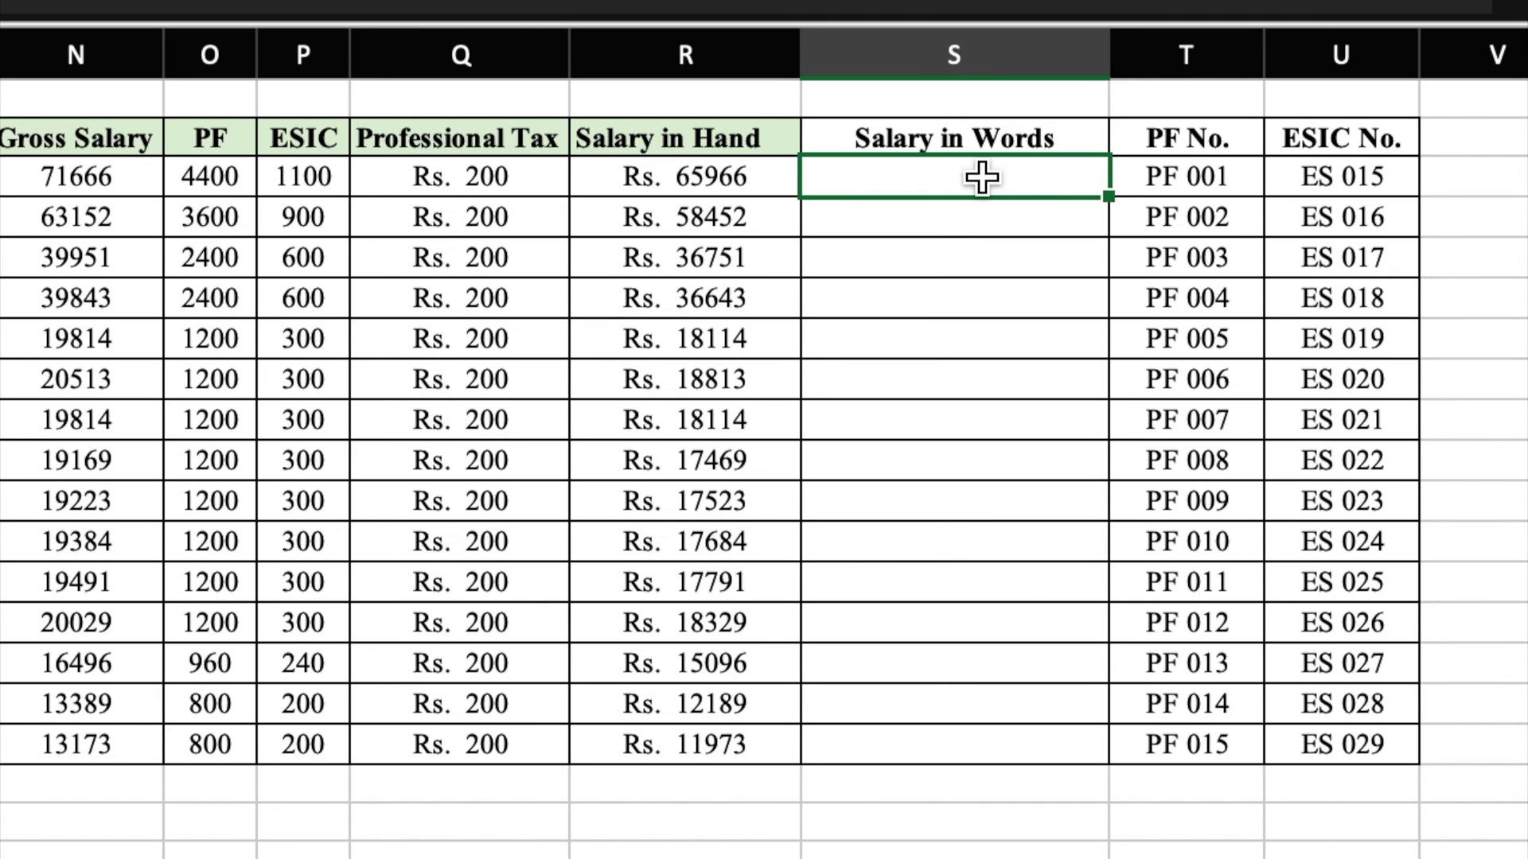
type("=")
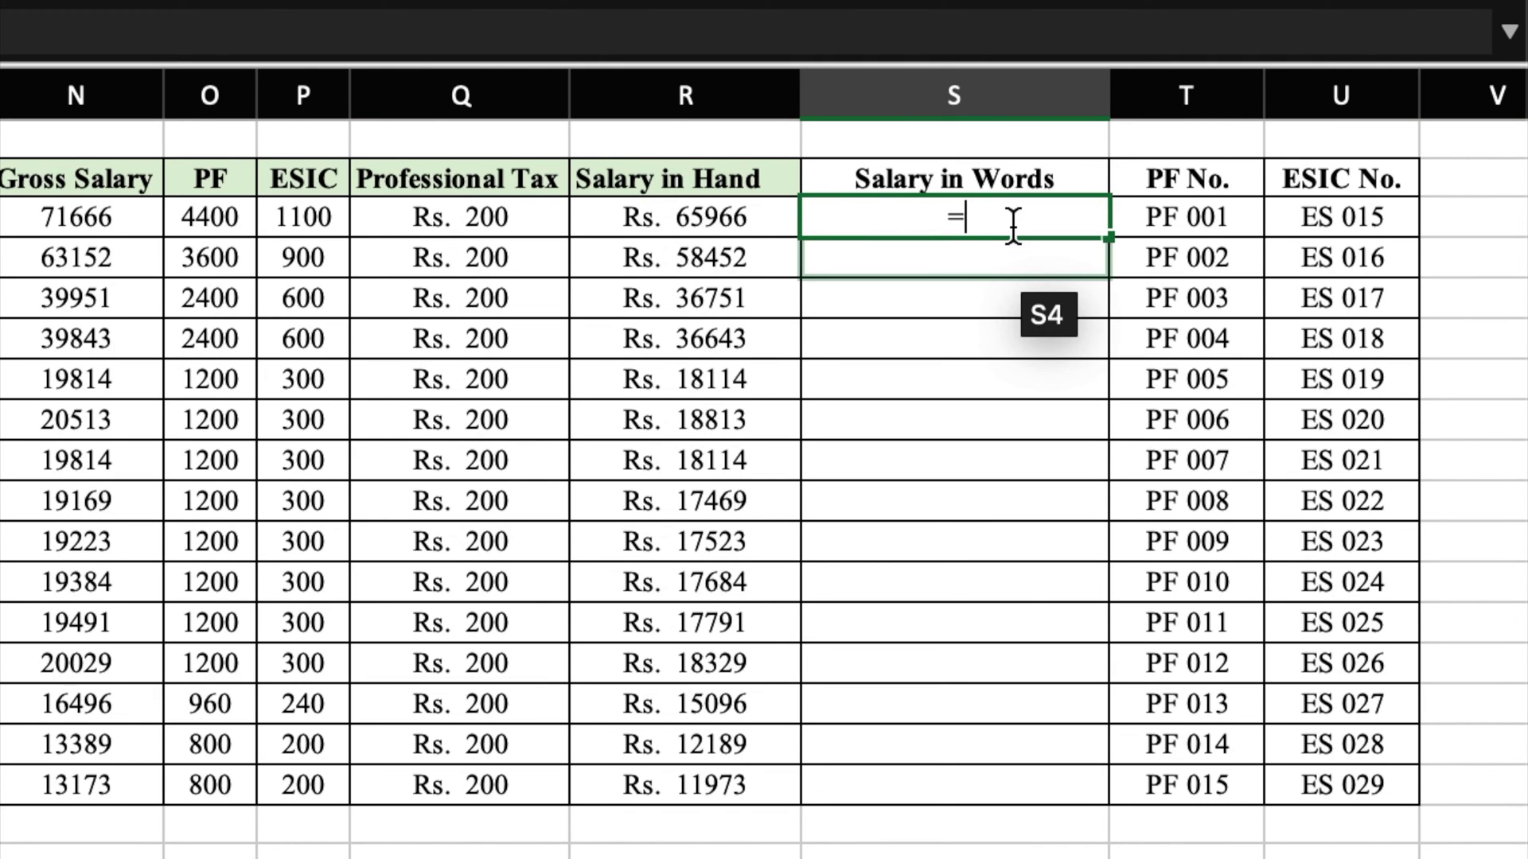
type("spellnumber(")
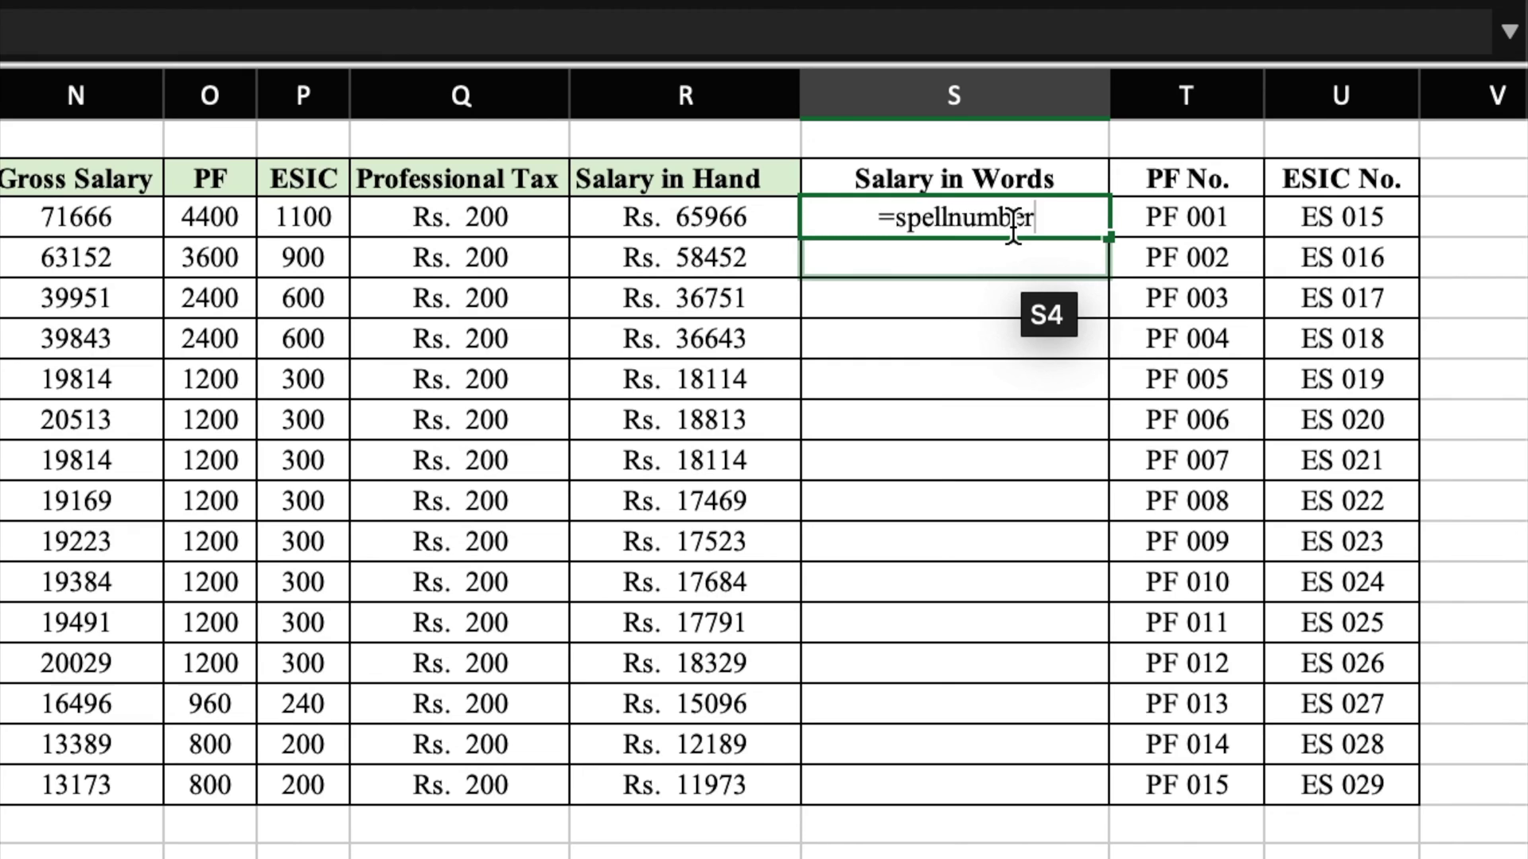
left_click(720, 231)
type(")")
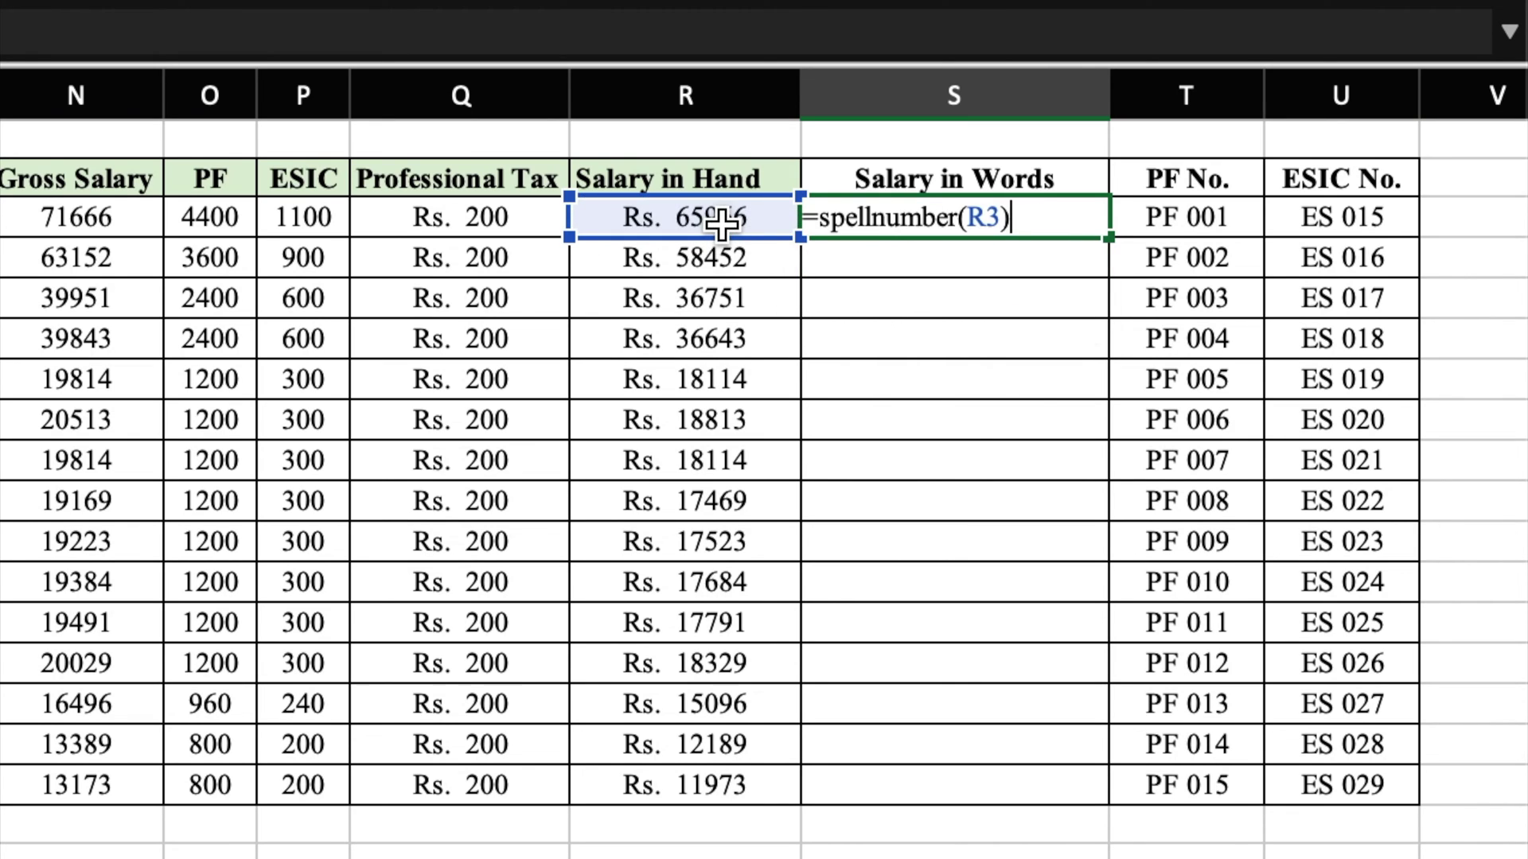
key("Return")
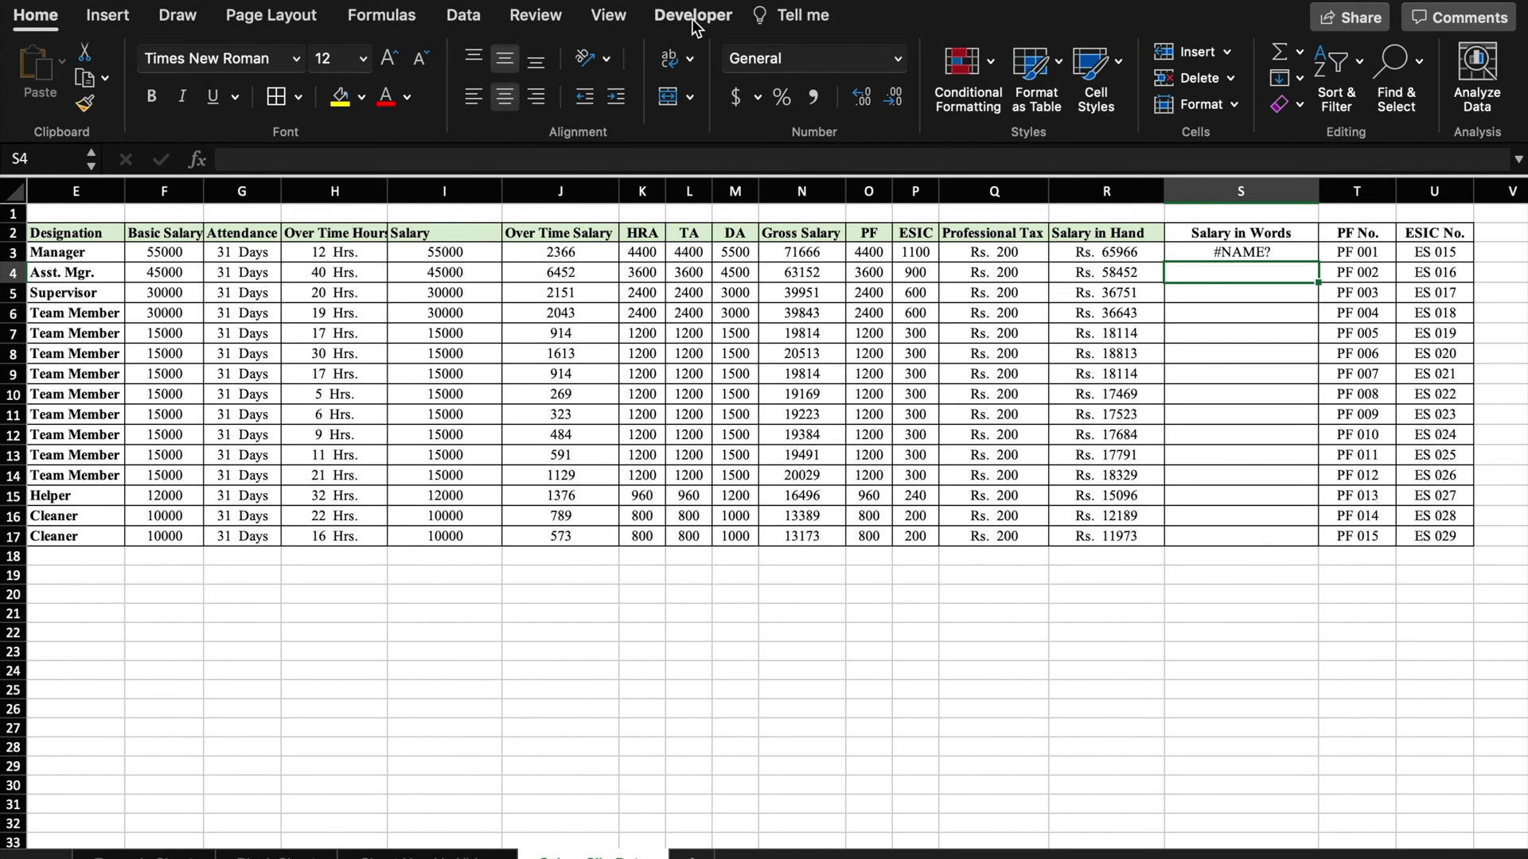
Open the Visual Basic editor for the workbook and insert a new code module
left_click(693, 18)
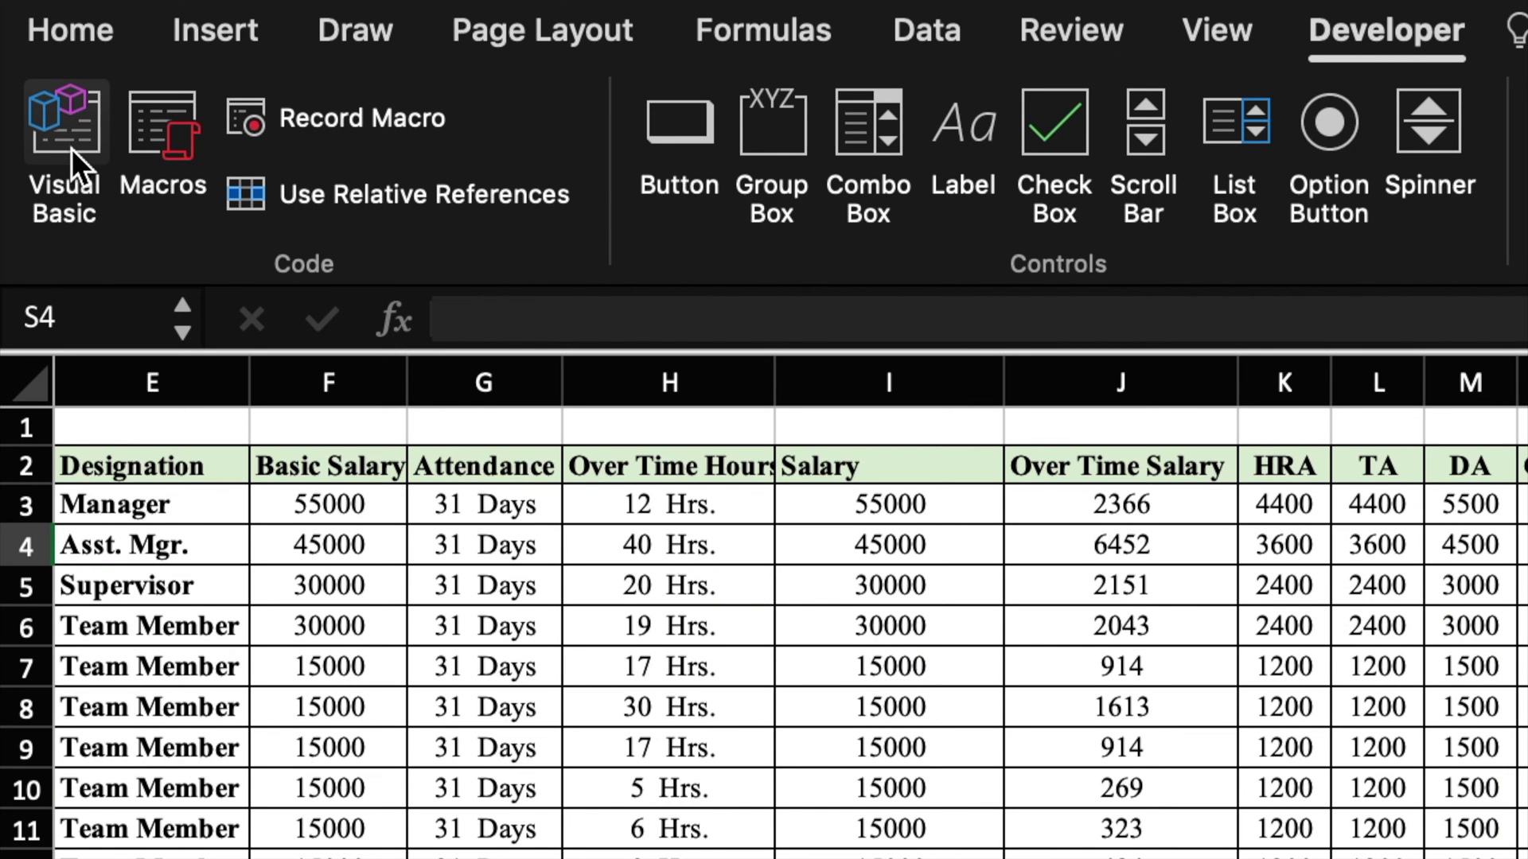
left_click(70, 145)
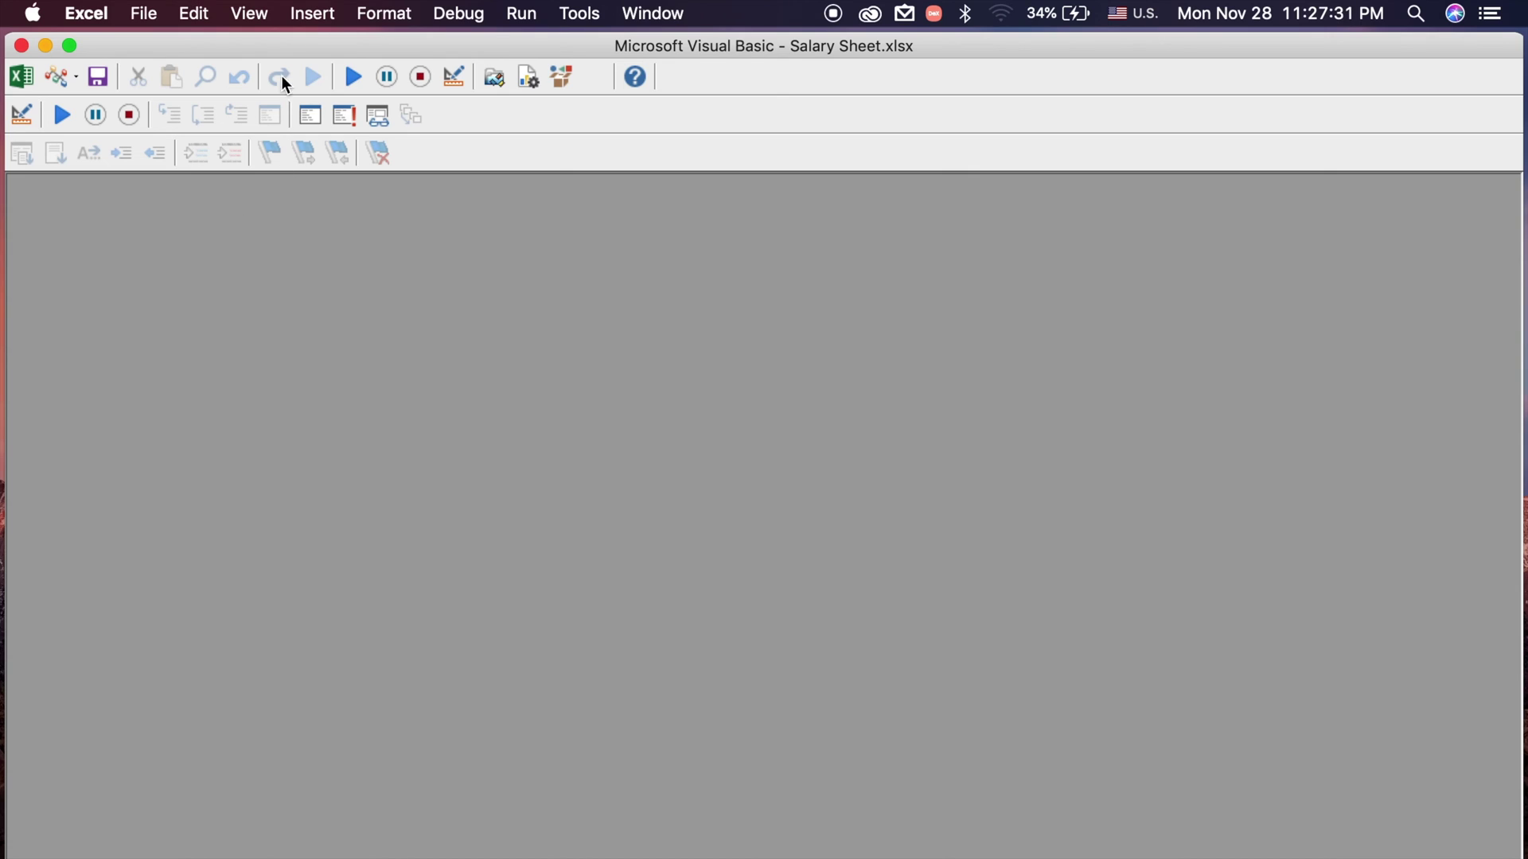
left_click(312, 13)
left_click(363, 61)
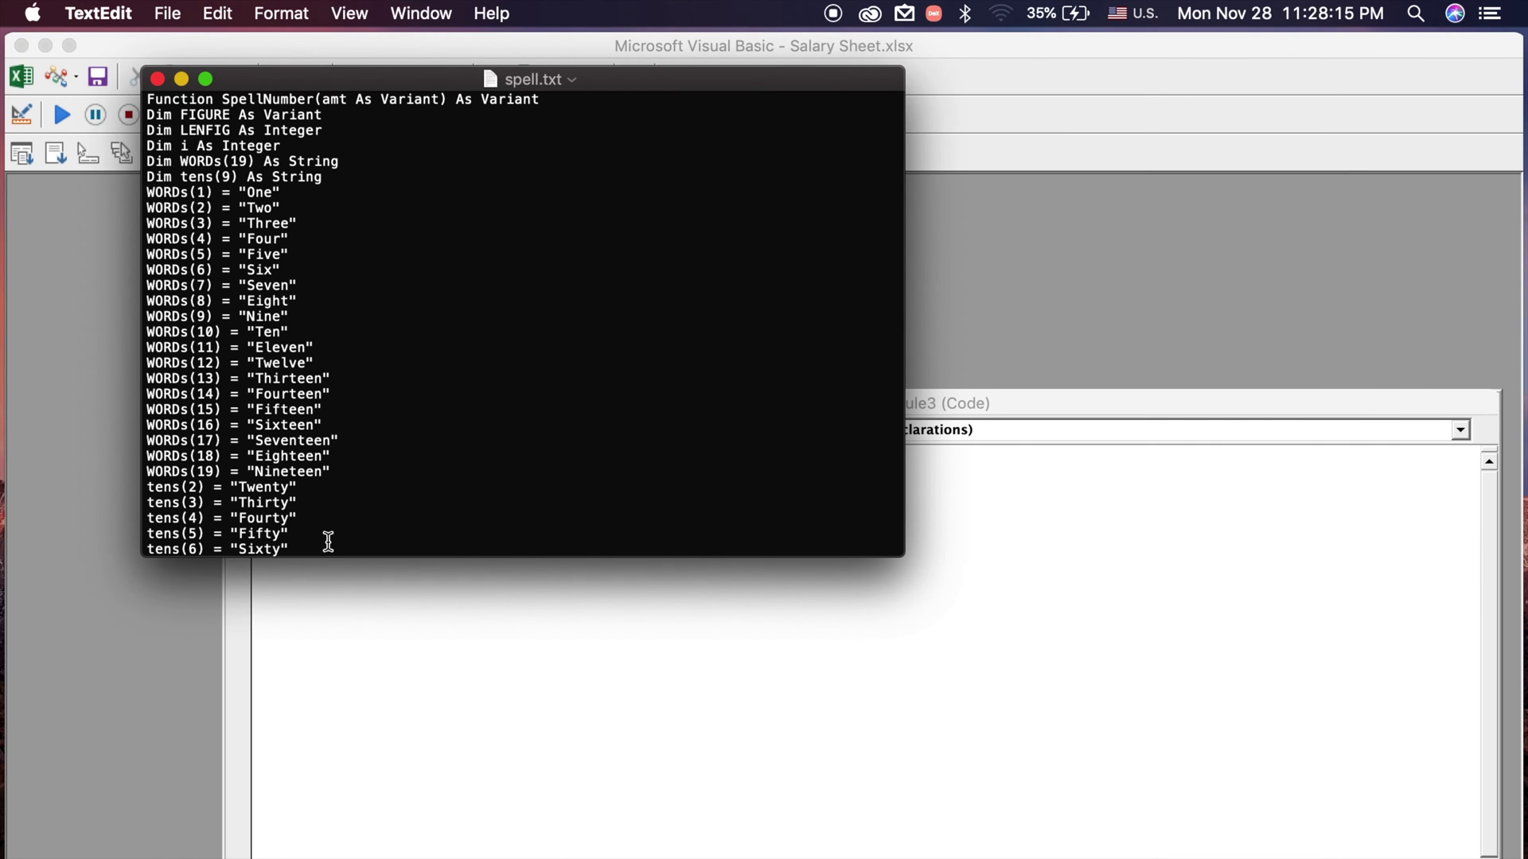
Copy the whole SpellNumber function code from spell.txt in TextEdit into the new Module3 code window
key("super+a")
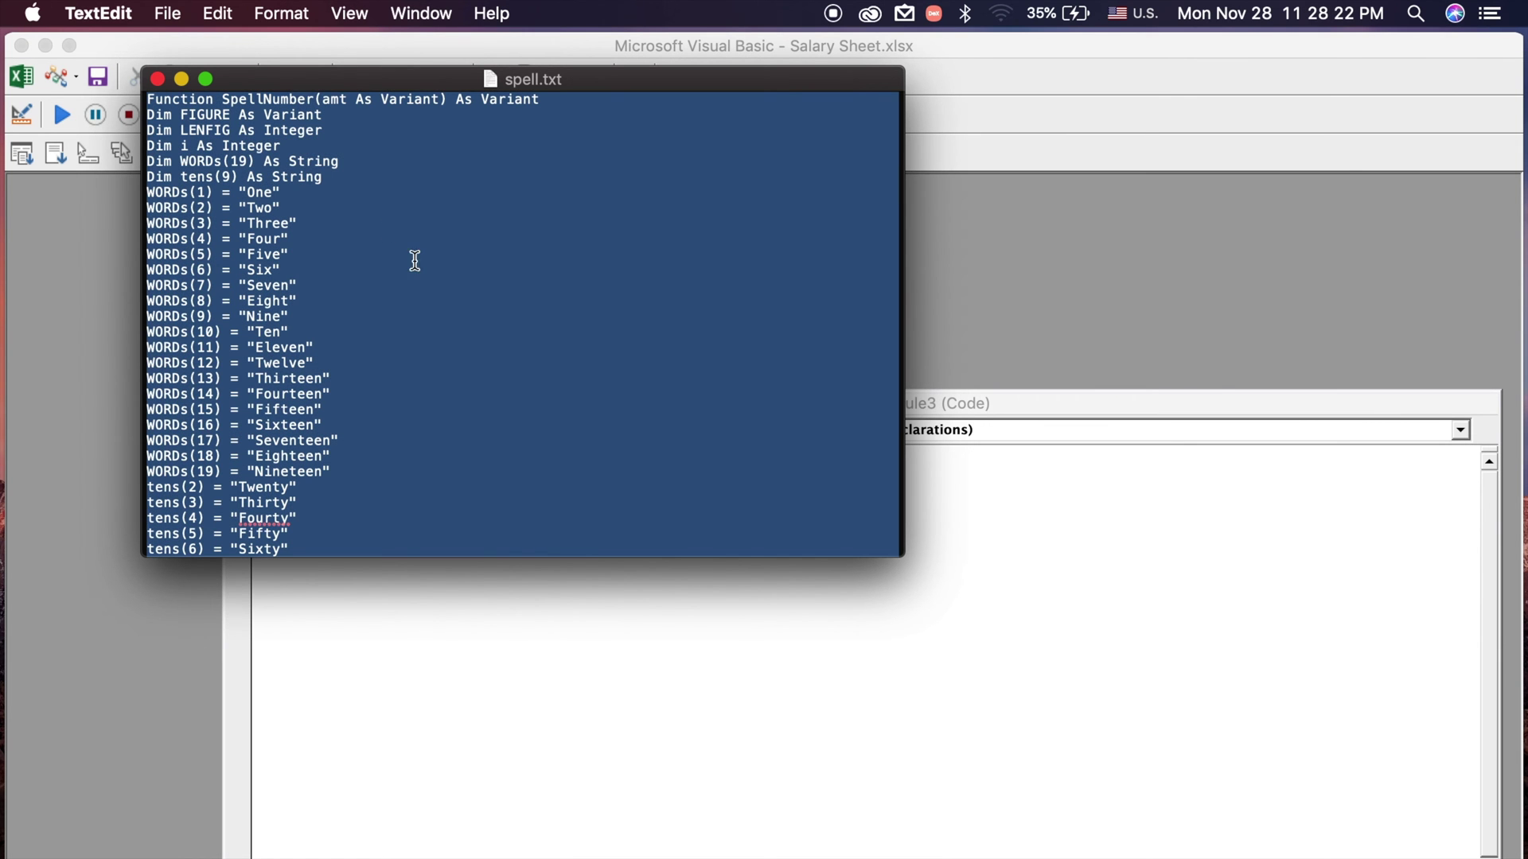
left_click(647, 618)
key("super+v")
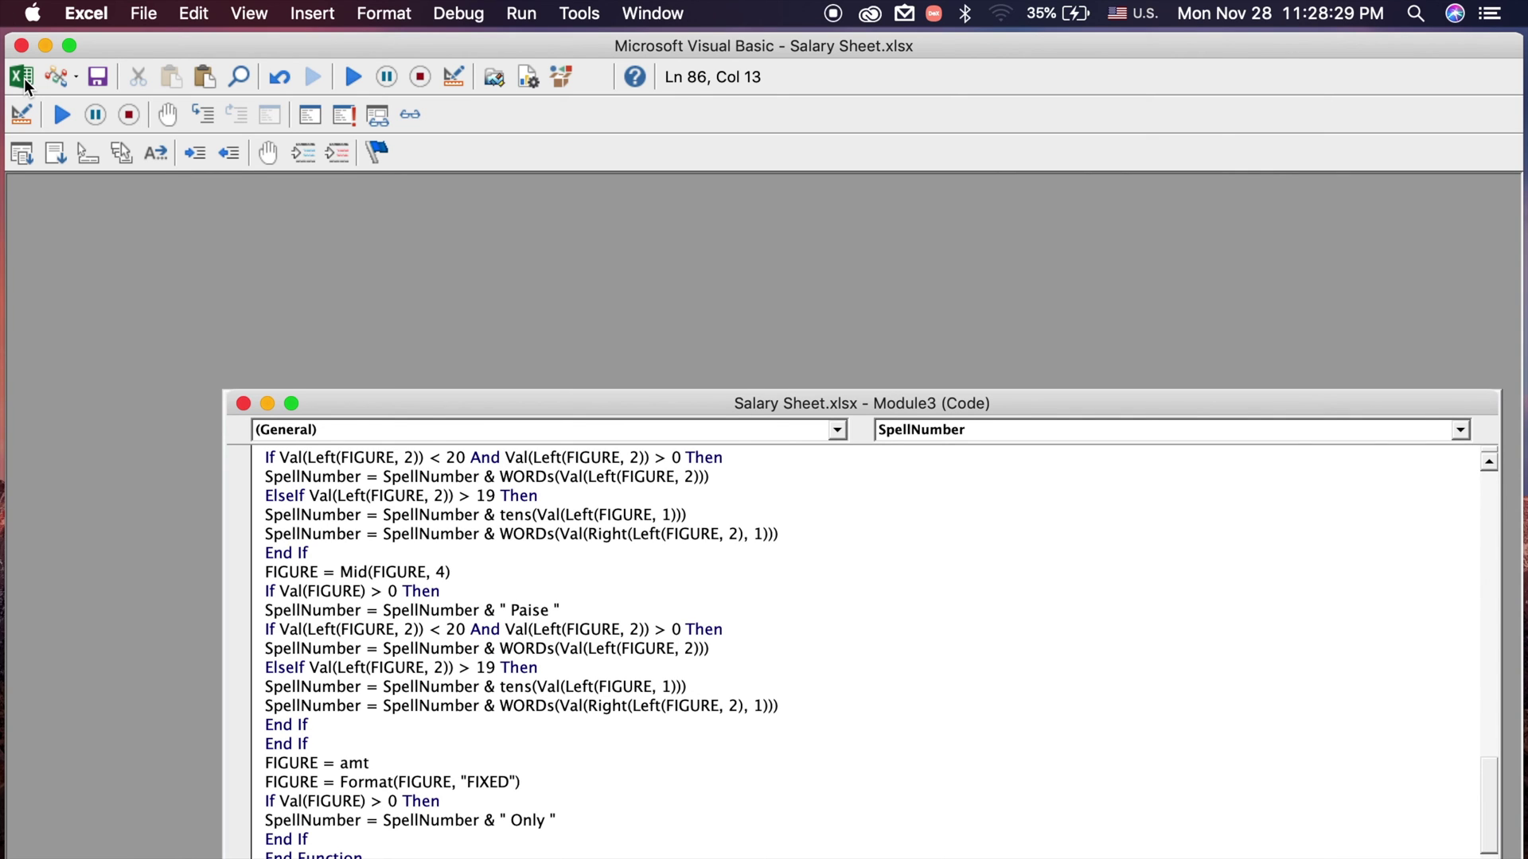
Return to the Excel salary sheet and replace the entry in S3 with the formula =spellnumber(R3)
left_click(22, 77)
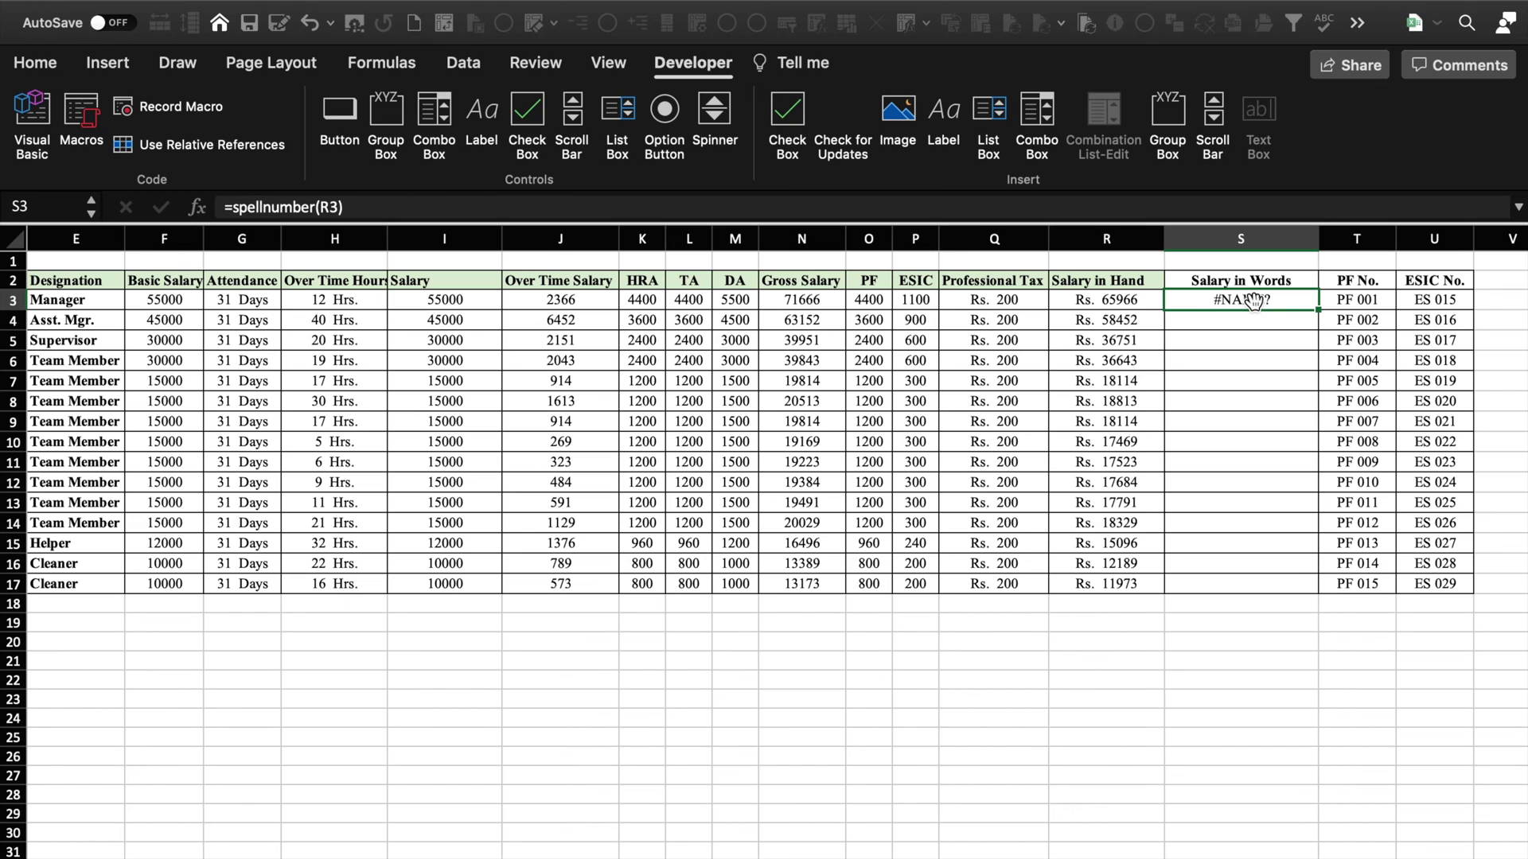
key("Delete")
type("=sp")
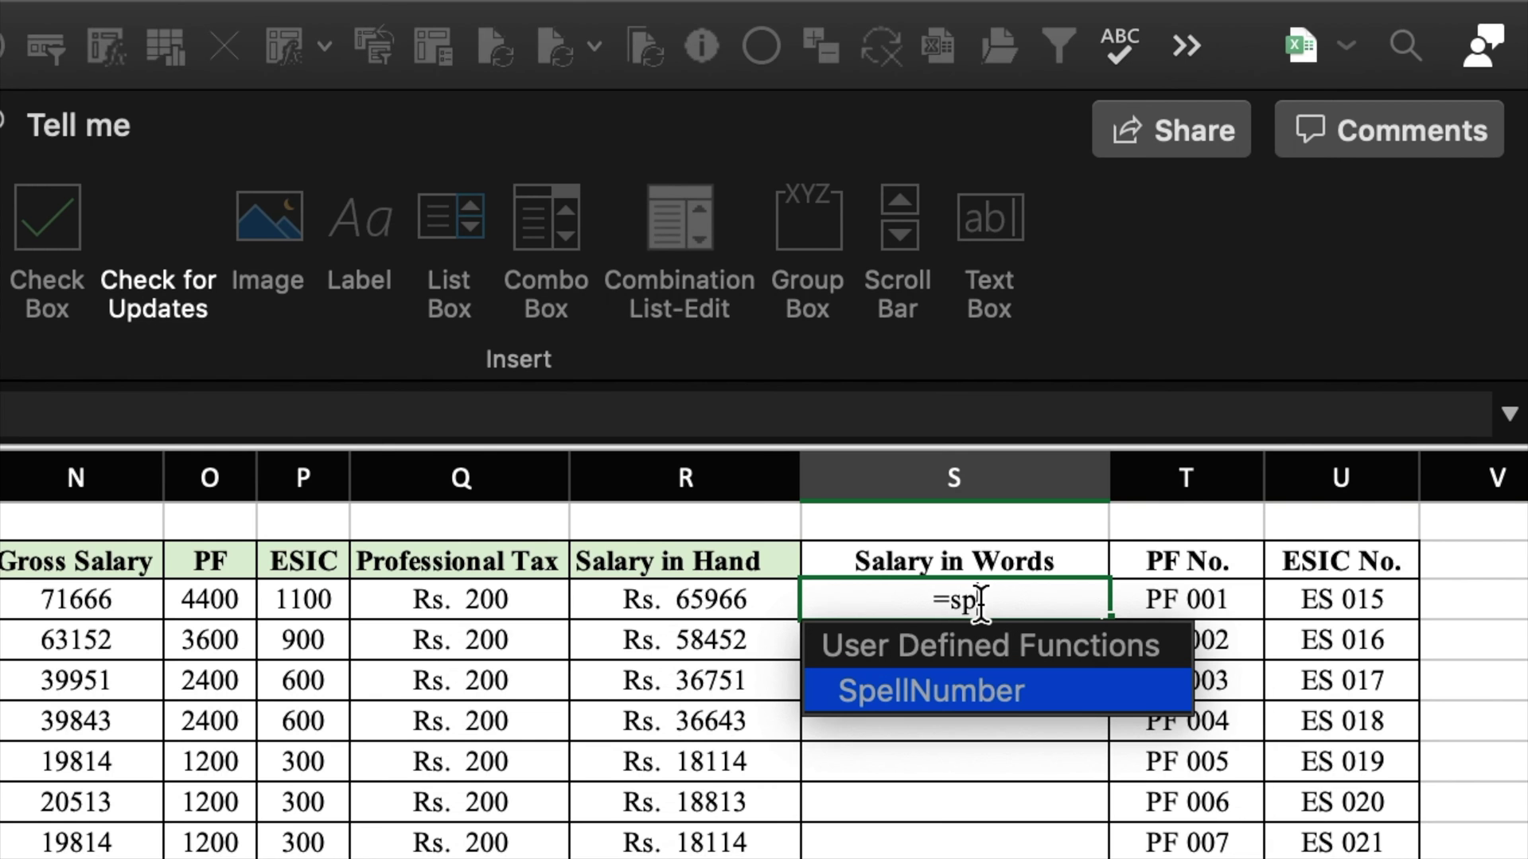
type("ell")
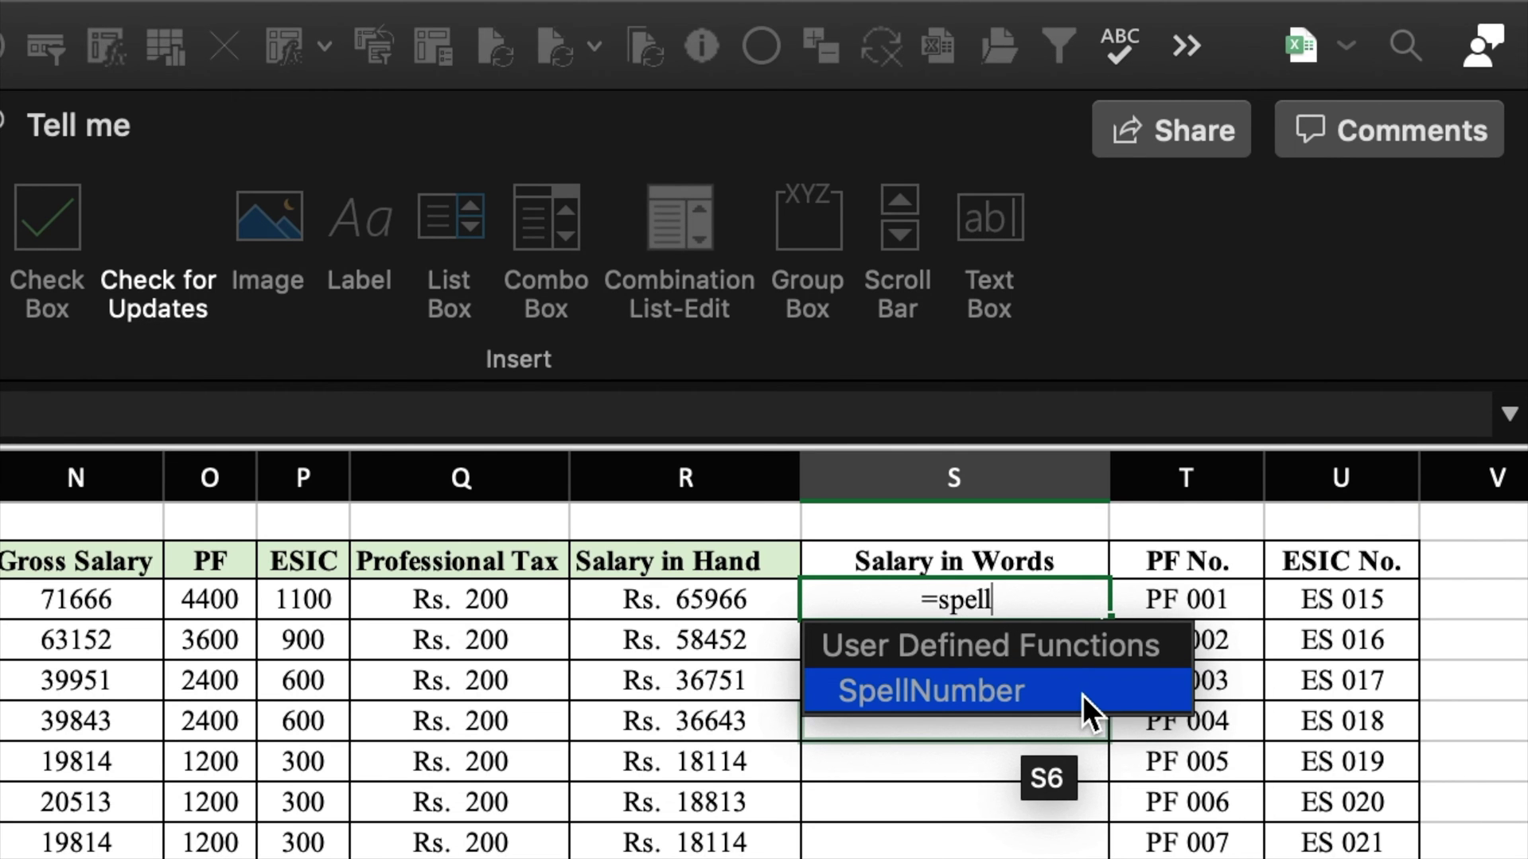
type("number(")
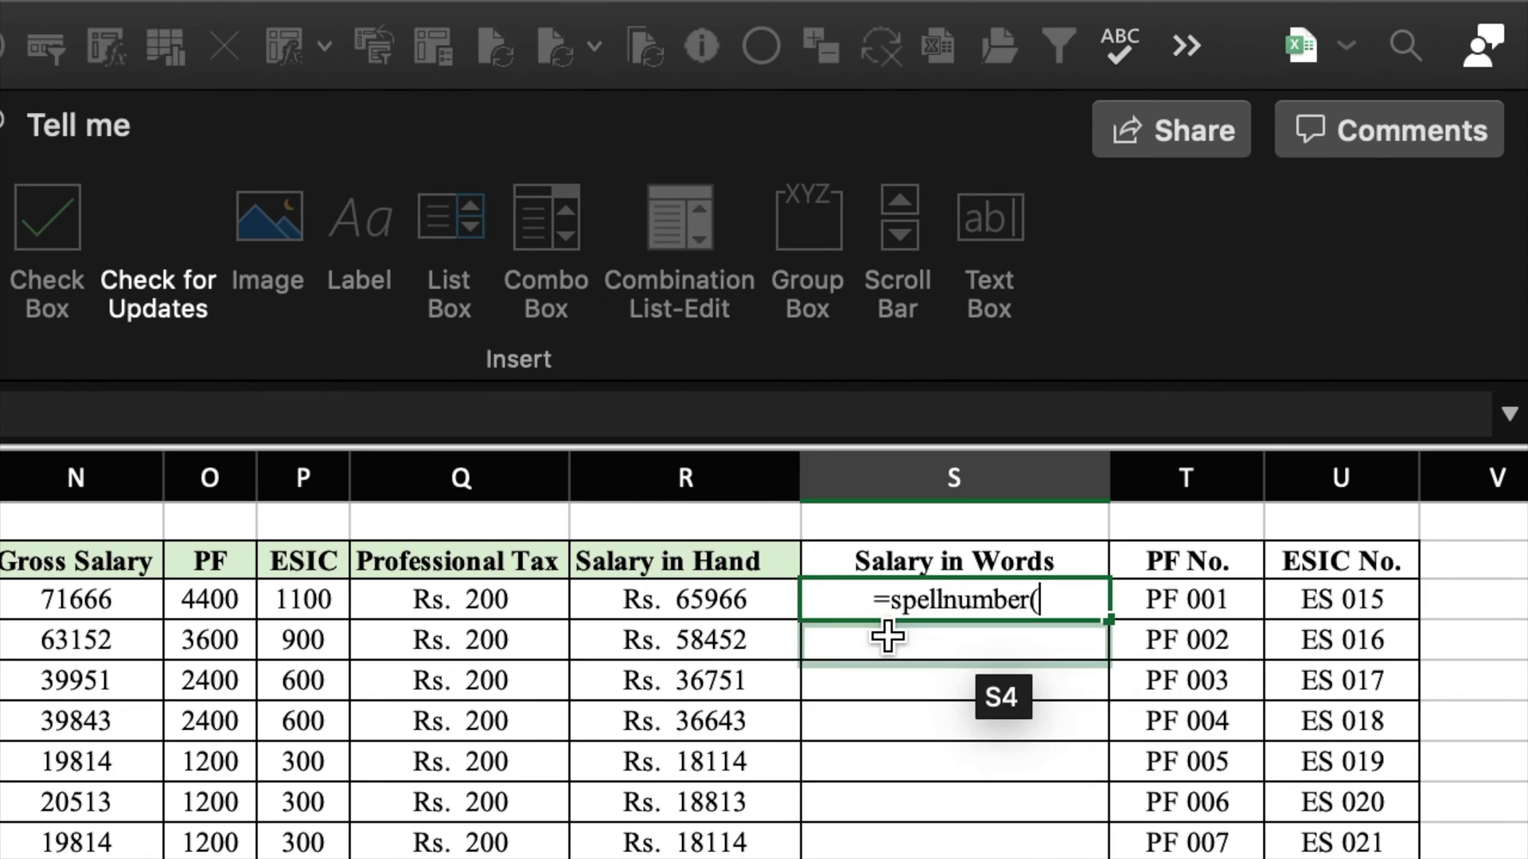
left_click(725, 608)
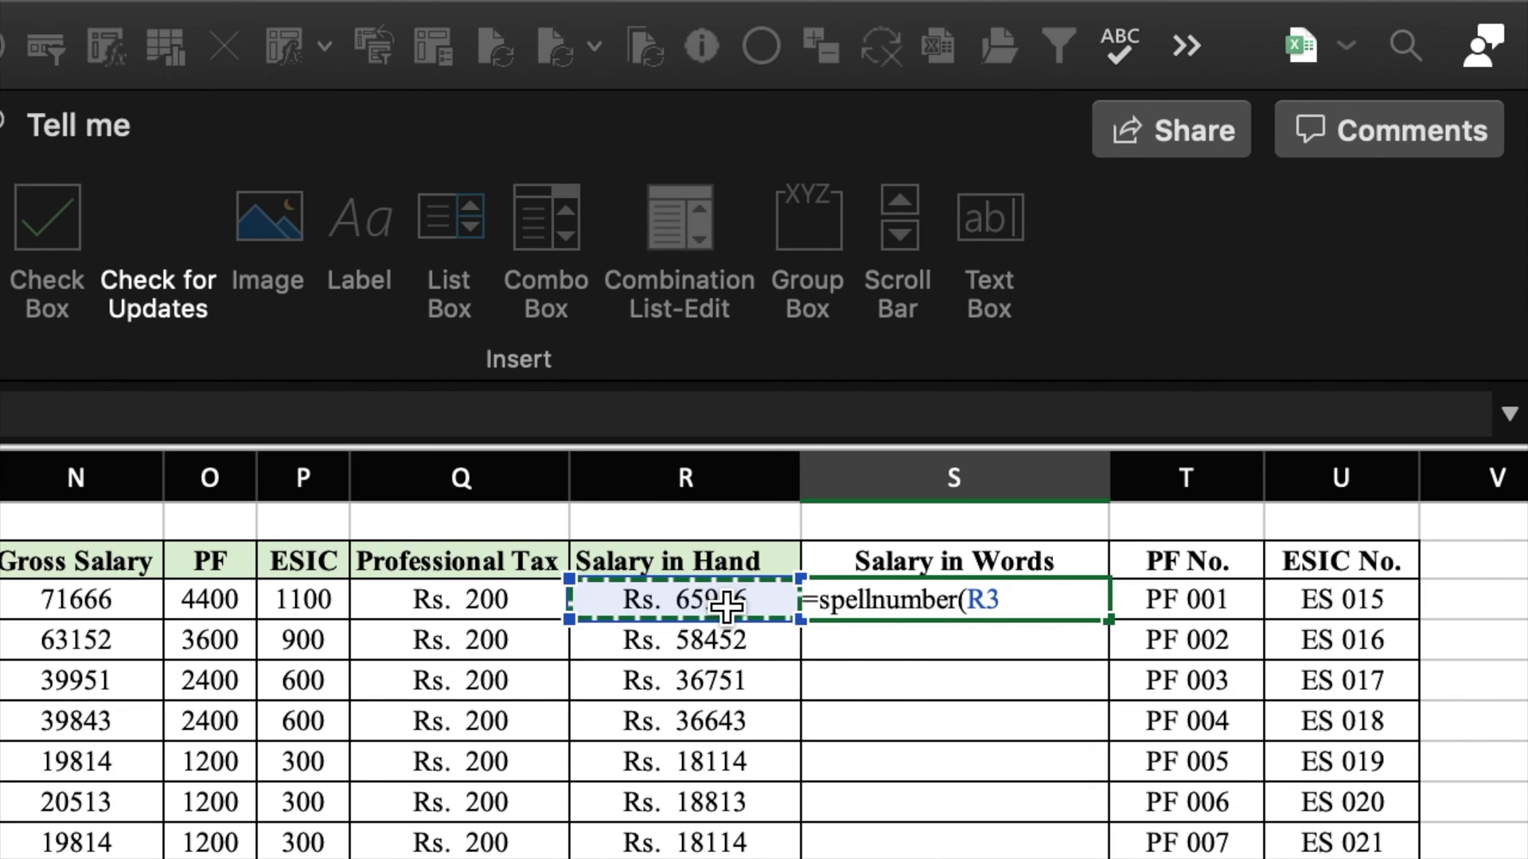
type(")")
key("Return")
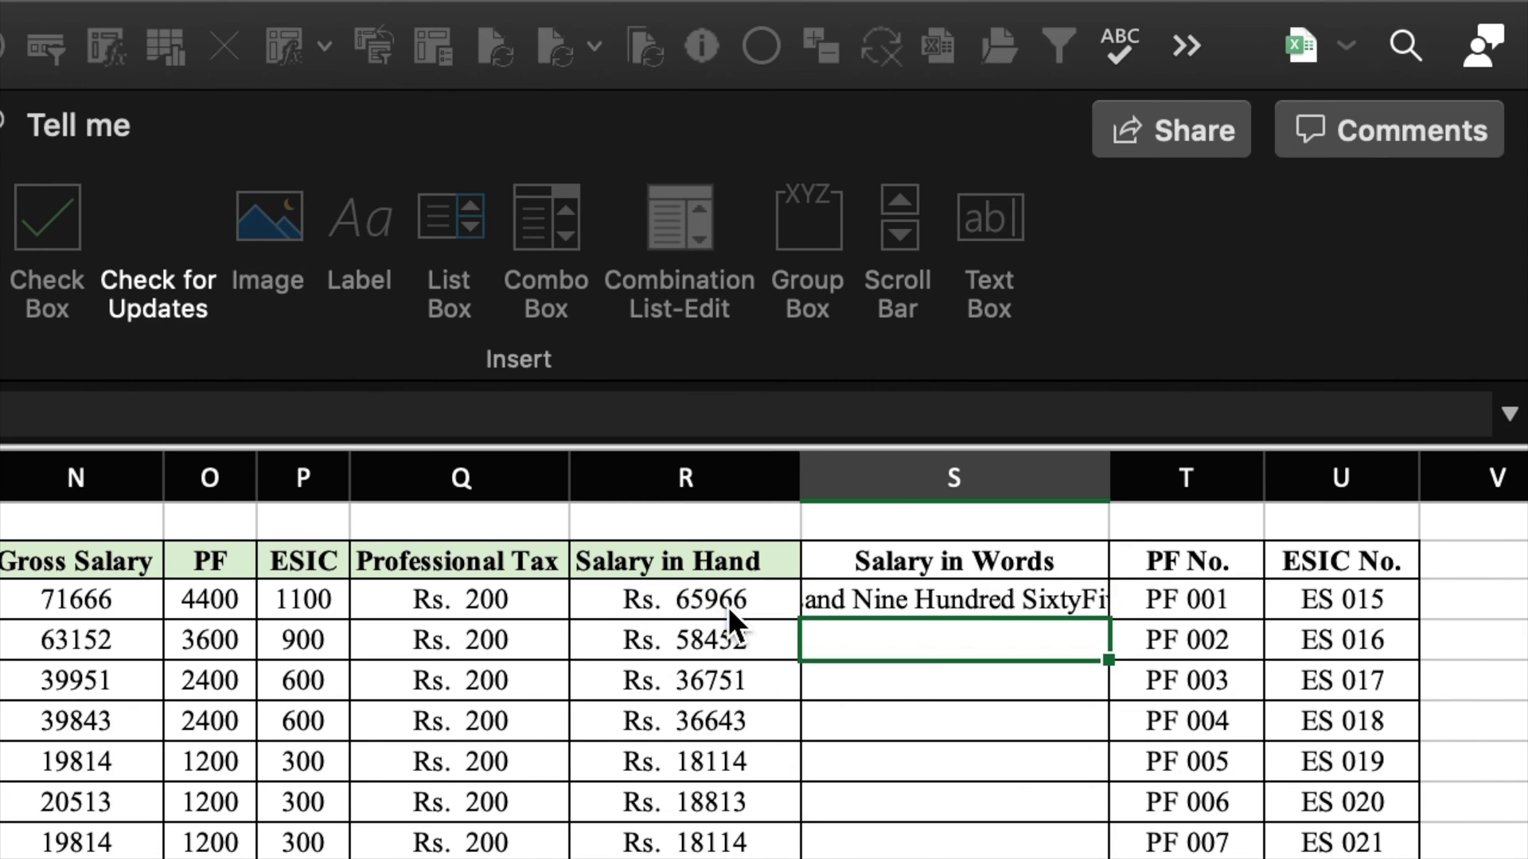
Fill the salary-in-words formula down from S3 to S17 and save the file as a macro-free workbook
key("Up")
double_click(1350, 619)
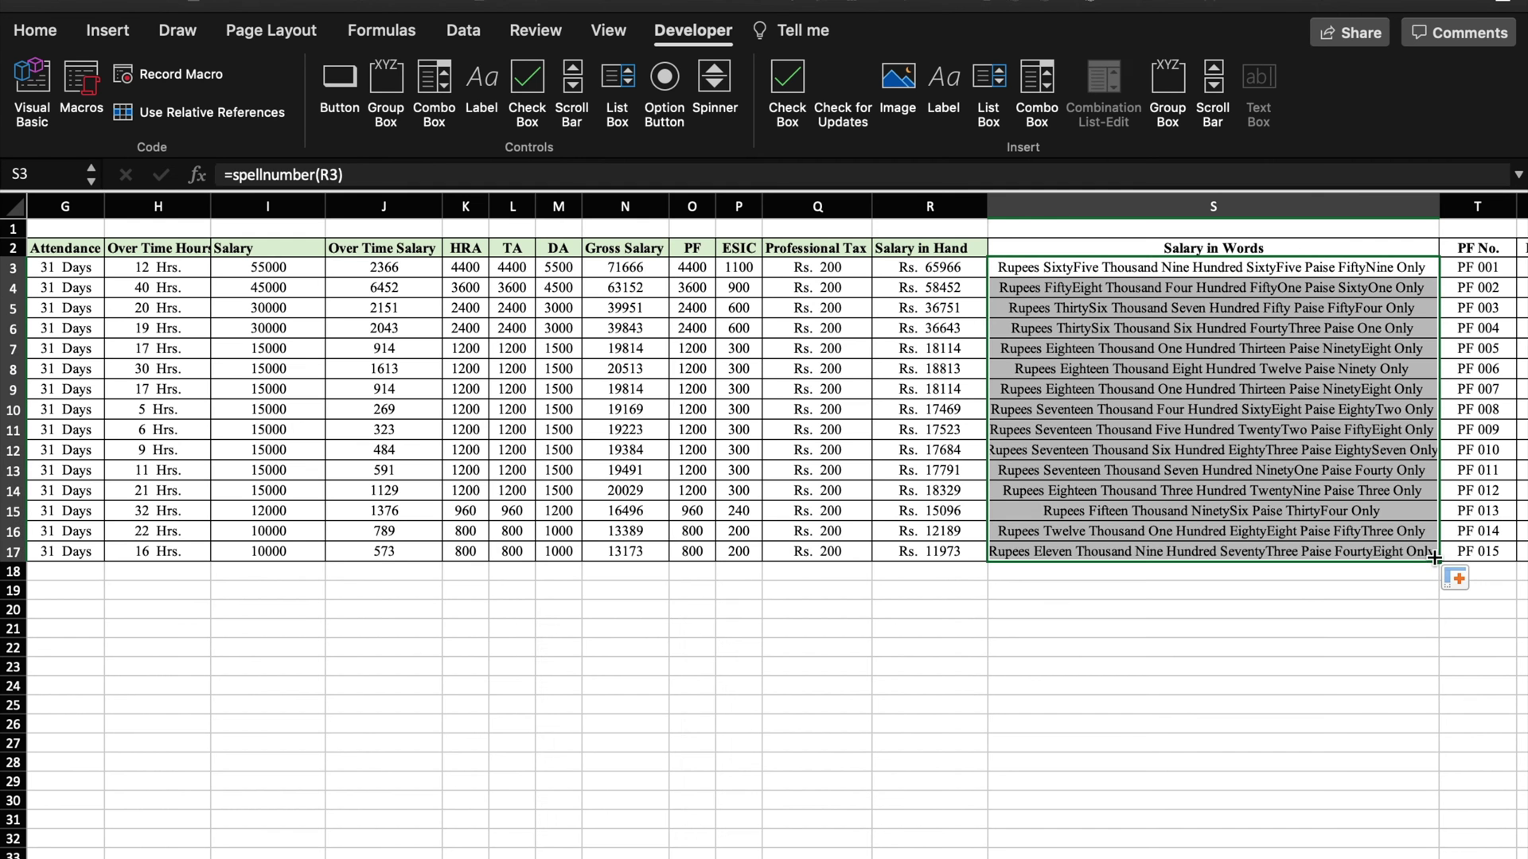
left_click(817, 686)
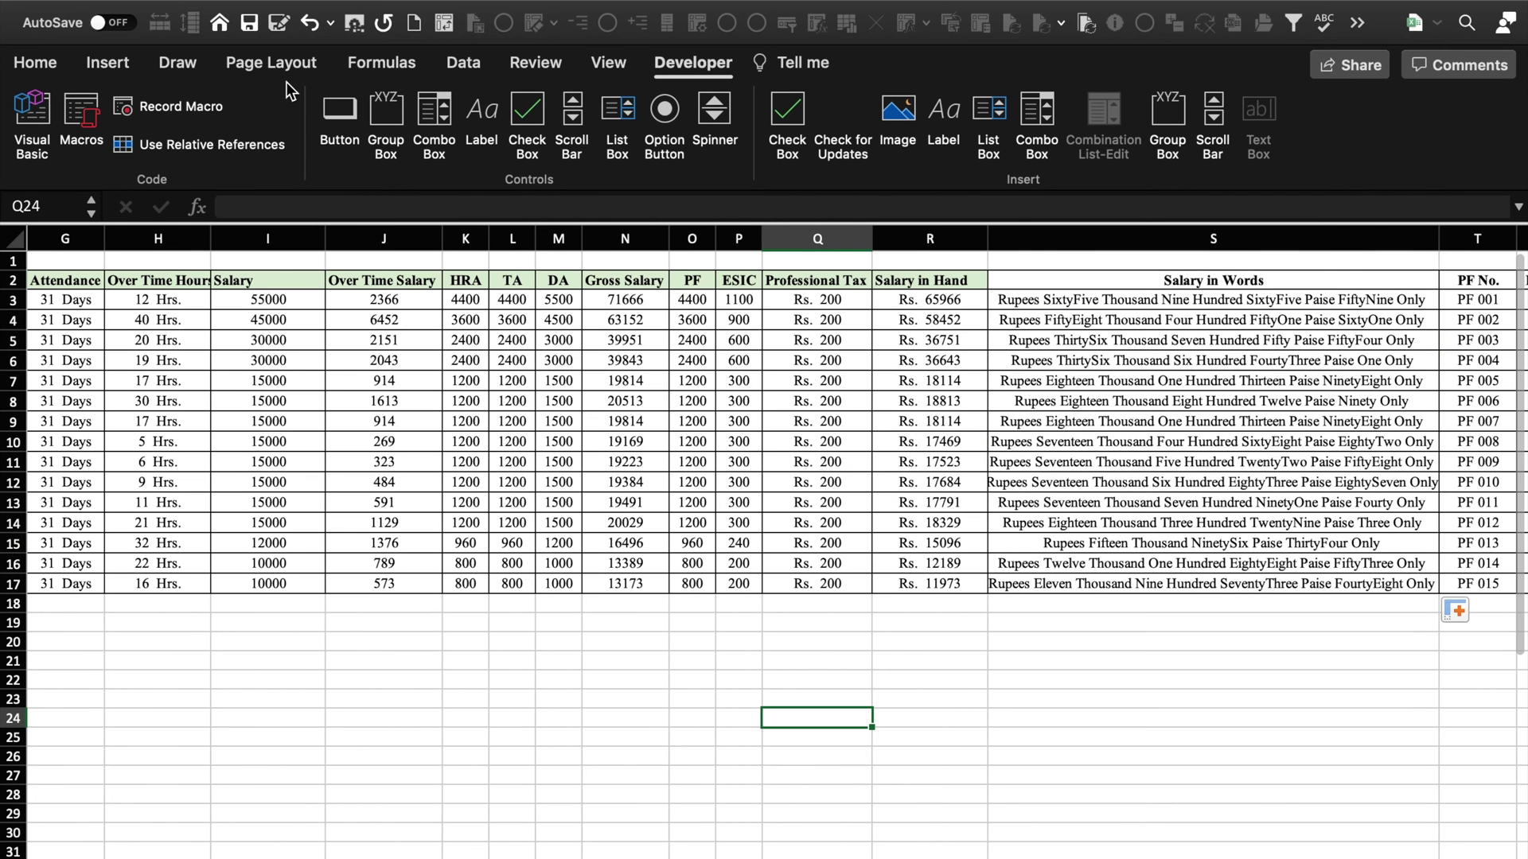
key("super+s")
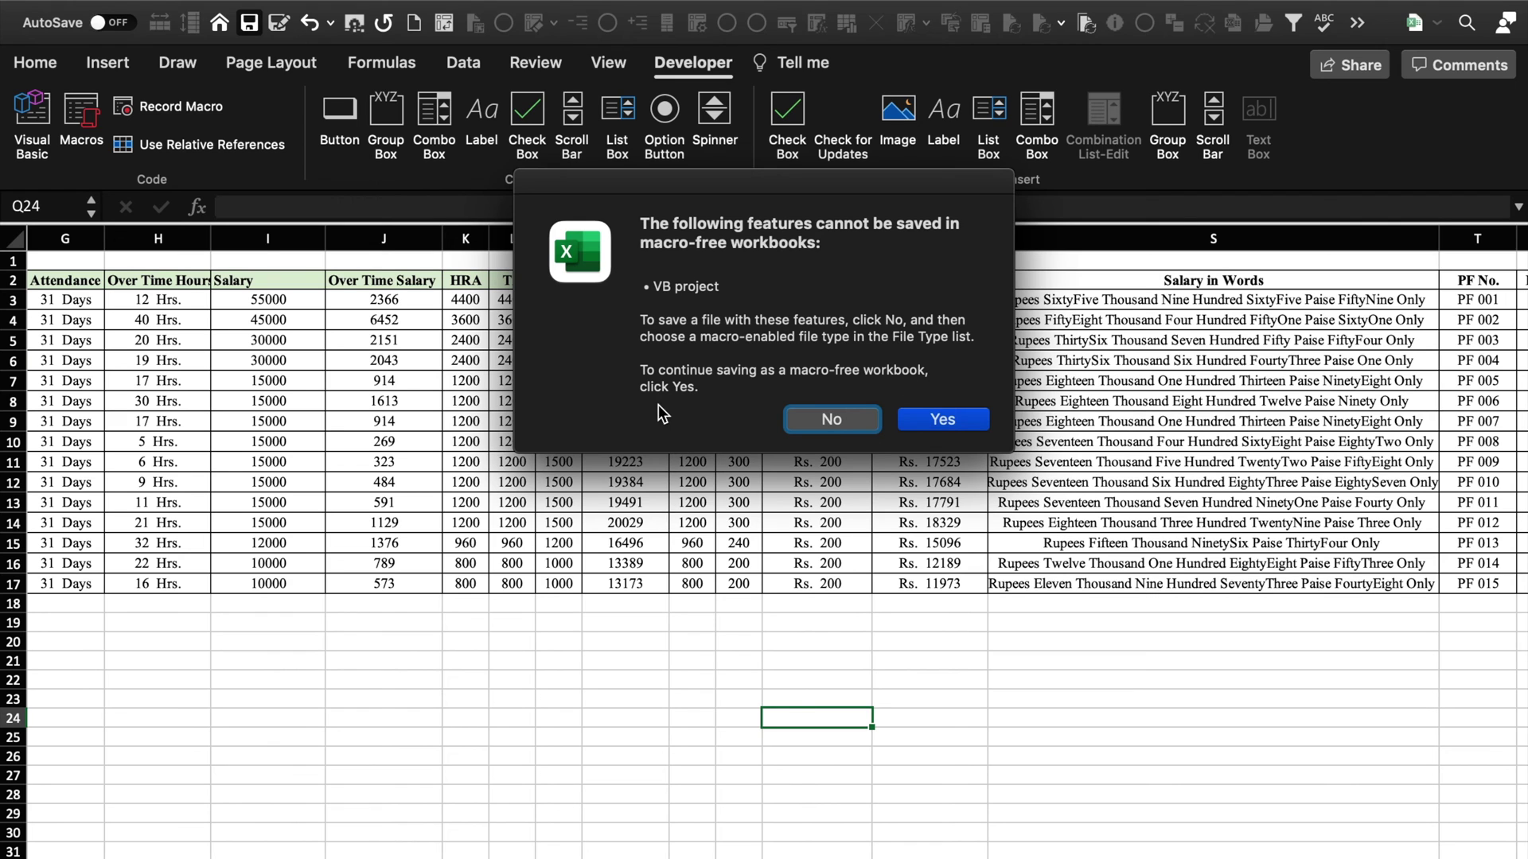
left_click(942, 419)
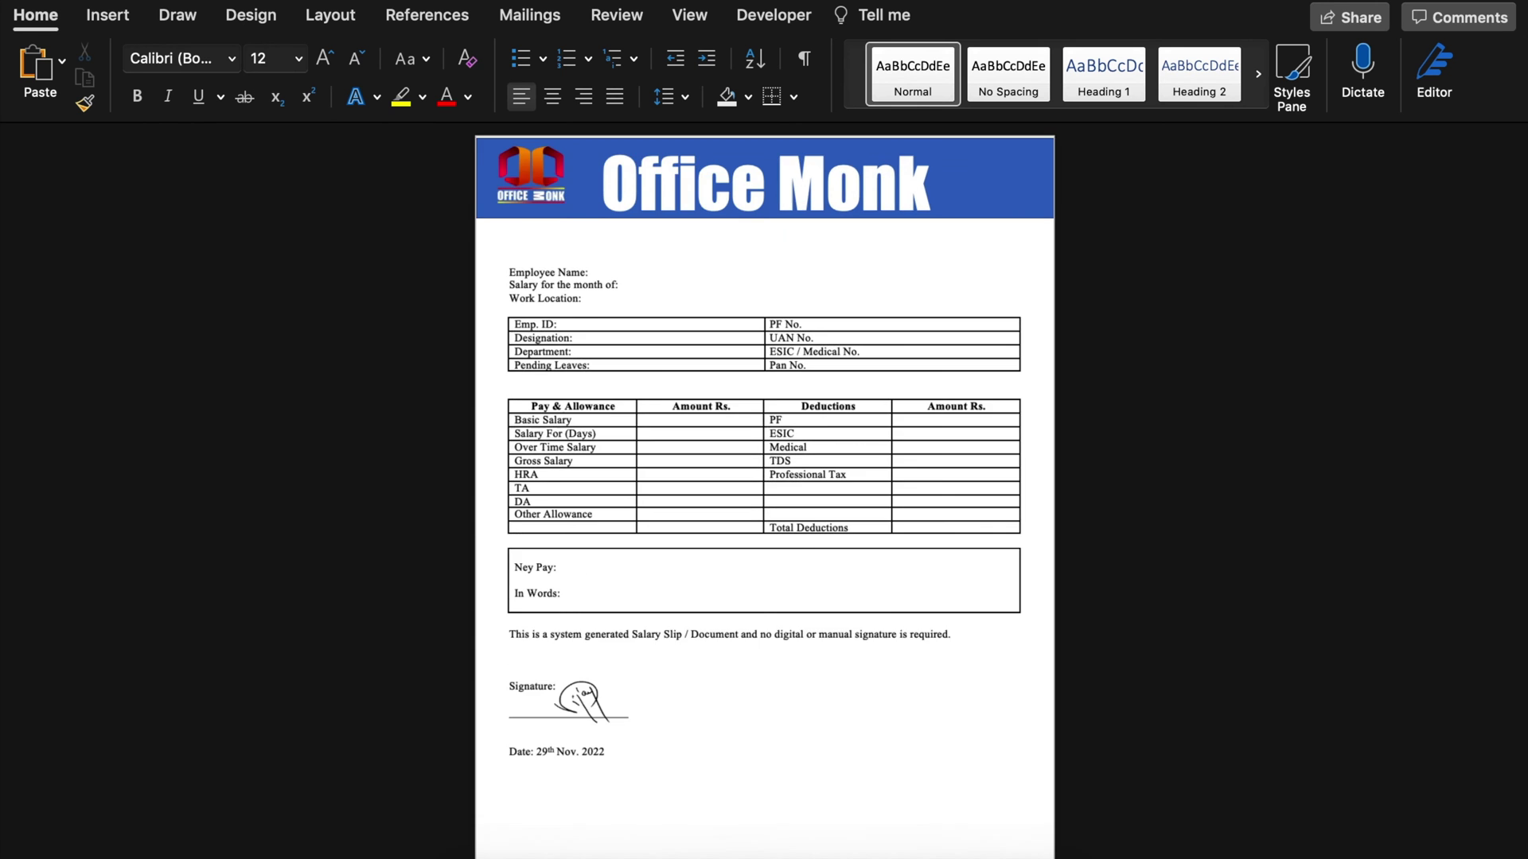
In the Word salary slip, use the existing list Salary Sheet.xlsx as the mail merge data source
scroll(556, 313, "up", 3)
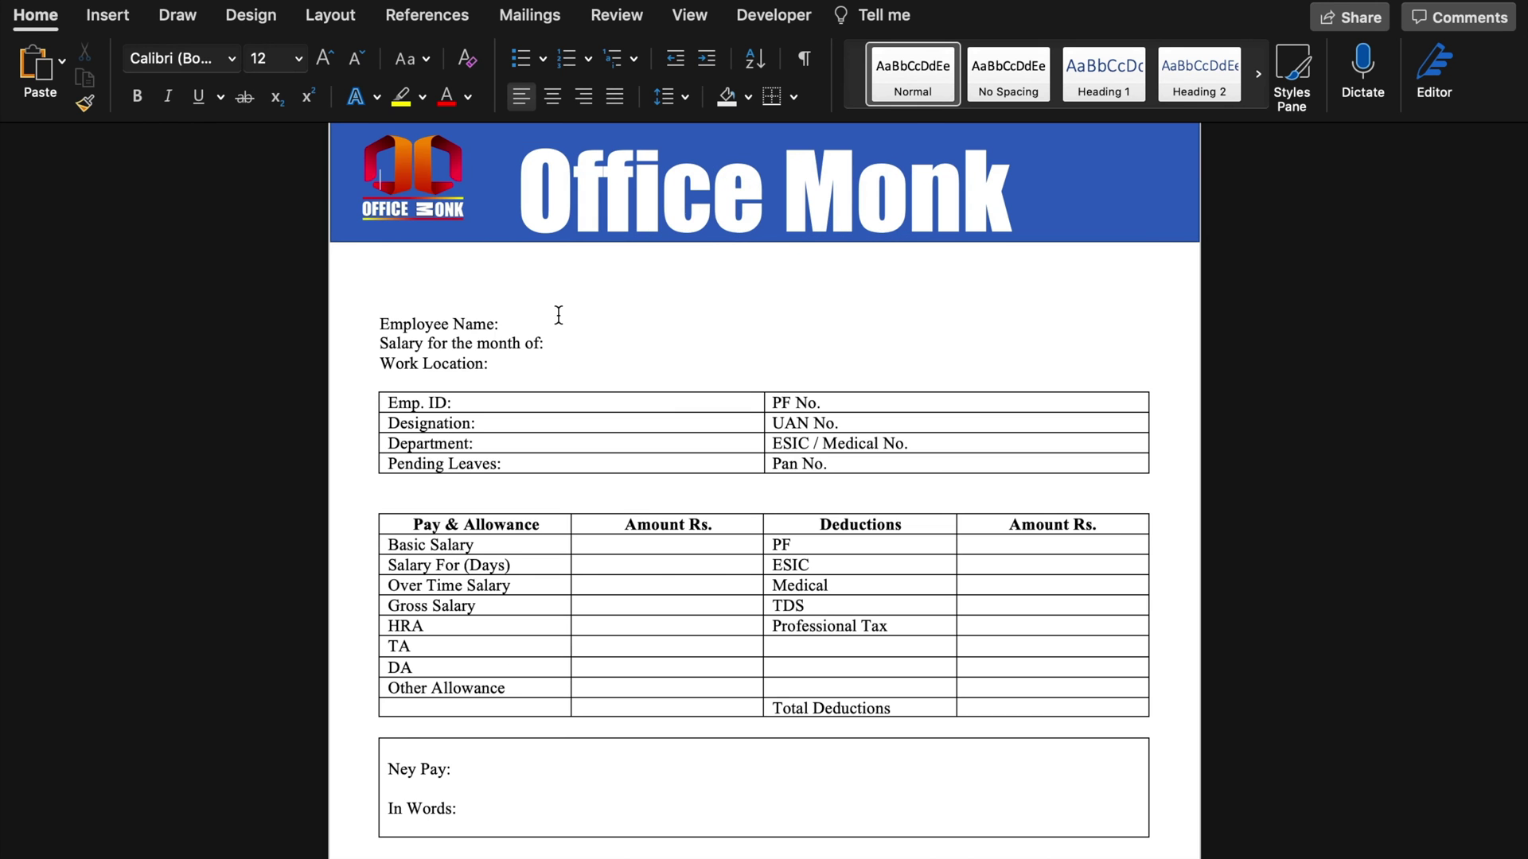
left_click(561, 314)
left_click(530, 15)
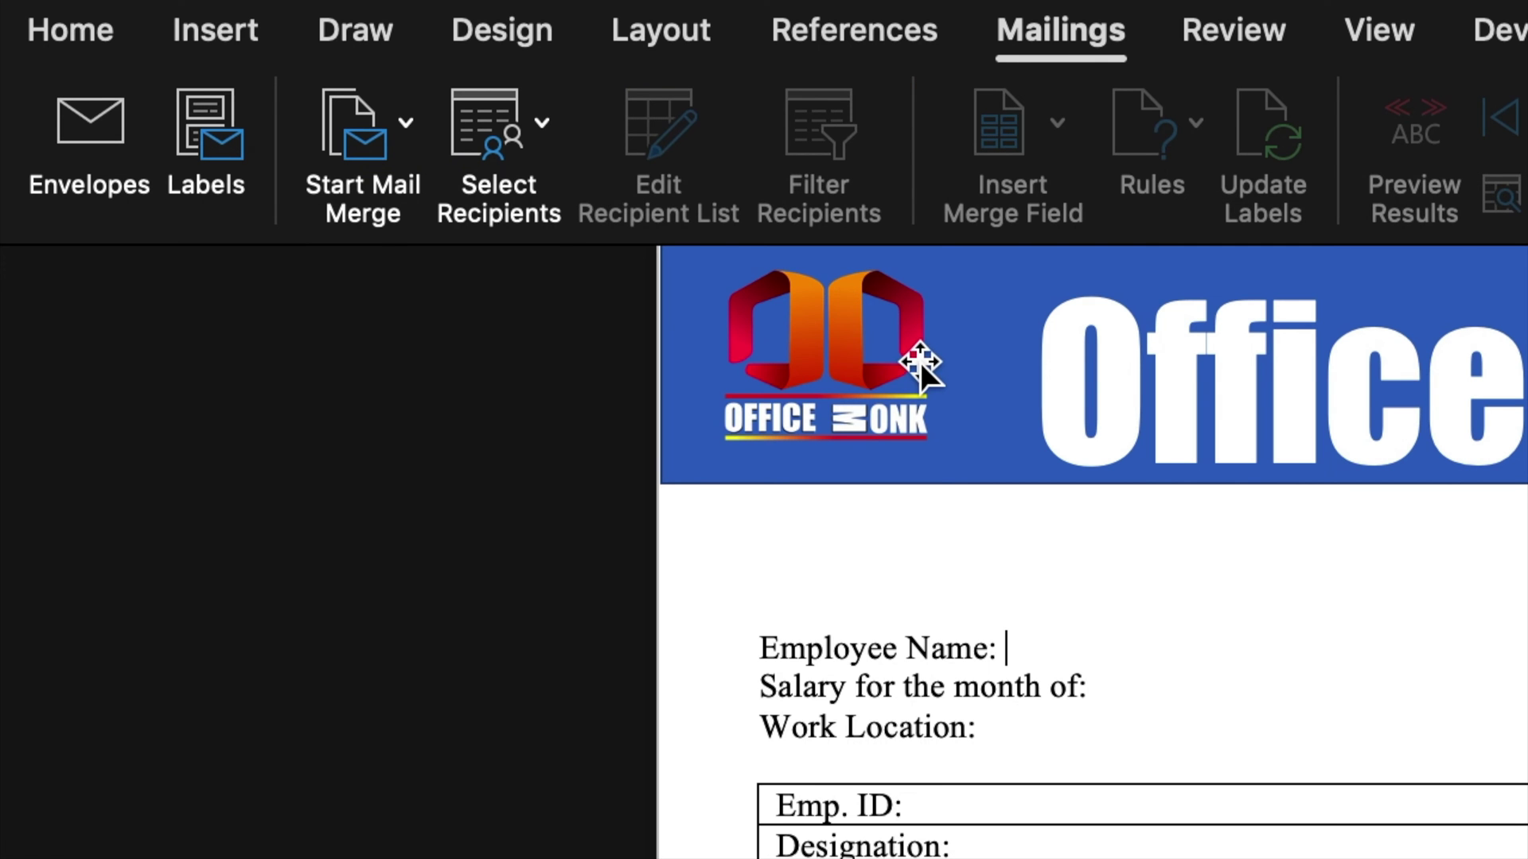
left_click(547, 119)
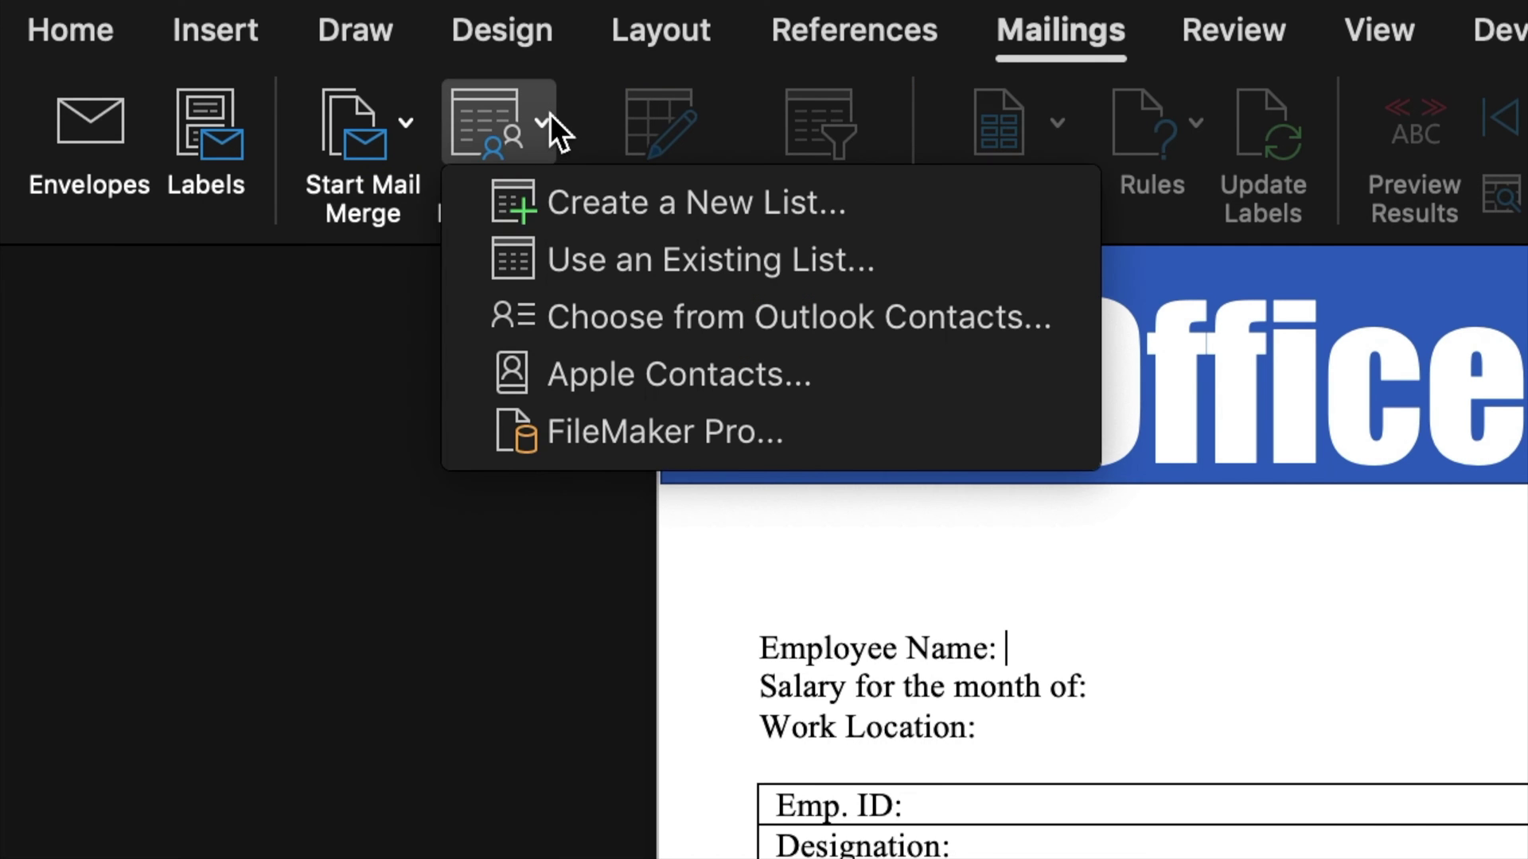
left_click(710, 259)
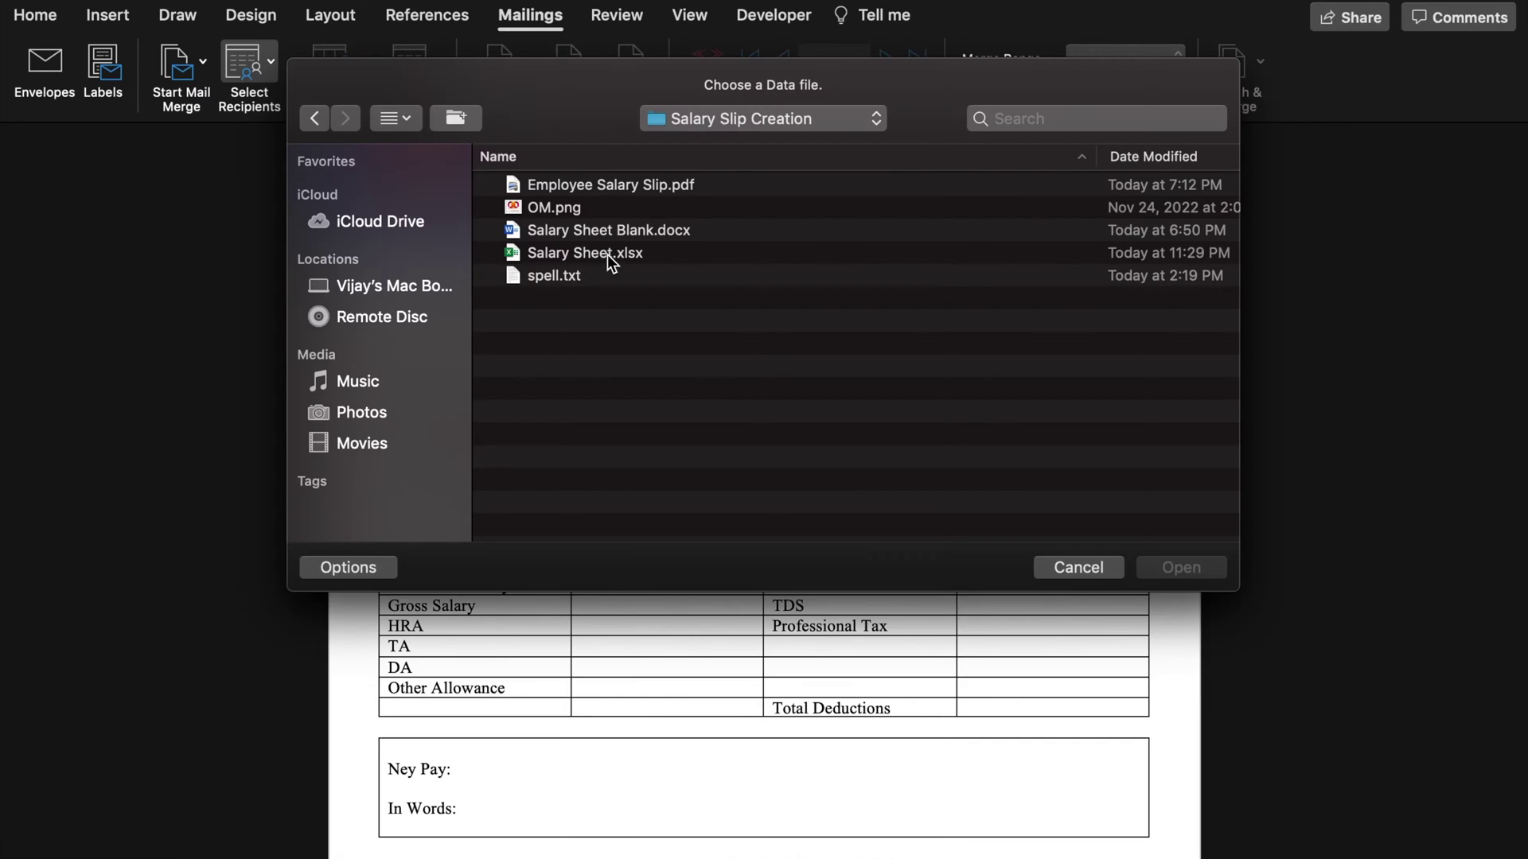
left_click(608, 255)
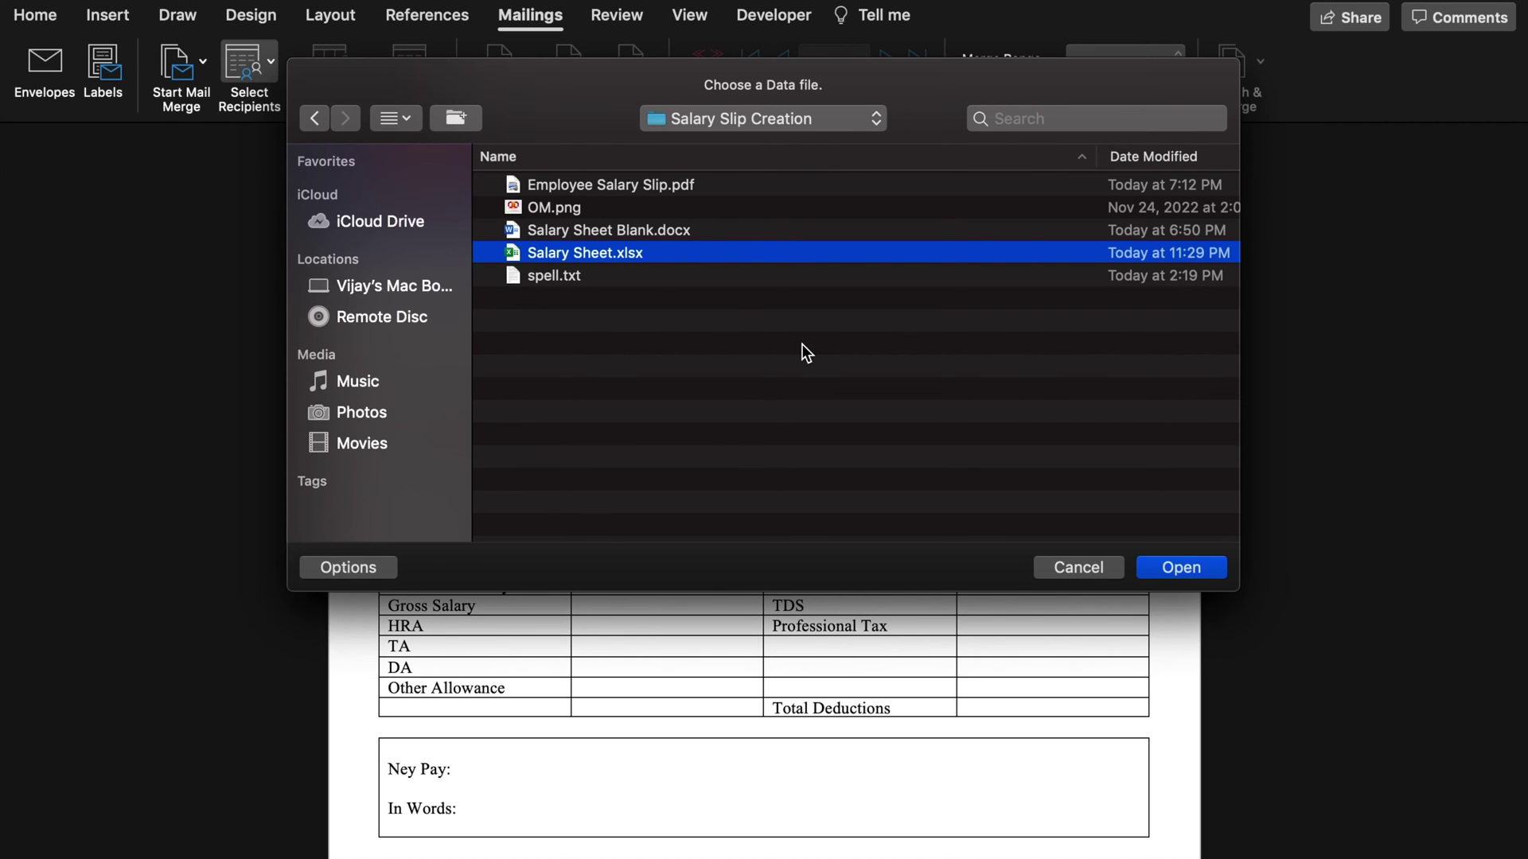
left_click(1190, 570)
left_click(1025, 497)
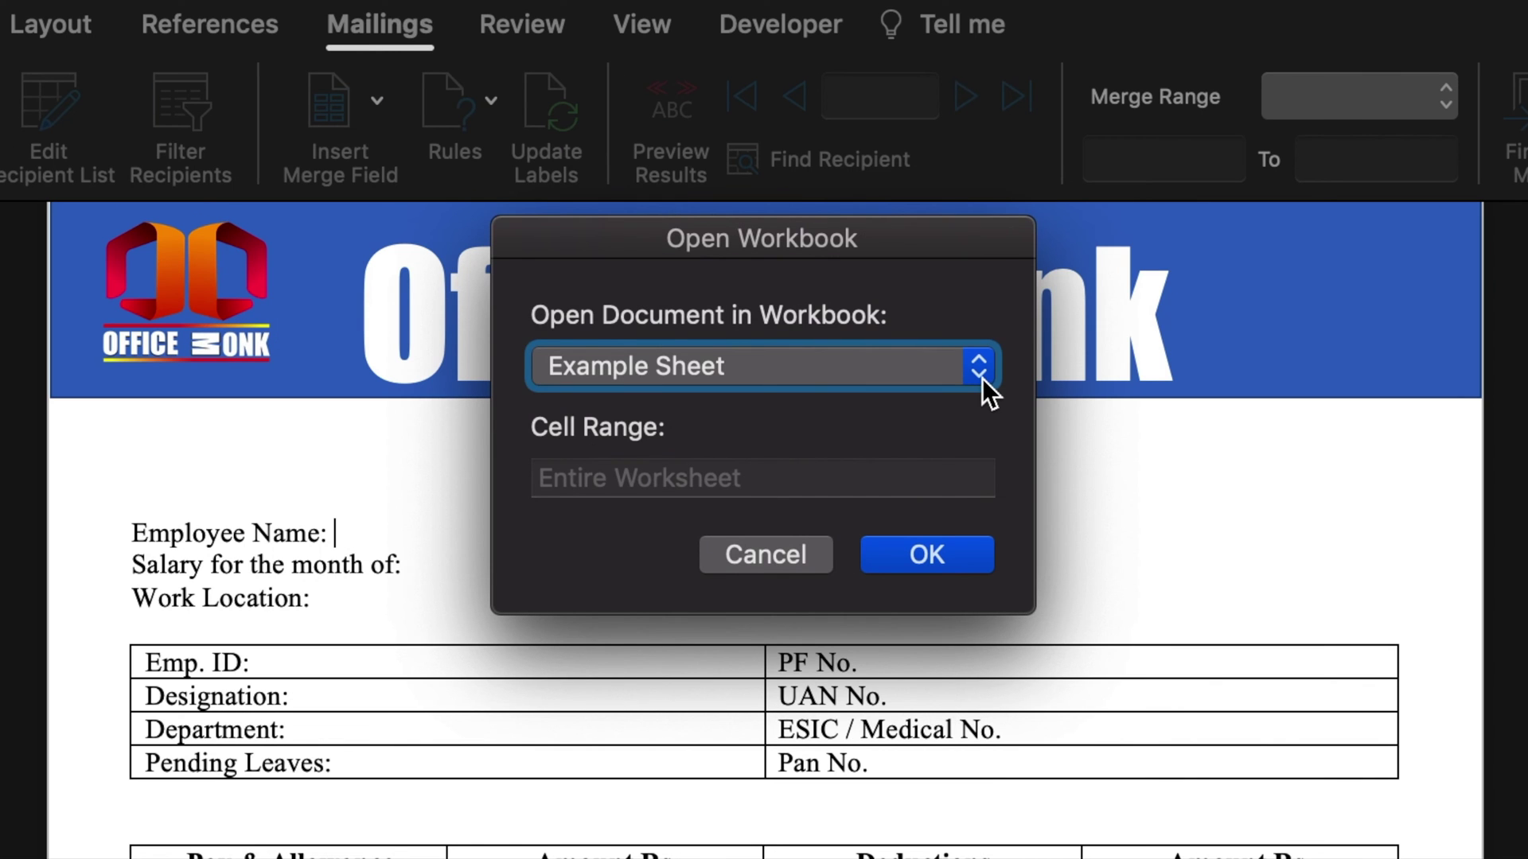
Choose the Salary Slip Data sheet, with its entire worksheet range, as the merge data
left_click(979, 367)
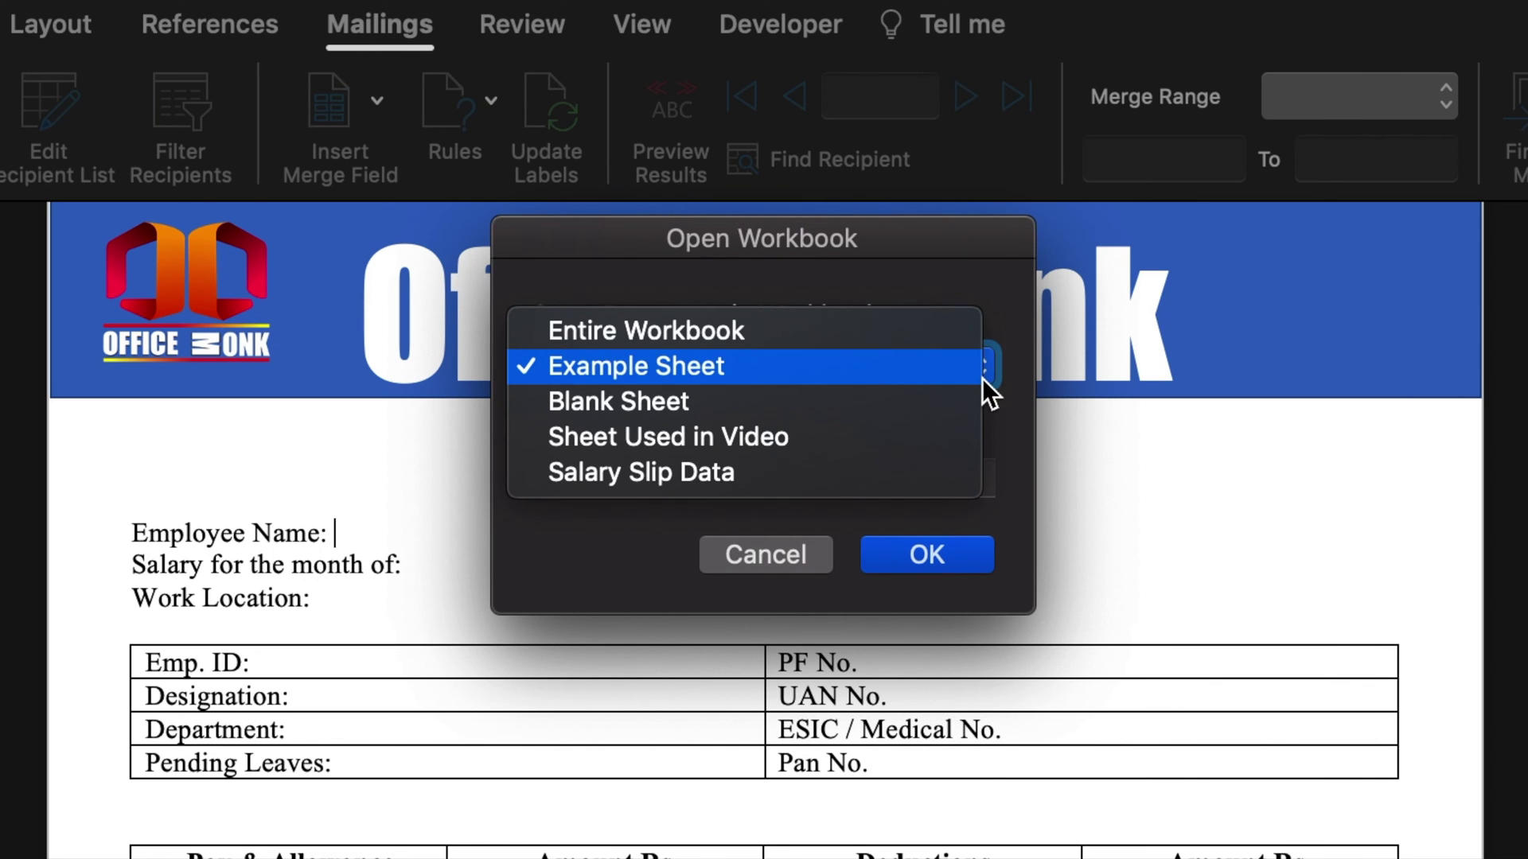
left_click(890, 477)
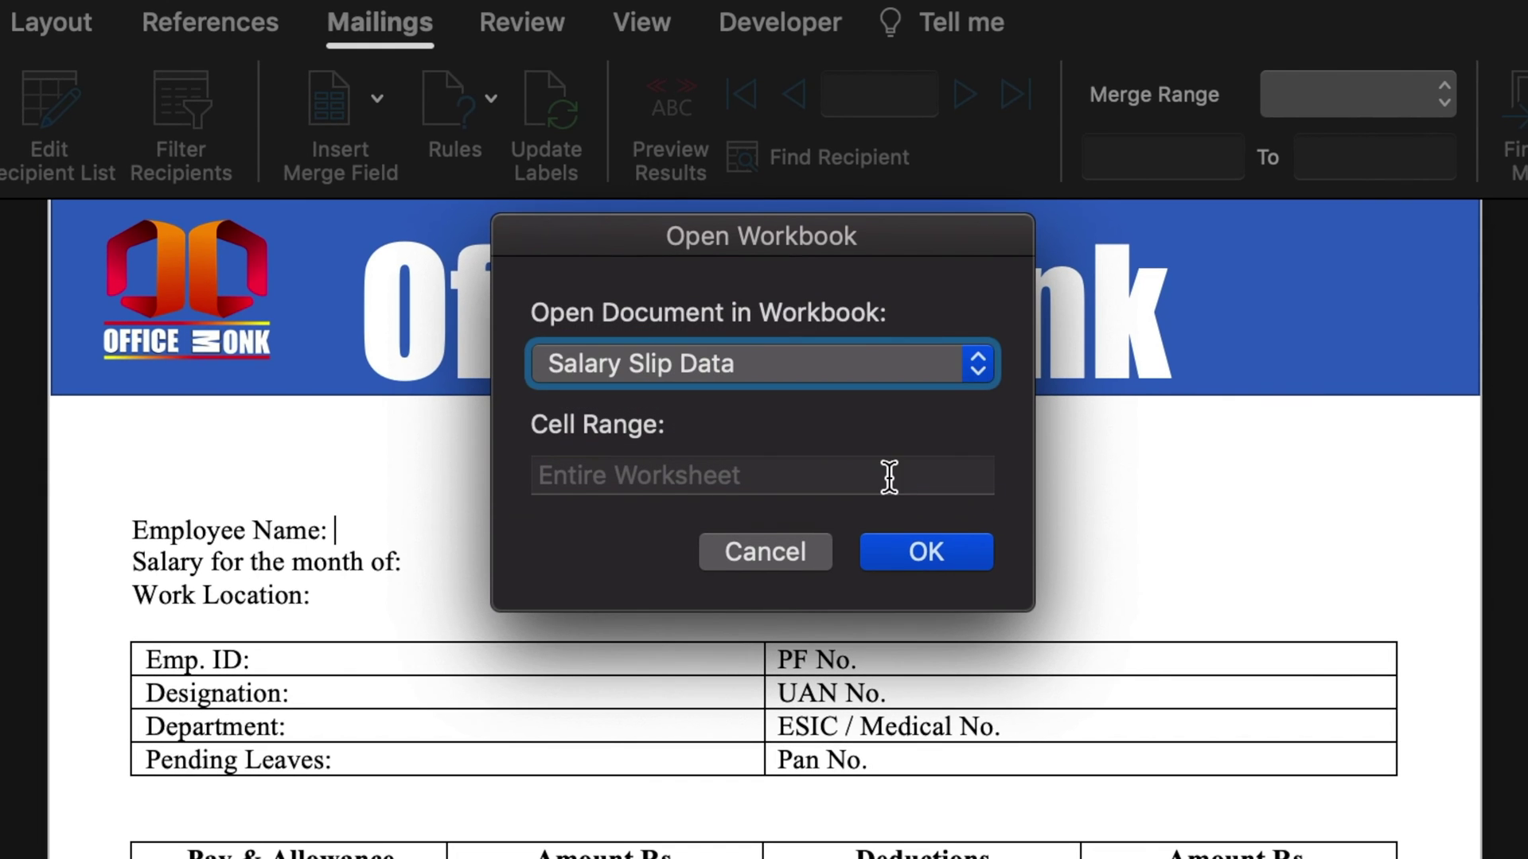
left_click(976, 555)
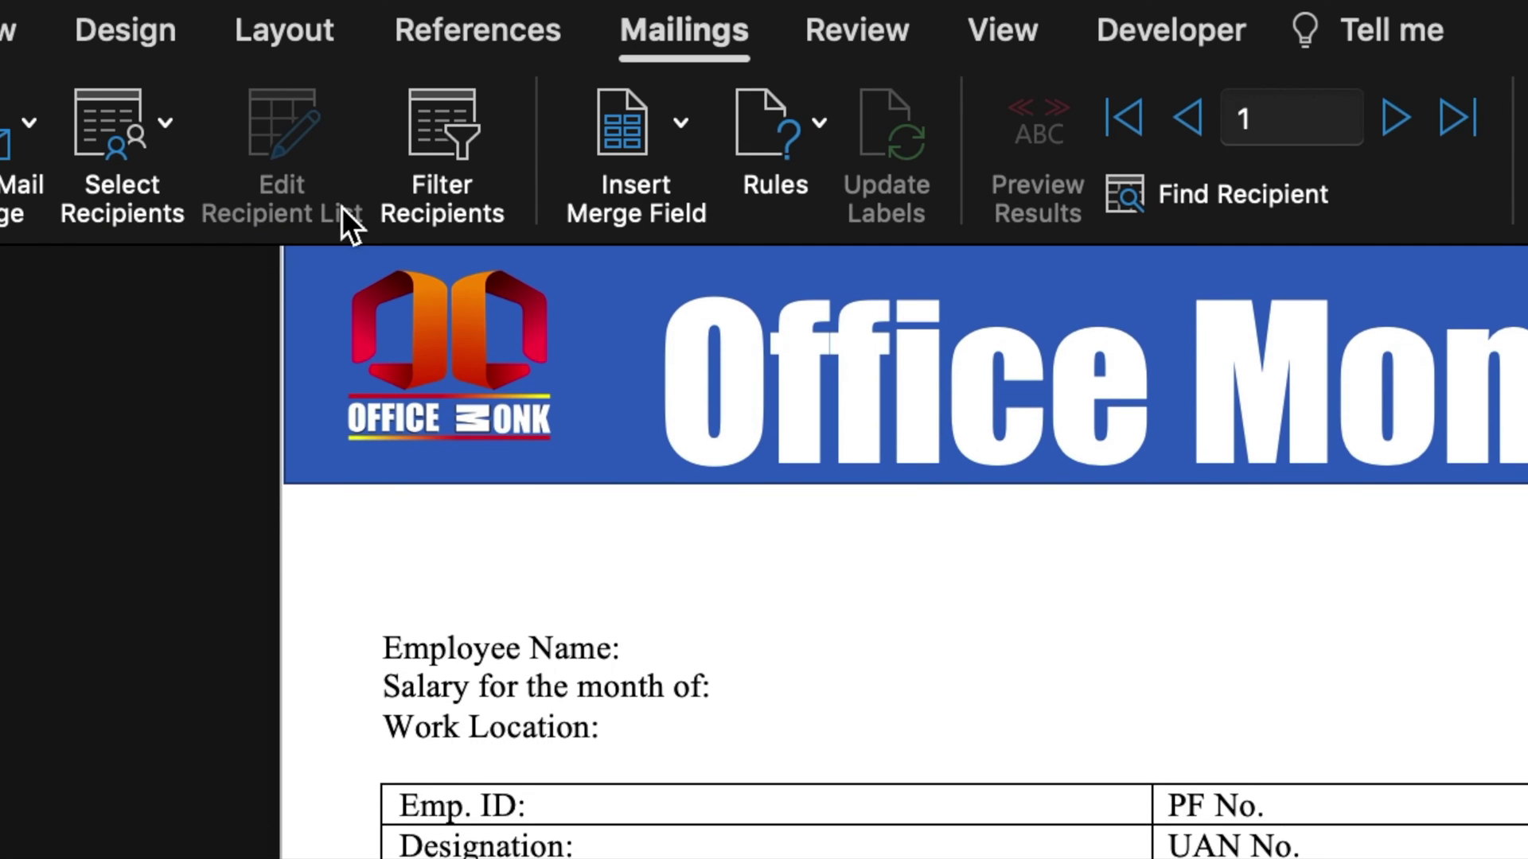
Insert the Name merge field after the Employee Name label
left_click(684, 124)
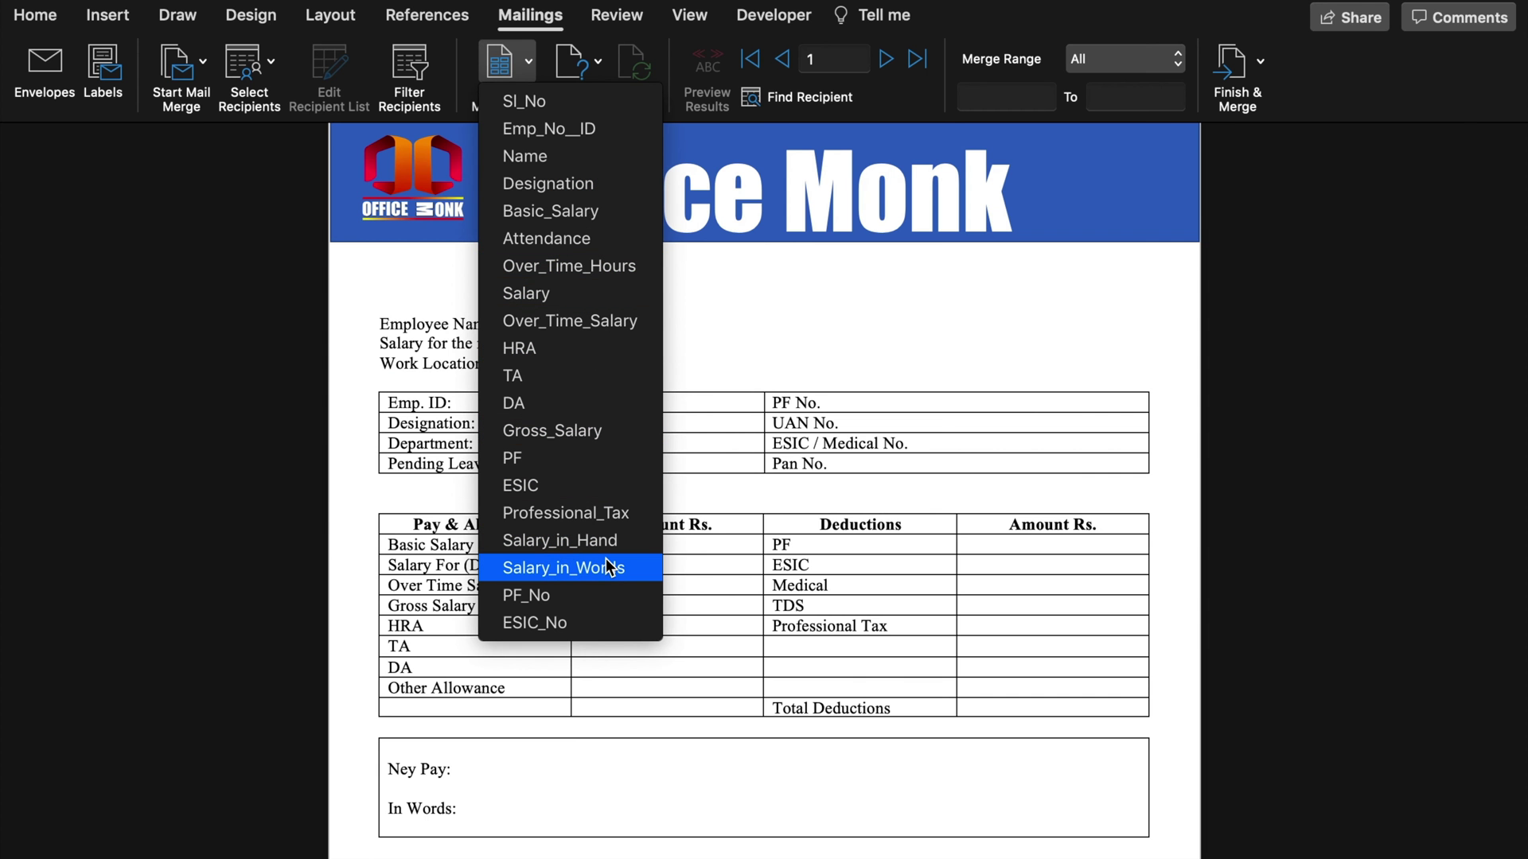
left_click(537, 312)
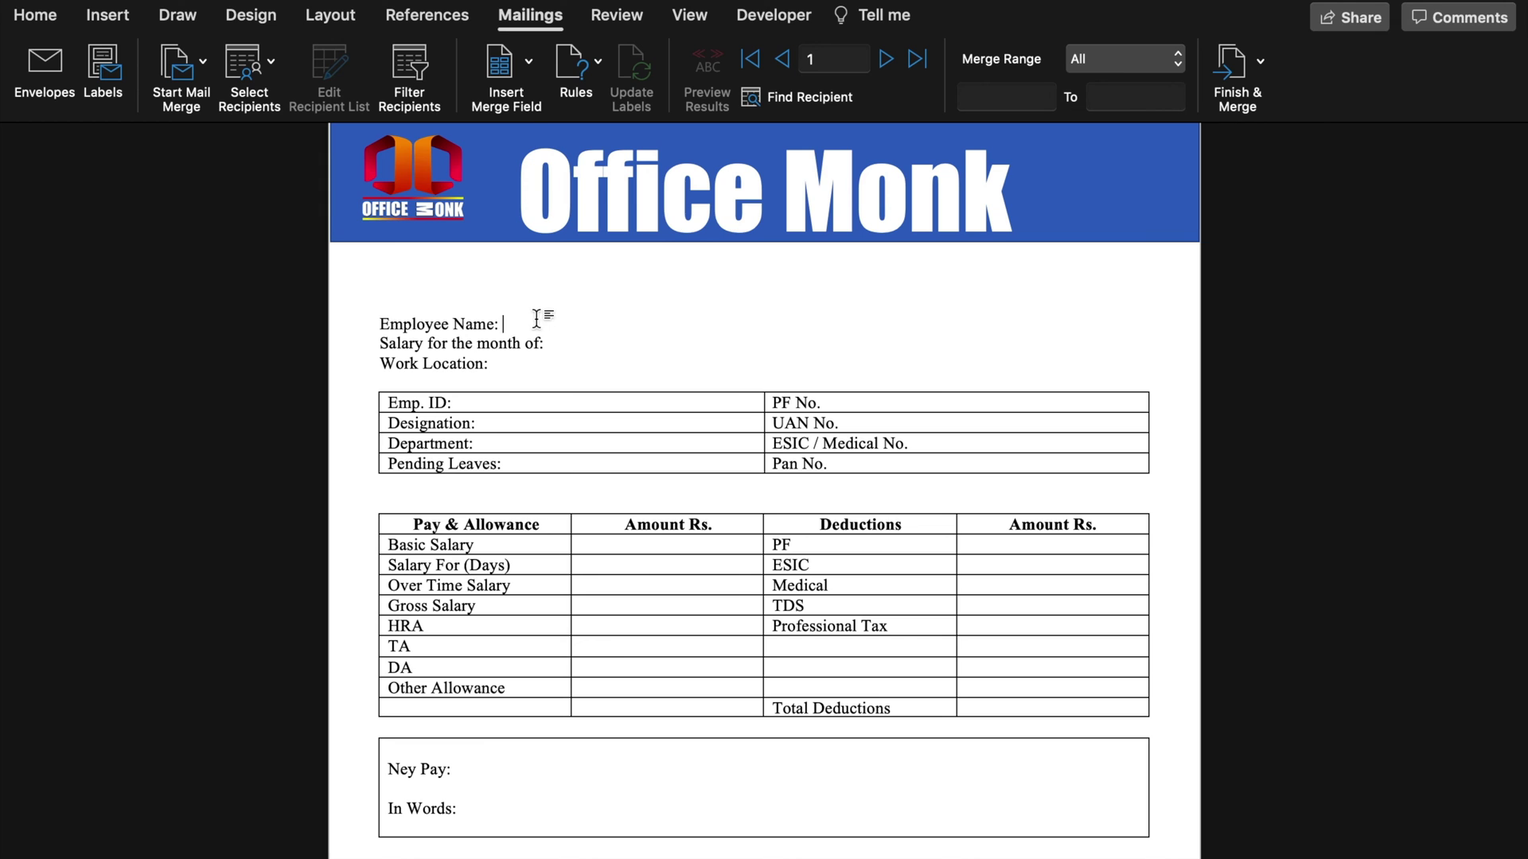
left_click(528, 62)
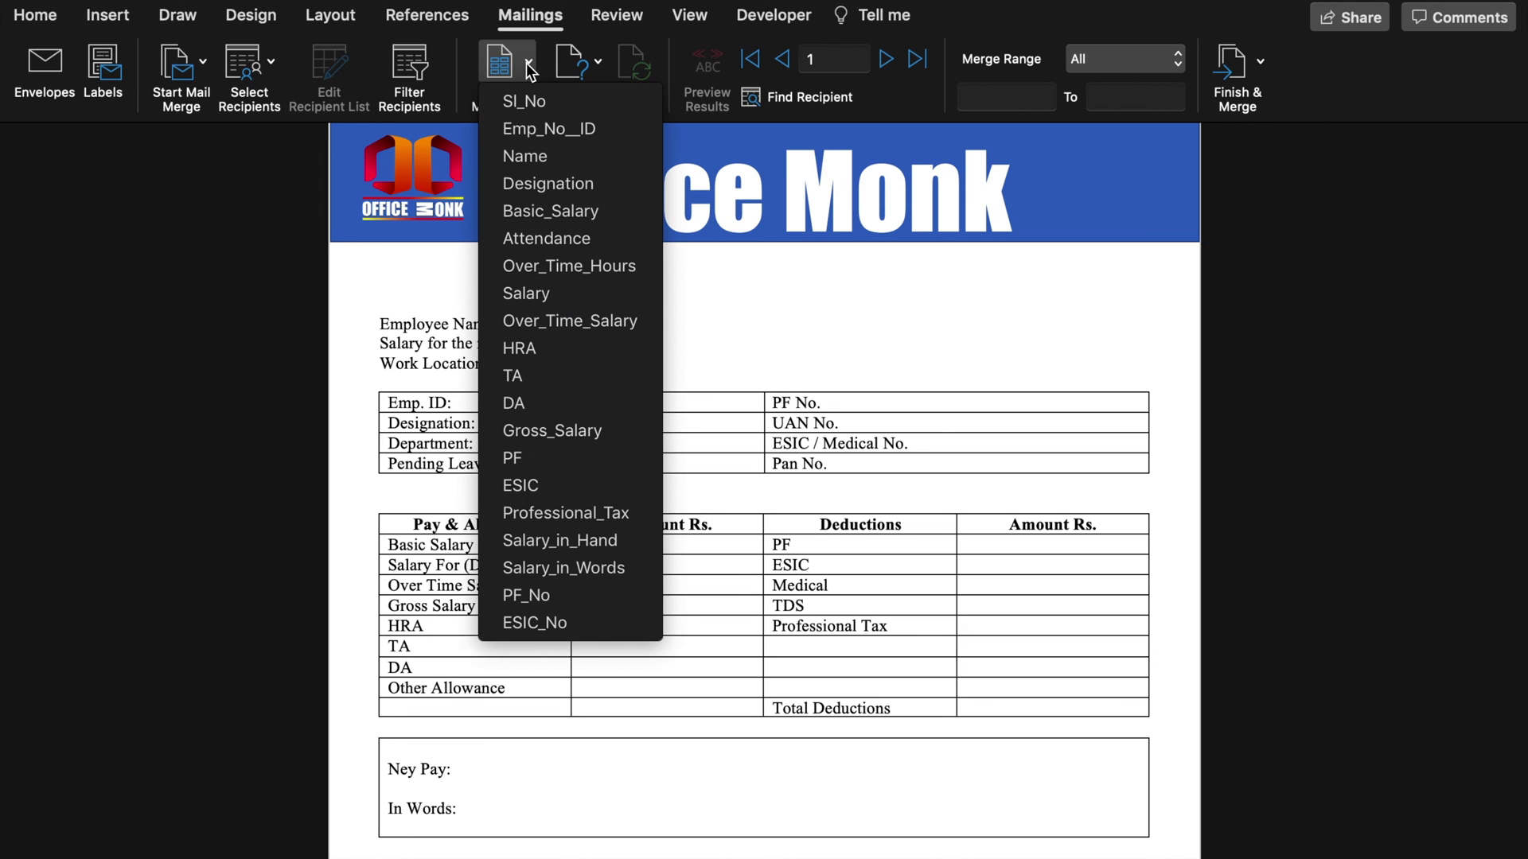
left_click(575, 156)
left_click(20, 143)
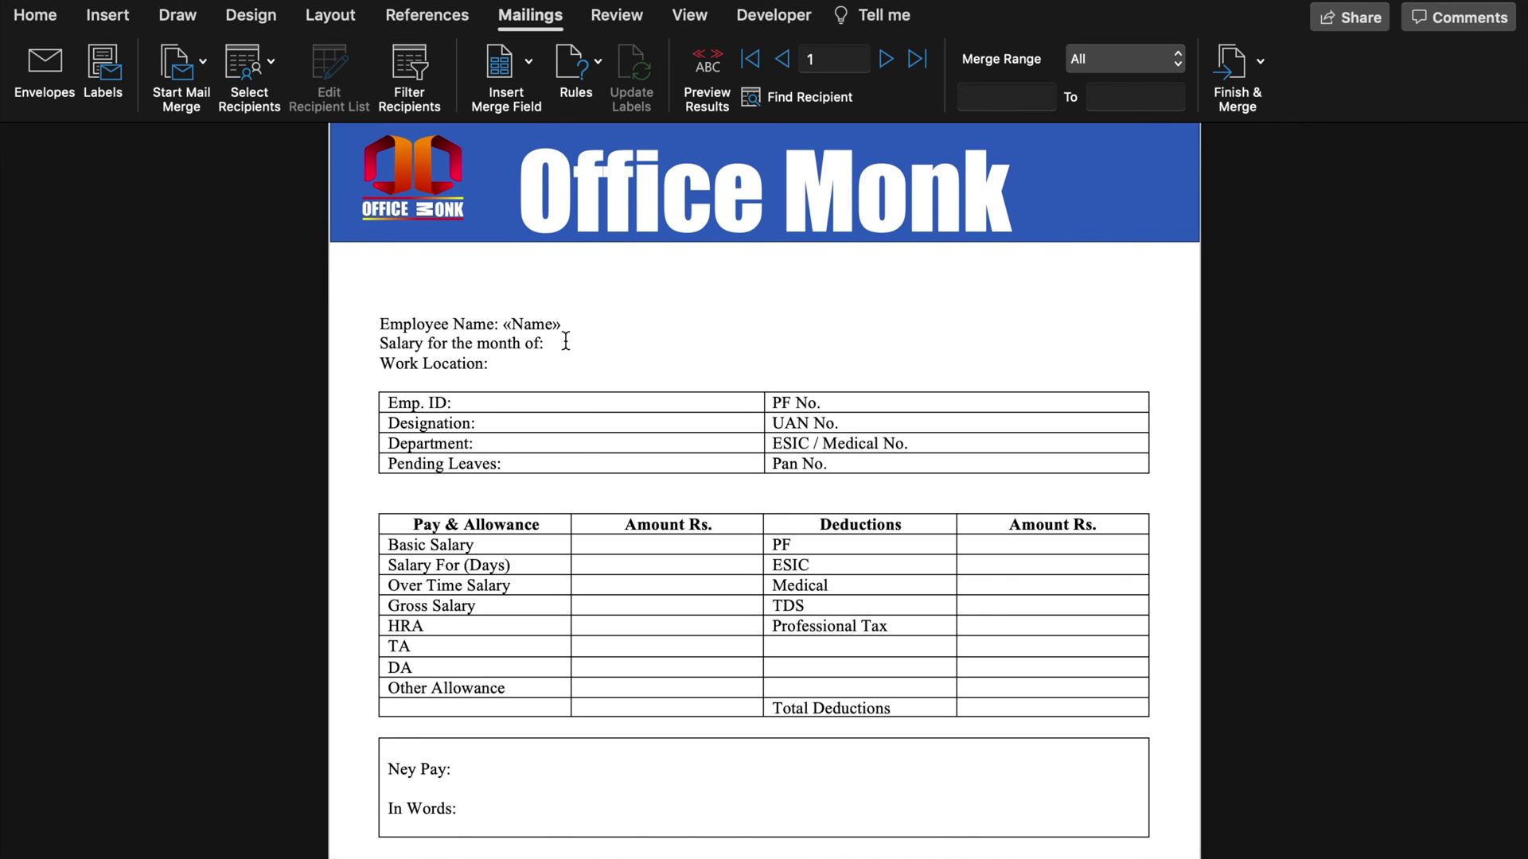
Enter November 2022 as the salary month and Mumbai as the work location
left_click(579, 344)
type("November 2022")
left_click(551, 365)
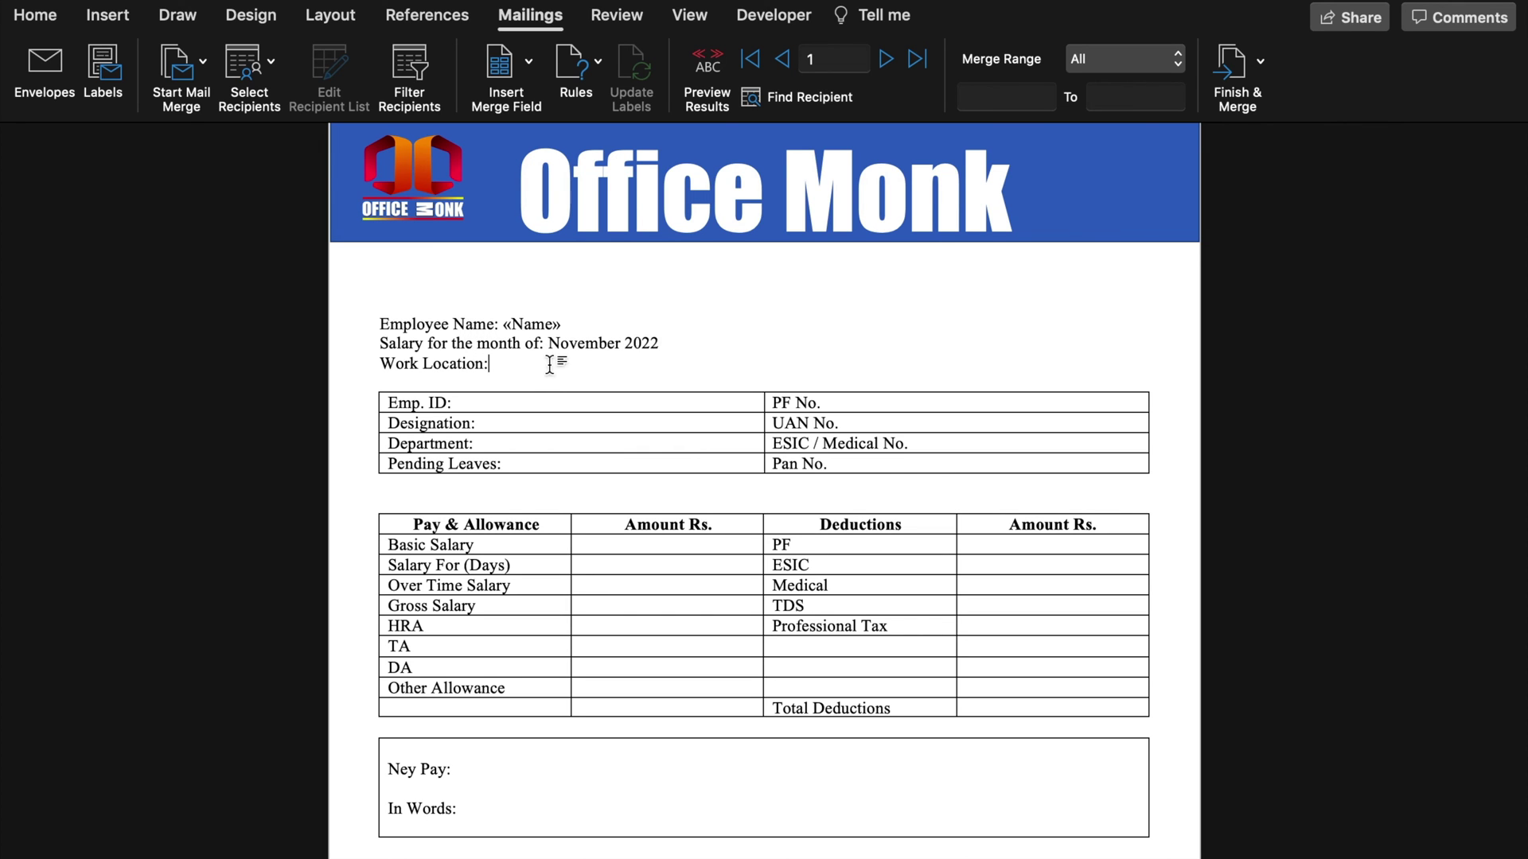
type("Mumbai")
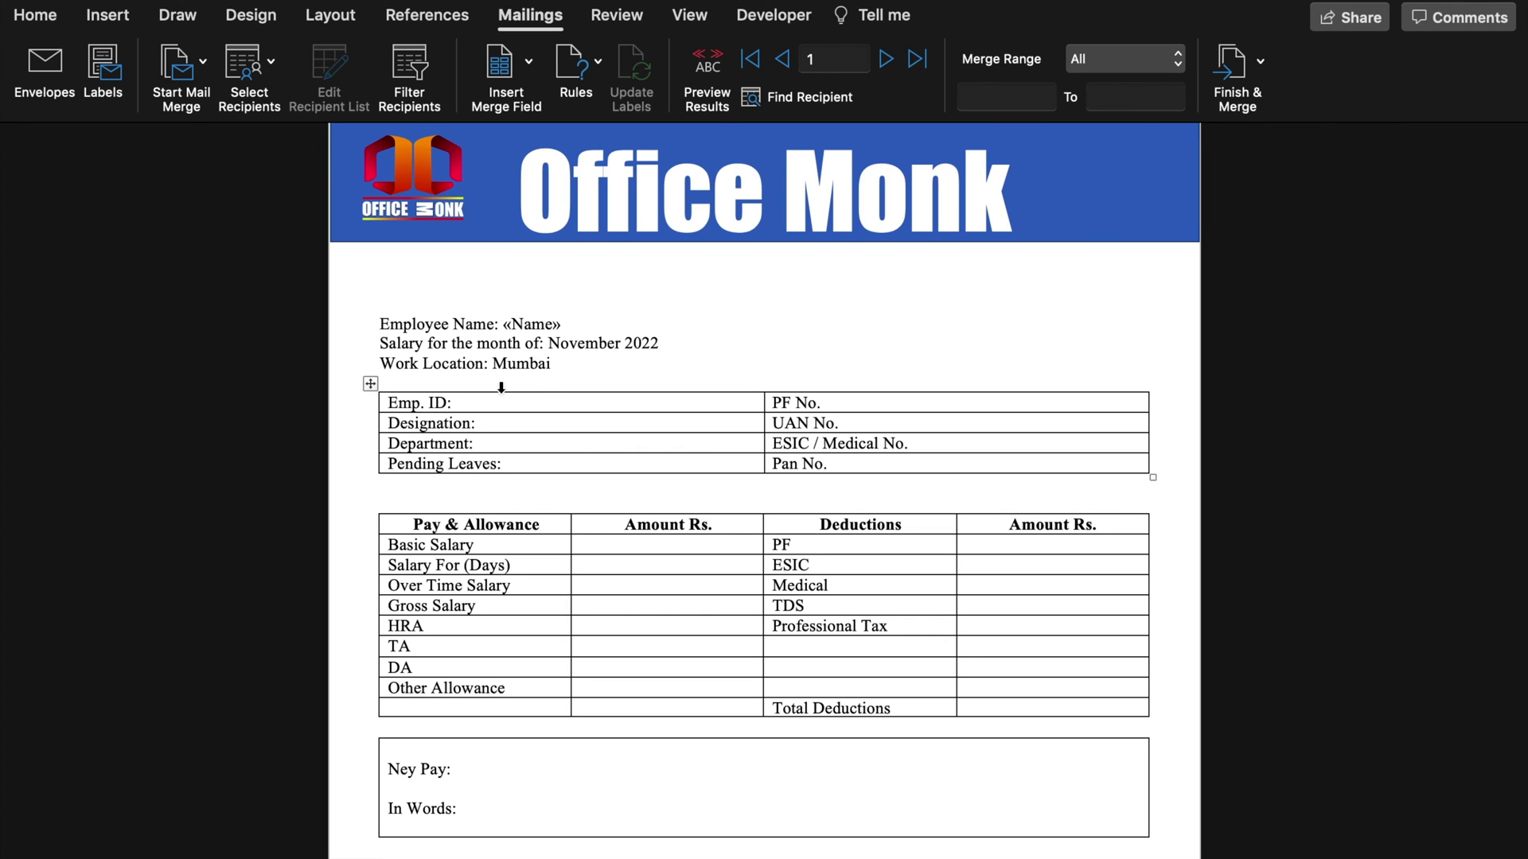
Insert the Emp_No__ID merge field after Emp. ID and the Designation merge field after Designation
left_click(526, 403)
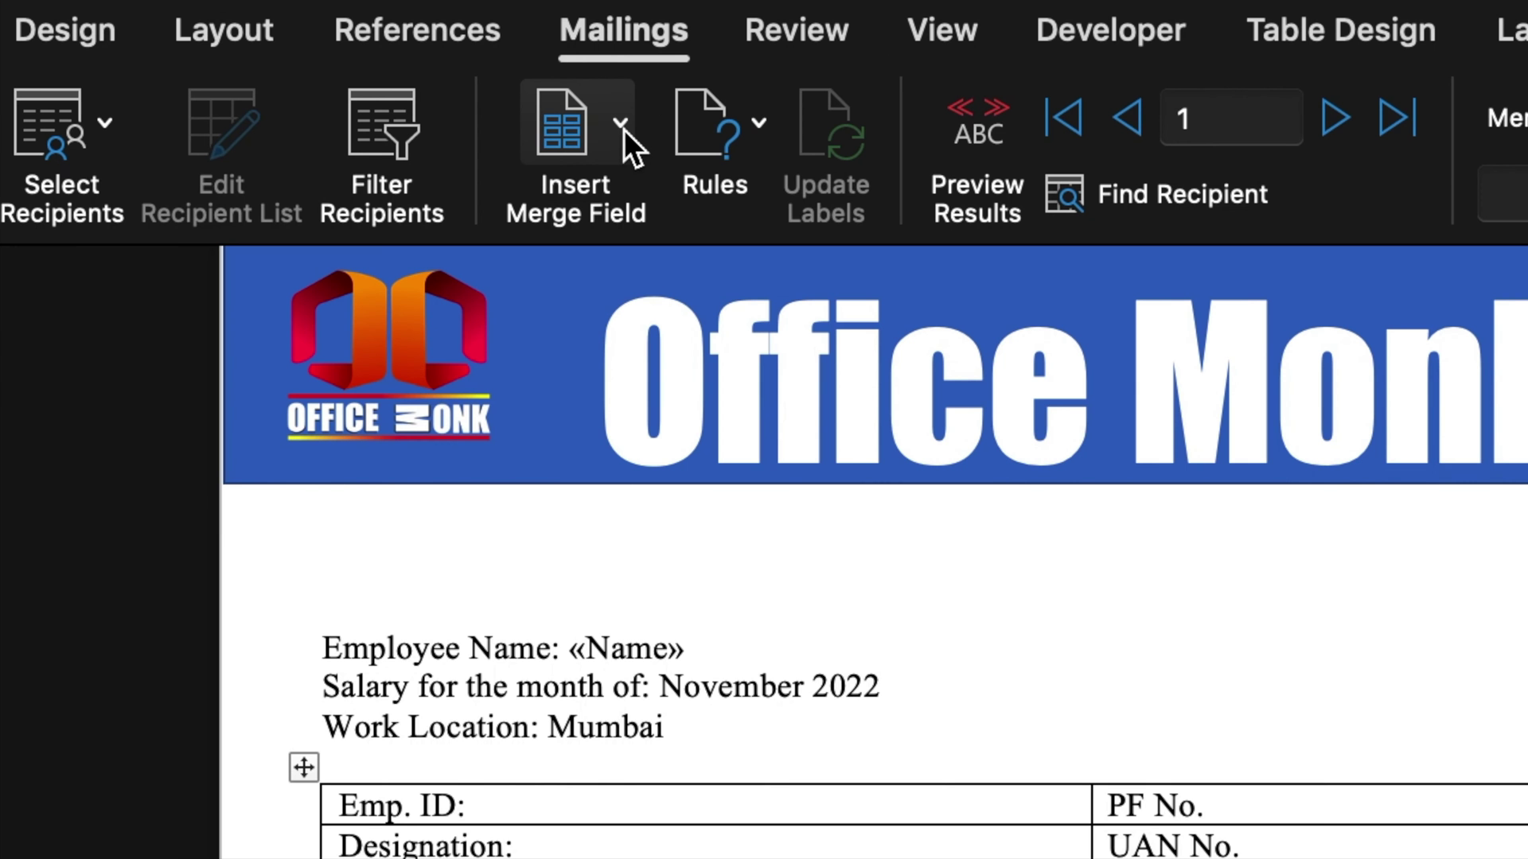
left_click(624, 131)
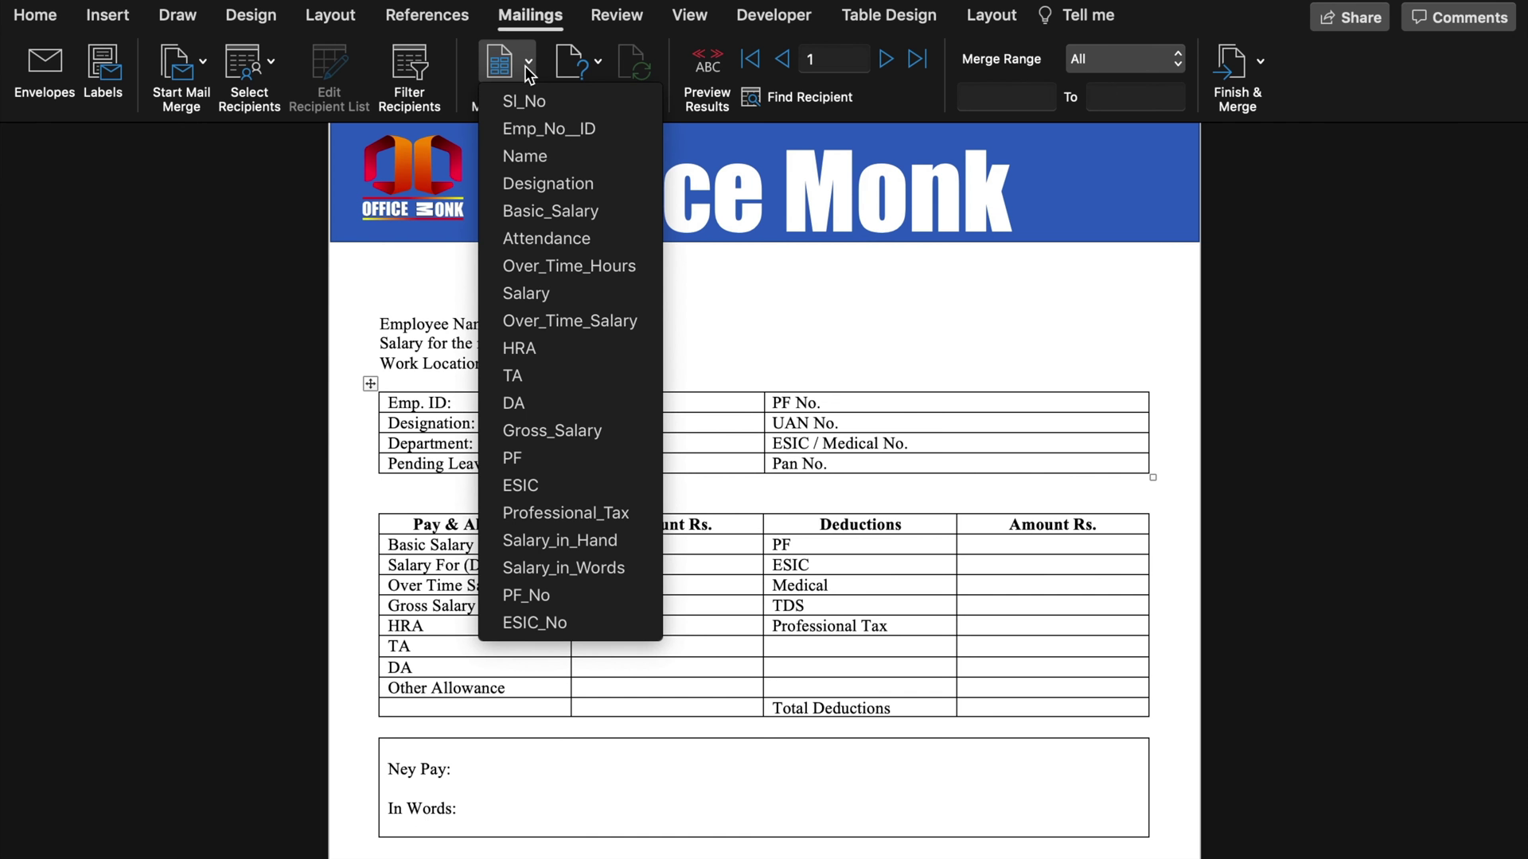
left_click(545, 130)
left_click(561, 422)
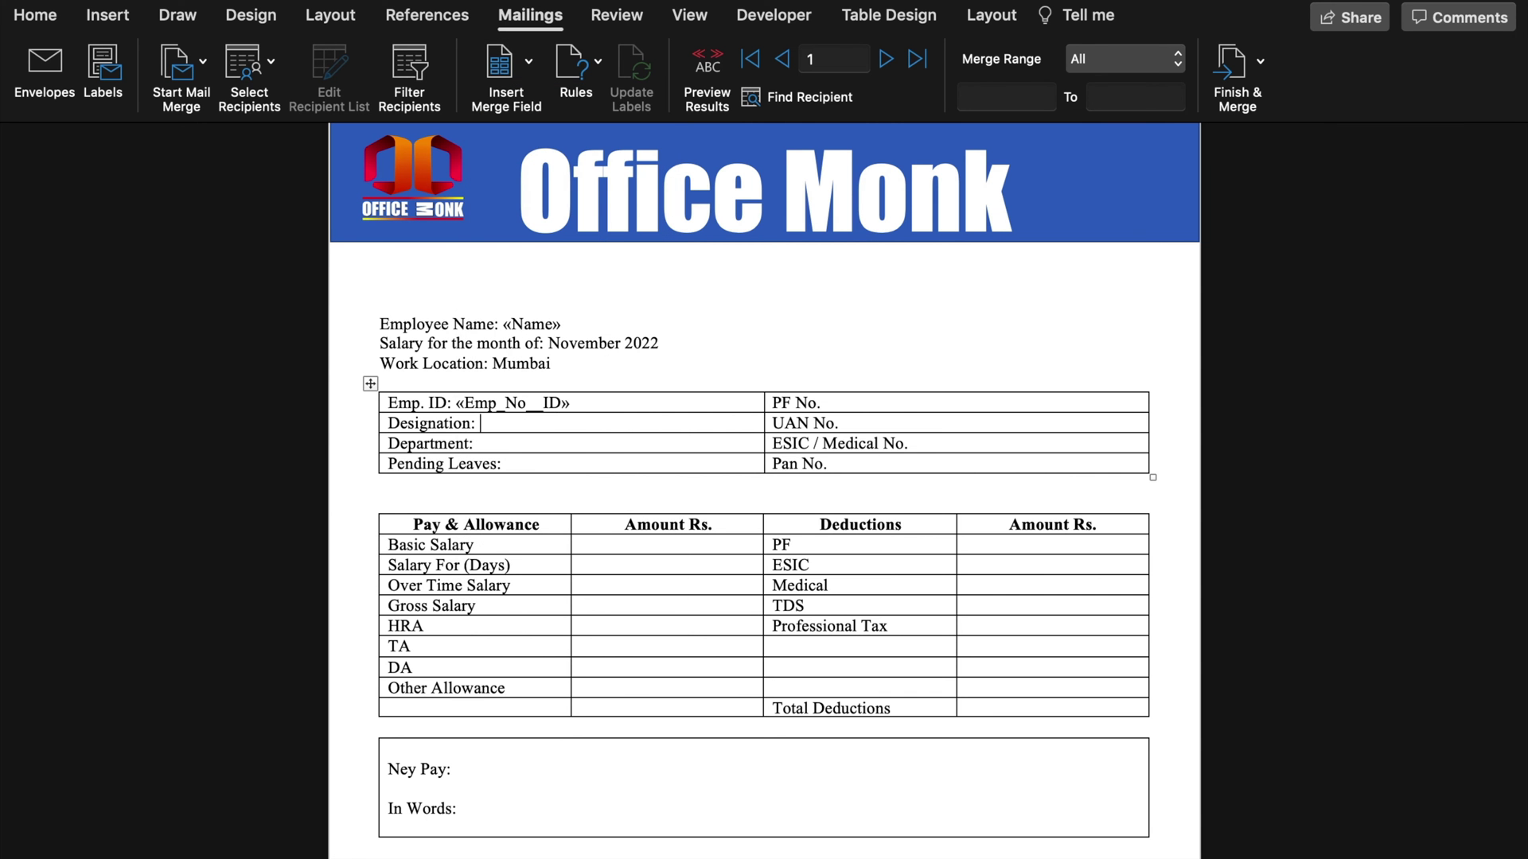
left_click(528, 61)
left_click(557, 186)
Add a colon and the PF_No merge field after PF No., and add a colon after UAN No
type(":")
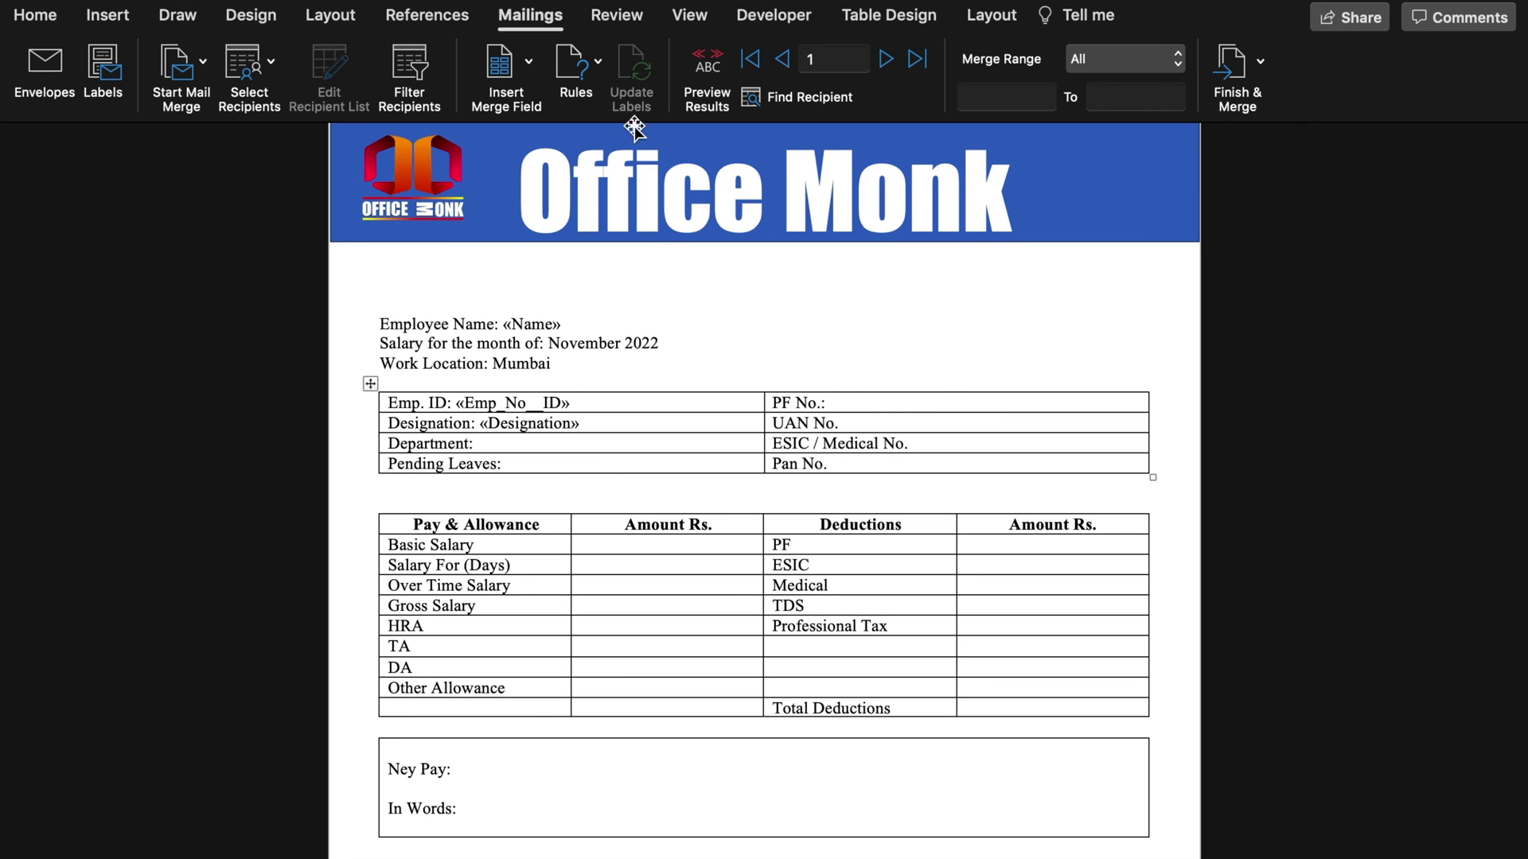
left_click(530, 61)
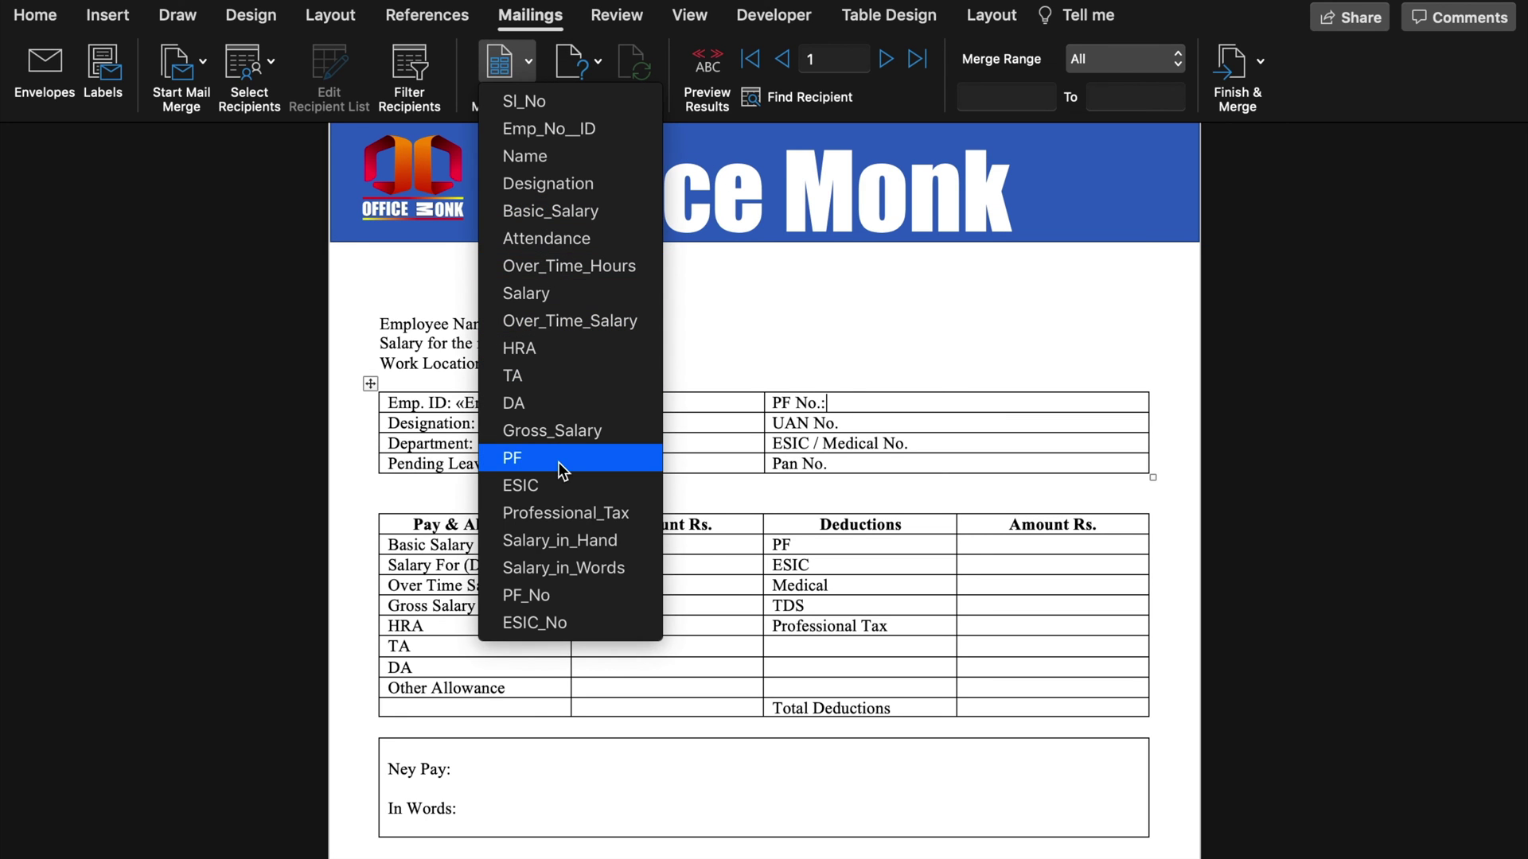
left_click(566, 587)
left_click(921, 421)
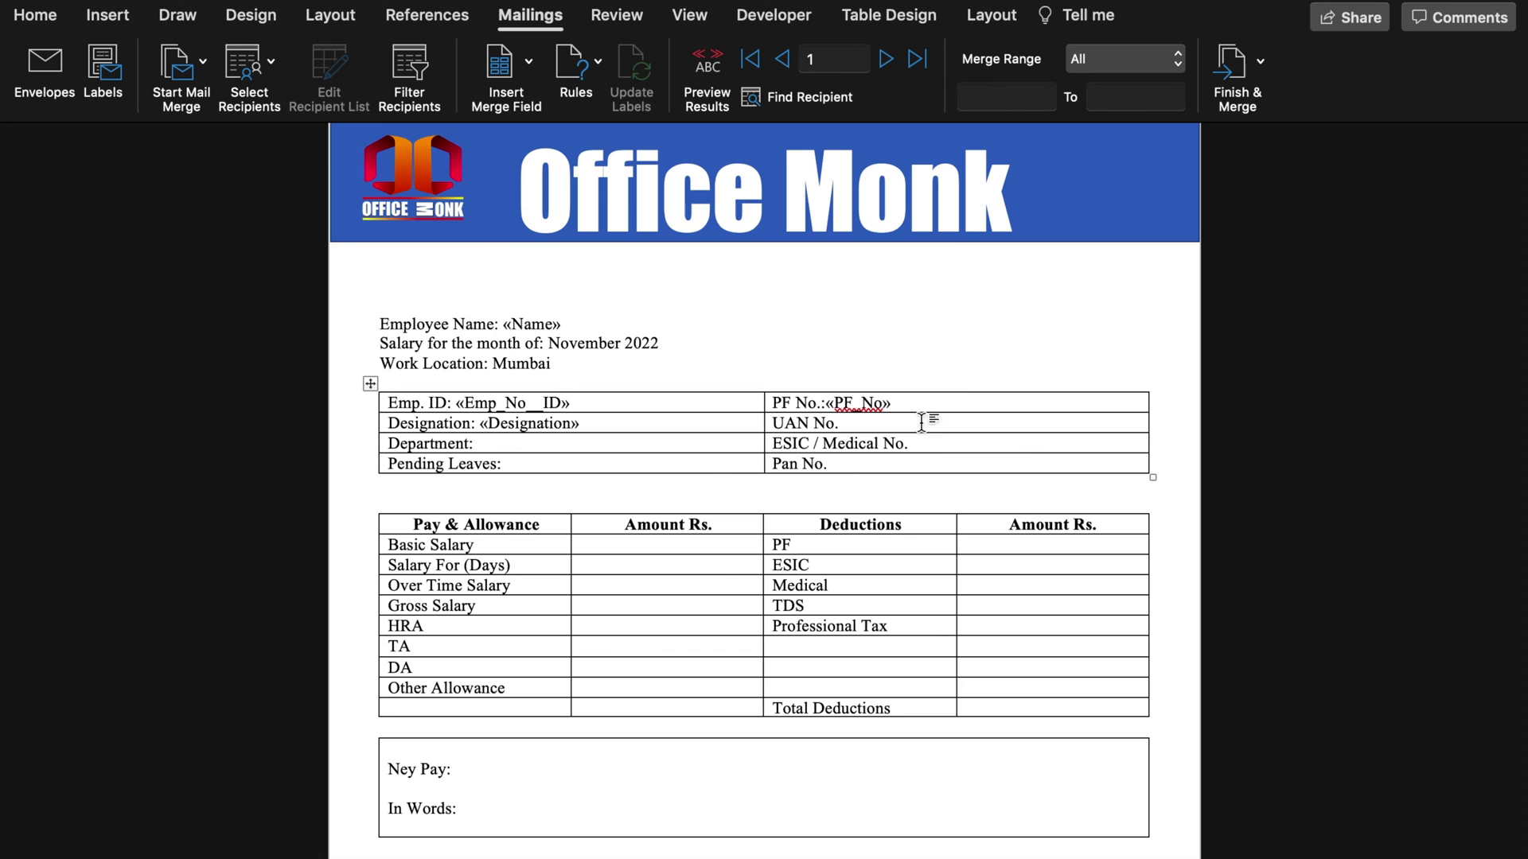
type(":")
Insert the ESIC merge field after the ESIC / Medical No. label
left_click(927, 443)
left_click(529, 60)
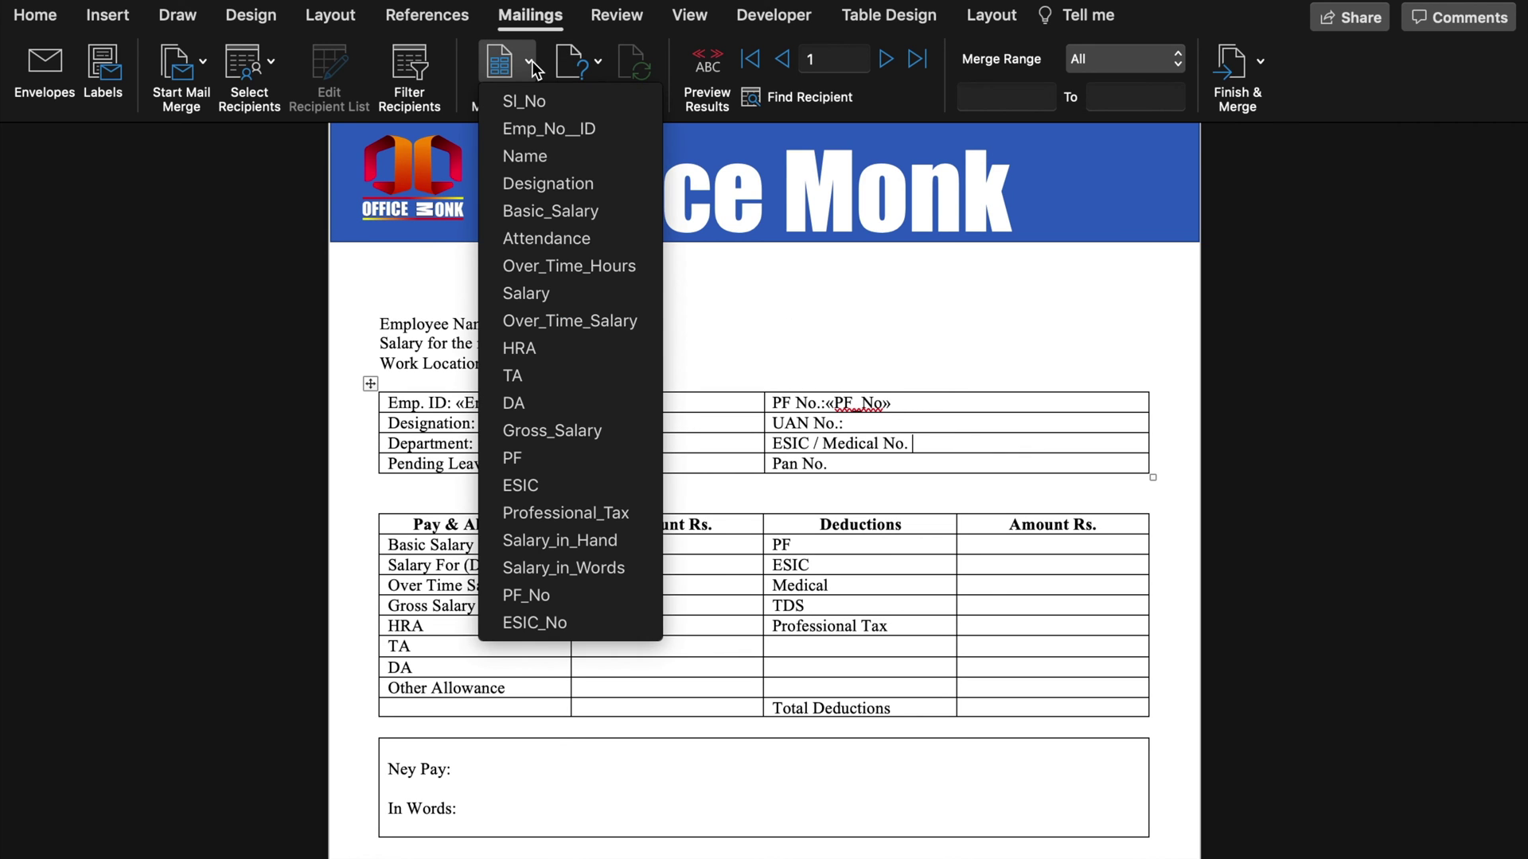
left_click(520, 485)
left_click(882, 461)
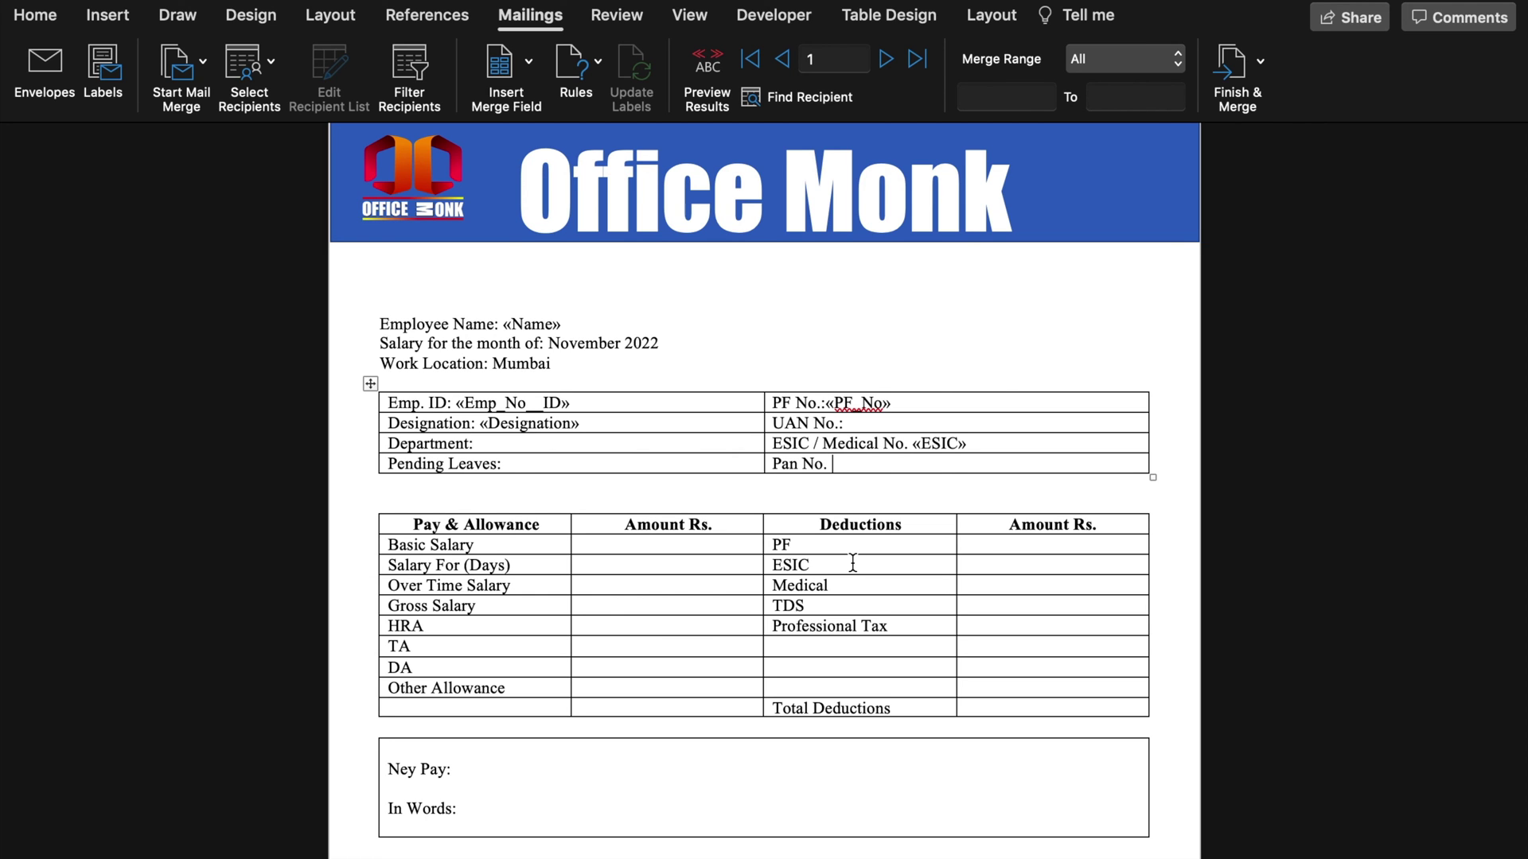
Insert the Basic_Salary merge field in the Amount Rs. cell of the Basic Salary row
left_click(592, 545)
left_click(529, 62)
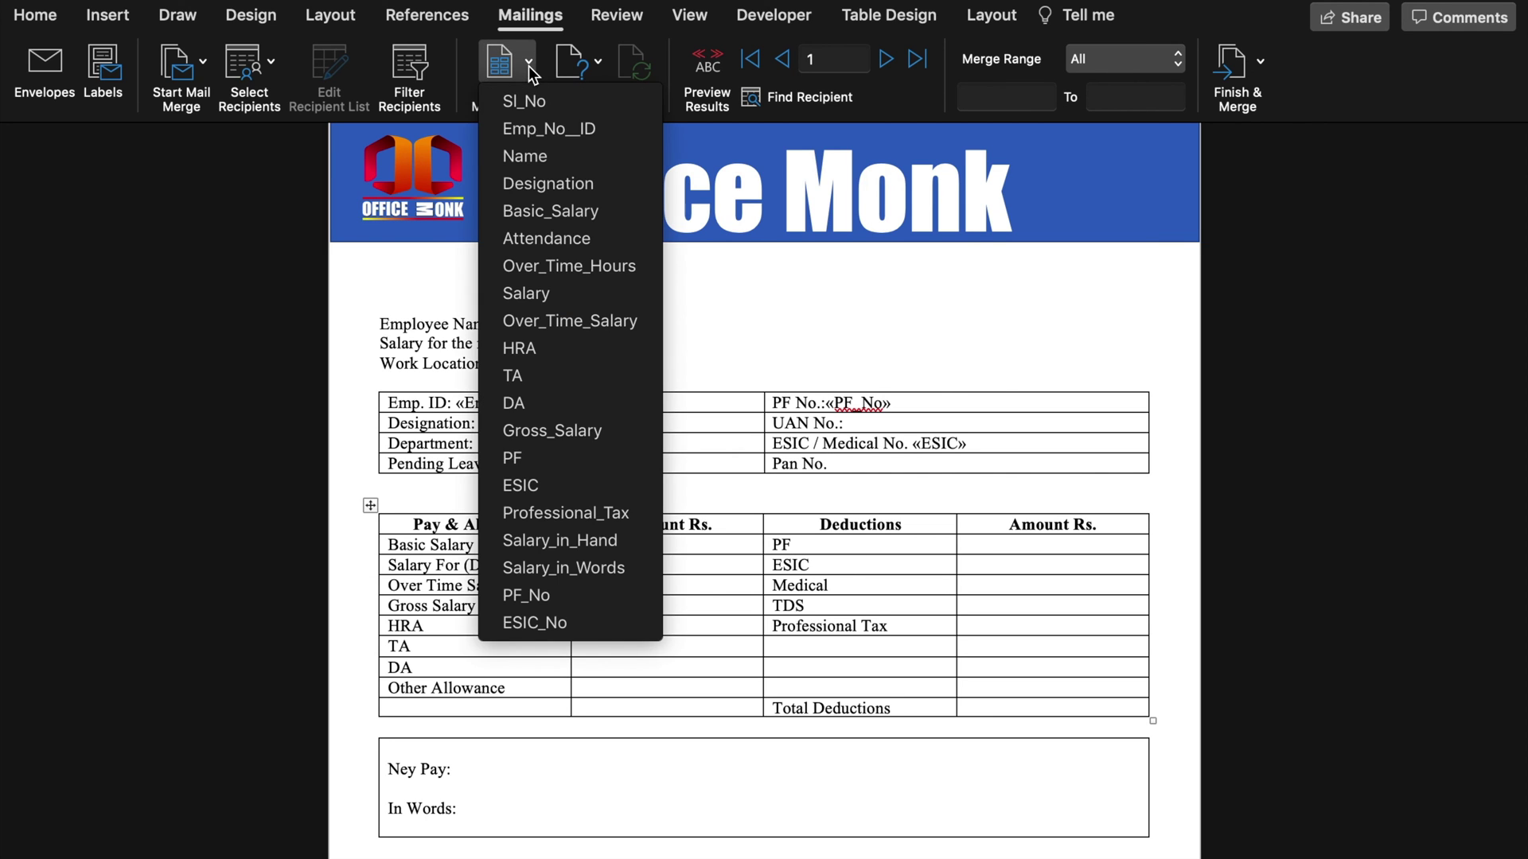
left_click(557, 212)
left_click(605, 566)
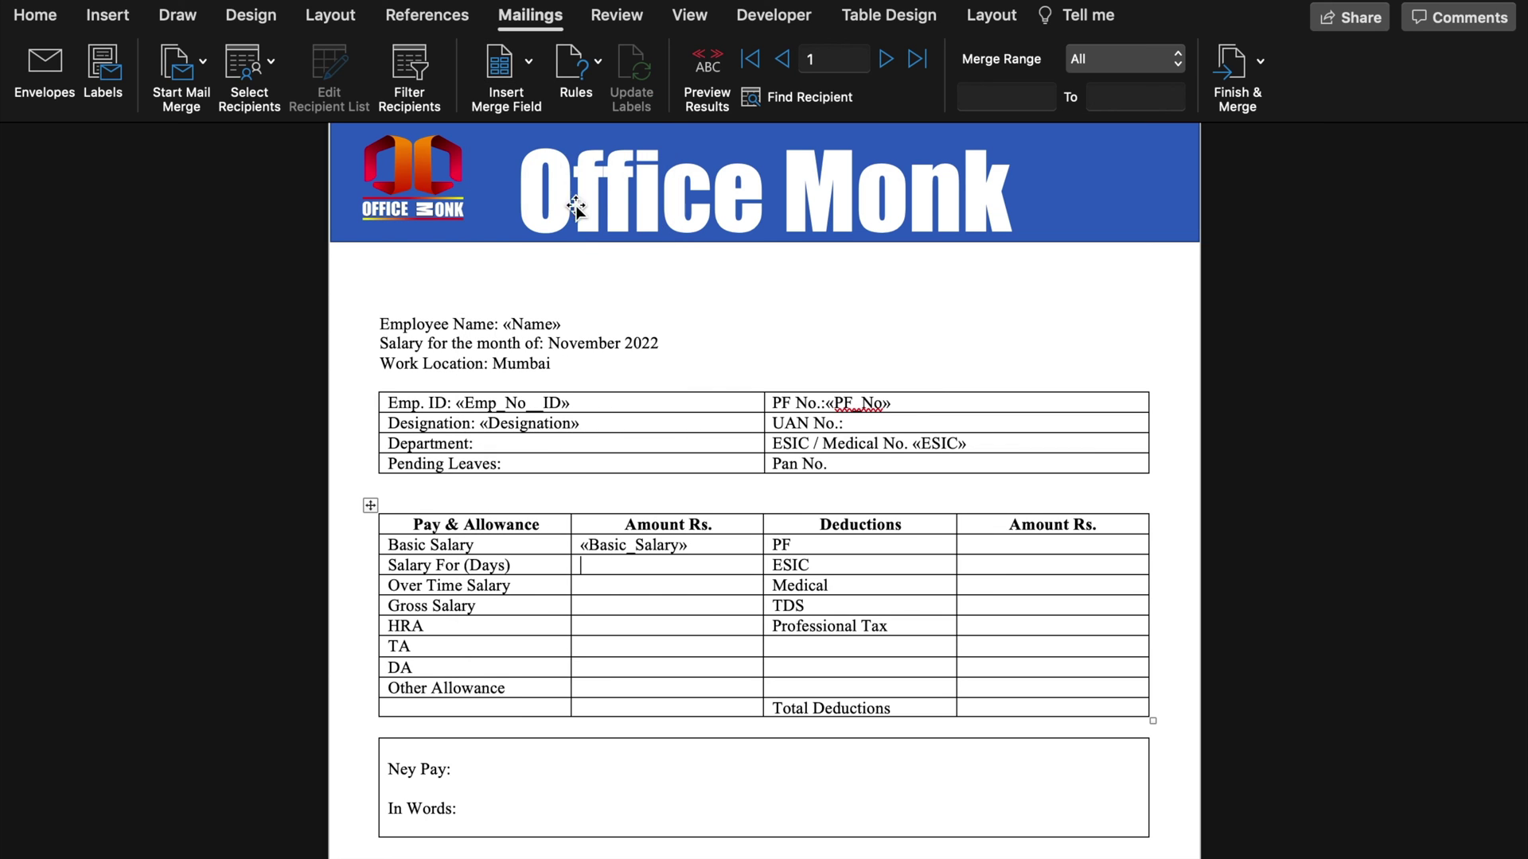
Insert the Attendance, Over_Time_Salary and Gross_Salary merge fields in the Amount Rs. cells of Salary For (Days), Over Time Salary and Gross Salary
left_click(530, 63)
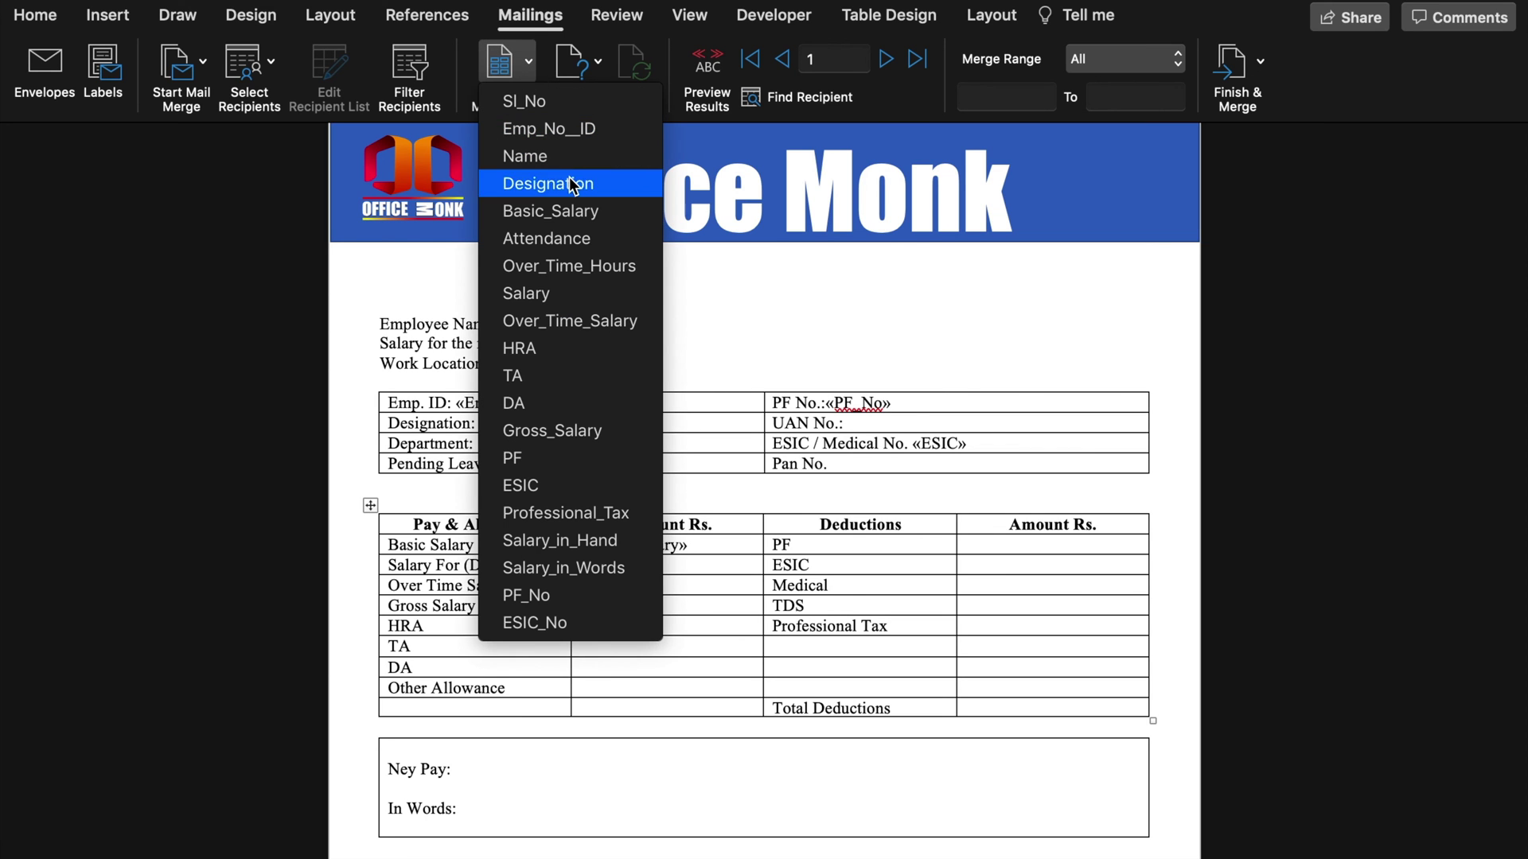
left_click(585, 239)
left_click(527, 63)
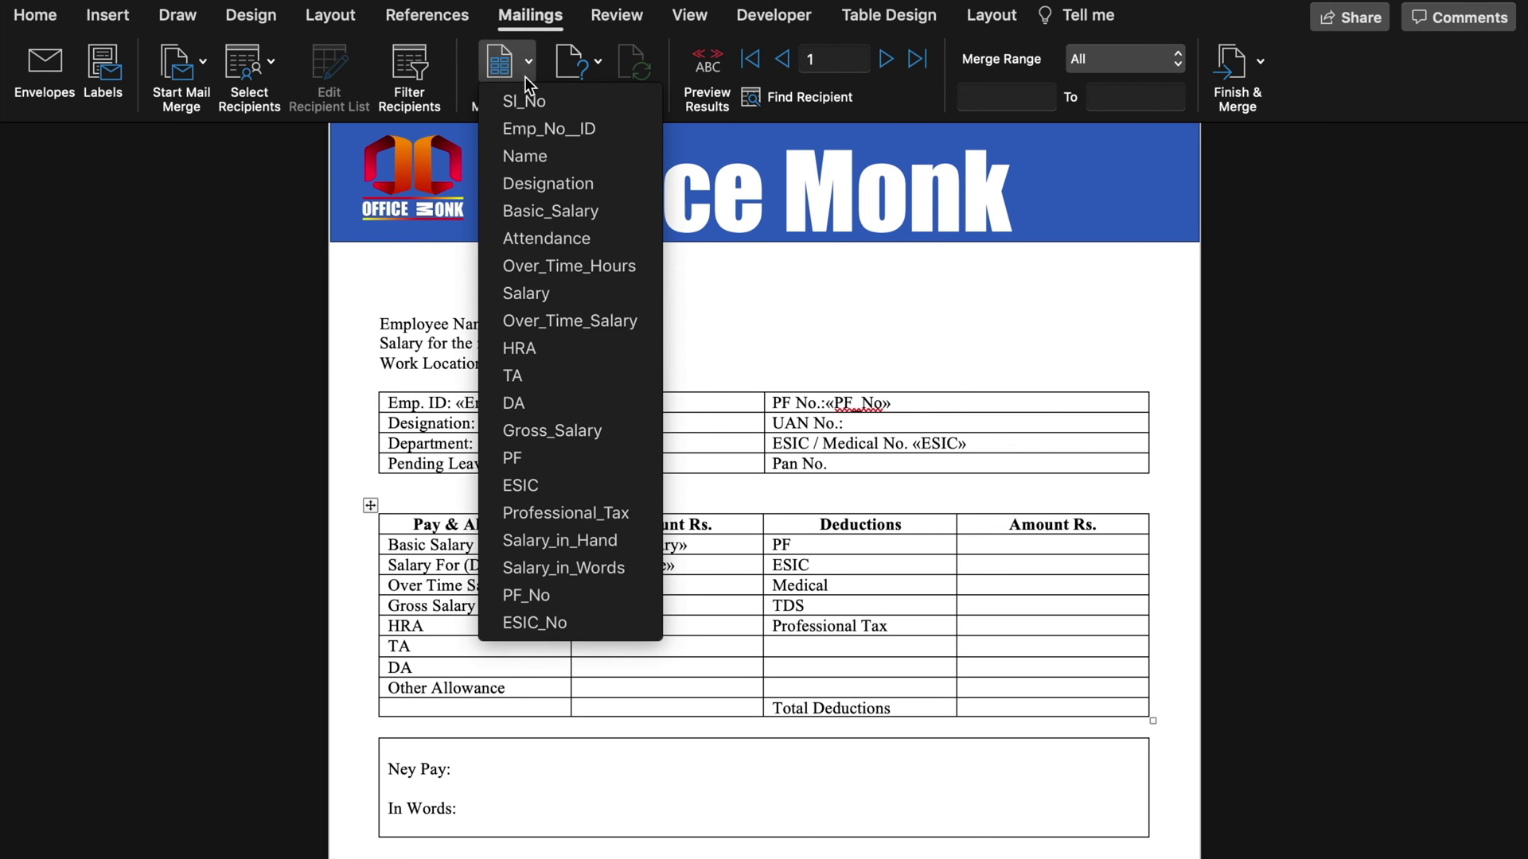
left_click(593, 317)
left_click(525, 65)
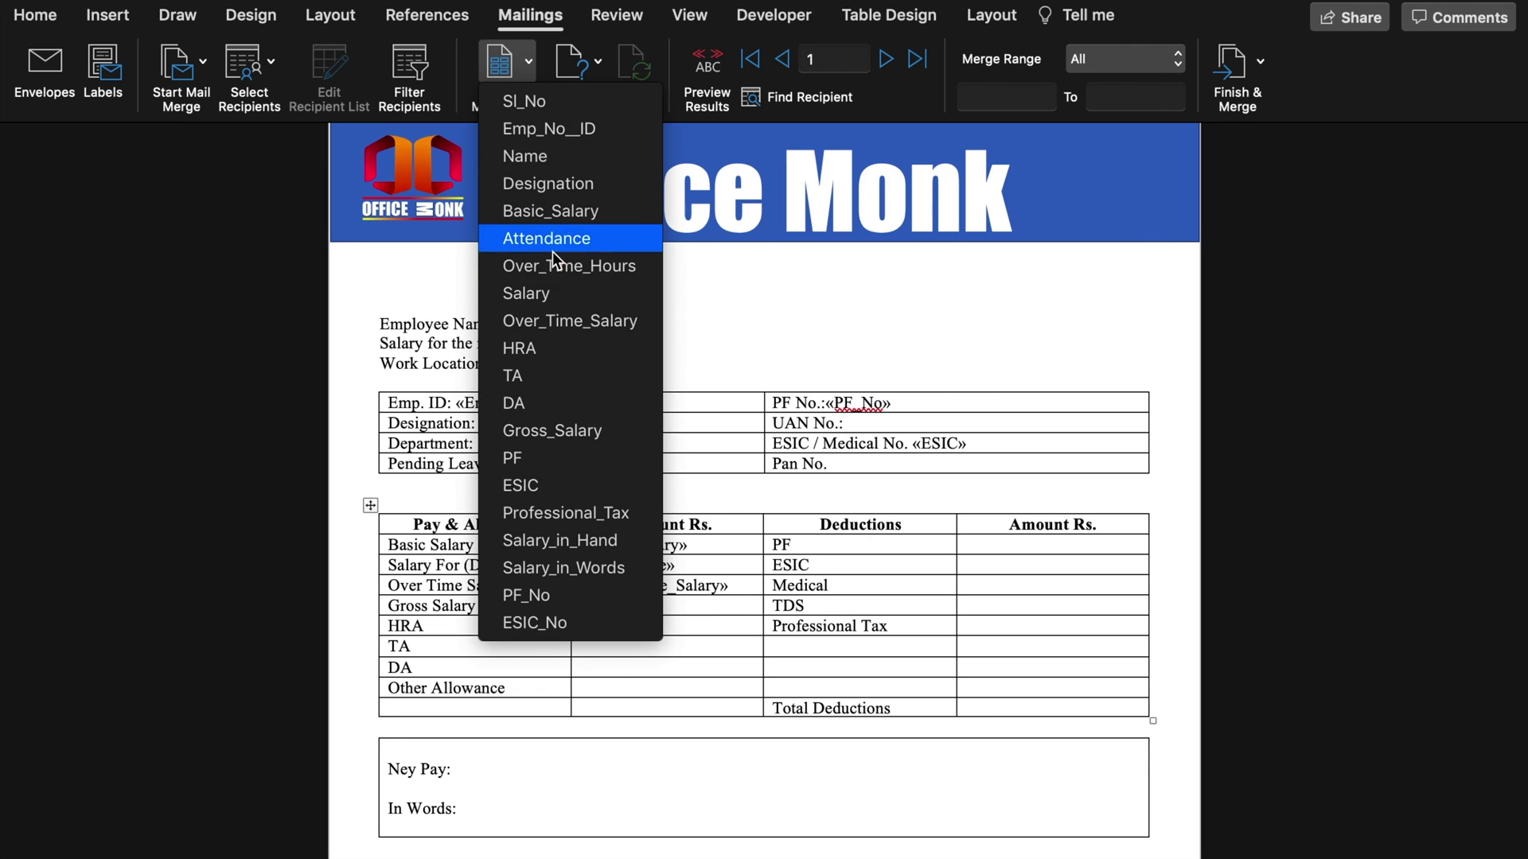
left_click(549, 429)
Insert the HRA, TA and DA merge fields in the Amount Rs. cells of their matching allowance rows
left_click(637, 631)
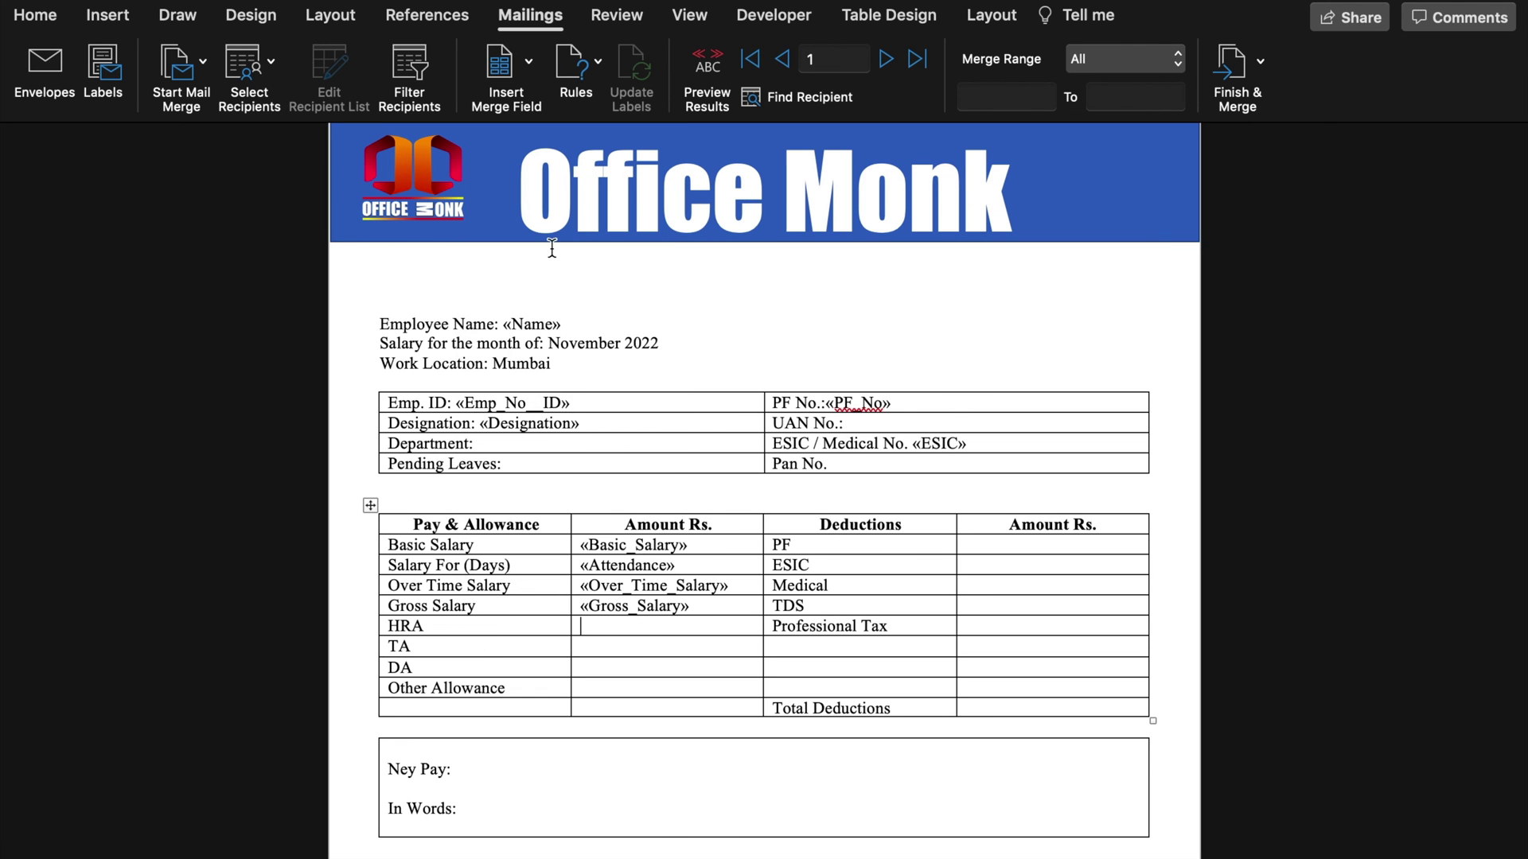
left_click(527, 61)
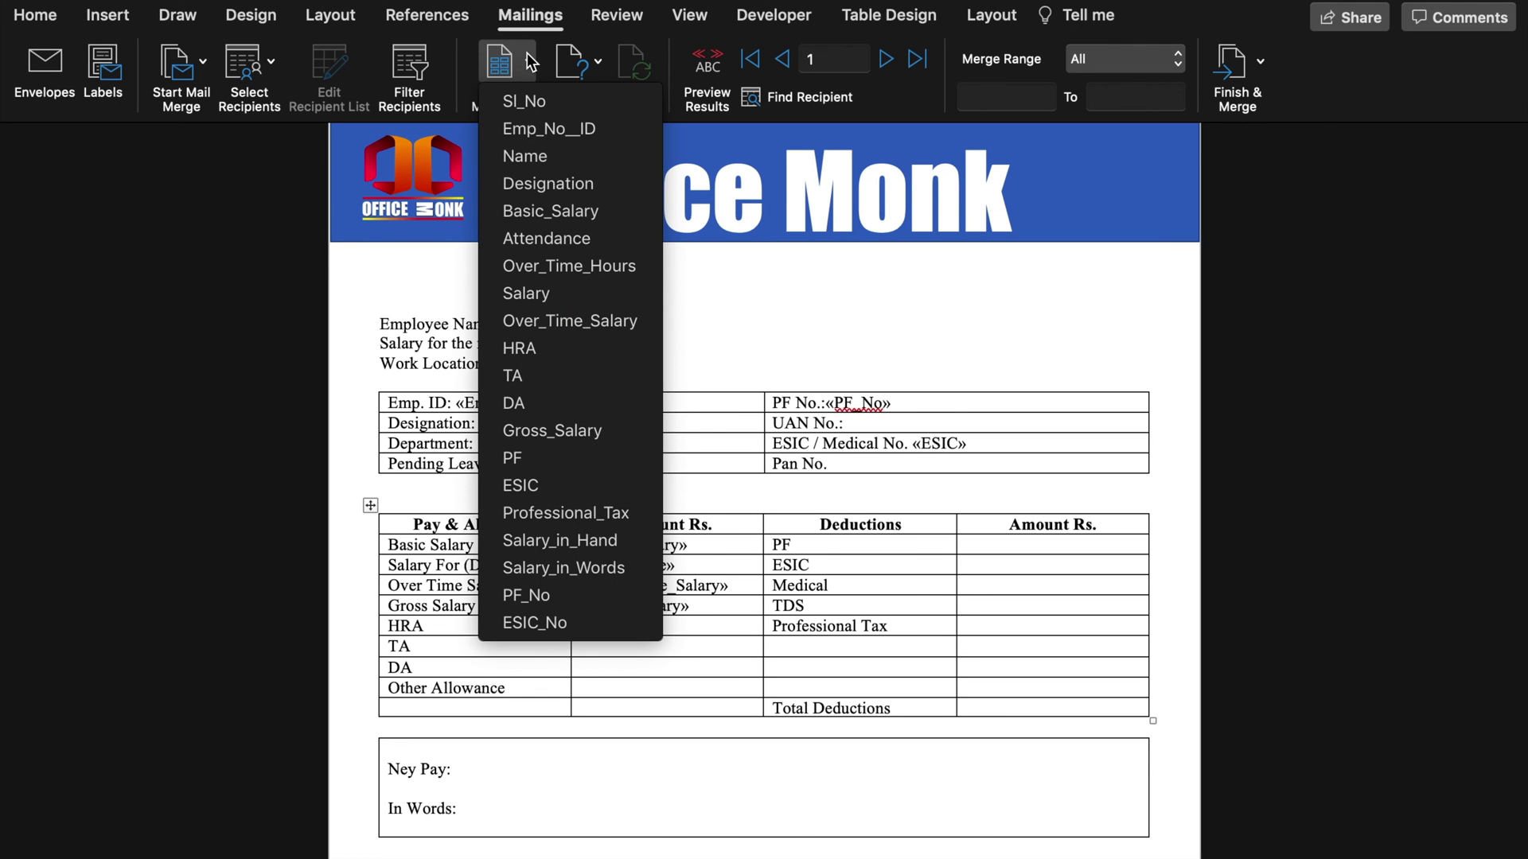
left_click(573, 350)
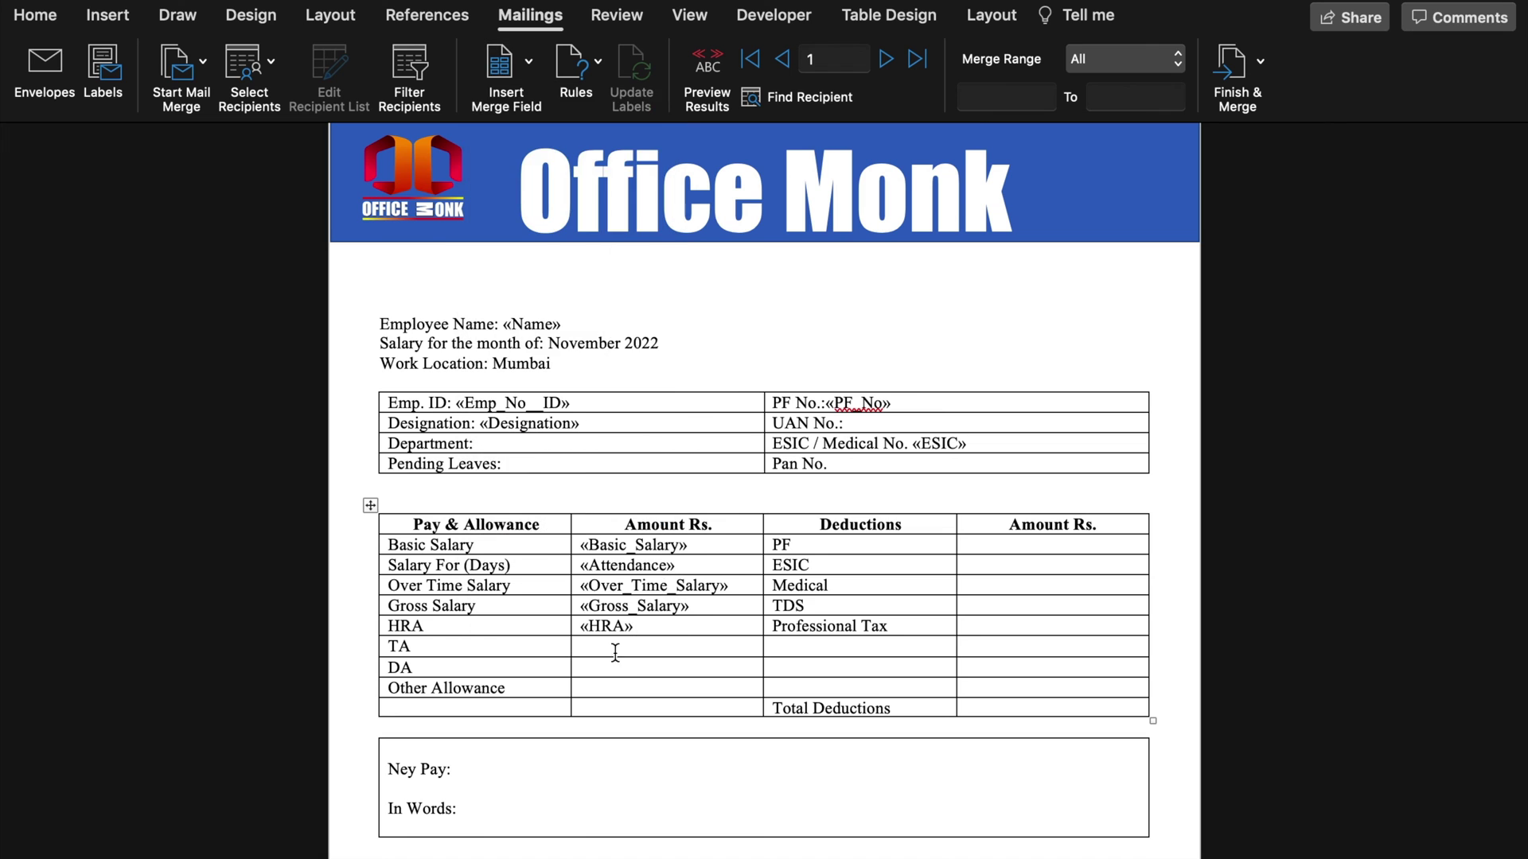
left_click(616, 649)
left_click(527, 60)
left_click(513, 375)
left_click(623, 668)
left_click(527, 60)
left_click(513, 402)
left_click(623, 689)
left_click(527, 61)
left_click(697, 671)
Insert the PF, ESIC and Professional_Tax merge fields in the deductions Amount Rs. cells of their matching rows
left_click(1009, 549)
left_click(527, 61)
left_click(513, 458)
left_click(982, 566)
left_click(527, 60)
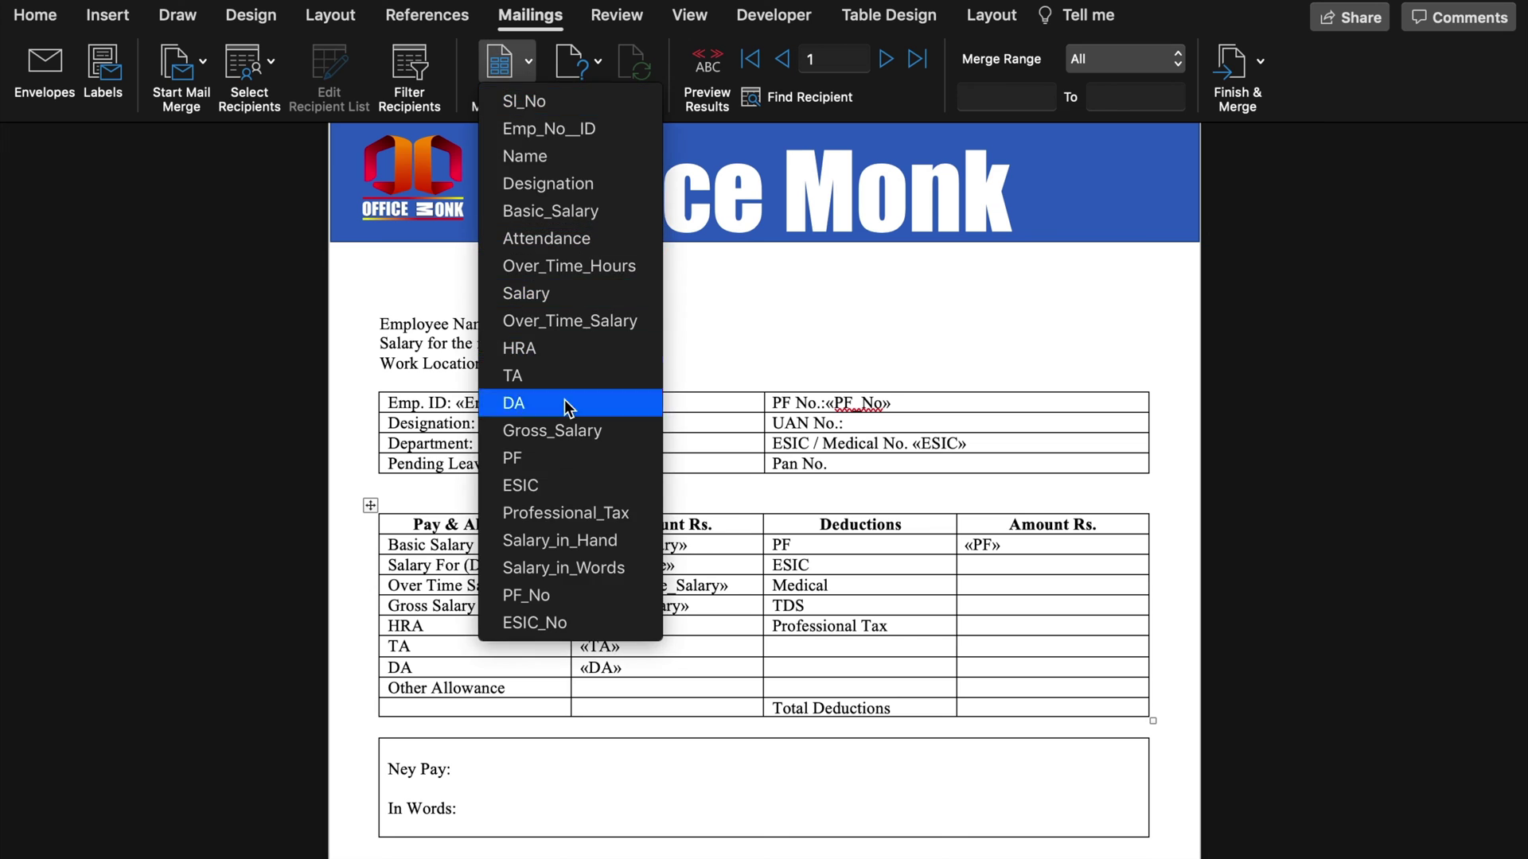
left_click(520, 485)
key("Down")
left_click(506, 75)
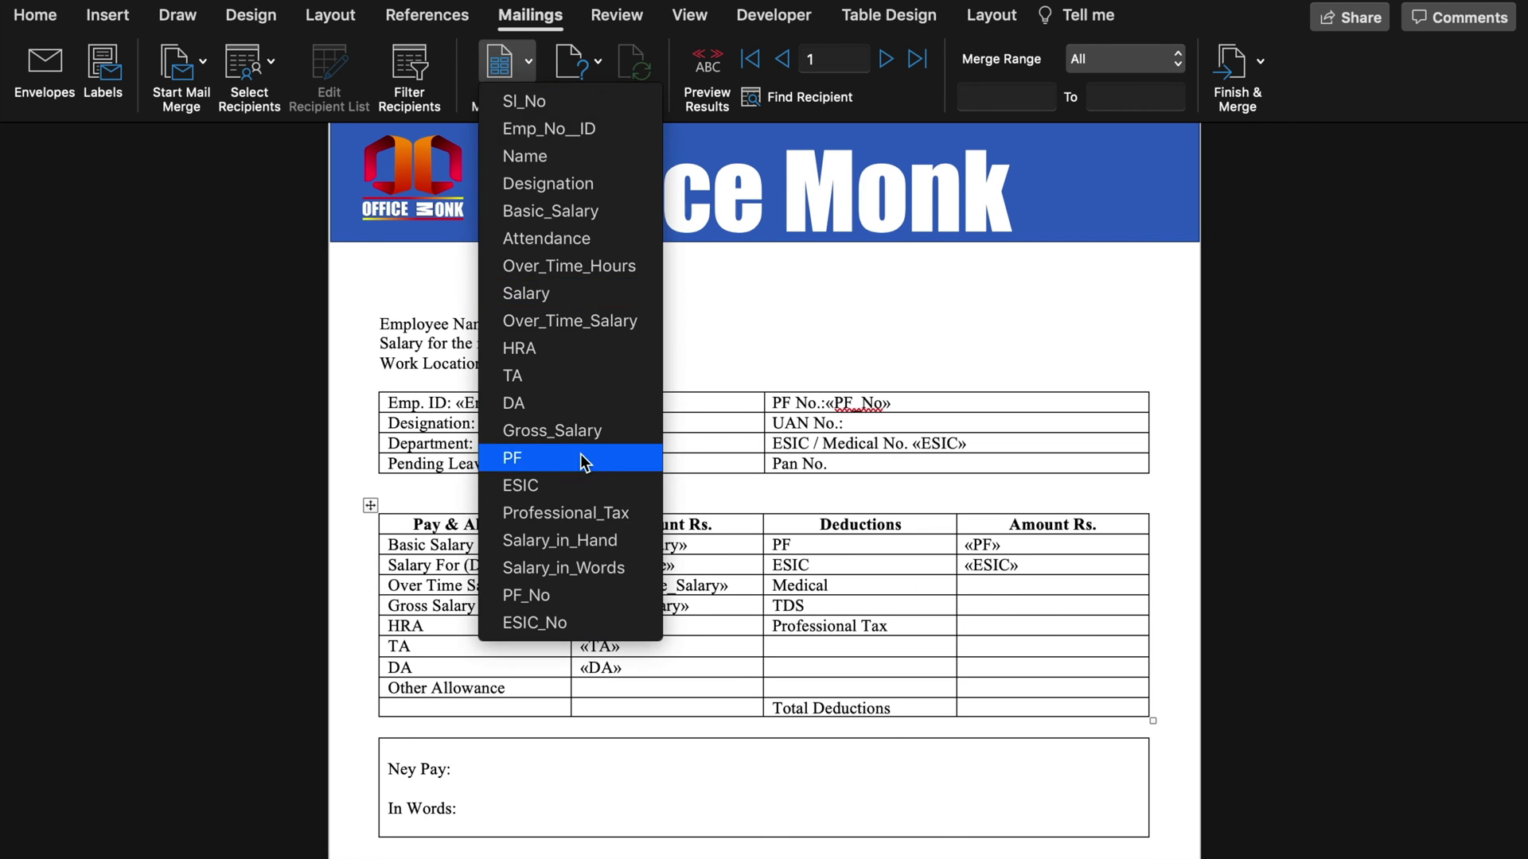
left_click(597, 503)
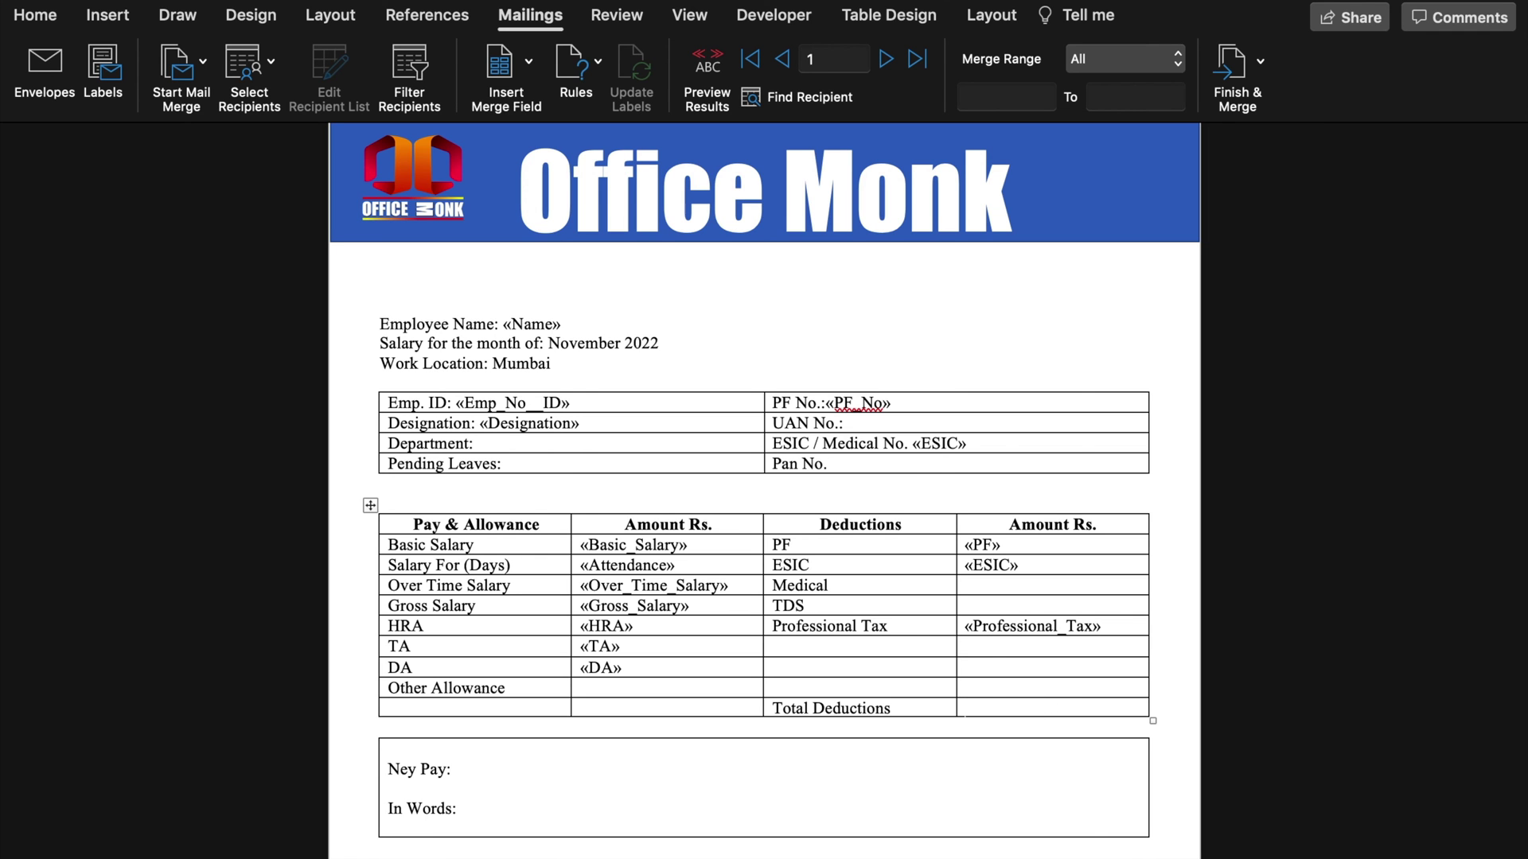
Switch to the Excel salary sheet, add the header Total Deductions in V2 and autofit column V
left_click(1033, 820)
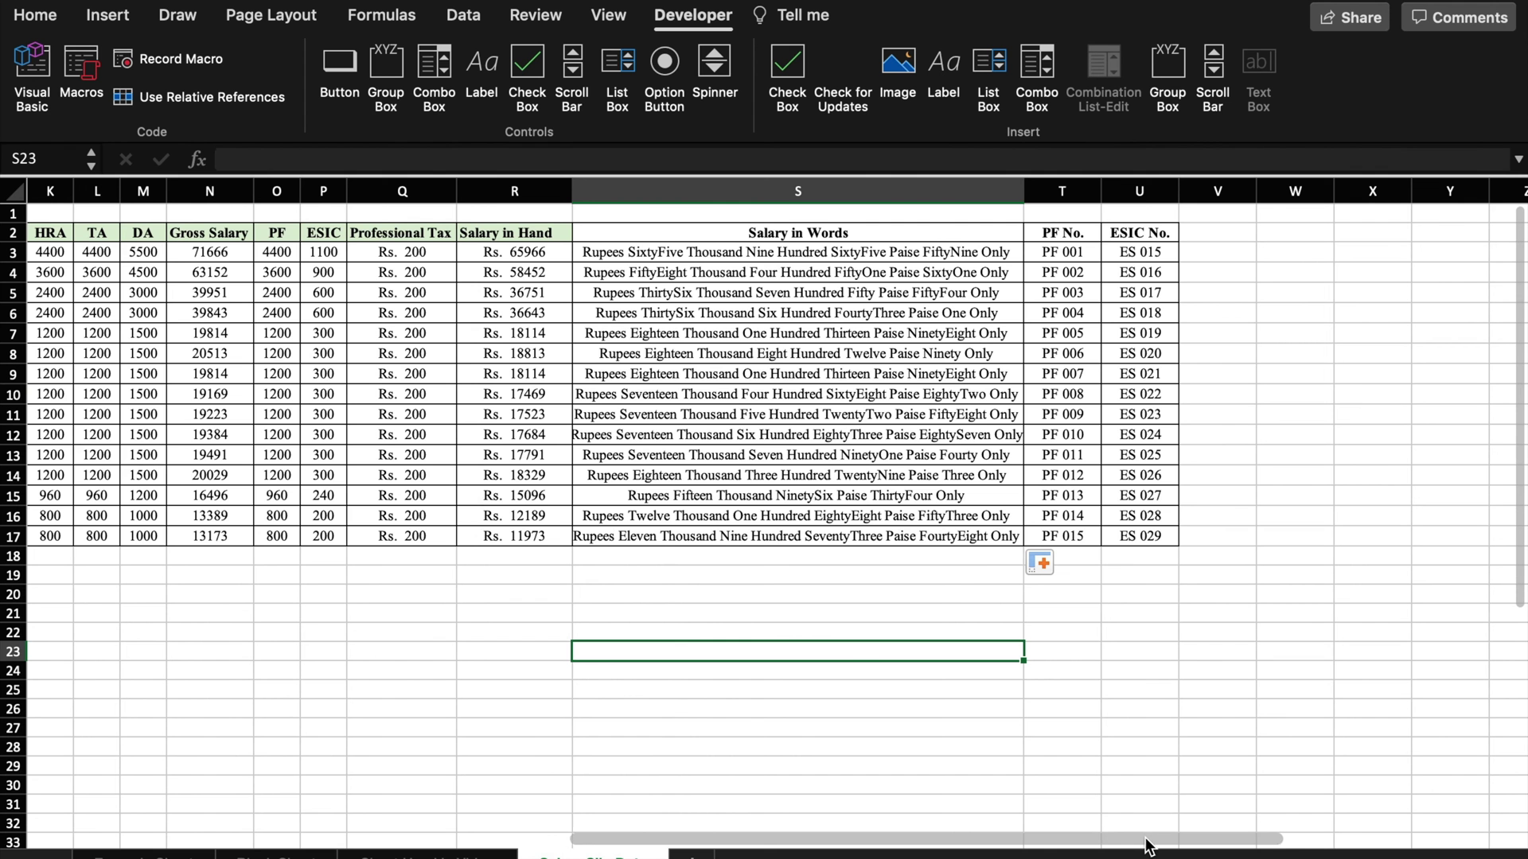
left_click(1204, 230)
type("Total ")
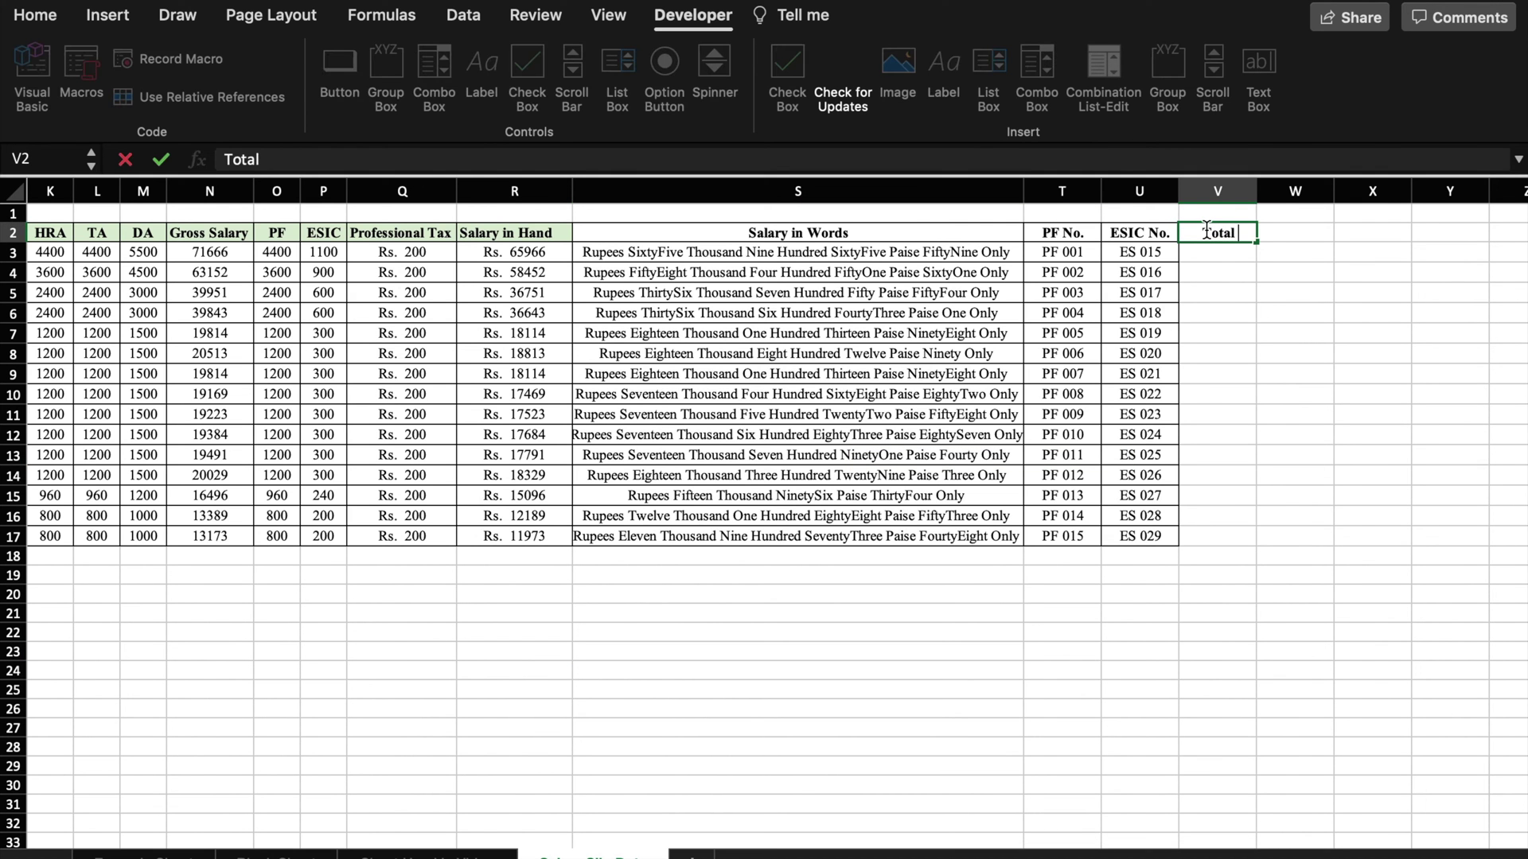
type("Deductions")
left_click(1295, 313)
double_click(1256, 191)
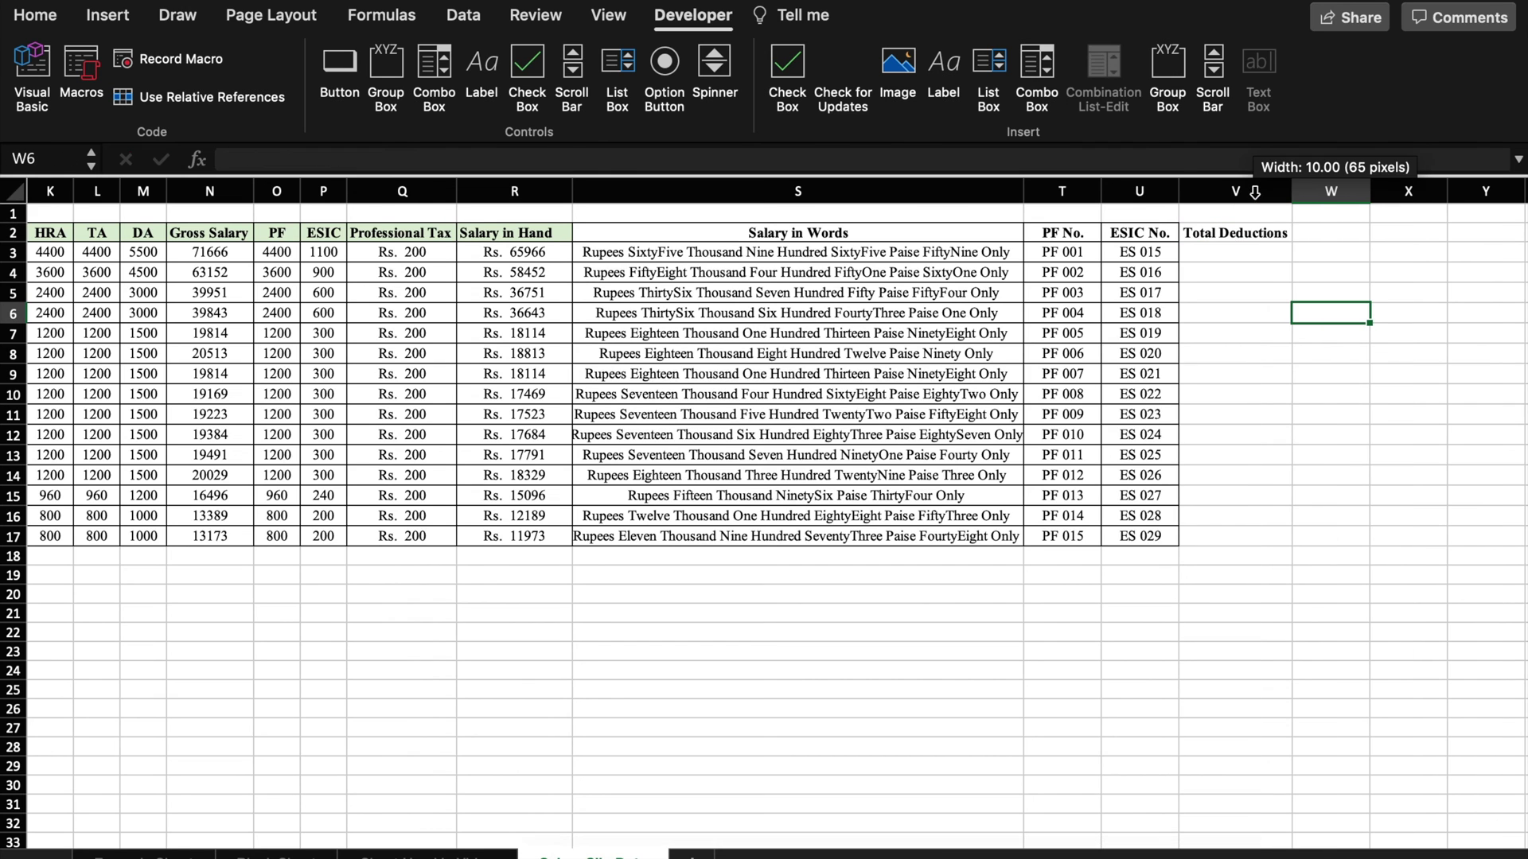
Enter =O3+P3+Q3 in V3 to total the deductions and fill the formula down to row 17
left_click(1265, 253)
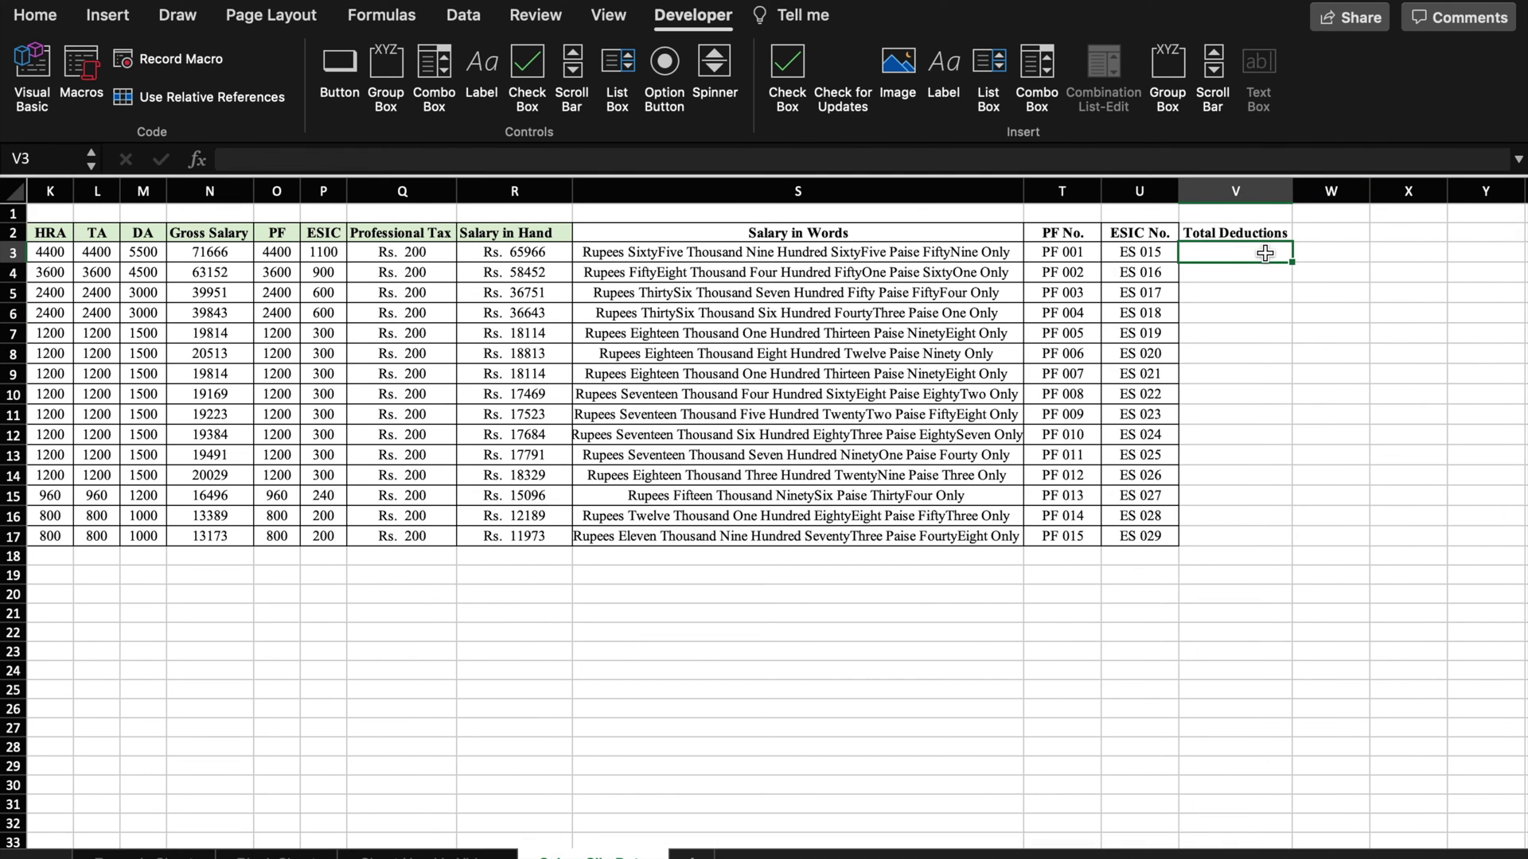
type("=")
left_click(287, 252)
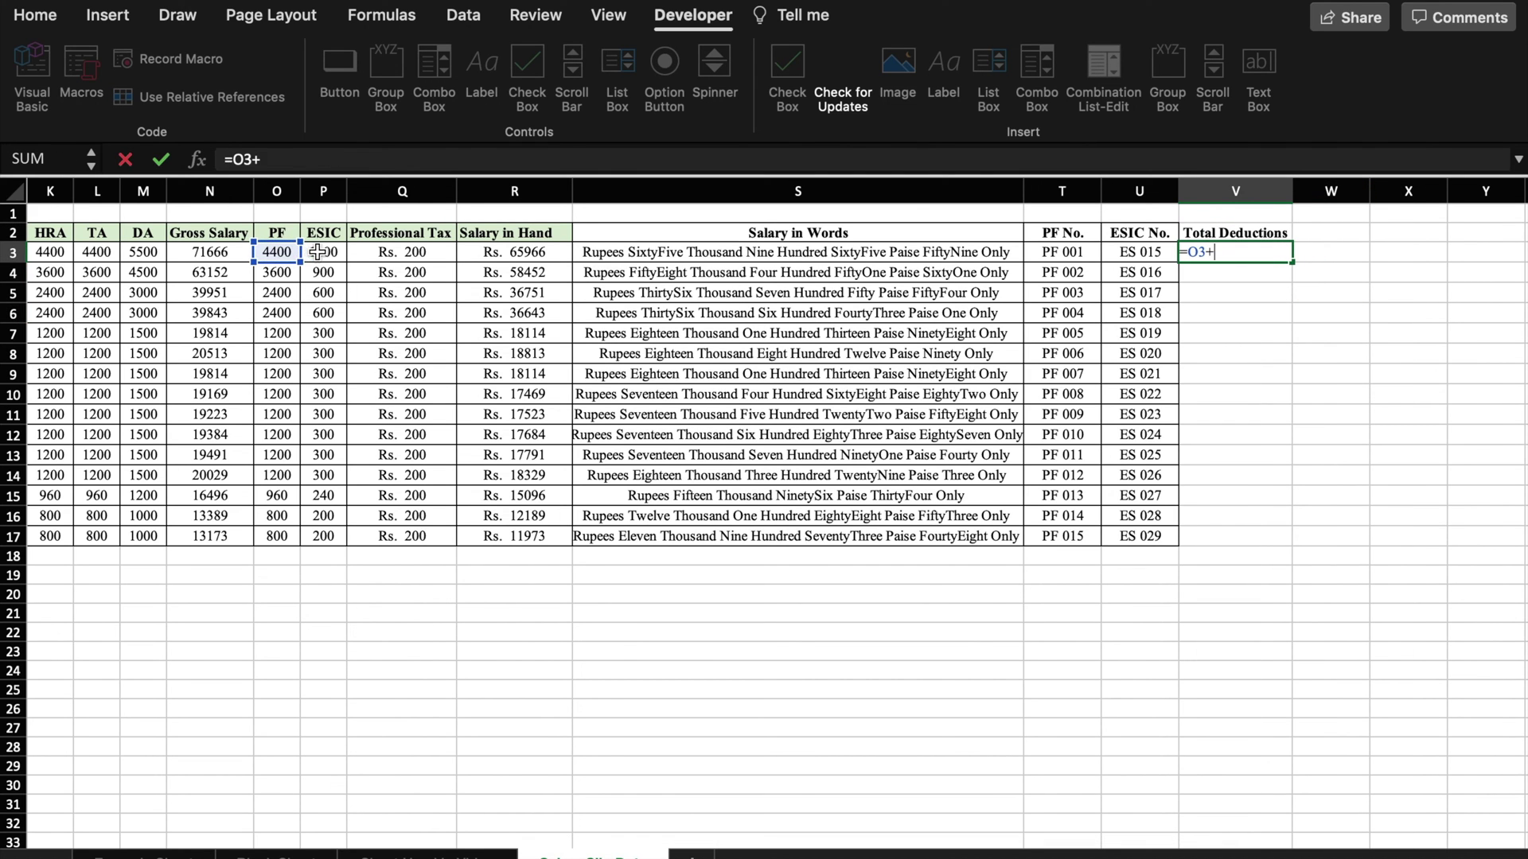
left_click(321, 252)
type("+")
left_click(390, 252)
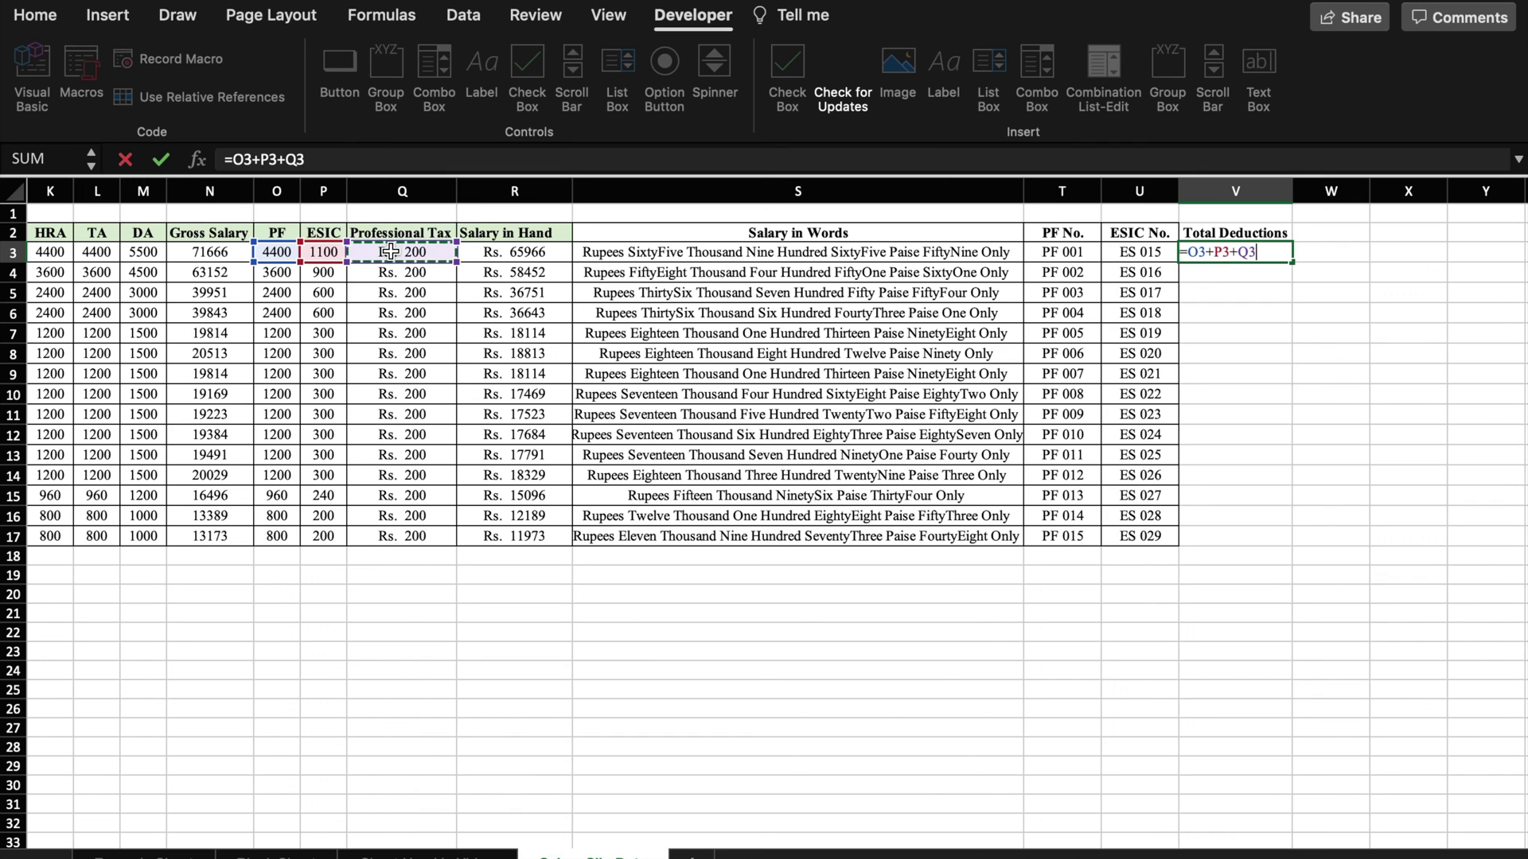
key("Return")
left_click(1265, 253)
left_click_drag(1289, 263, 1281, 538)
left_click(795, 632)
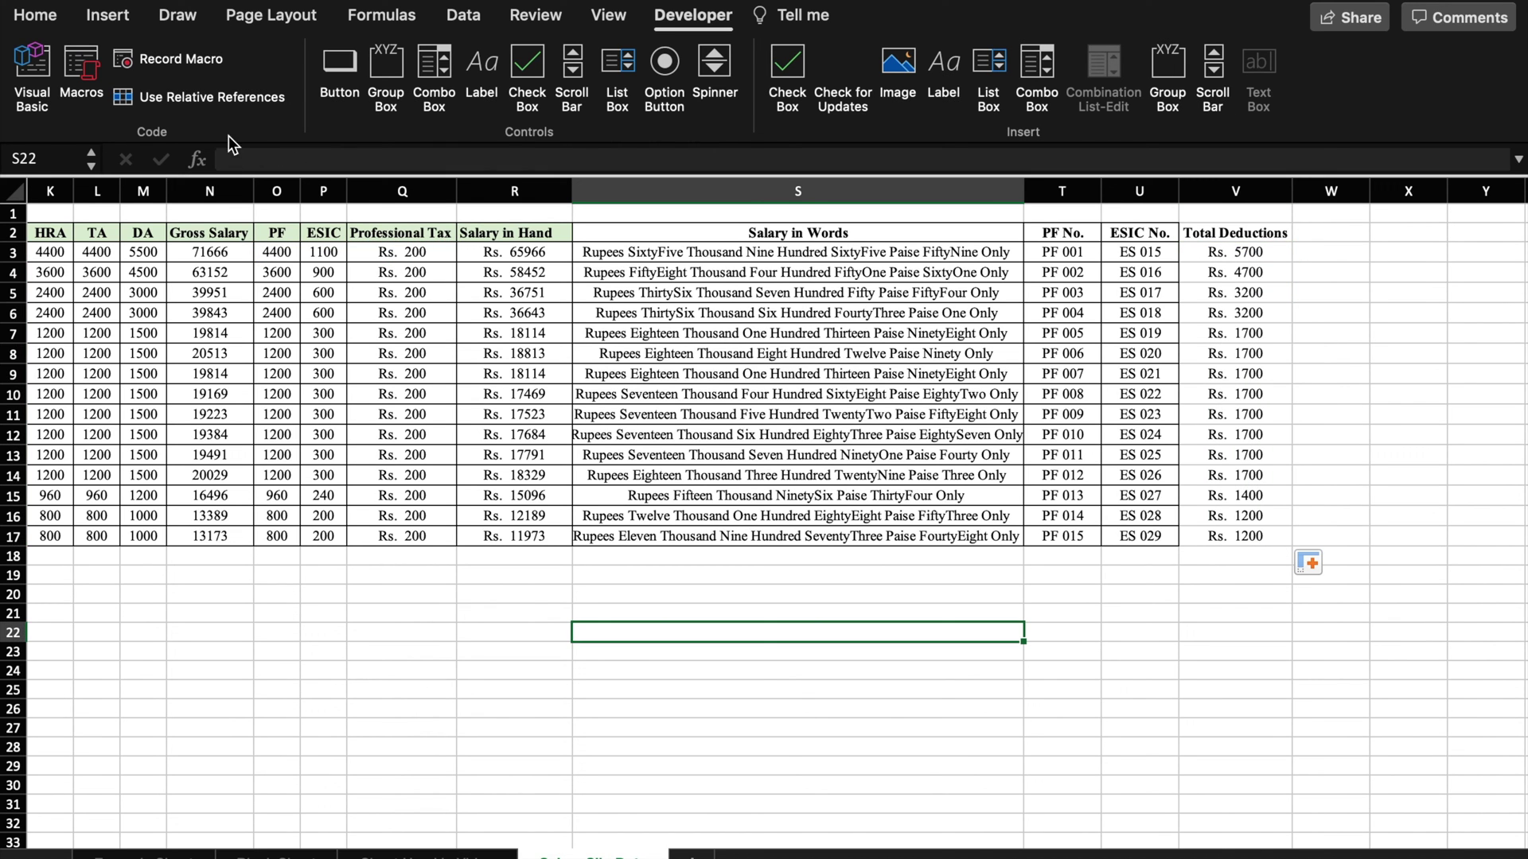
Switch back to Word and reselect Salary Sheet.xlsx as the existing recipient list, using the Salary Slip Data worksheet
mouse_move(1033, 828)
left_click(984, 824)
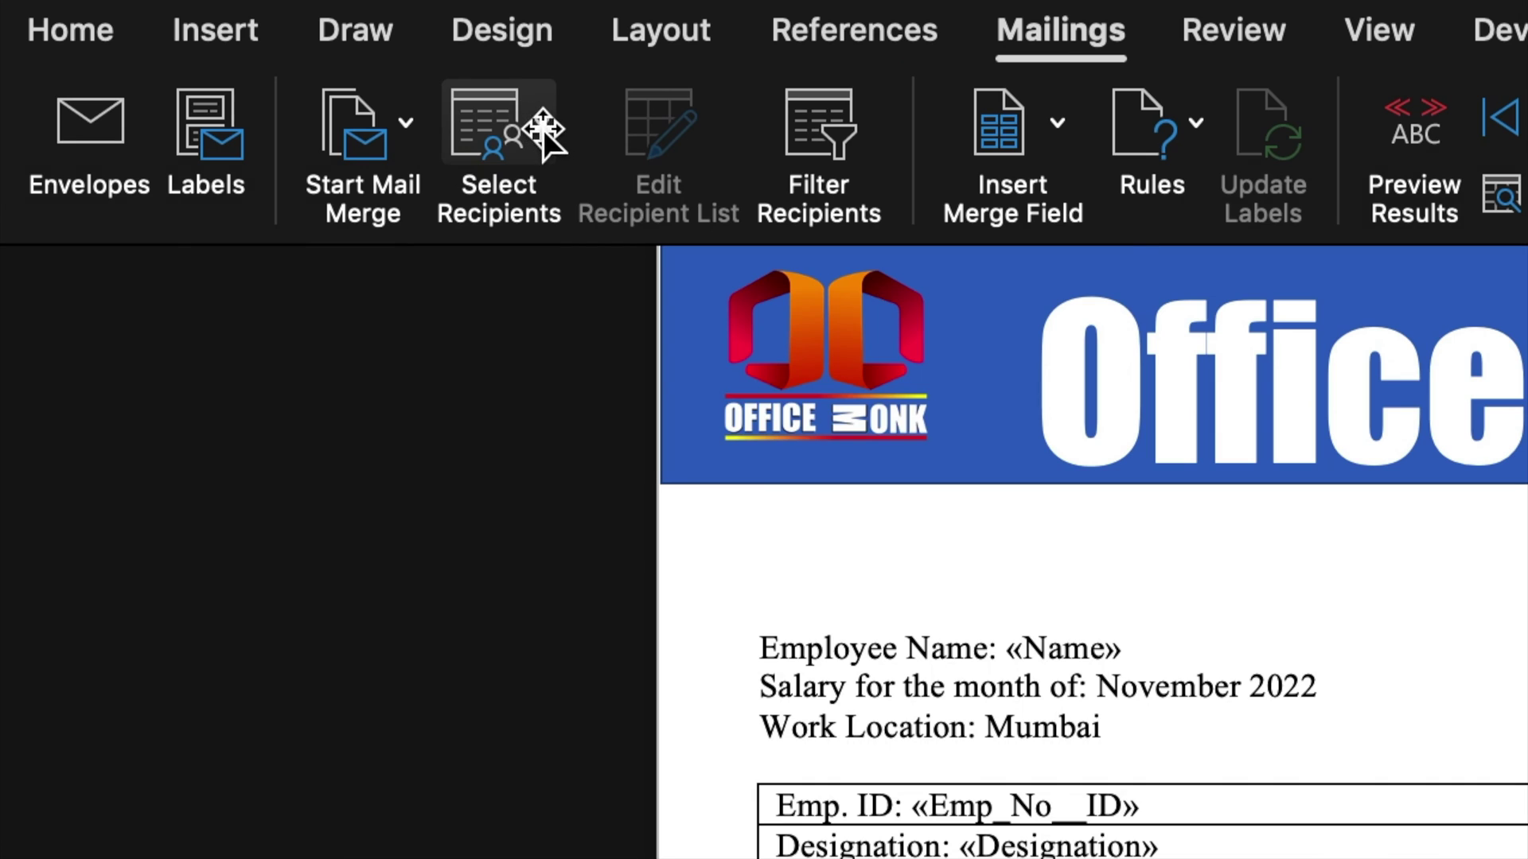
left_click(543, 127)
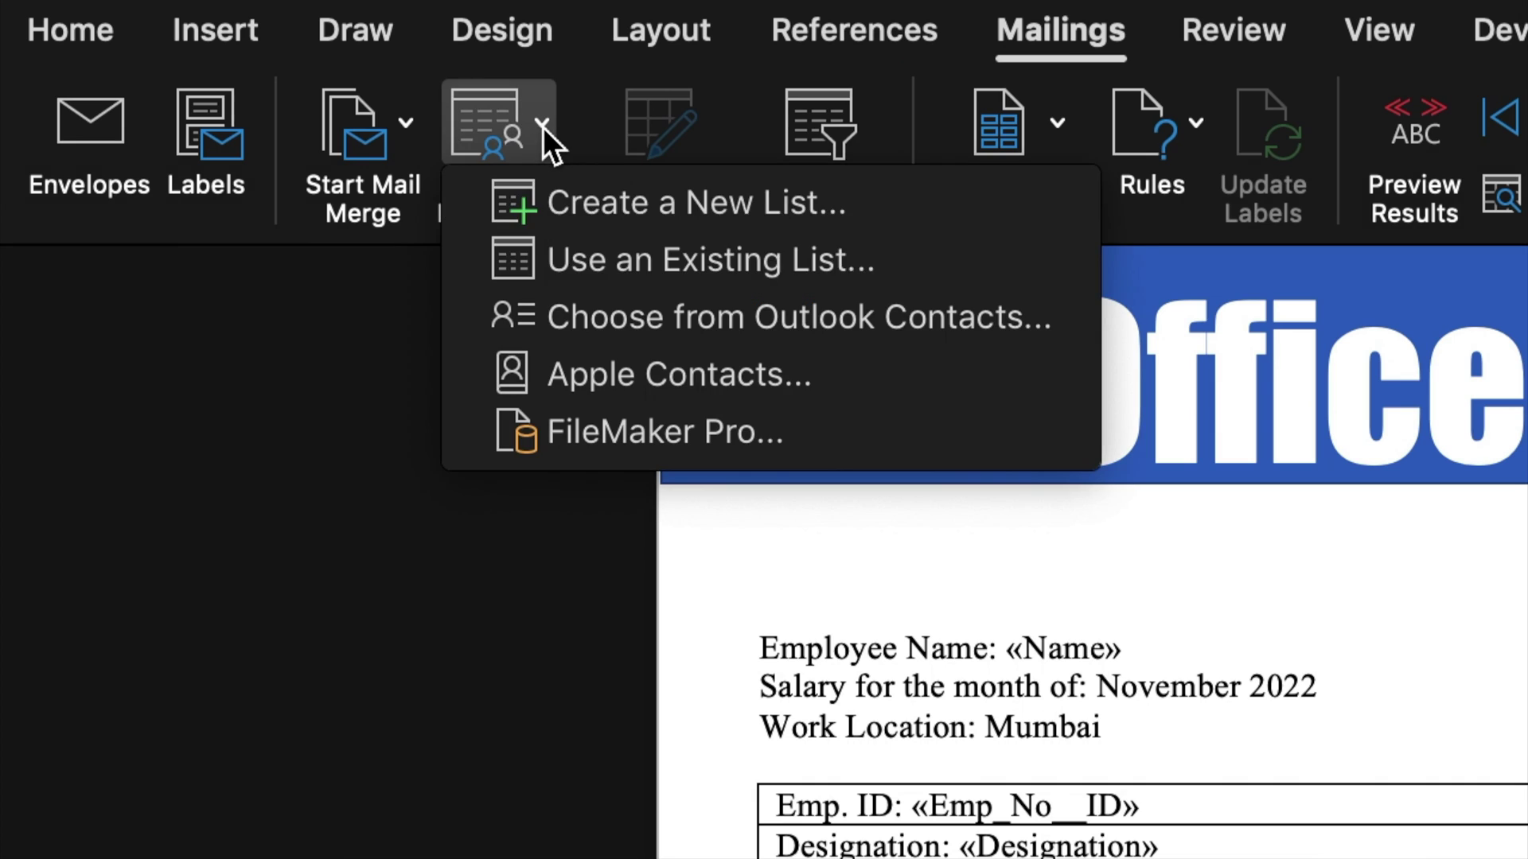
left_click(639, 256)
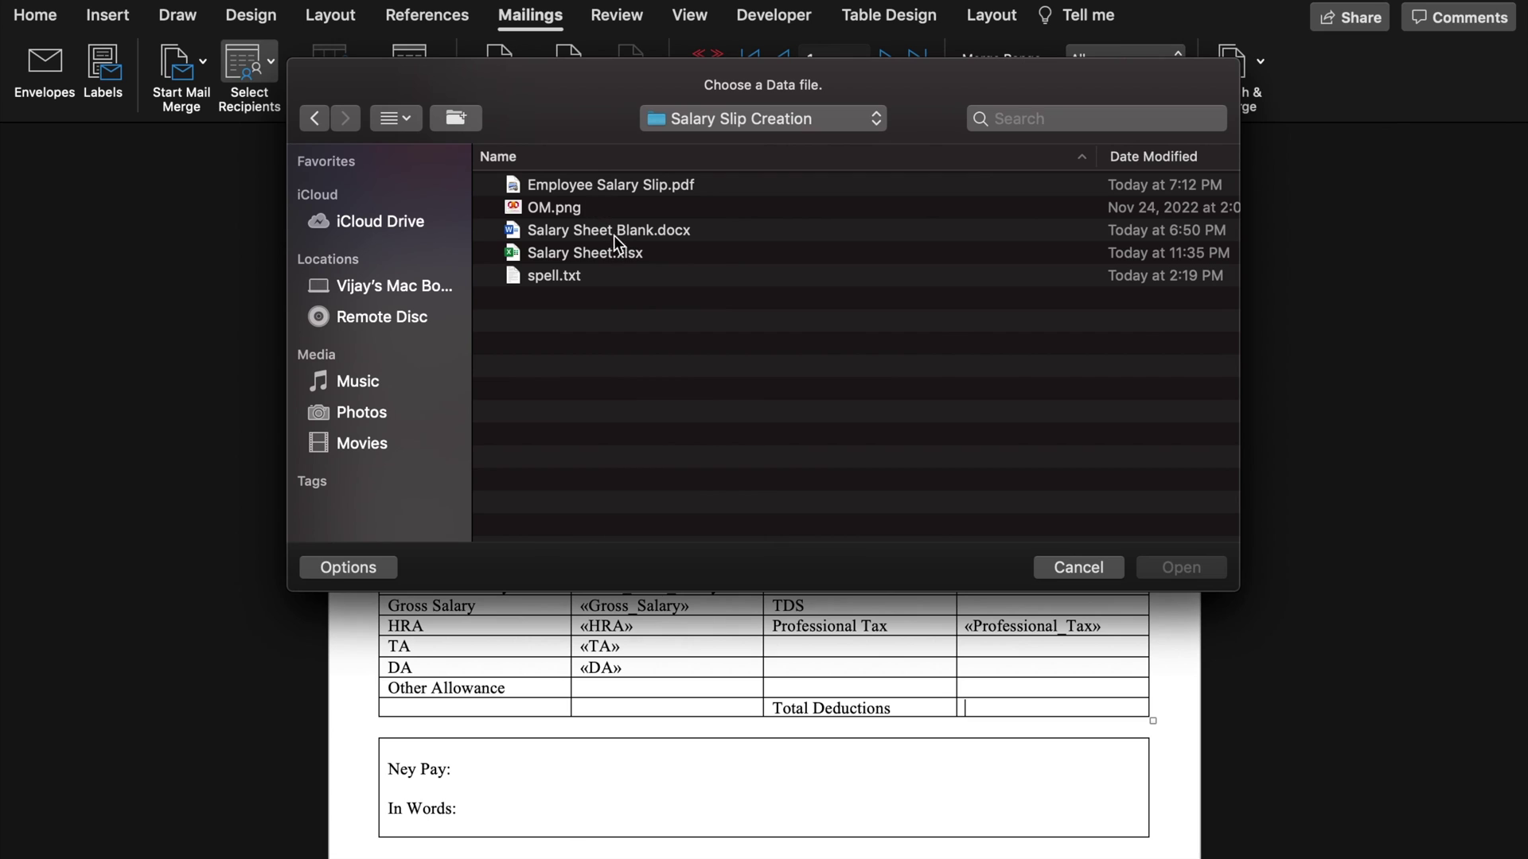
left_click(585, 252)
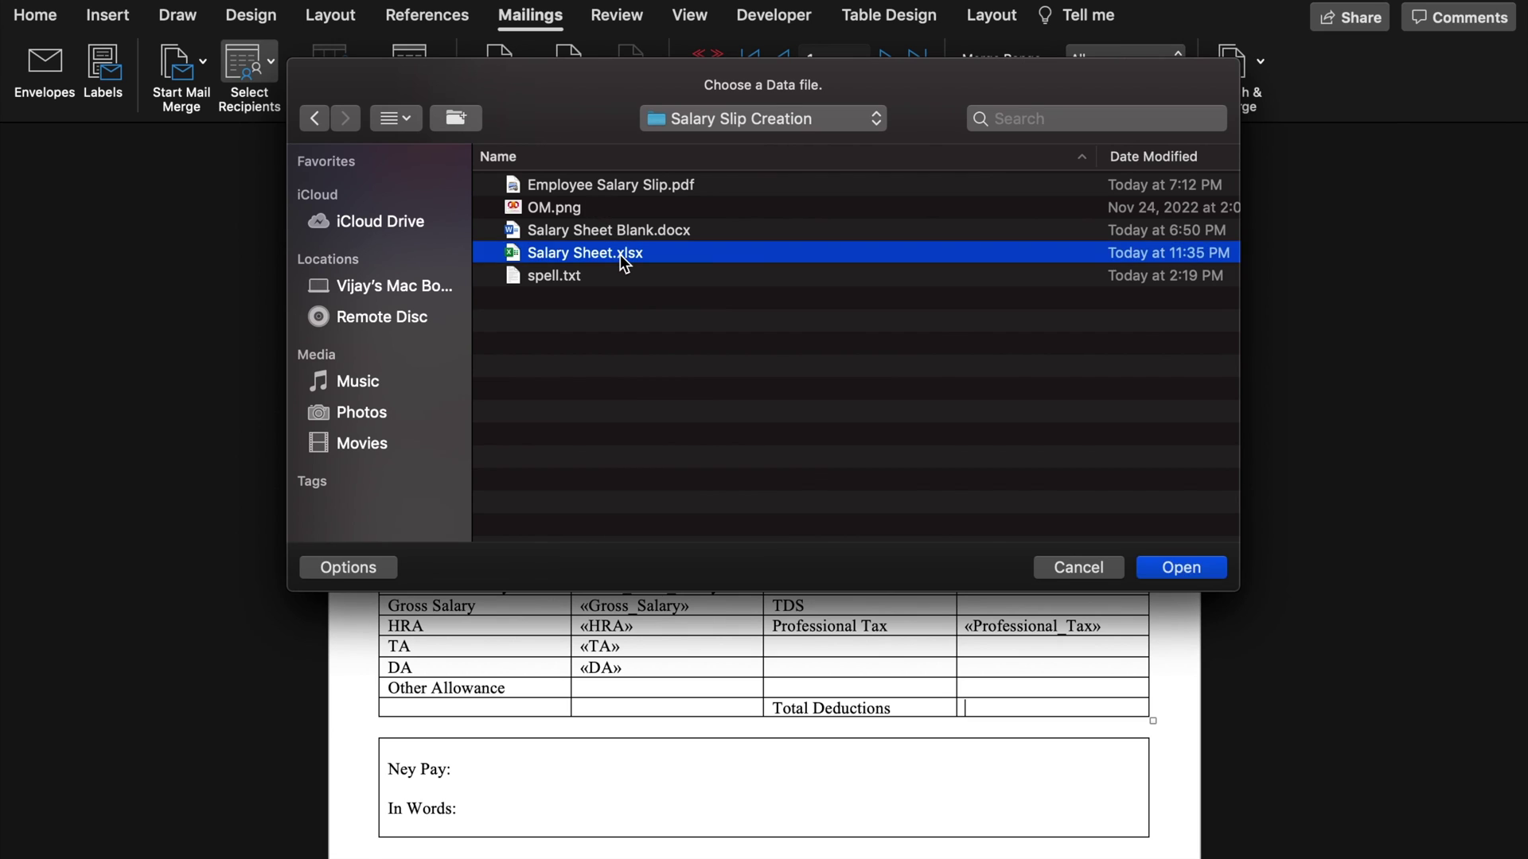
left_click(1186, 566)
left_click(961, 317)
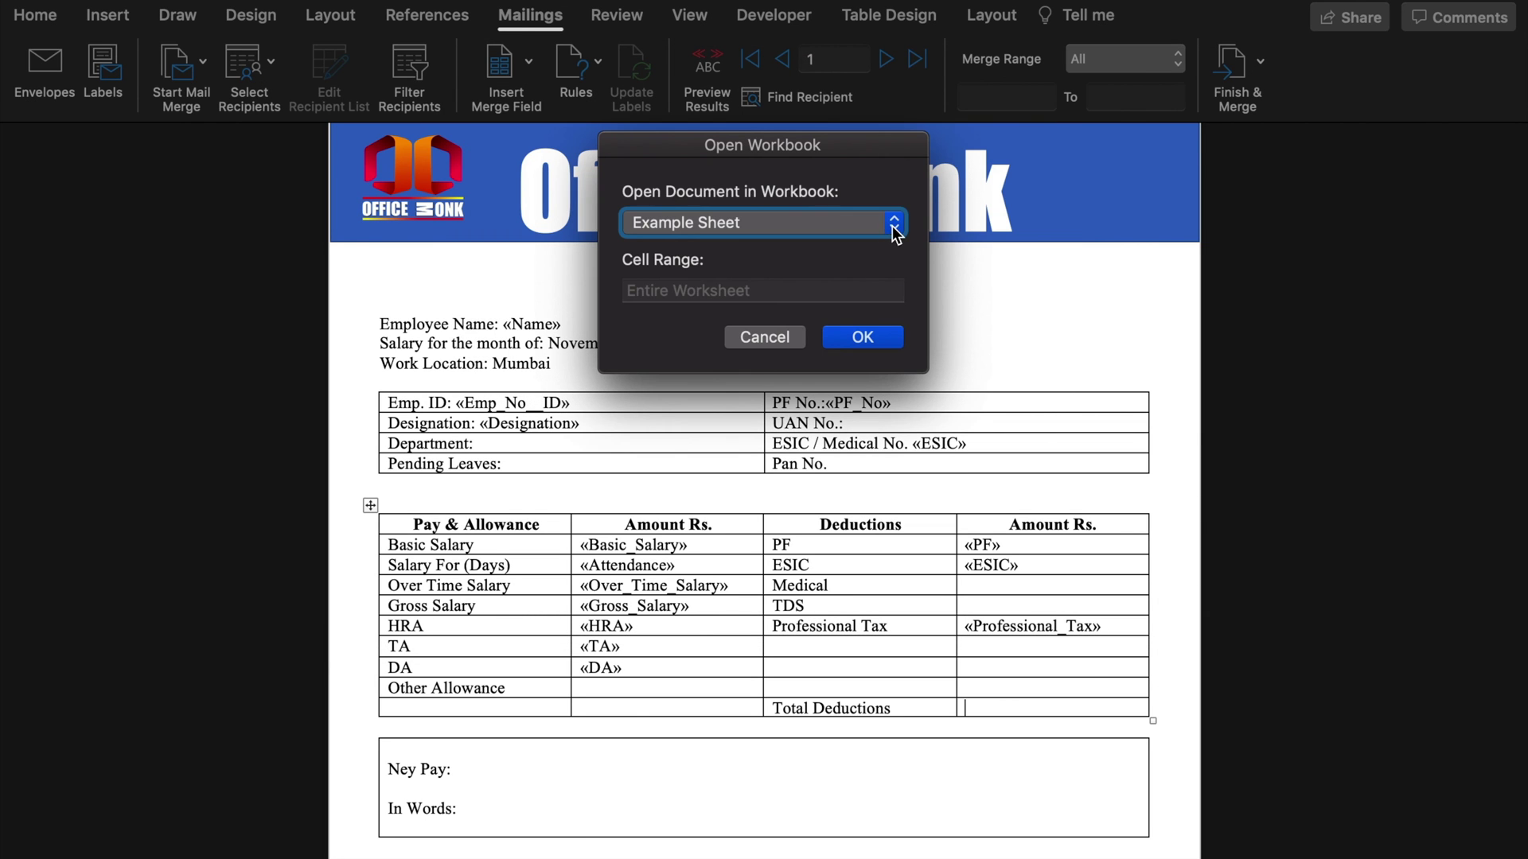
left_click(891, 226)
left_click(850, 288)
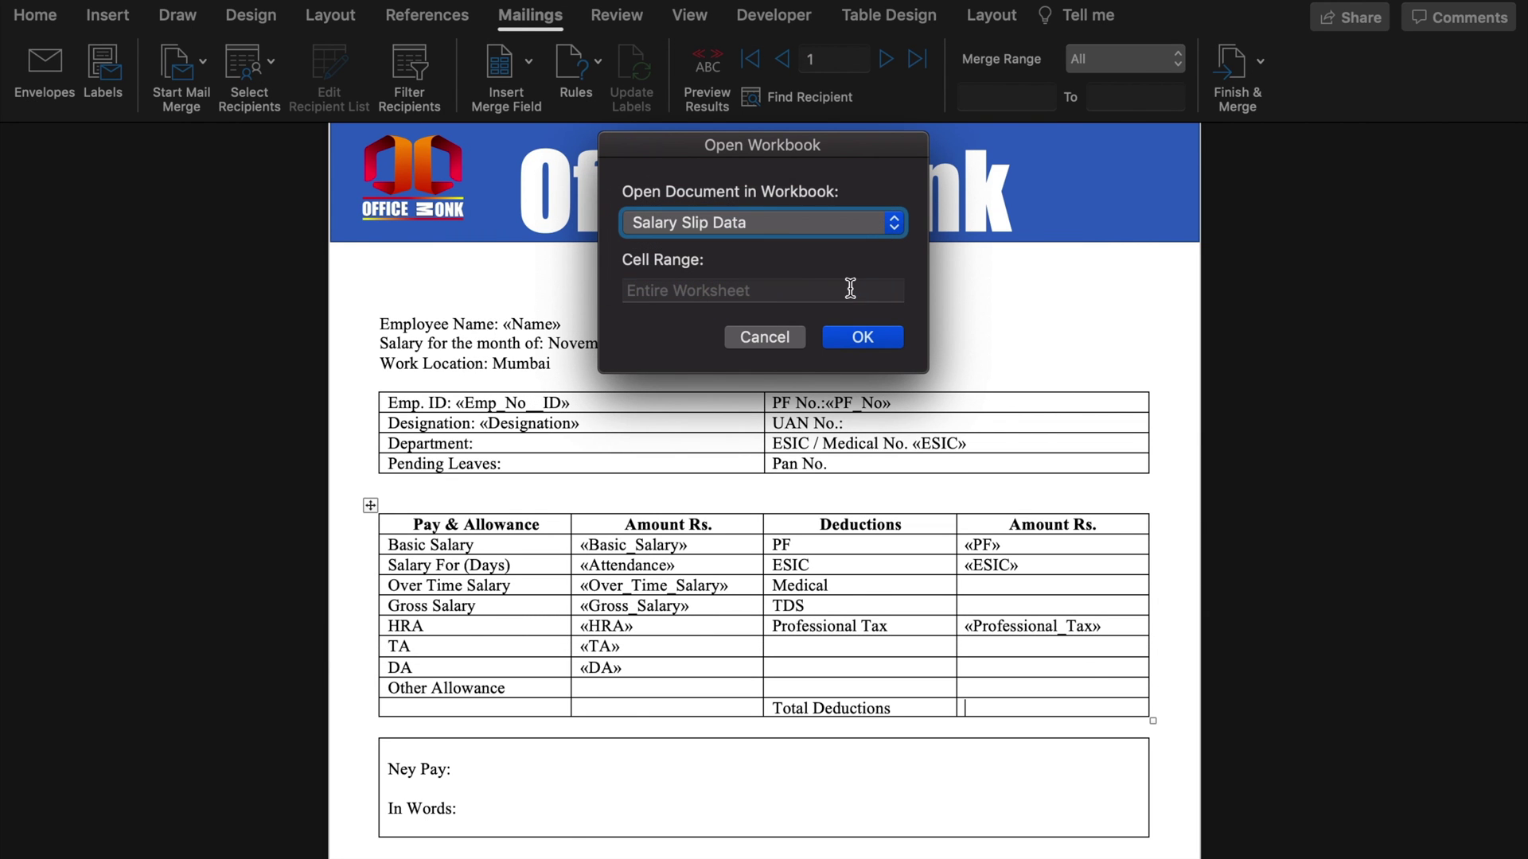
left_click(867, 336)
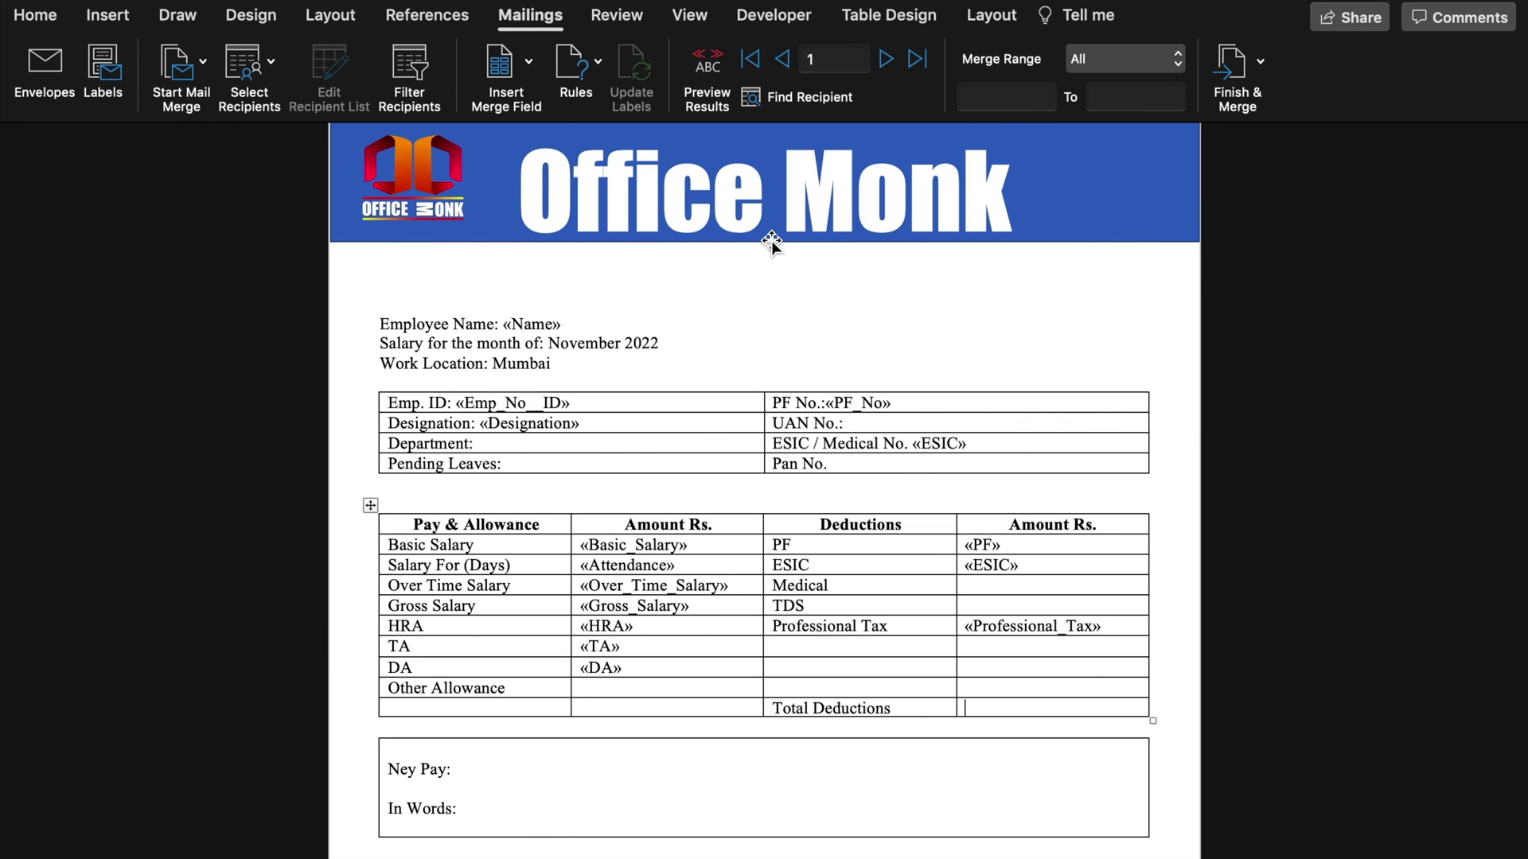
Insert the Total_Deductions merge field in the Total Deductions row, Salary_in_Hand after Ney Pay and Salary_in_Words after In Words
left_click(530, 63)
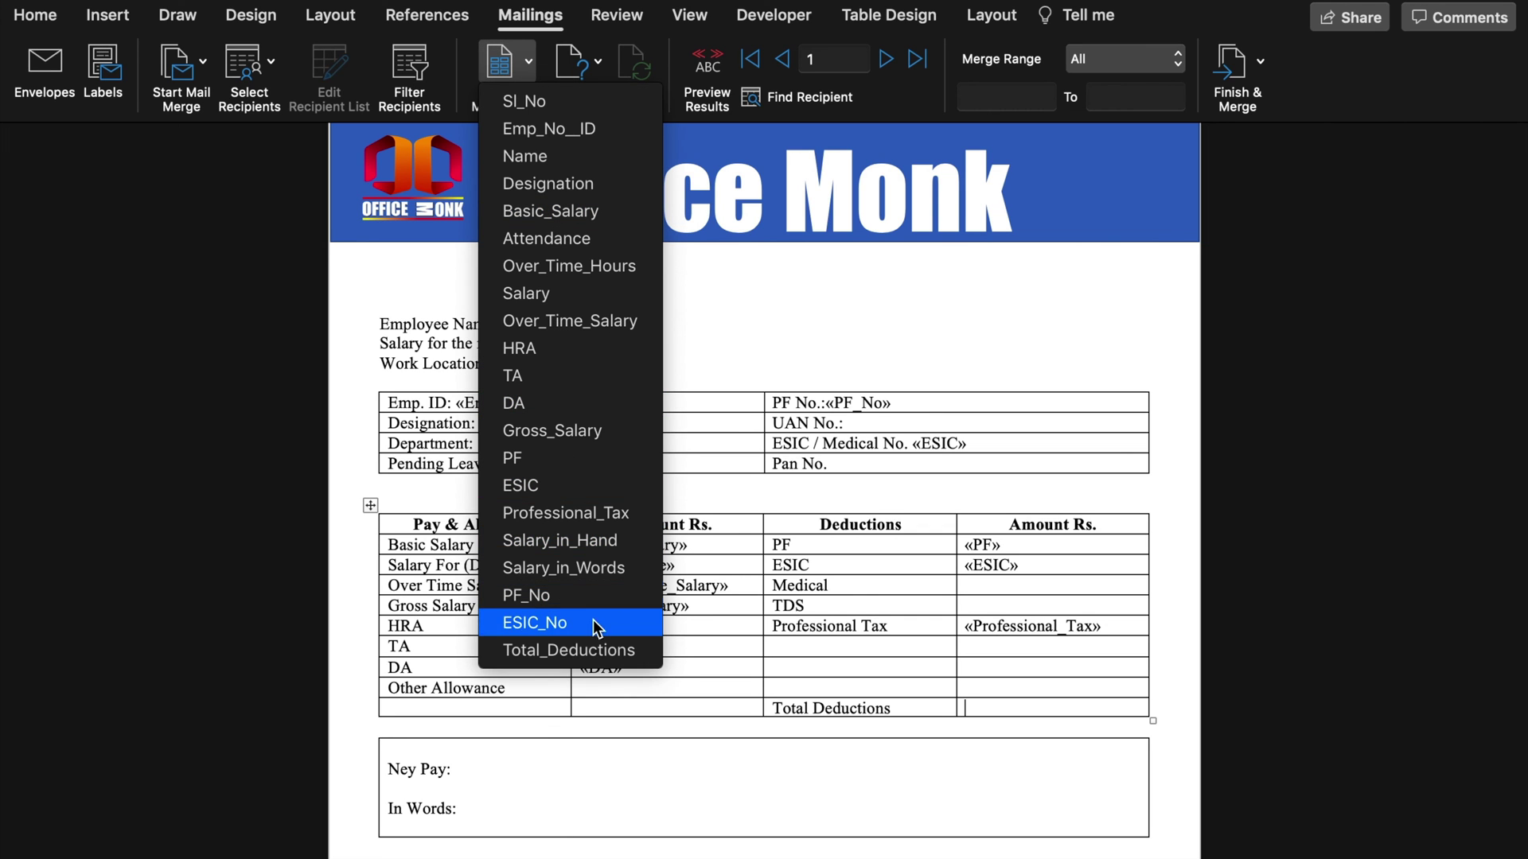
left_click(604, 651)
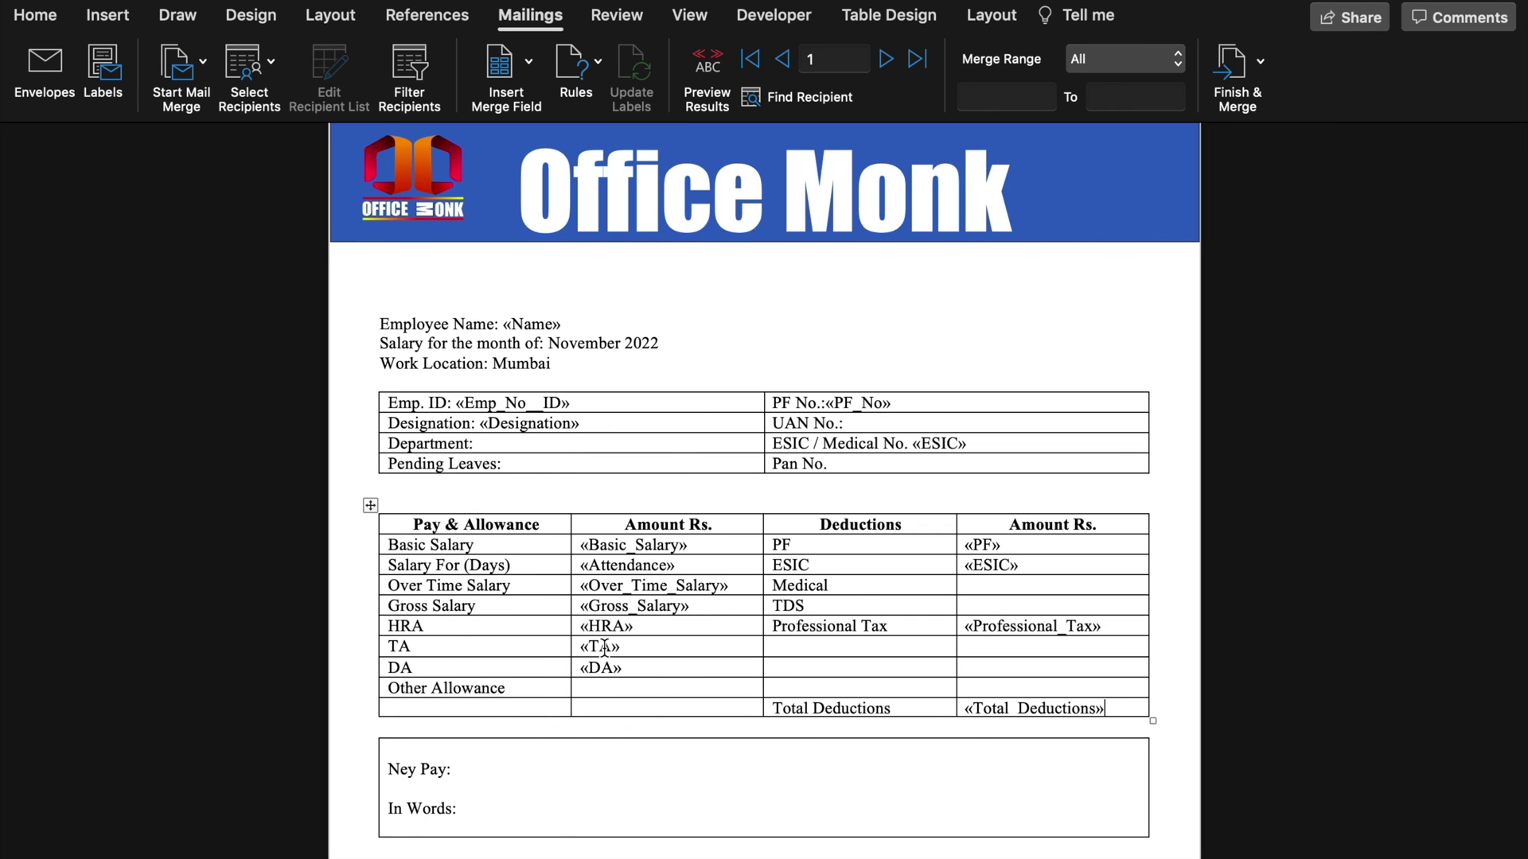
left_click(507, 772)
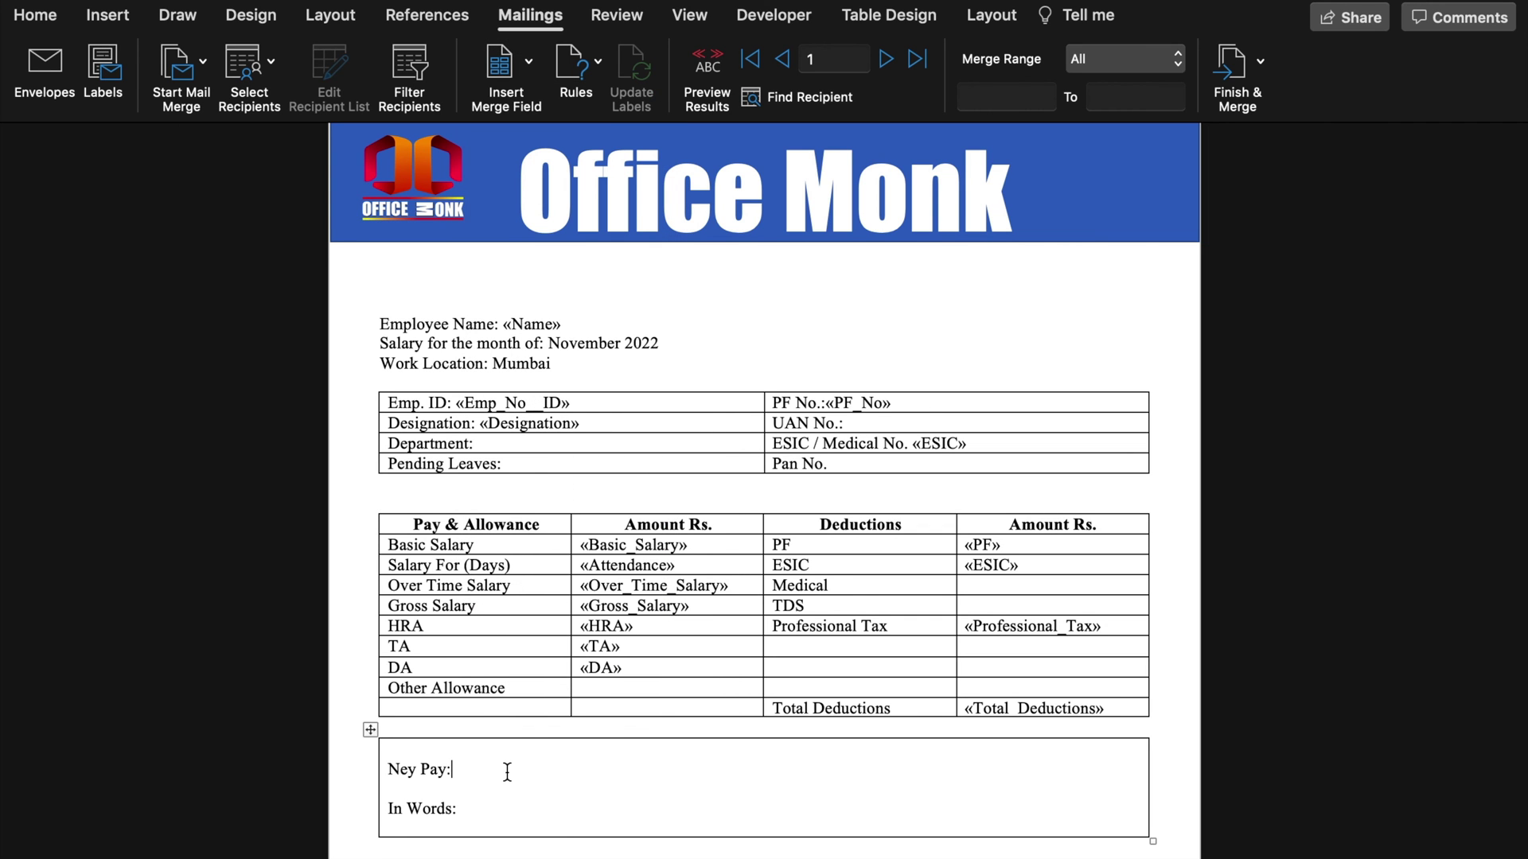
left_click(527, 62)
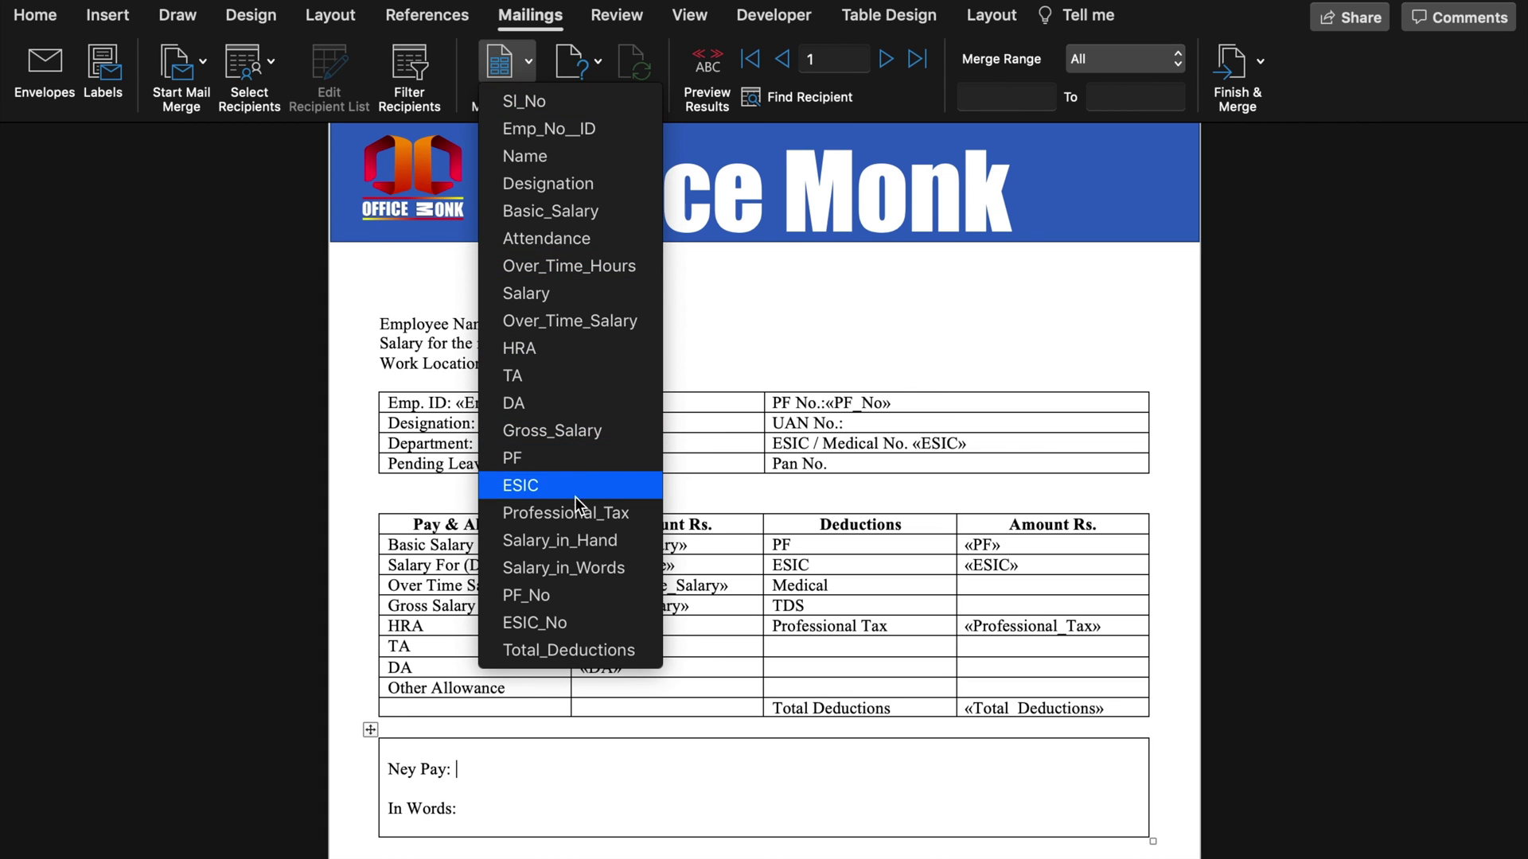
left_click(590, 542)
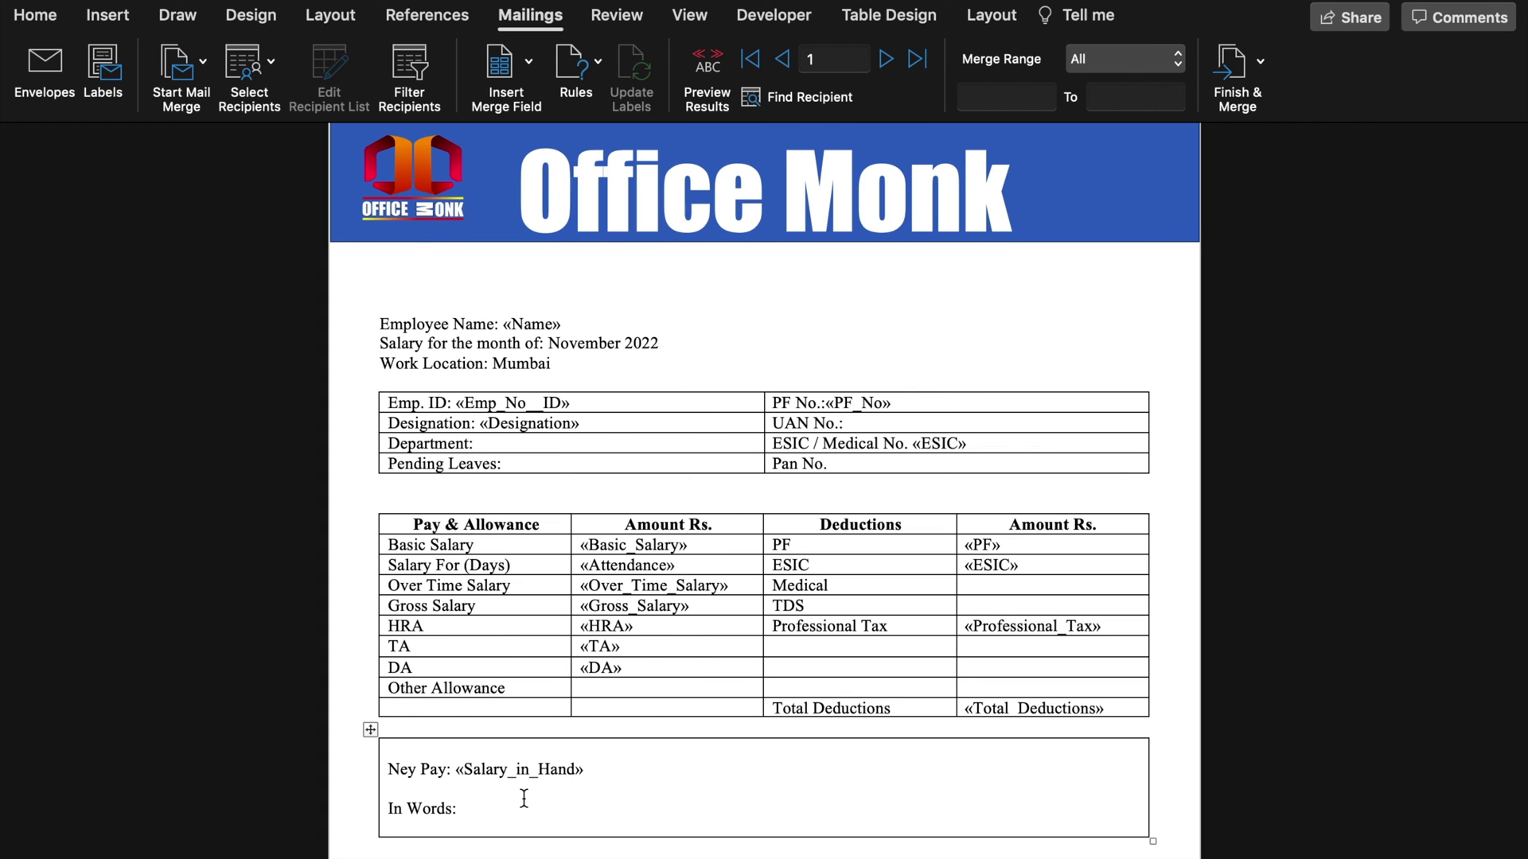
left_click(526, 62)
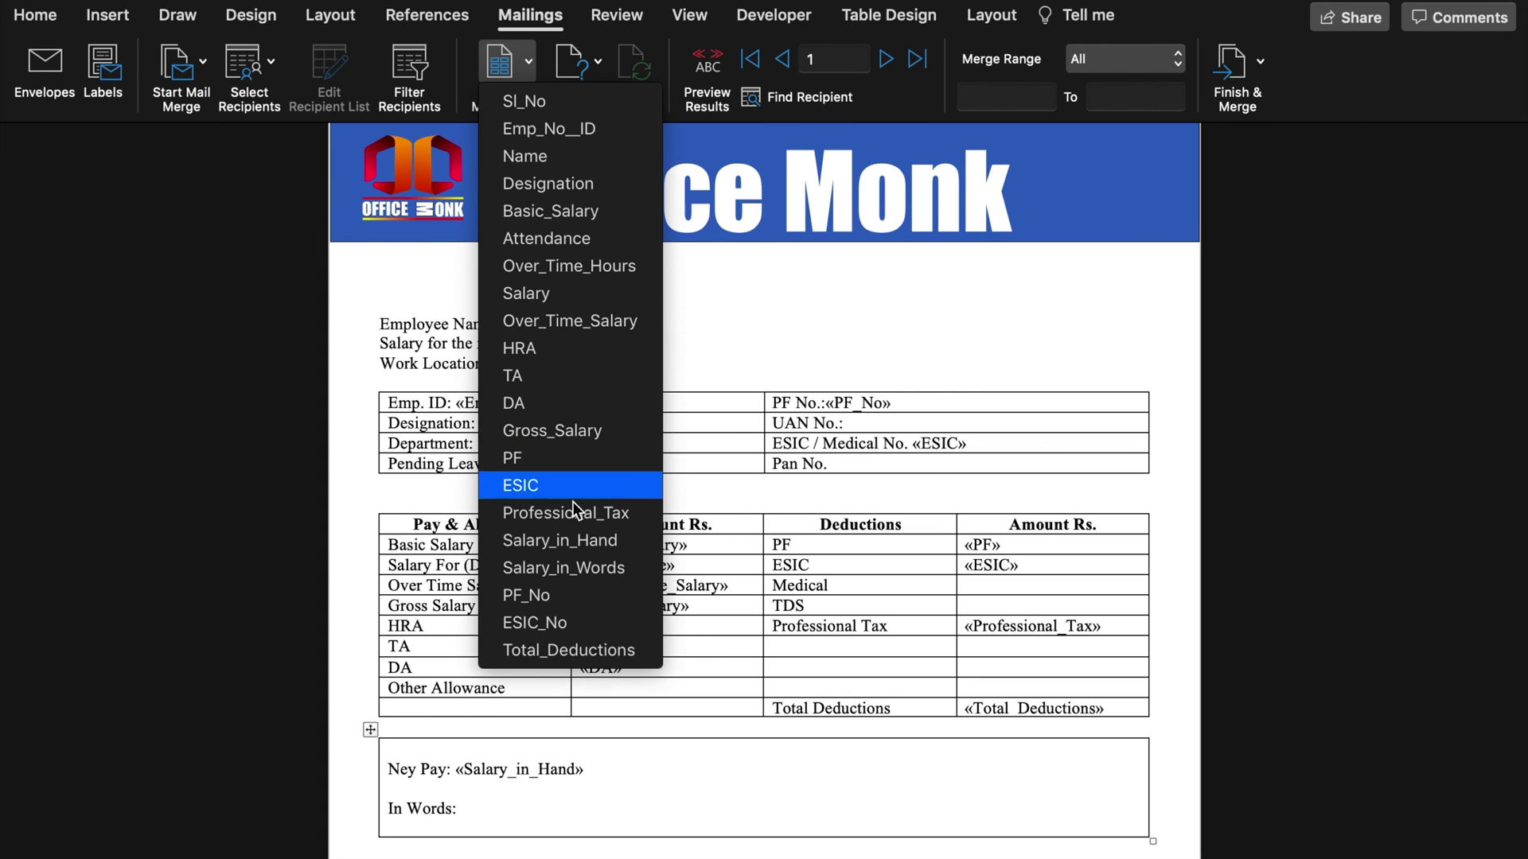
left_click(589, 570)
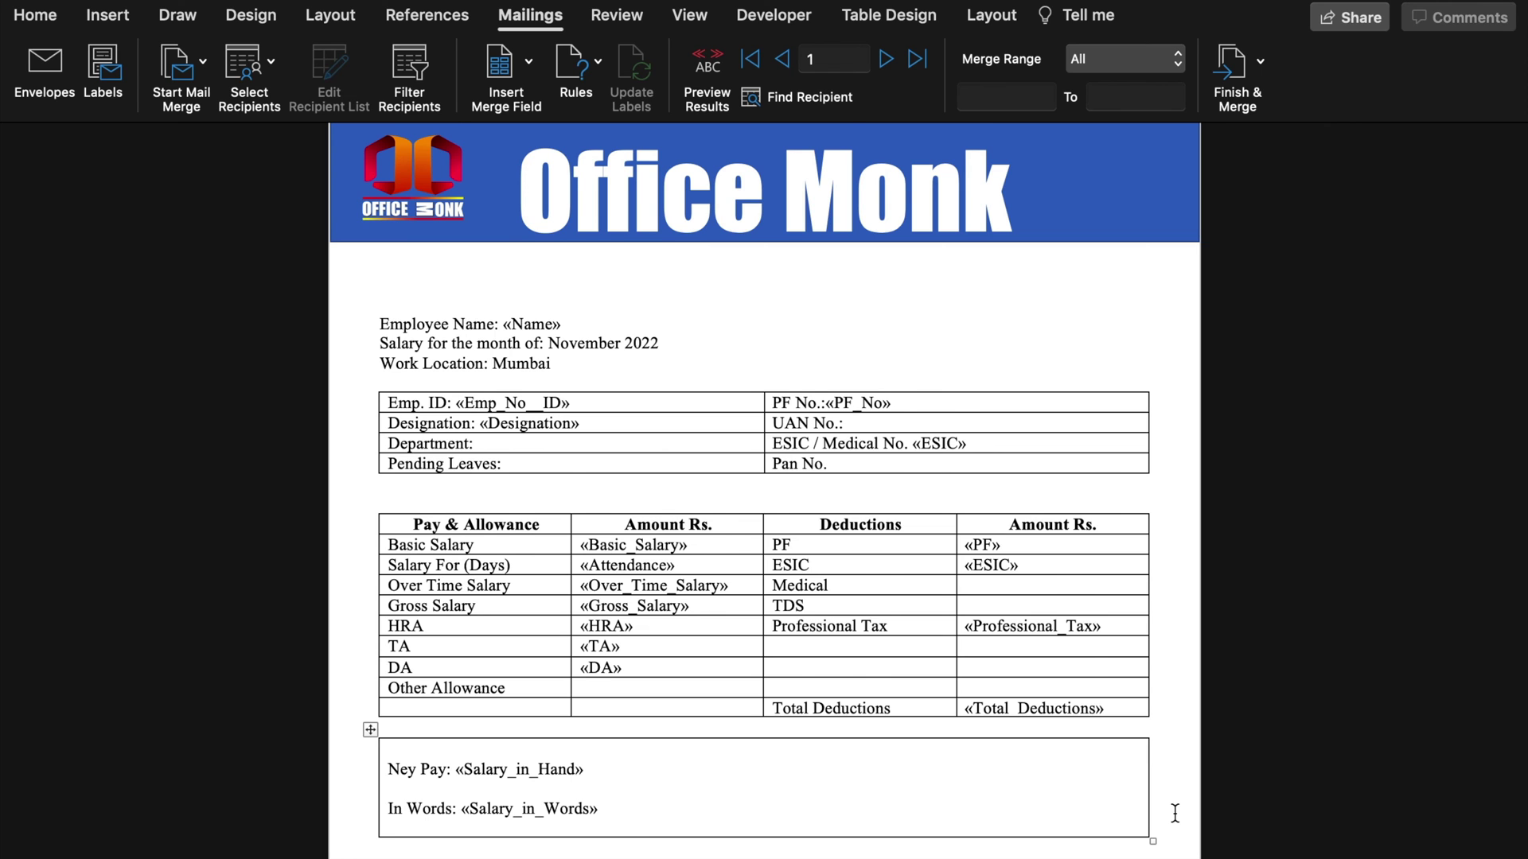
Preview the mail merge results in the salary slip
scroll(1113, 557, "down", 1)
left_click(1057, 333)
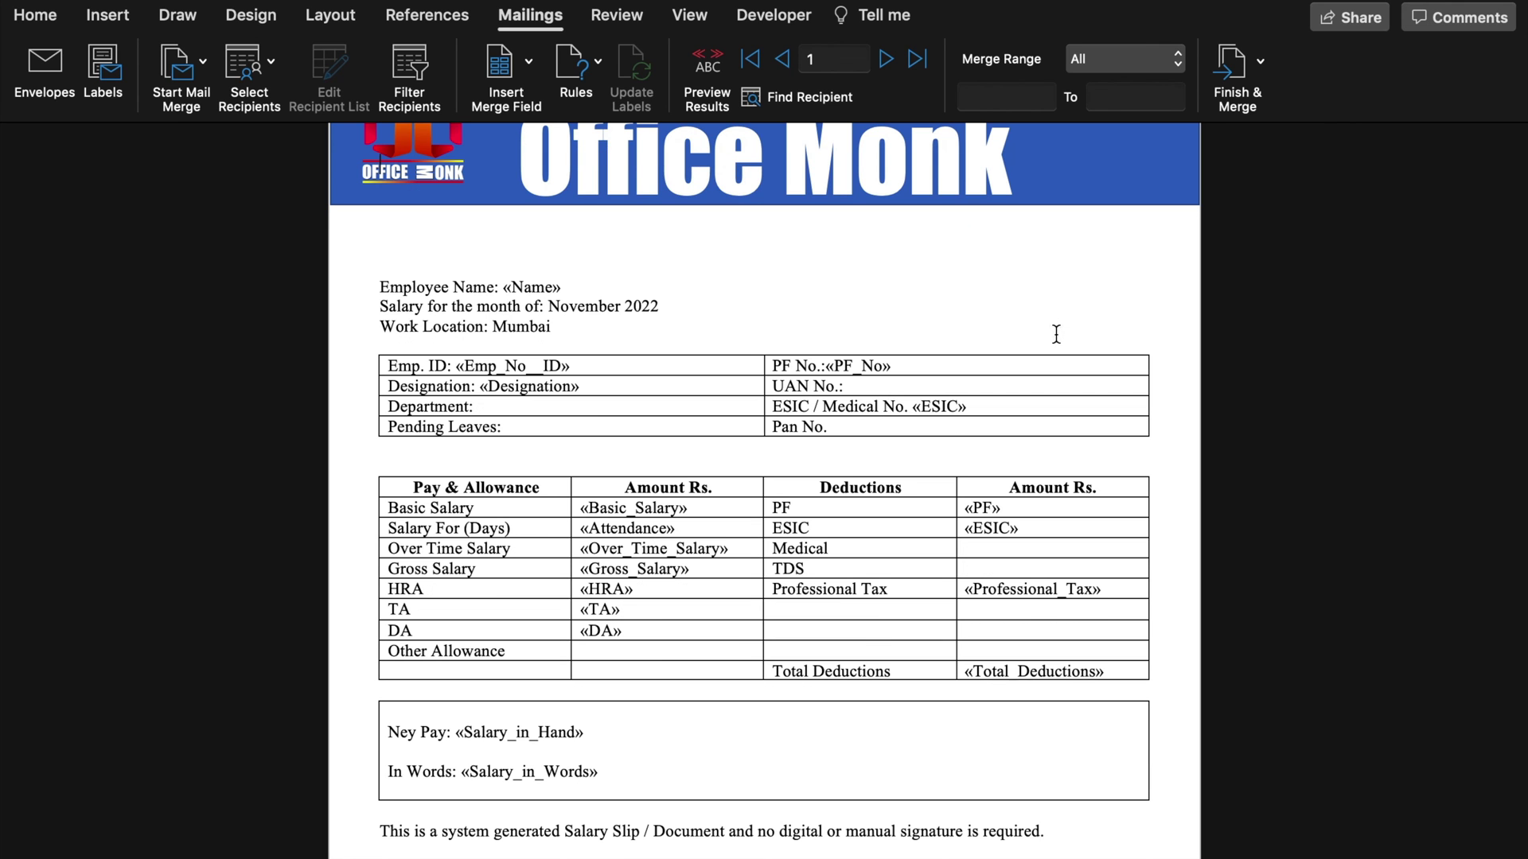
left_click(712, 64)
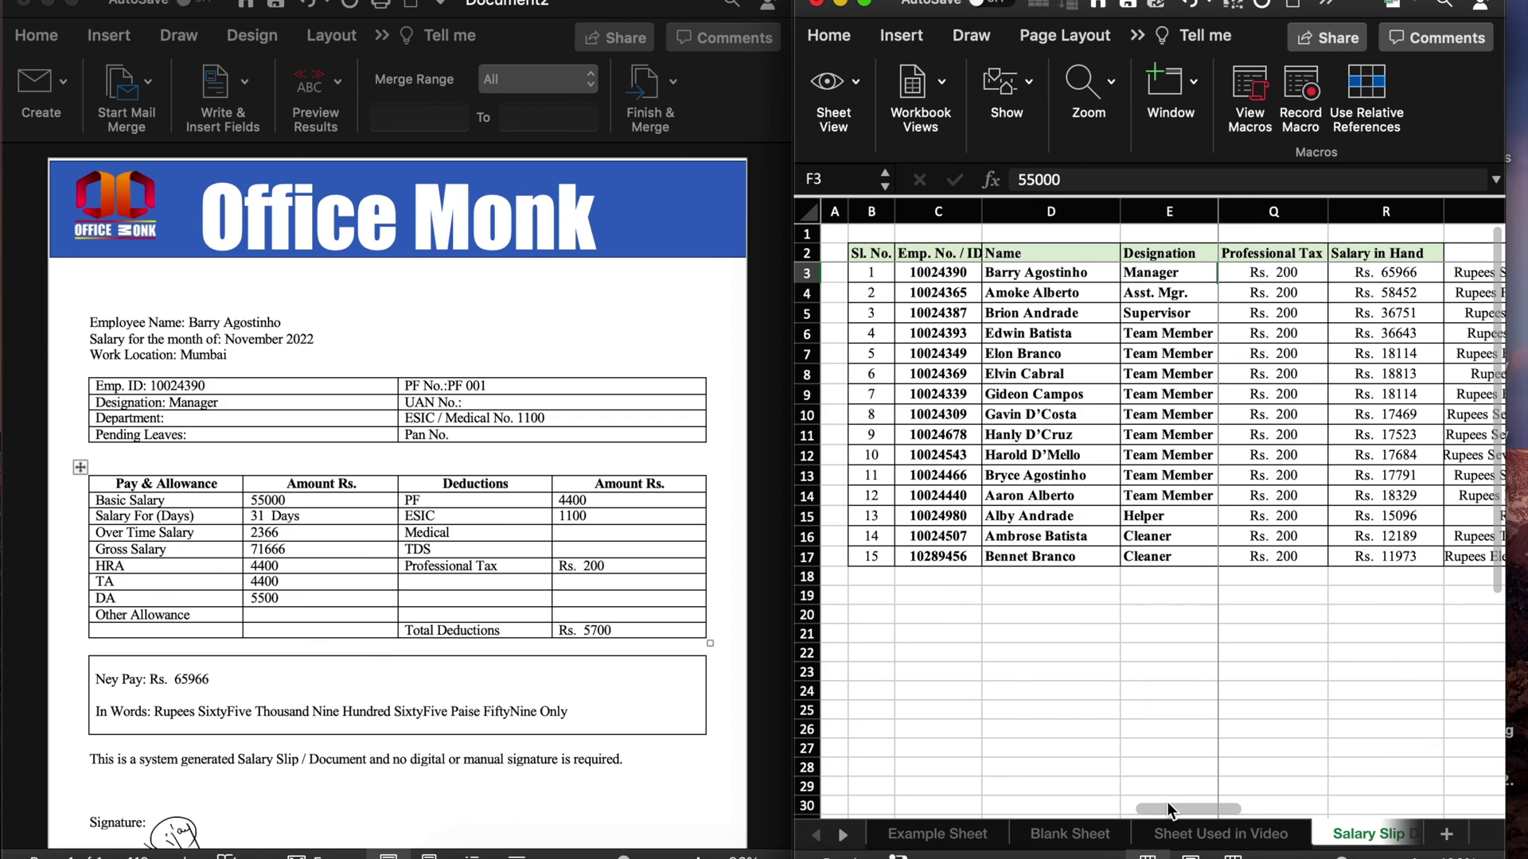
Check the first employee's name and salary in hand and the last employee's name in the Salary Slip Data sheet
scroll(1171, 802, "right", 2)
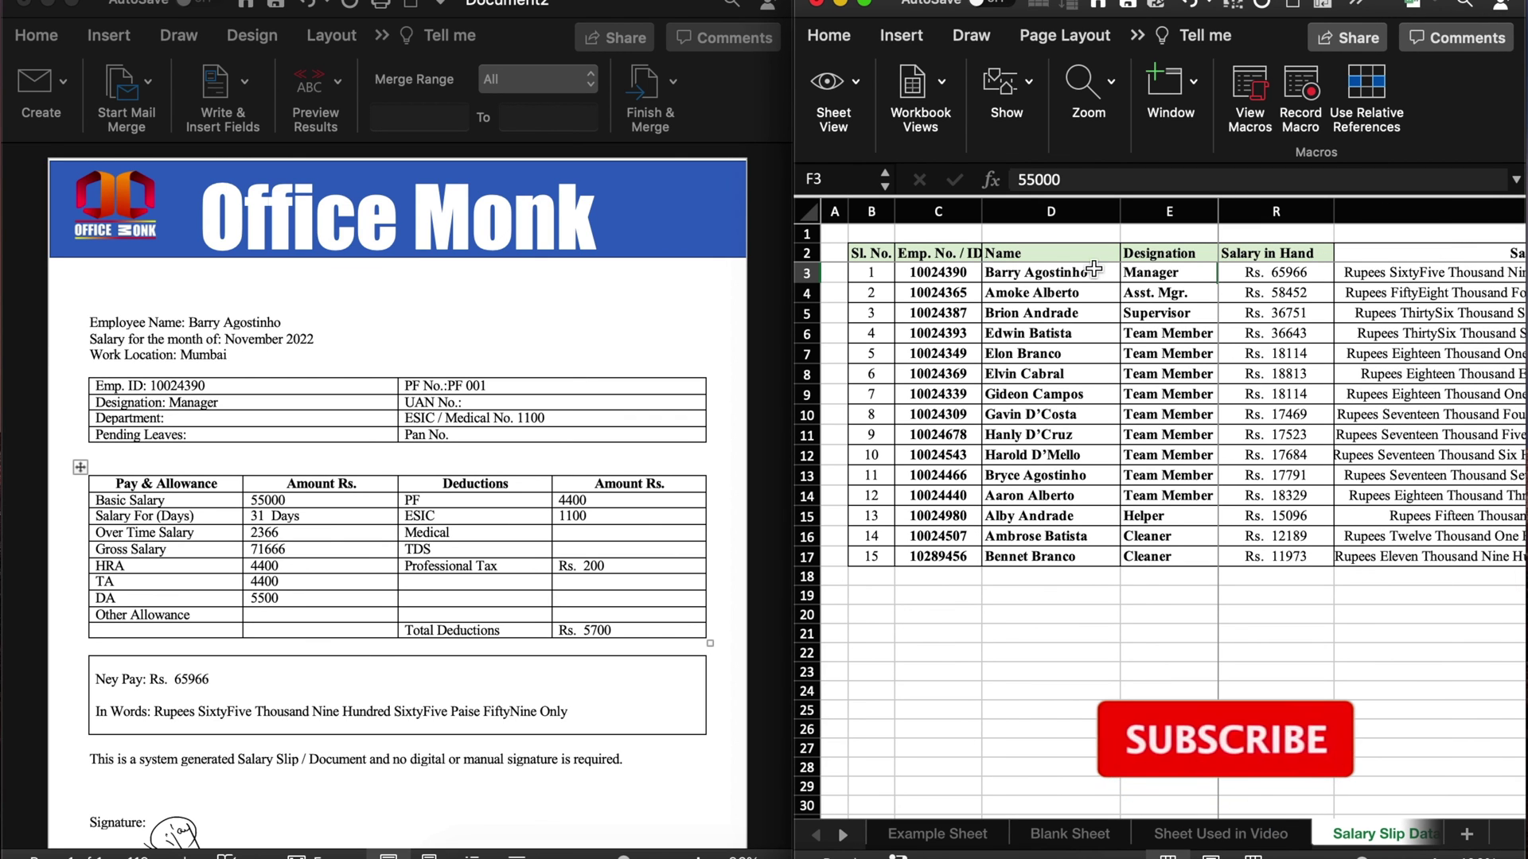
left_click(1062, 275)
left_click(1317, 275)
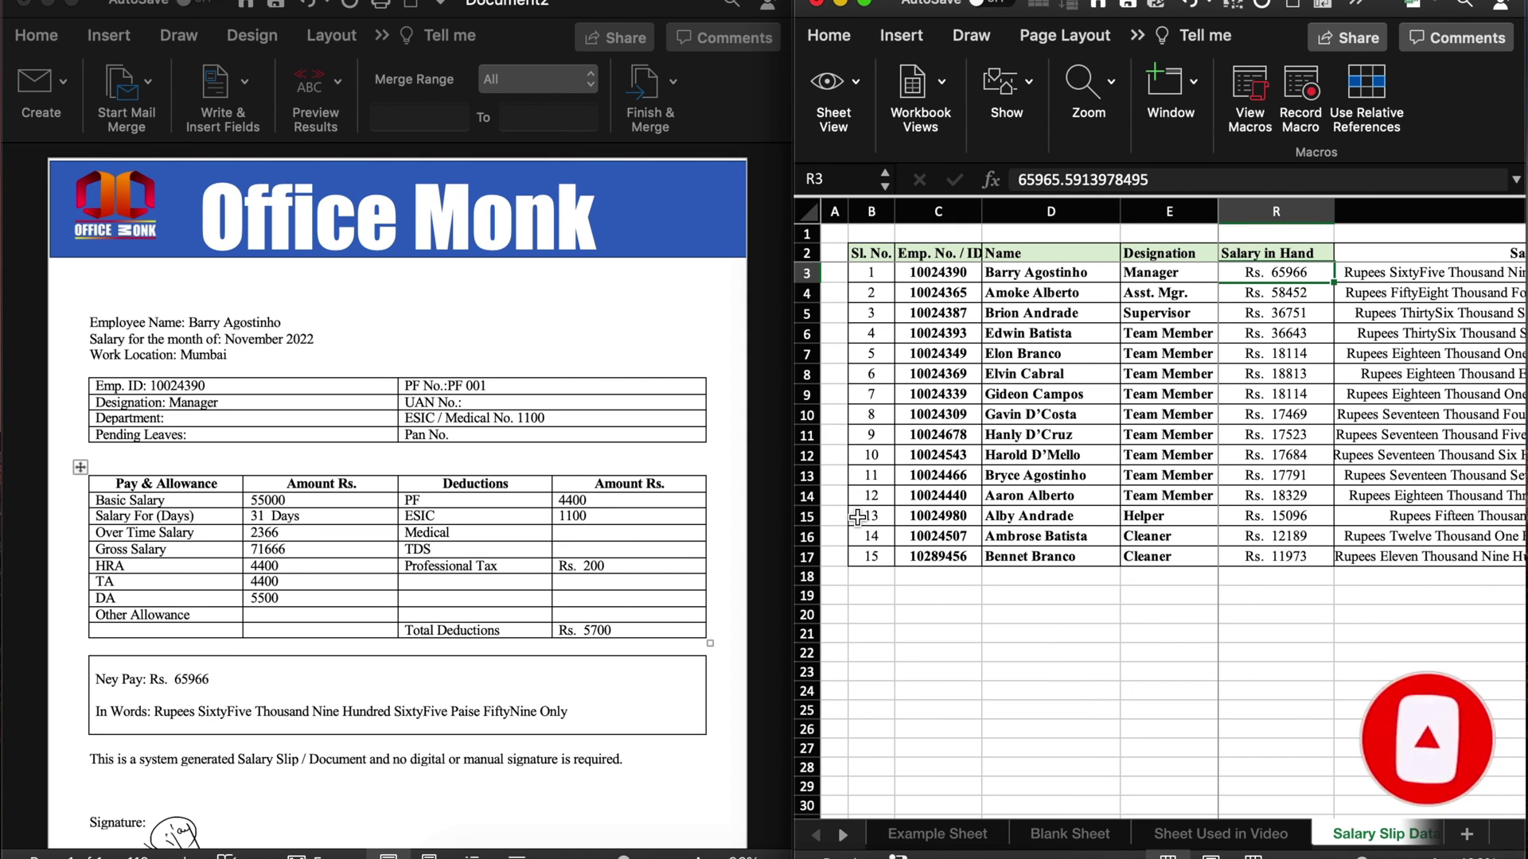
left_click(1063, 553)
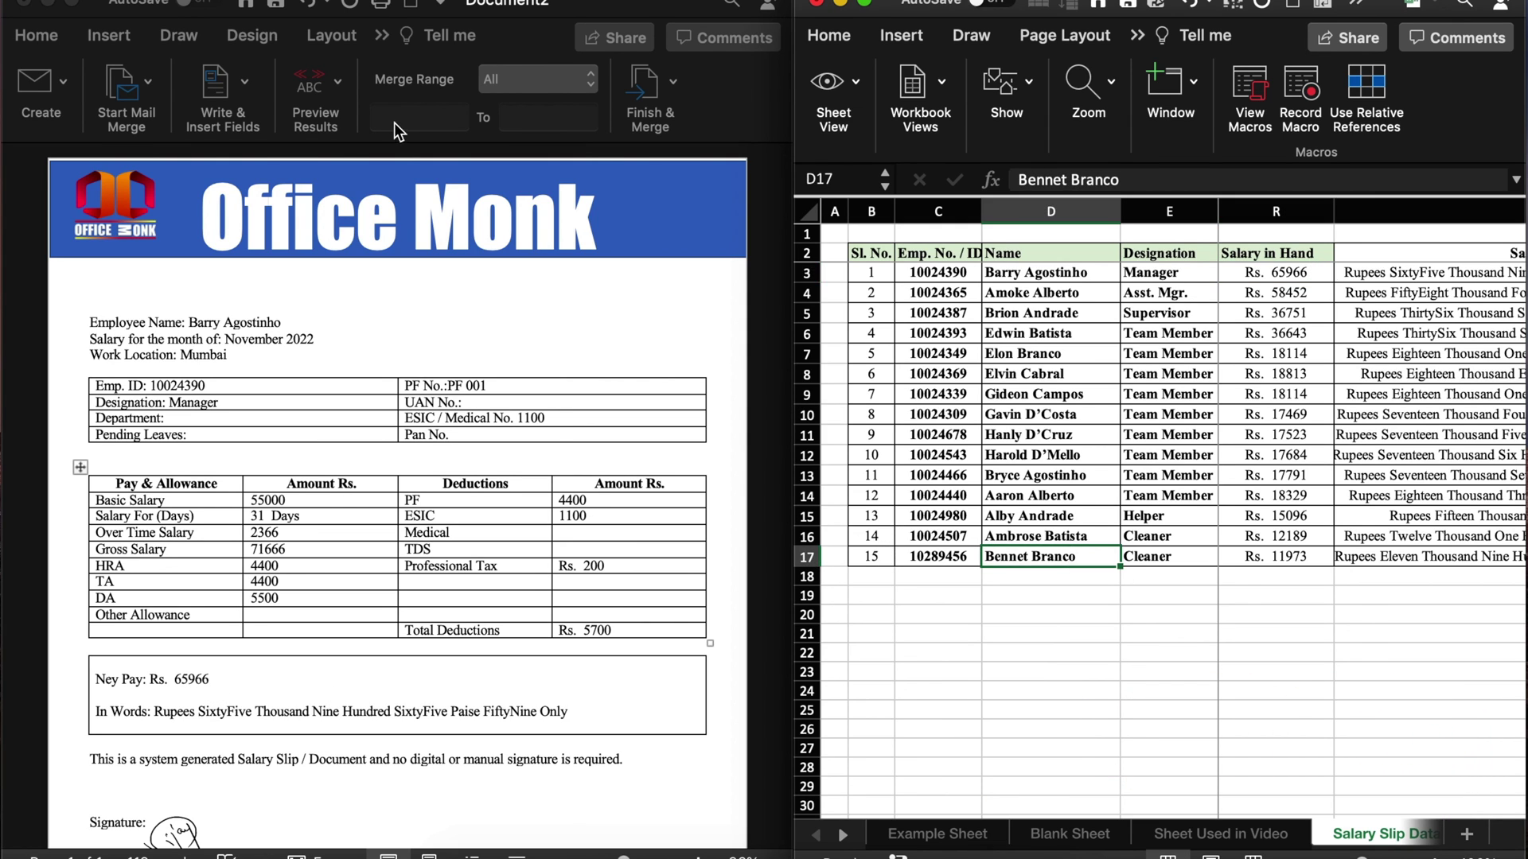
Switch back to Word and show the last recipient's record in the salary slip preview
left_click(337, 84)
left_click(337, 84)
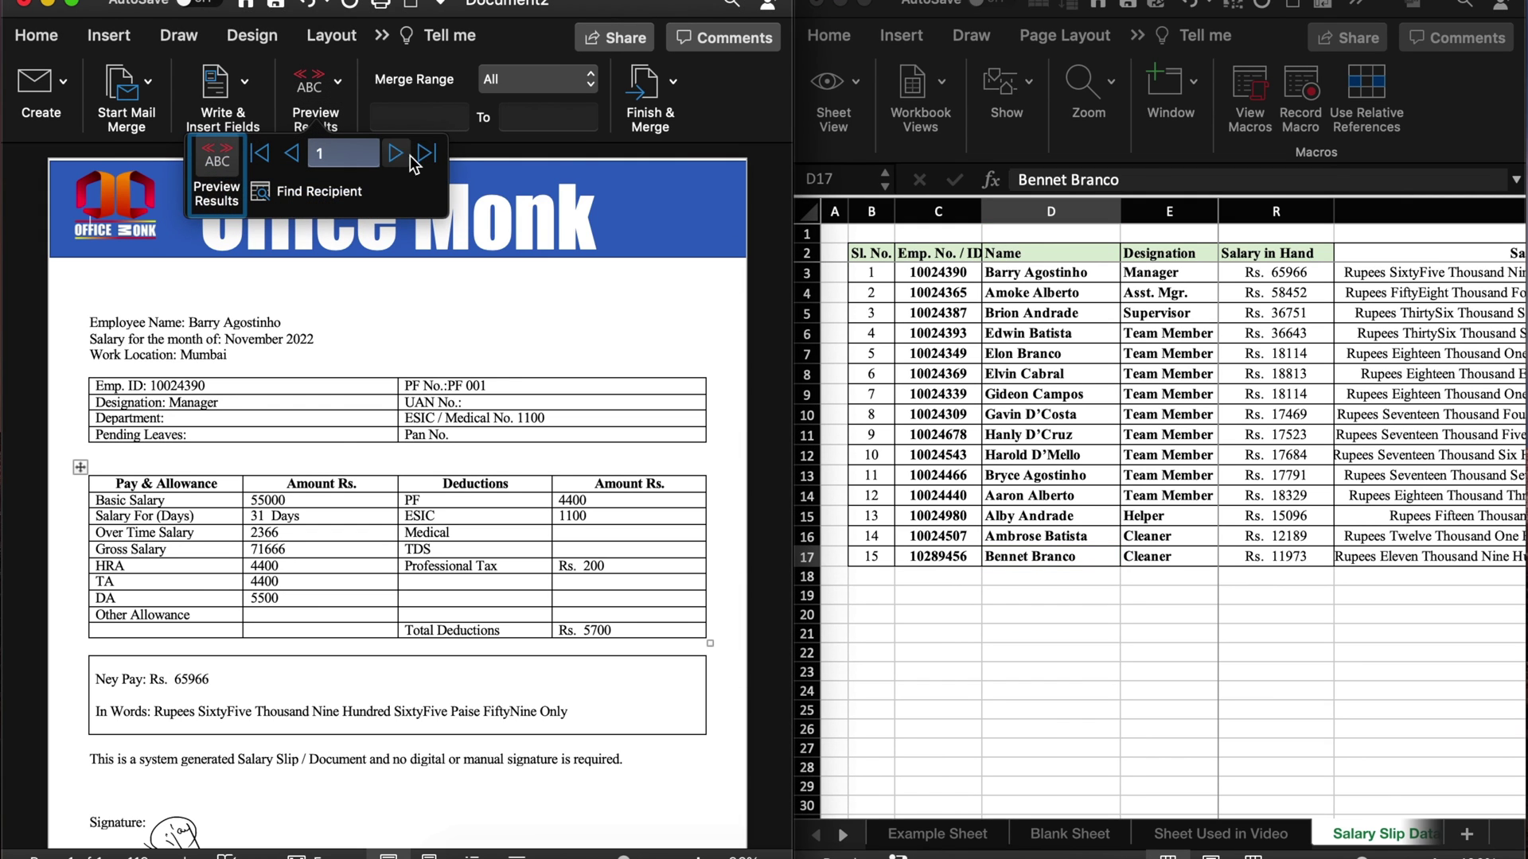
left_click(427, 156)
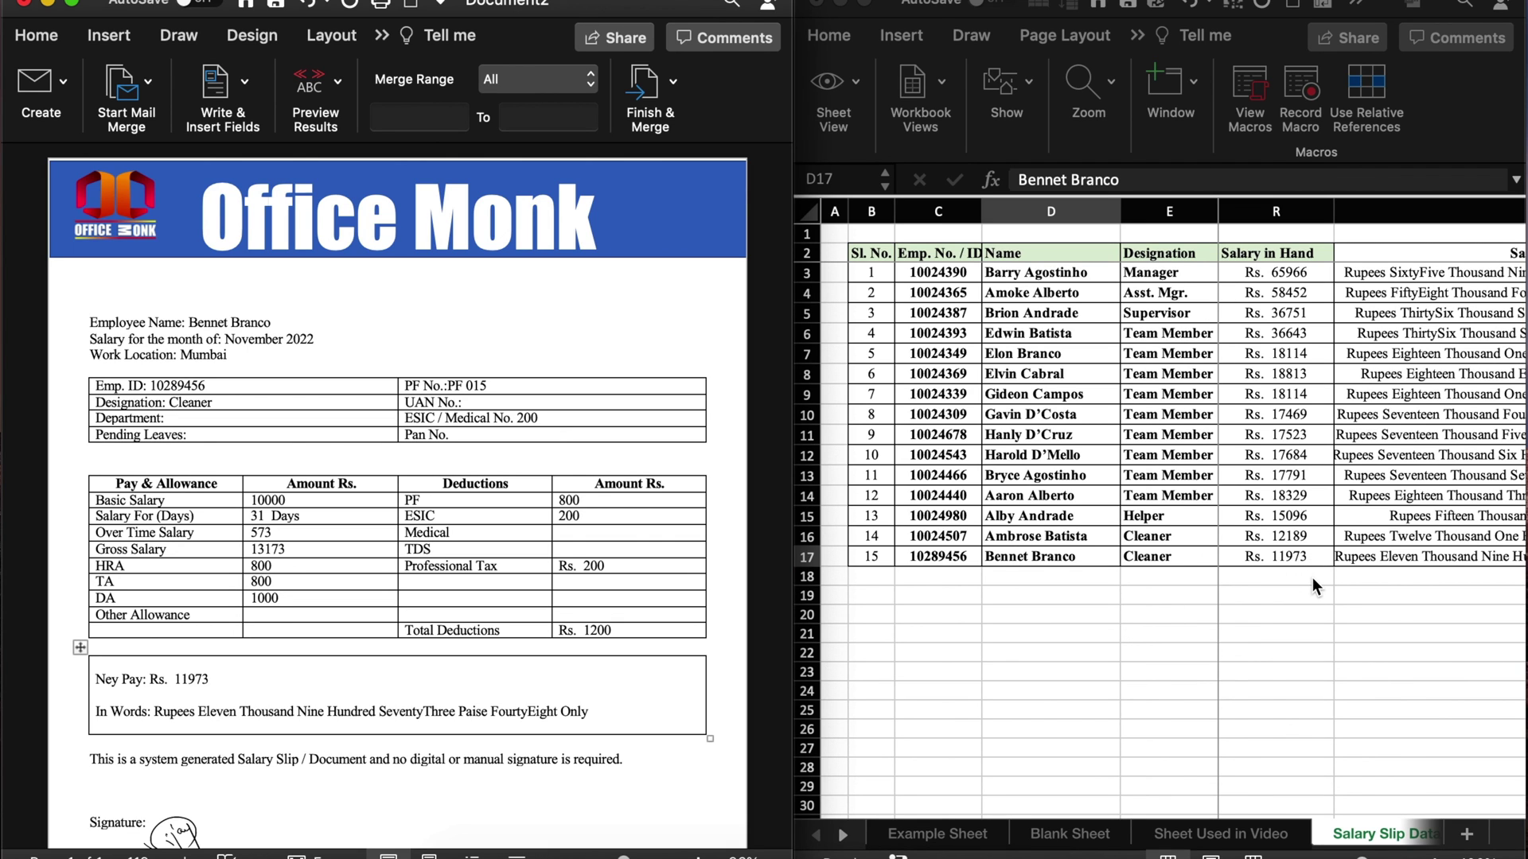
Expand the Word window, merge all records into an editable document of individual salary slips, and look through its first pages
left_click(71, 4)
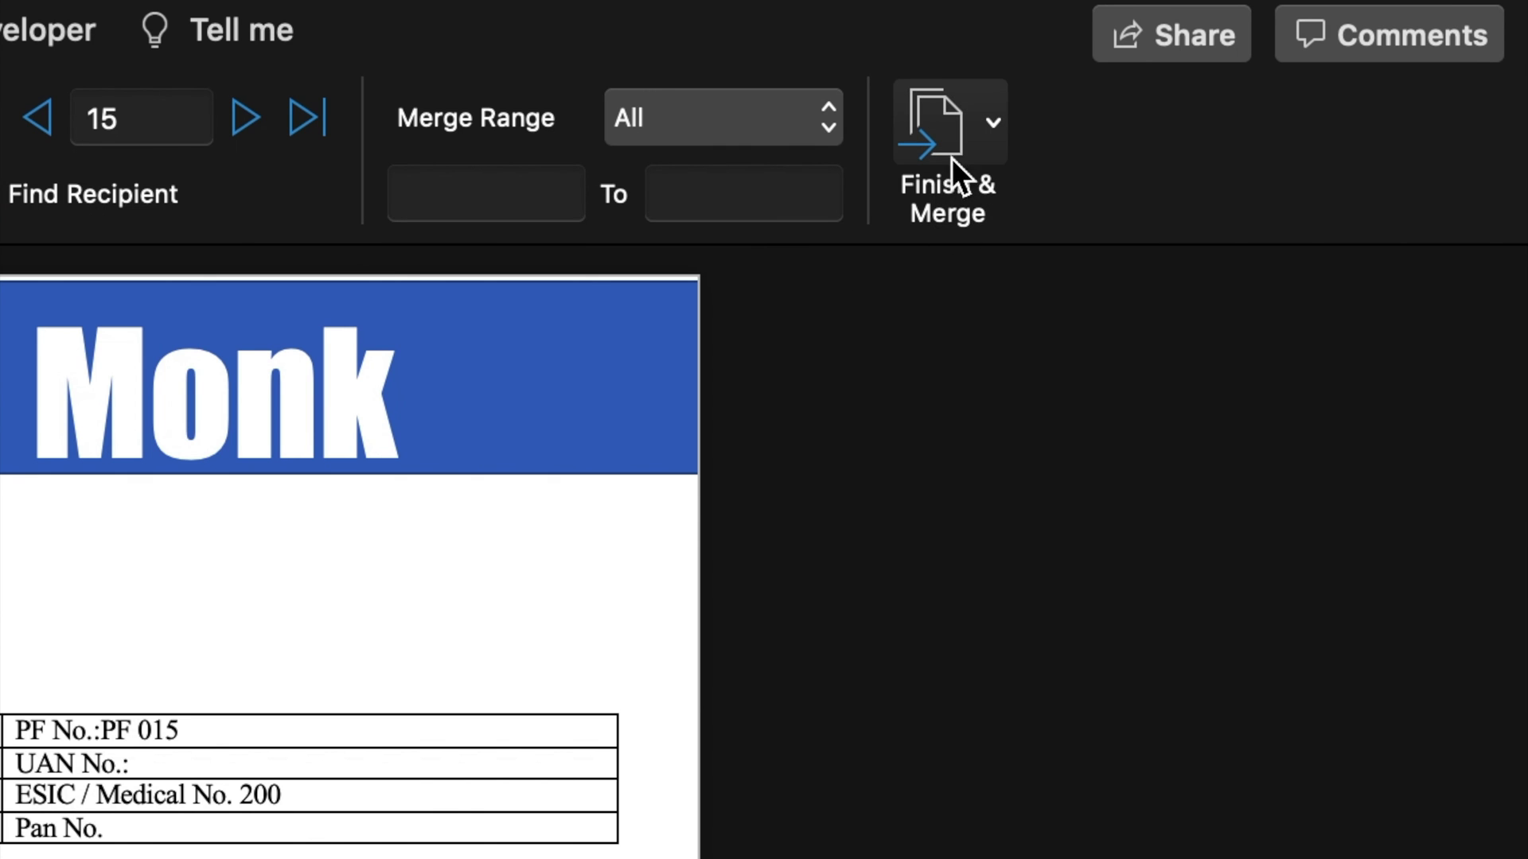
left_click(988, 130)
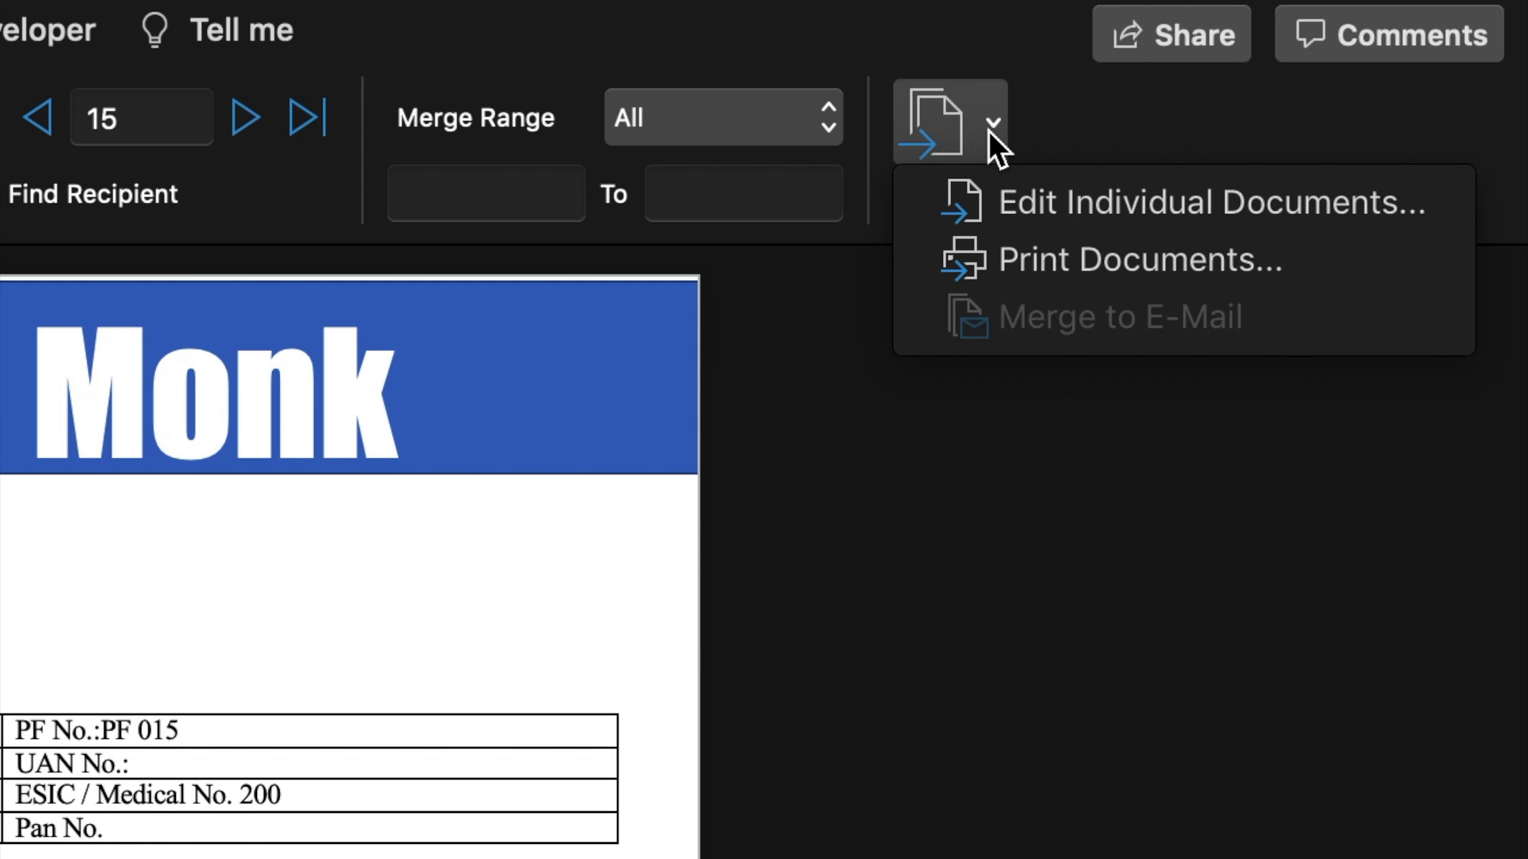
left_click(1124, 211)
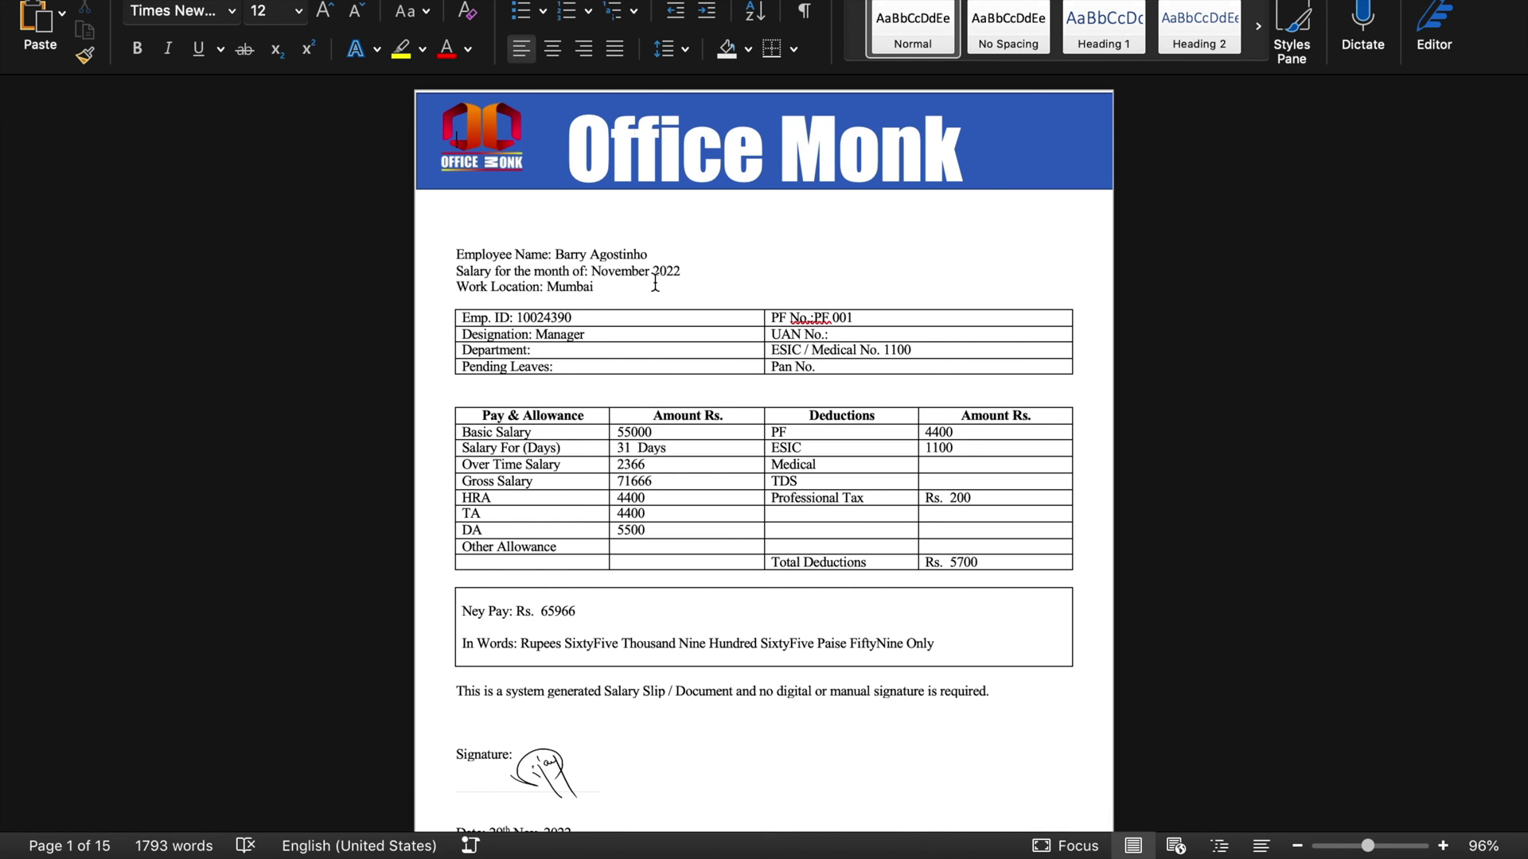
scroll(1088, 661, "down", 2)
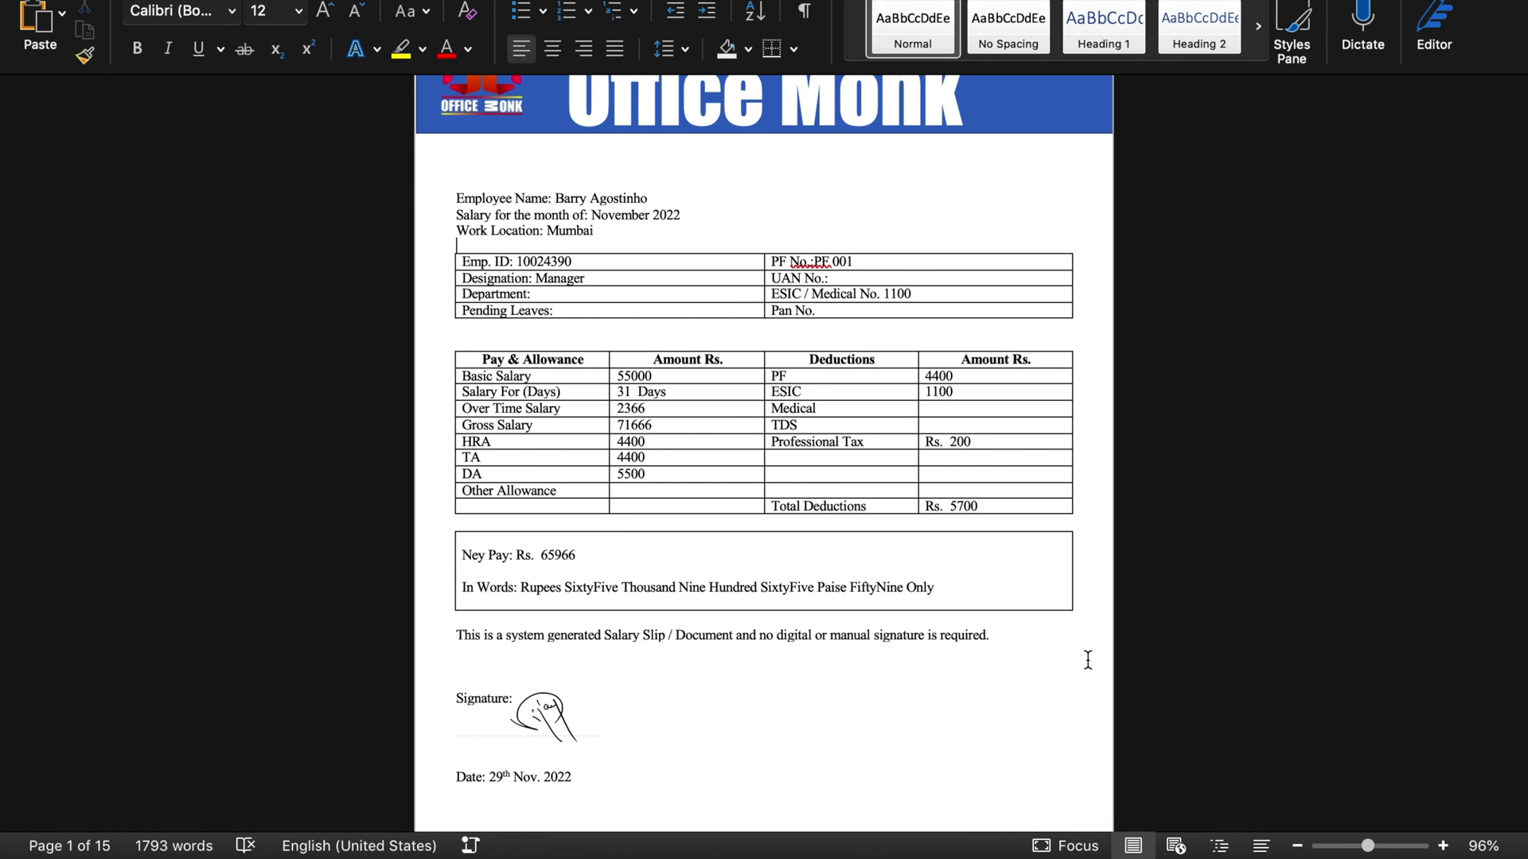
scroll(1088, 660, "down", 10)
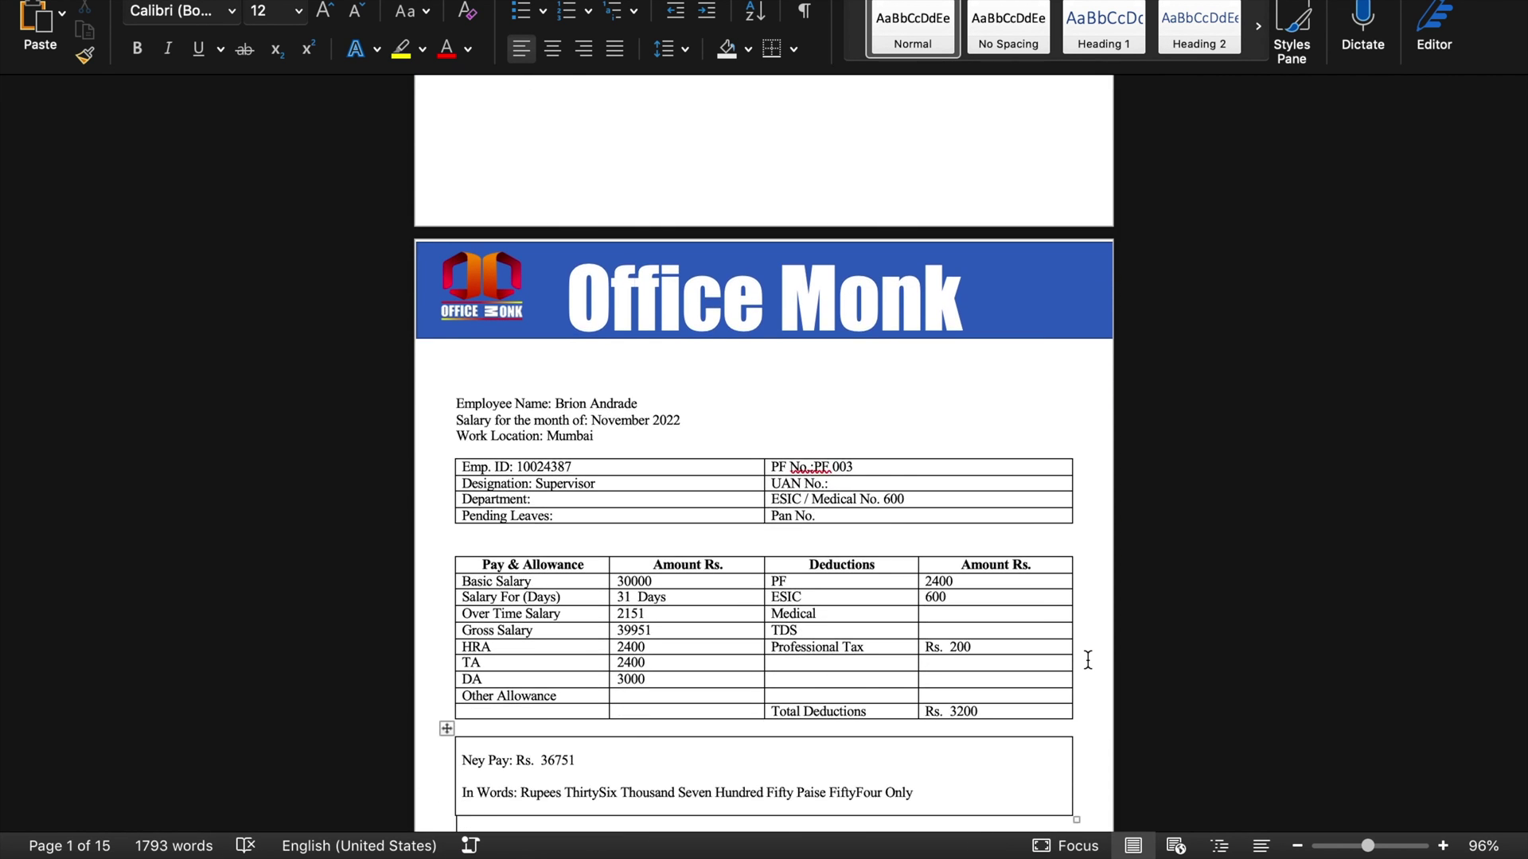
scroll(1087, 661, "down", 8)
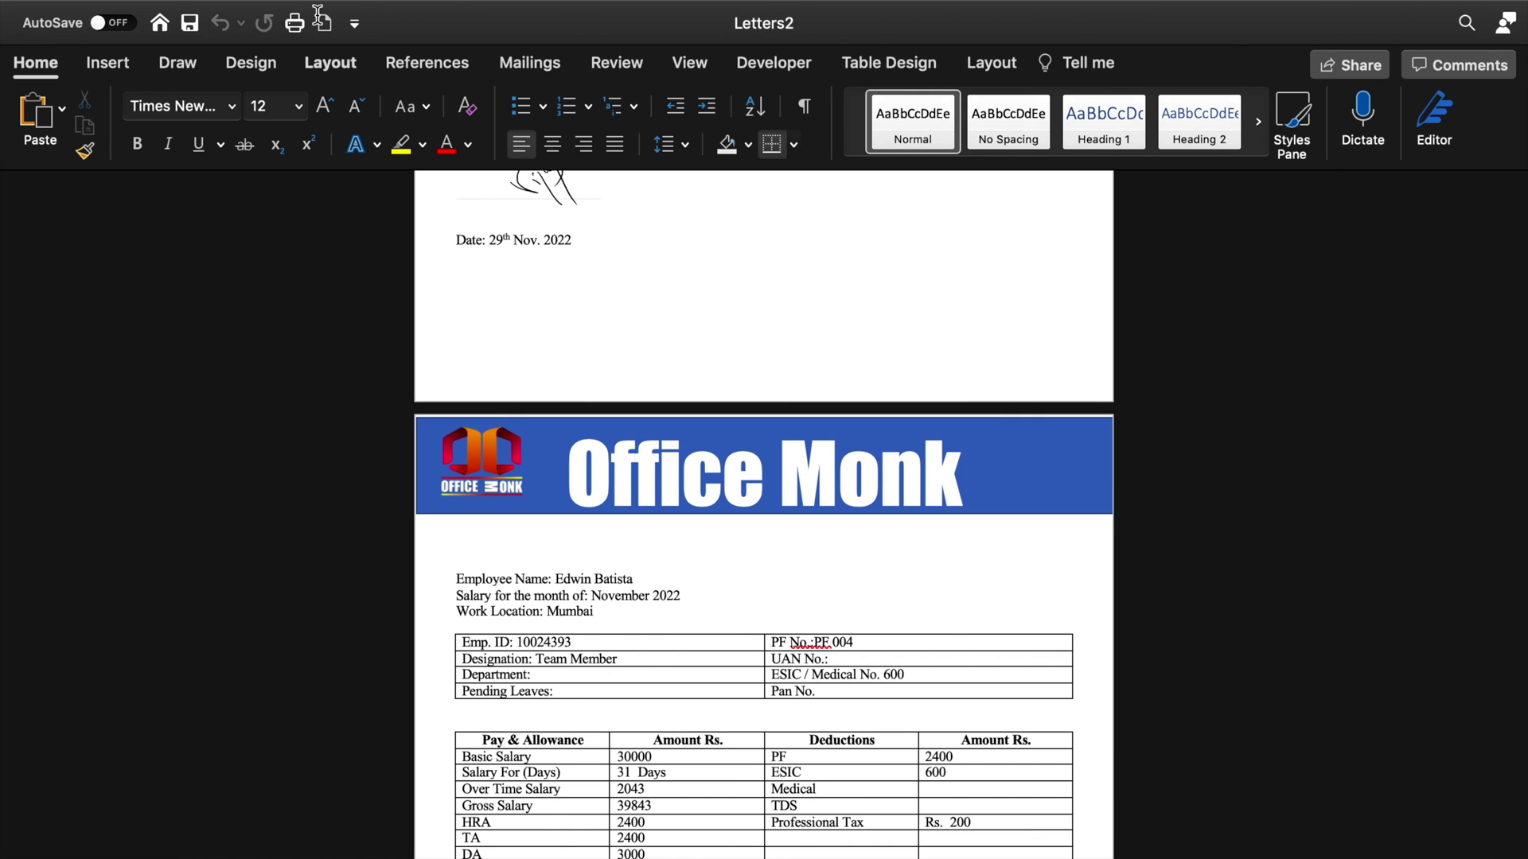
Export the merged salary slips as a PDF named Salary Slips Nov 2022 in the Salary Slip Creation folder, using Best for printing
mouse_move(228, 31)
left_click(148, 18)
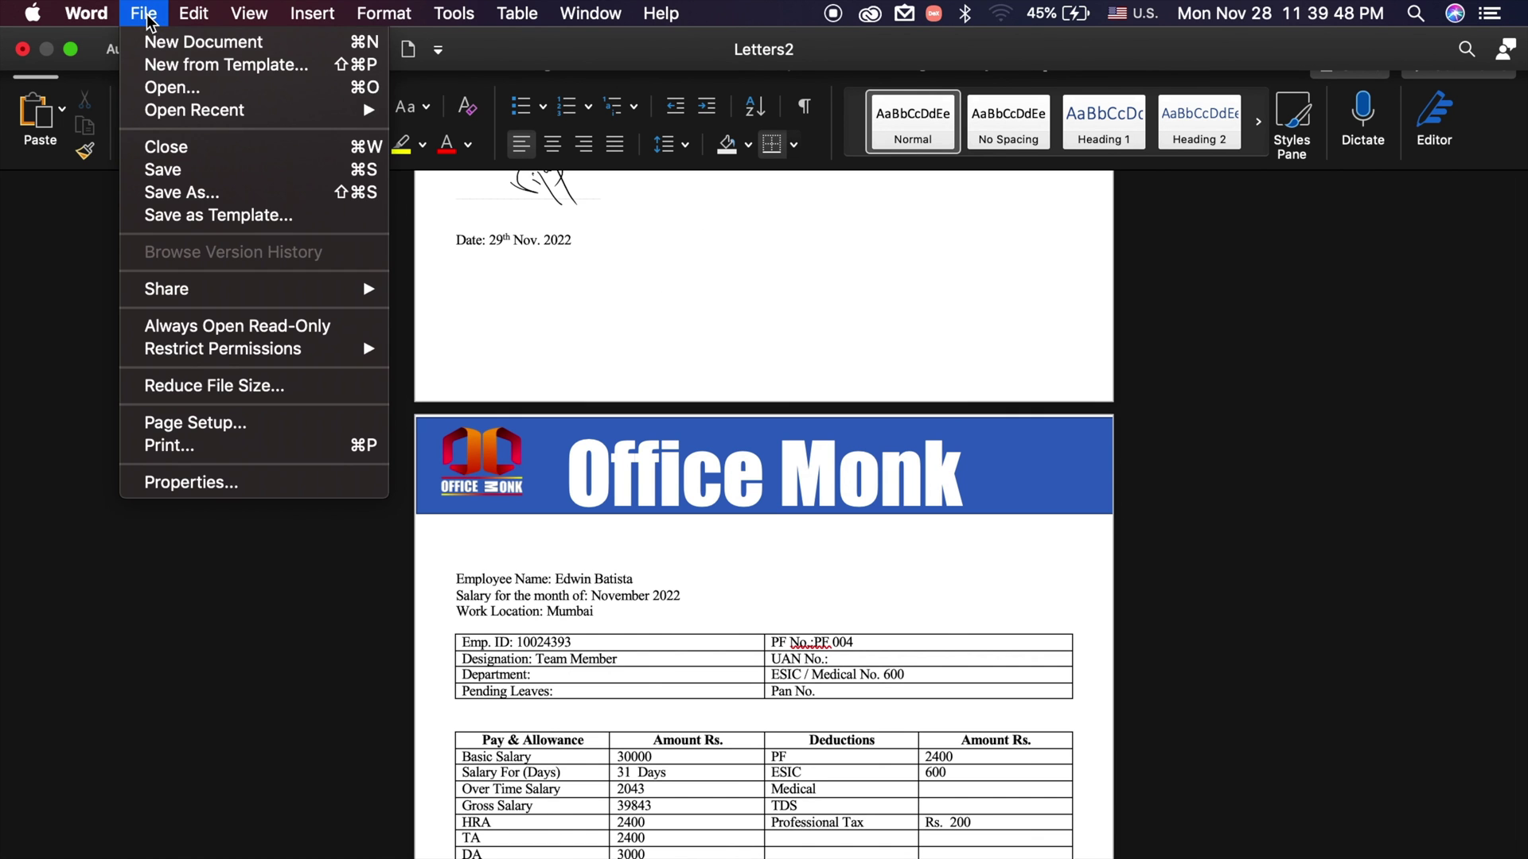
left_click(224, 189)
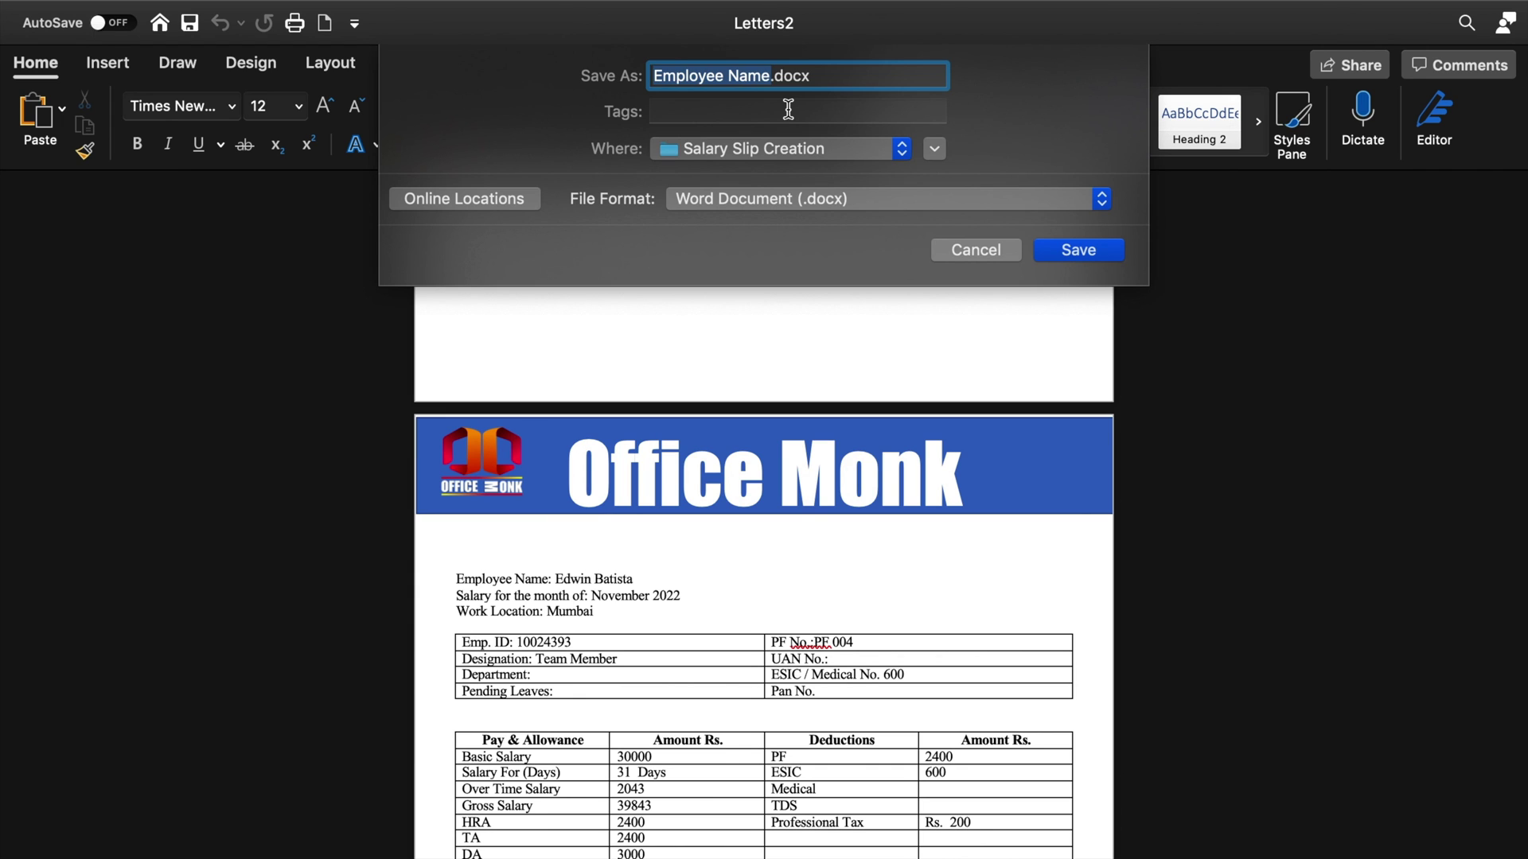
type("Salary Slips Nov 20")
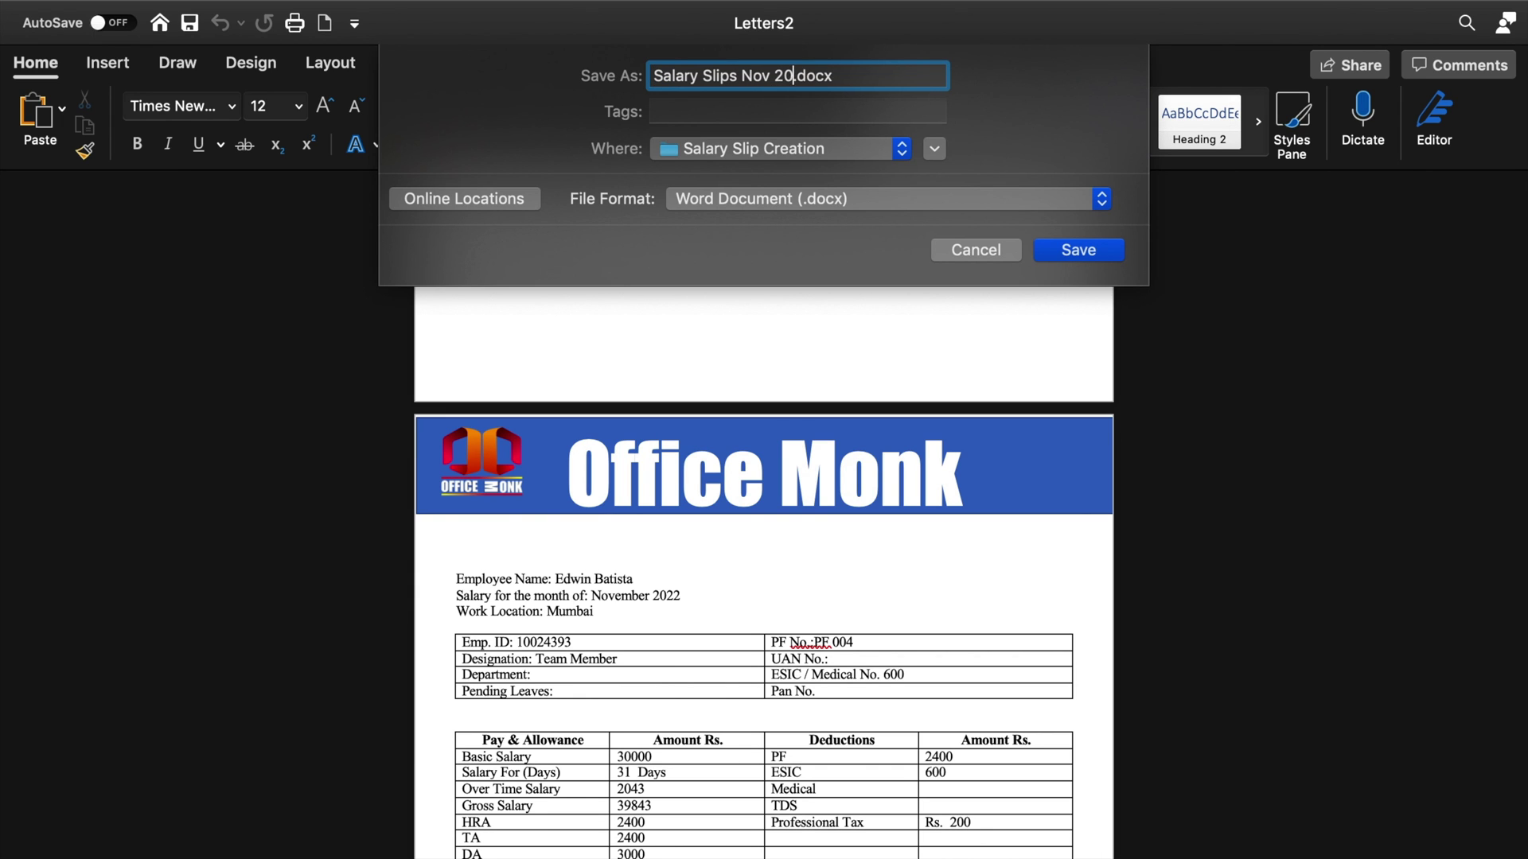
type("22")
left_click(1104, 205)
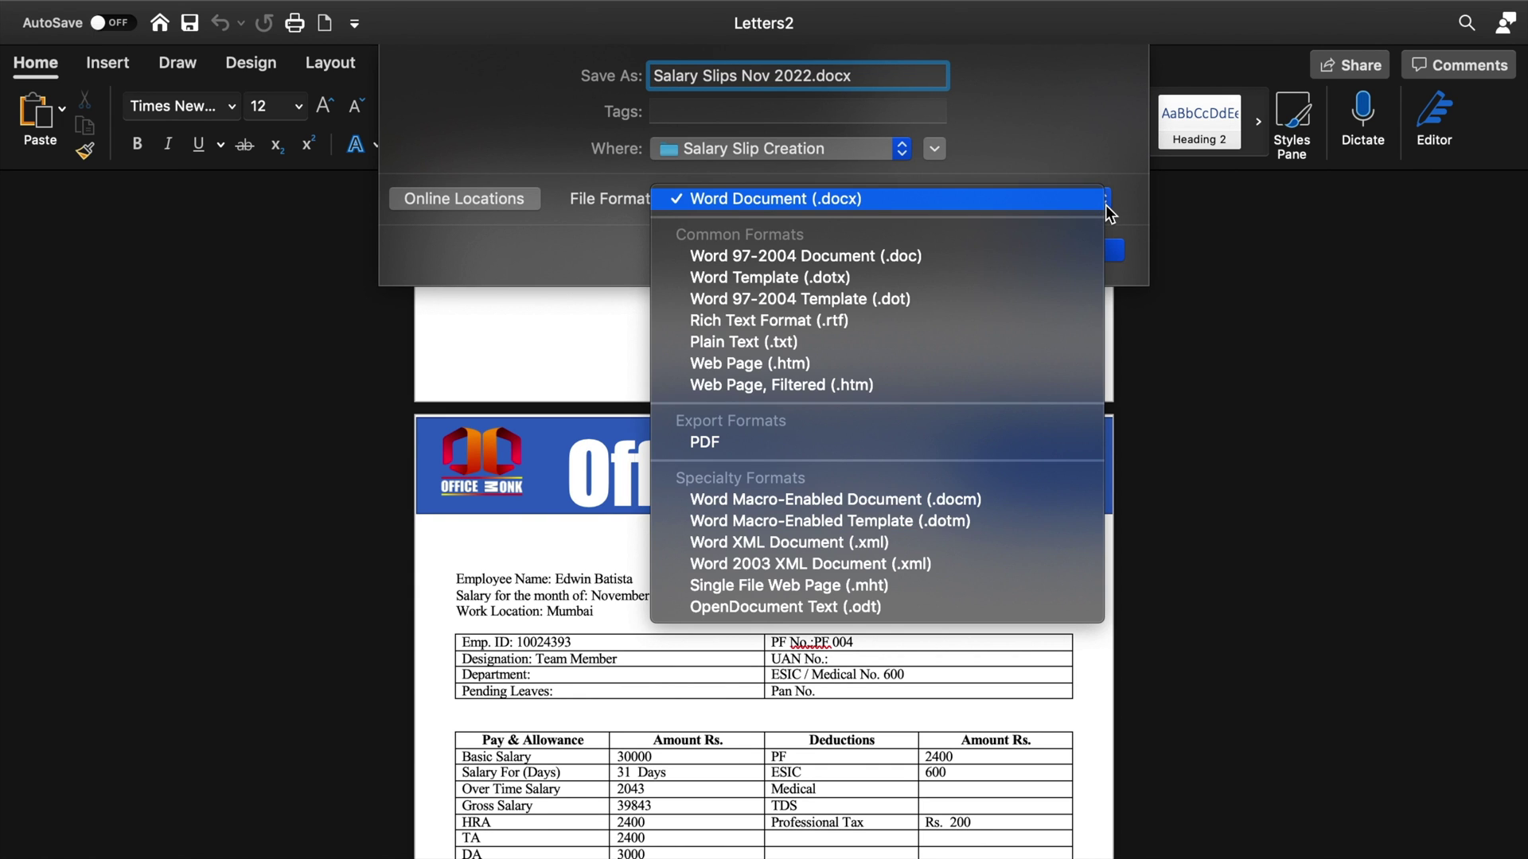
left_click(941, 435)
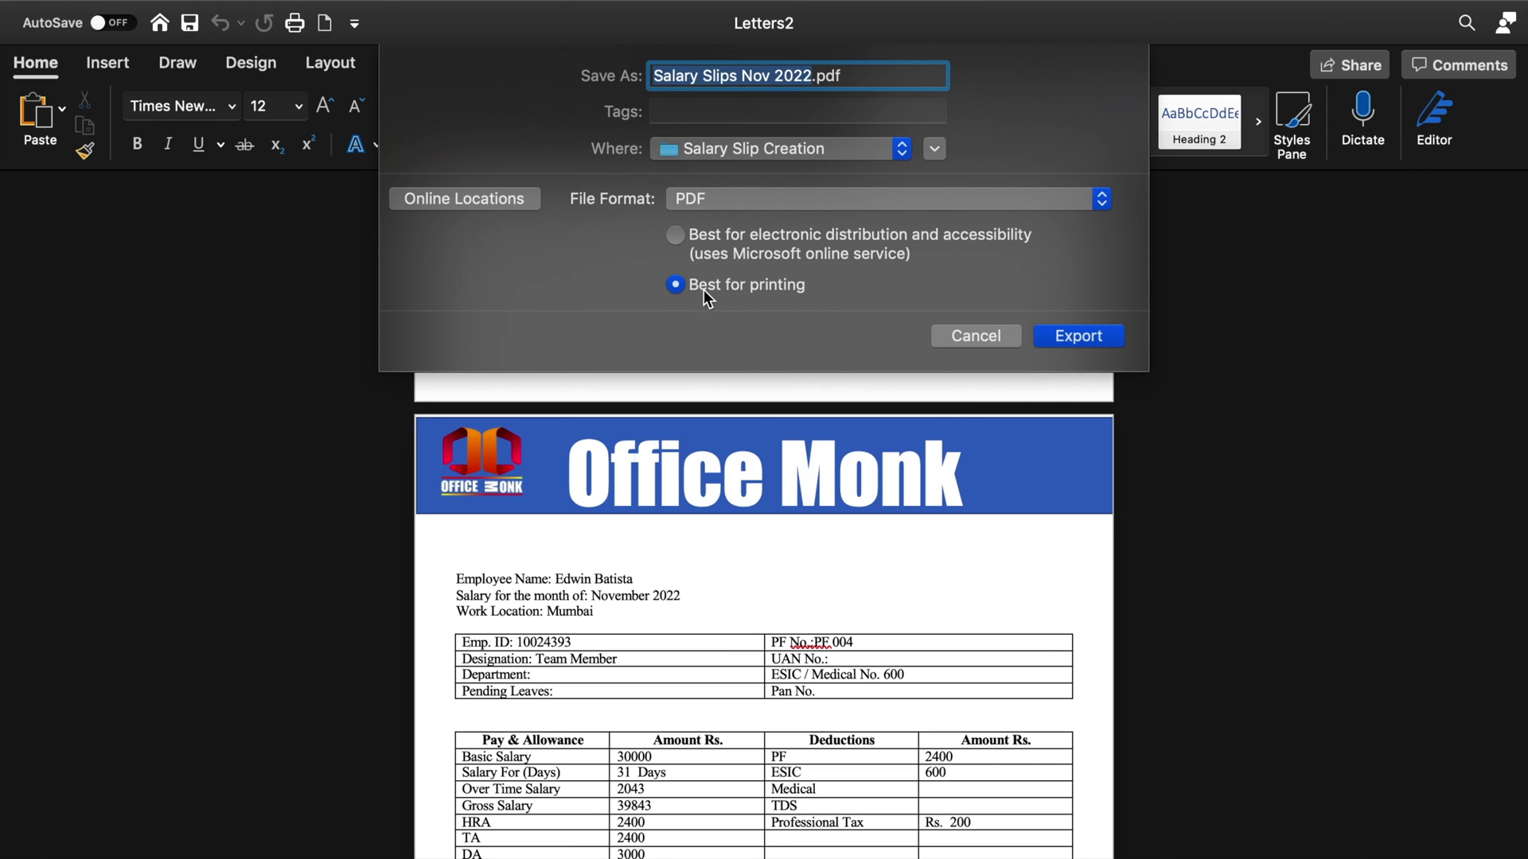
left_click(1095, 337)
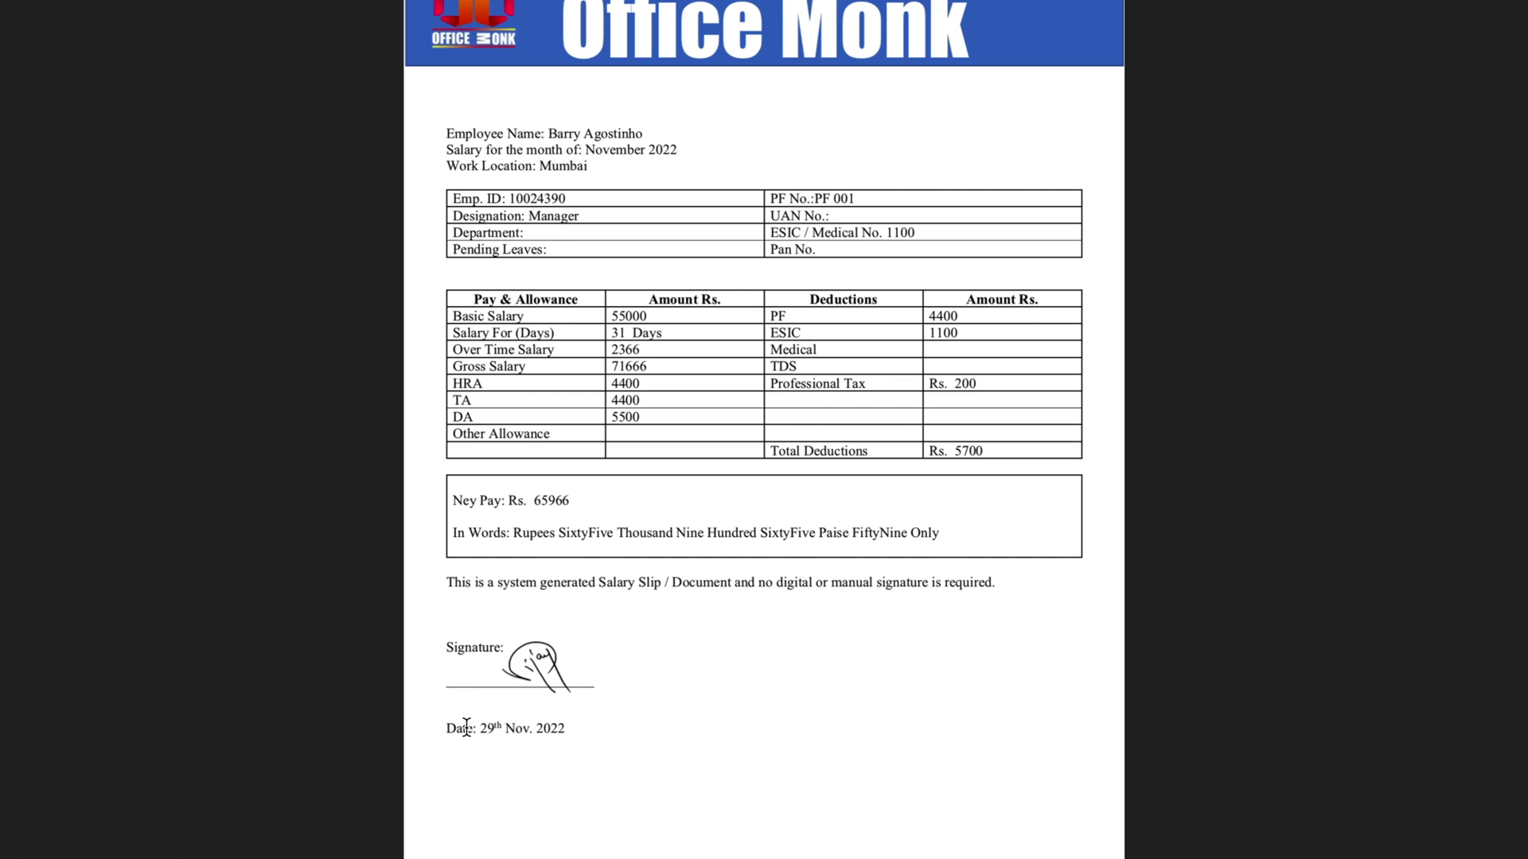
Try the two-page view in the exported PDF, return to single-page view, and browse the employees' salary slips
key("super+3")
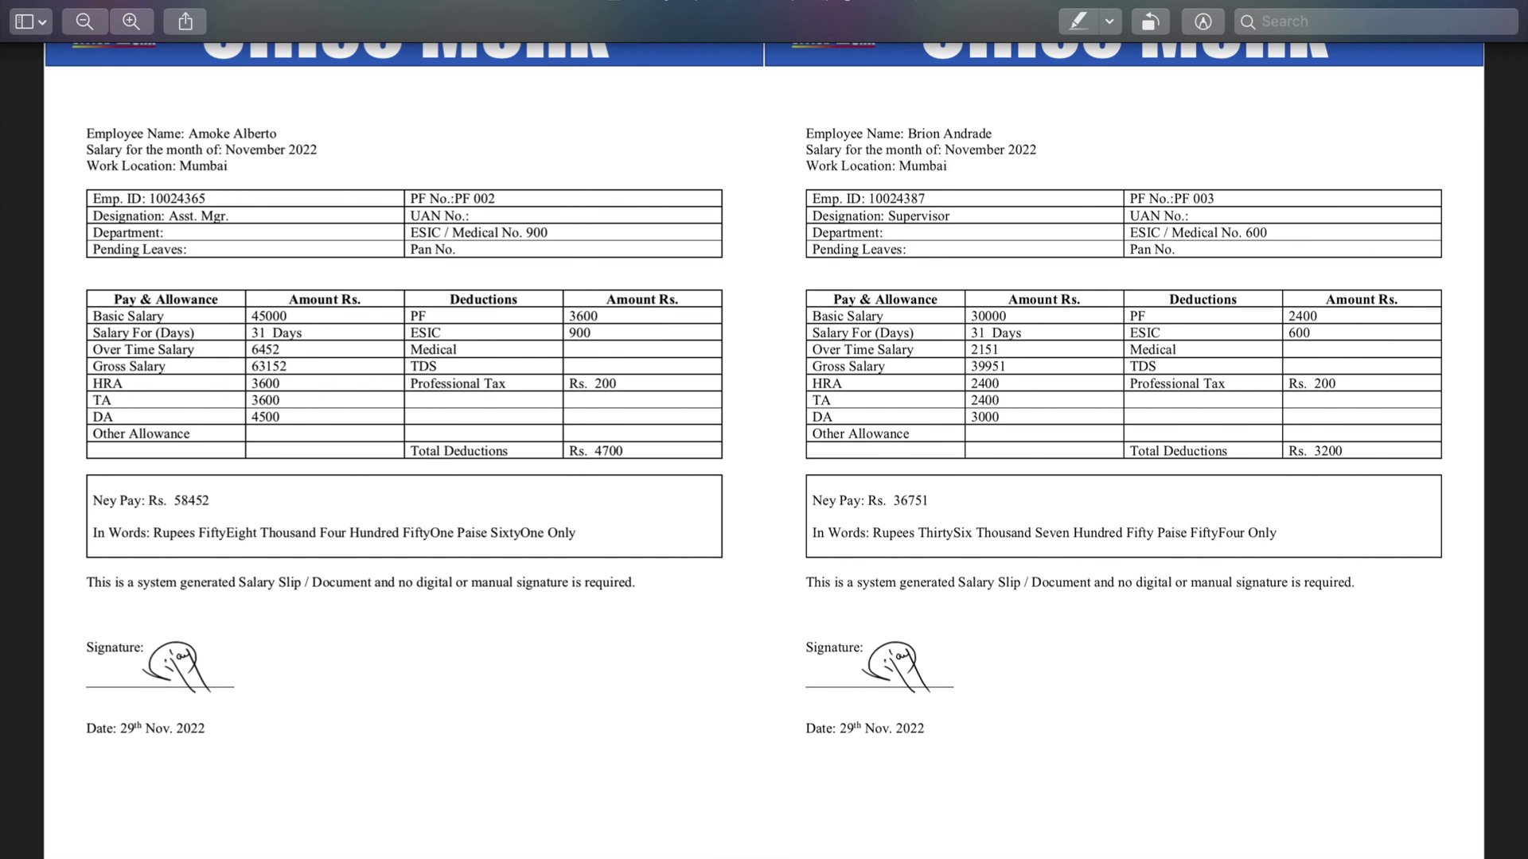
left_click(263, 2)
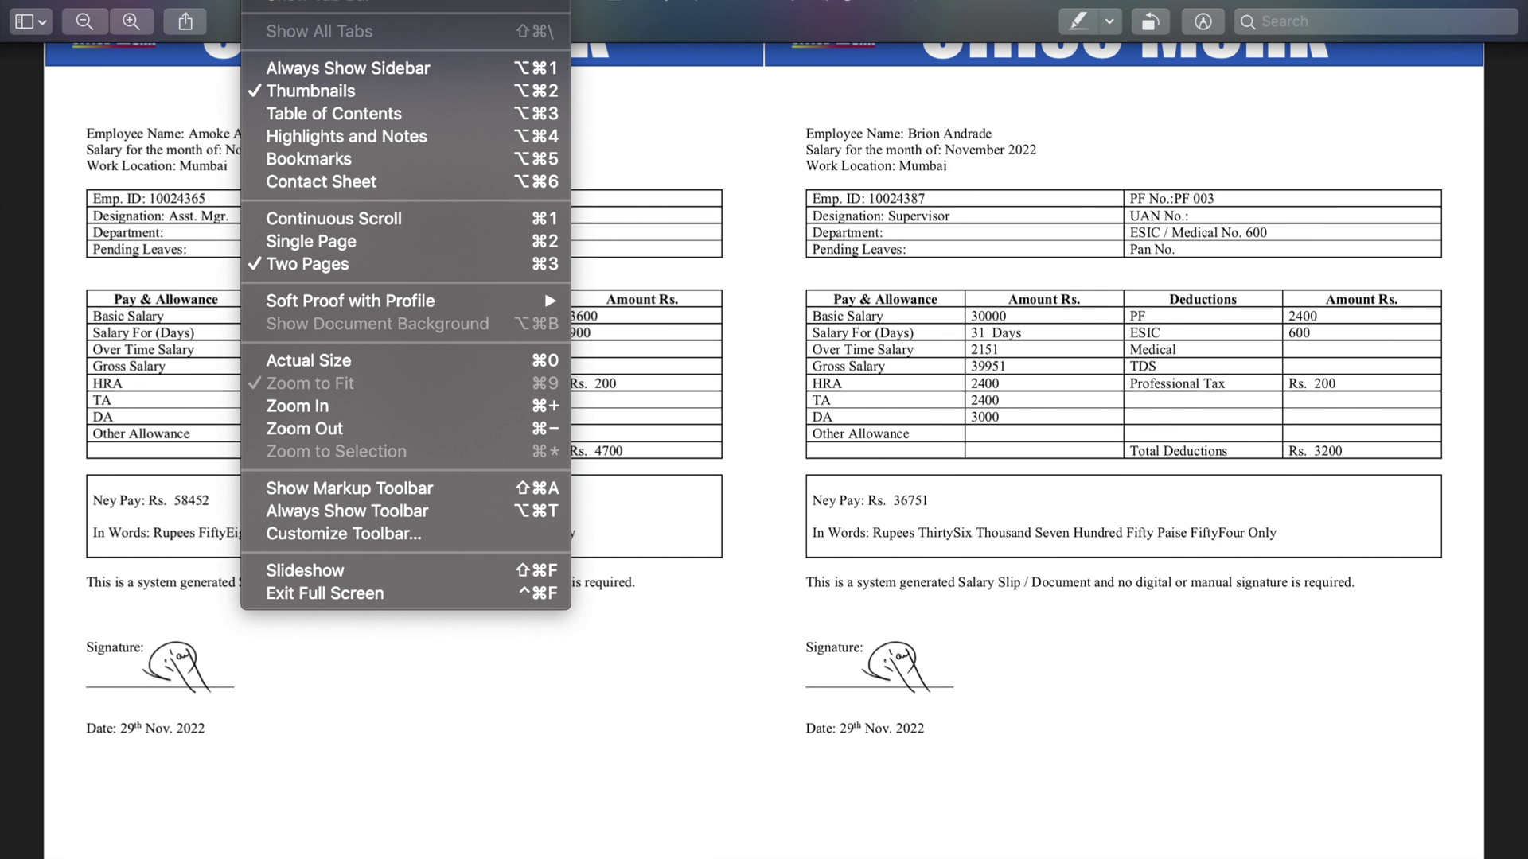
left_click(322, 242)
scroll(887, 672, "down", 2)
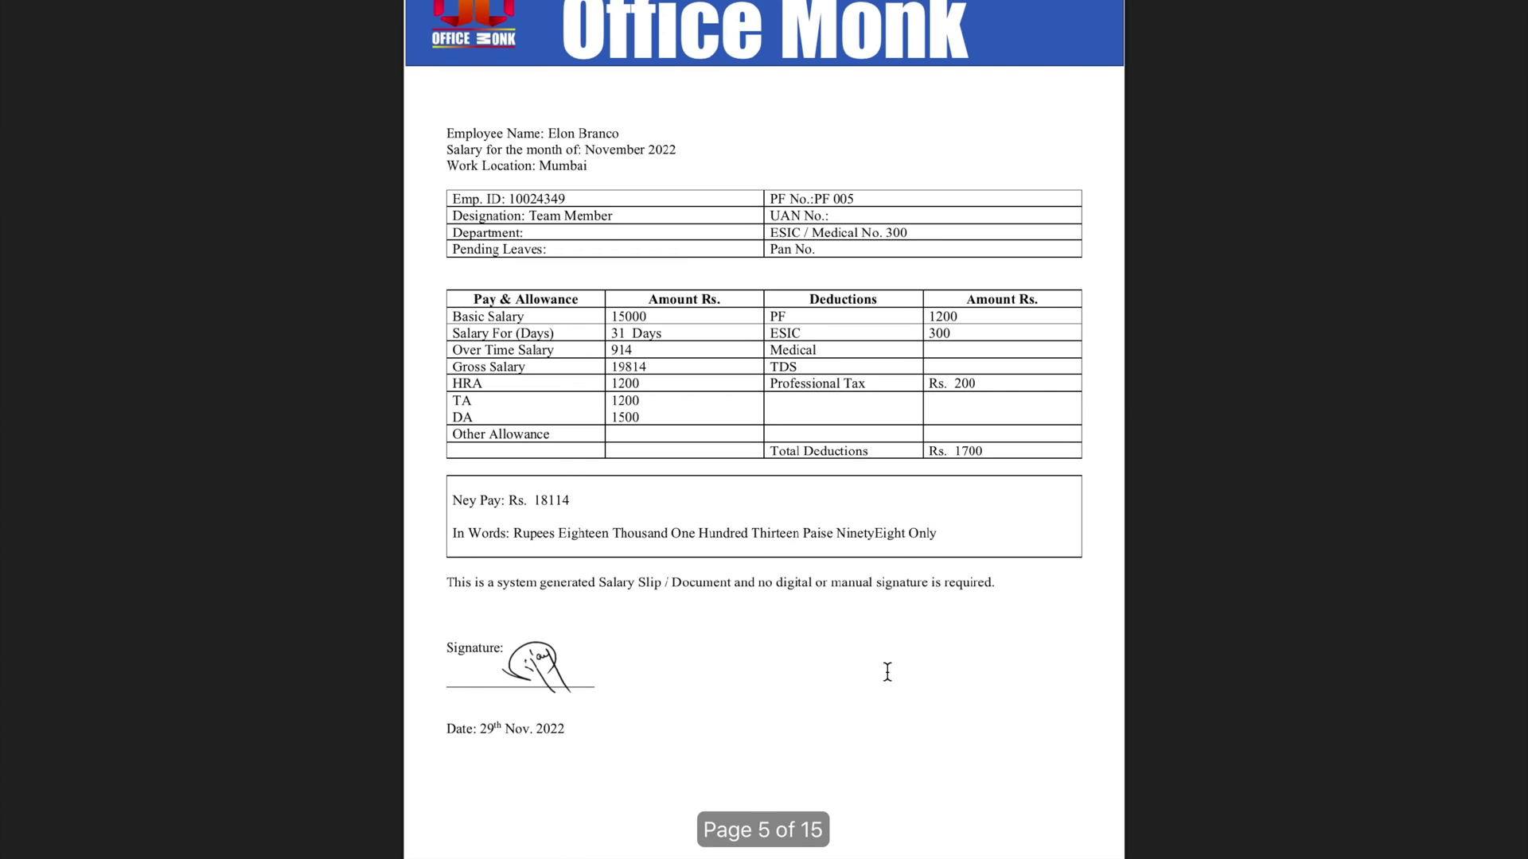